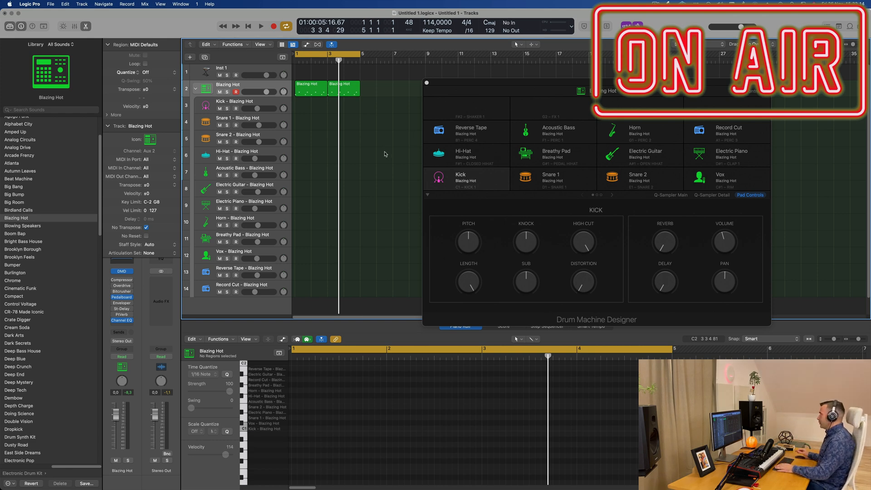
# Select the first Blazing Hot region and play back the two drum regions
pyautogui.click(295, 91)
pyautogui.press('space')
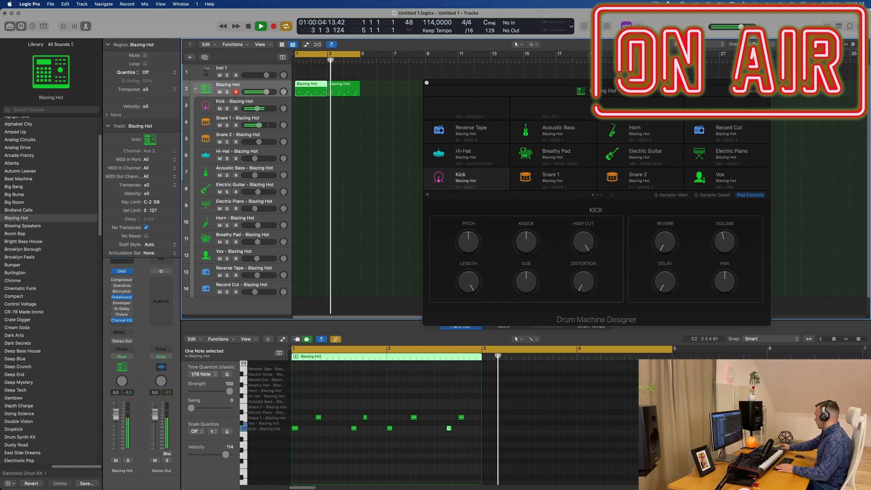
pyautogui.click(381, 108)
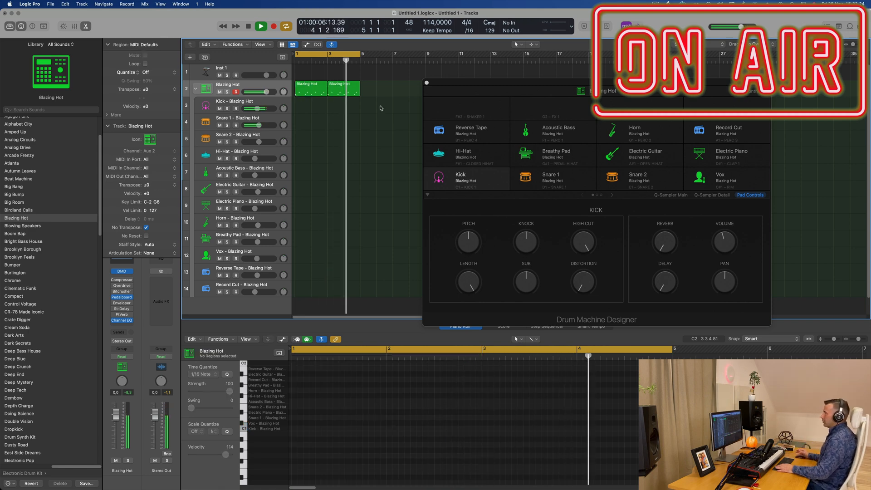
pyautogui.press('space')
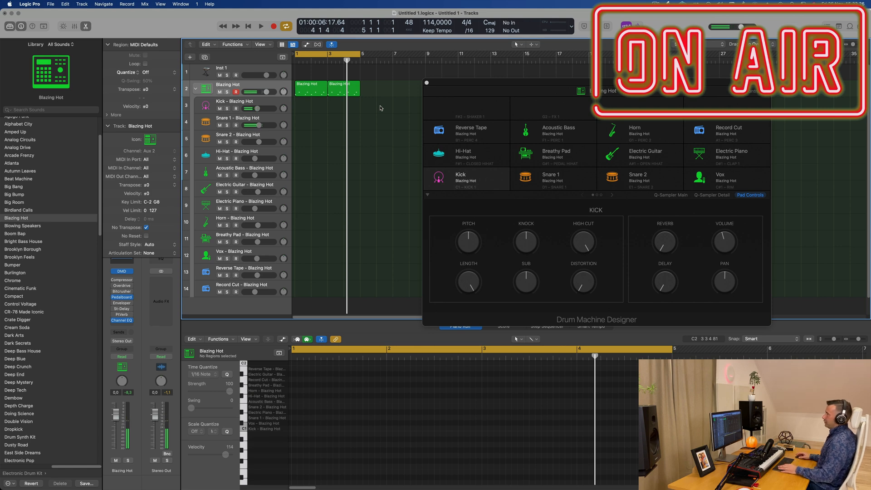
# Copy the first Blazing Hot region onto the Kick track and delete its four snare notes
pyautogui.moveTo(311, 91); pyautogui.dragTo(312, 108)
pyautogui.moveTo(314, 403); pyautogui.dragTo(466, 422)
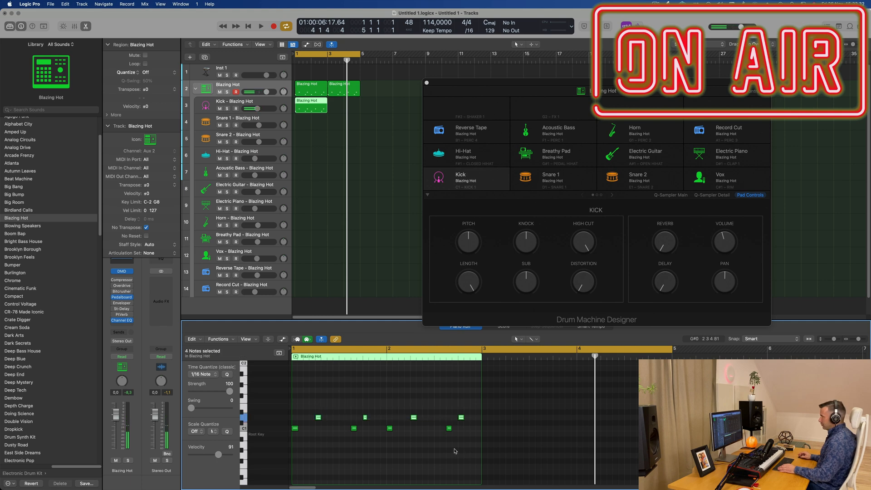
pyautogui.moveTo(290, 447); pyautogui.dragTo(289, 425)
pyautogui.moveTo(300, 407); pyautogui.dragTo(389, 410)
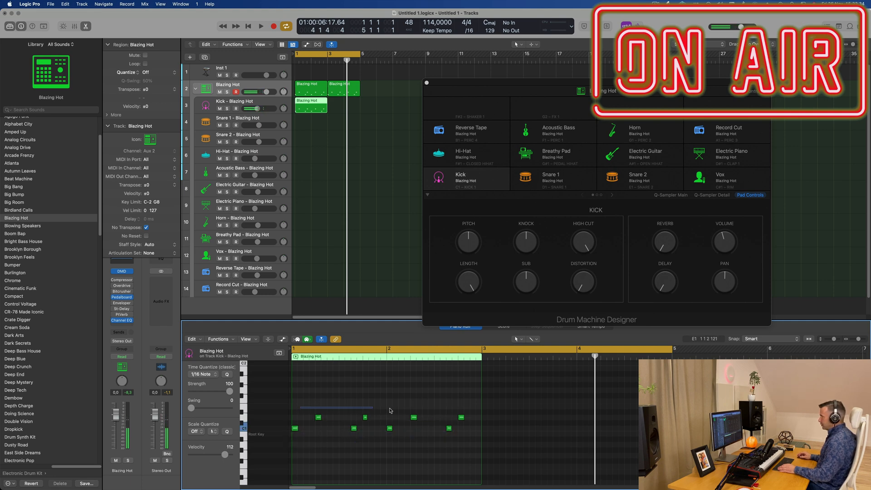
pyautogui.moveTo(473, 422); pyautogui.dragTo(471, 423)
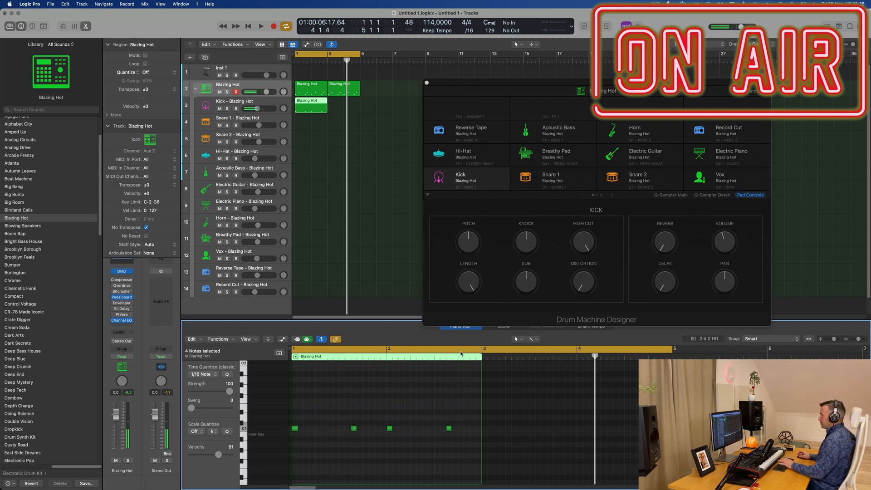
# Copy the first Blazing Hot region onto the Snare 1 track and delete its kick notes
pyautogui.press('space')
pyautogui.click(319, 91)
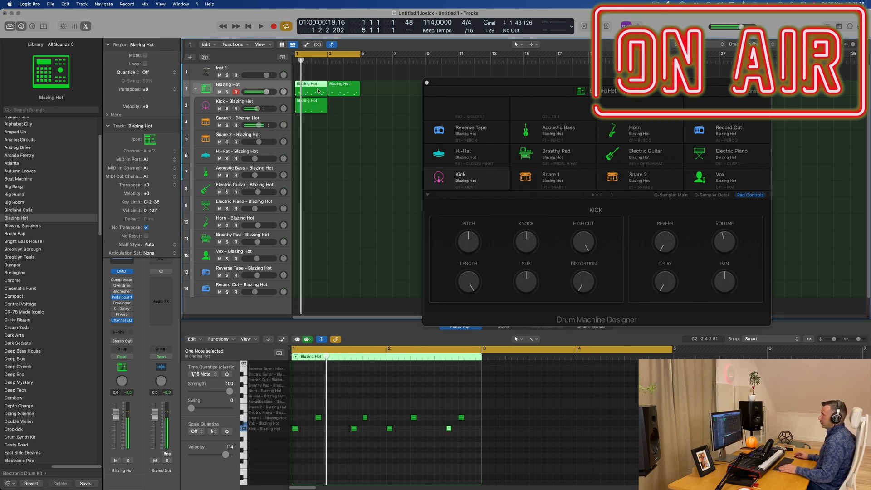
pyautogui.moveTo(319, 91); pyautogui.dragTo(317, 121)
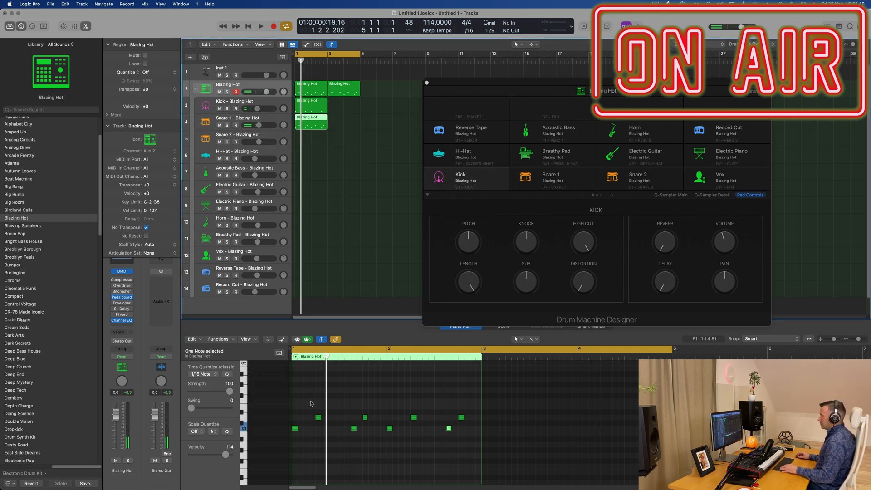
pyautogui.moveTo(296, 439); pyautogui.dragTo(471, 432)
pyautogui.press('Delete')
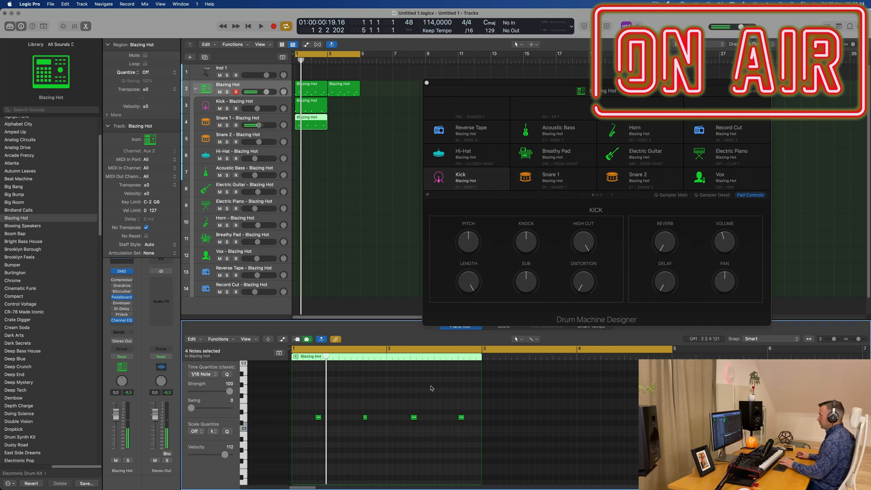
# Transpose the four notes of the Snare 1 region up to a higher octave and play the result
pyautogui.press('space')
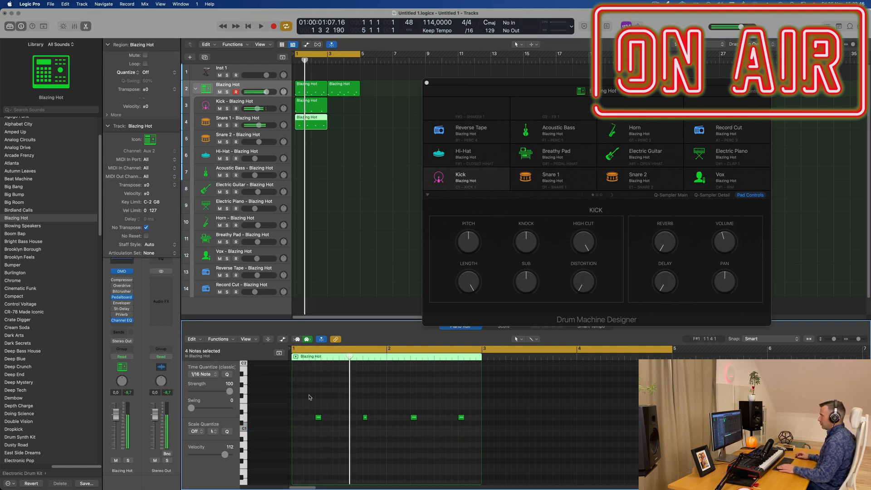
pyautogui.moveTo(309, 397); pyautogui.dragTo(506, 446)
pyautogui.press('space')
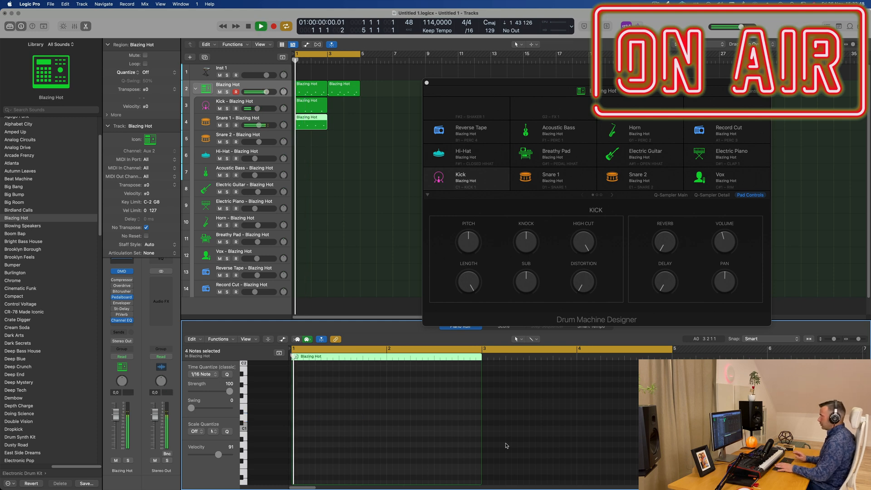
# Delete both original regions from the main Blazing Hot track
pyautogui.hscroll(3, 361, 160)
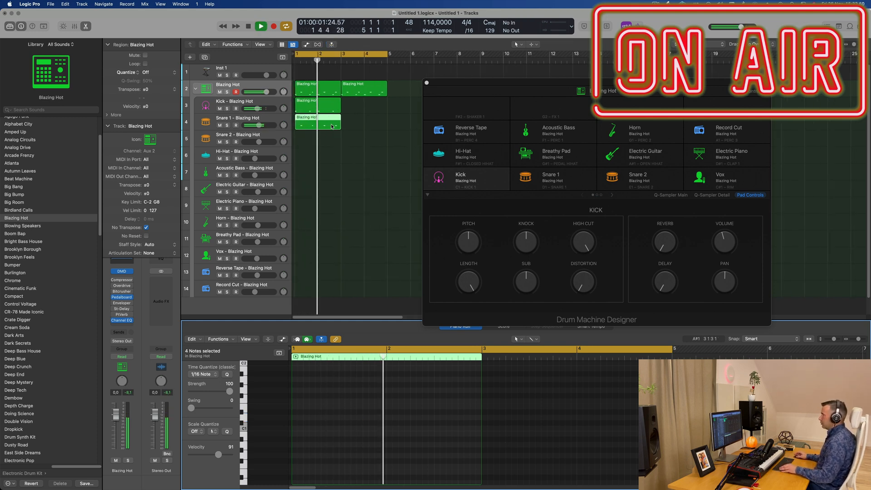
pyautogui.hscroll(-2, 348, 145)
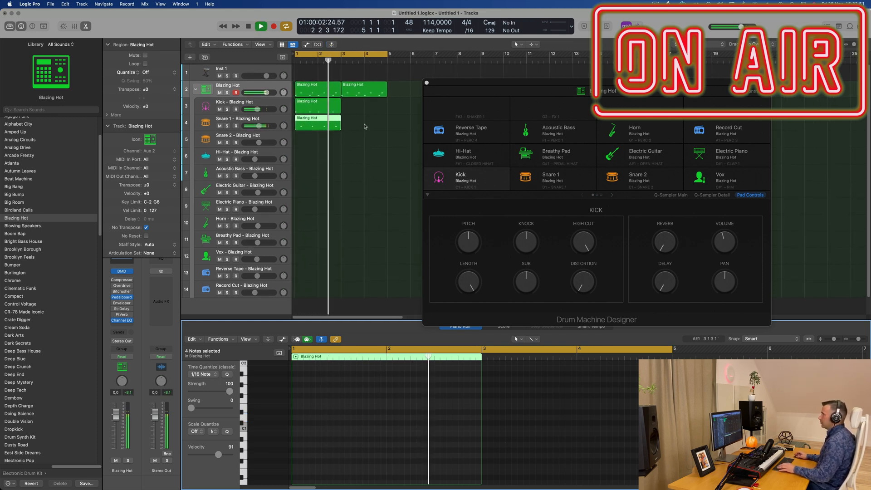
pyautogui.click(328, 87)
pyautogui.press('Delete')
pyautogui.click(359, 86)
pyautogui.press('Delete')
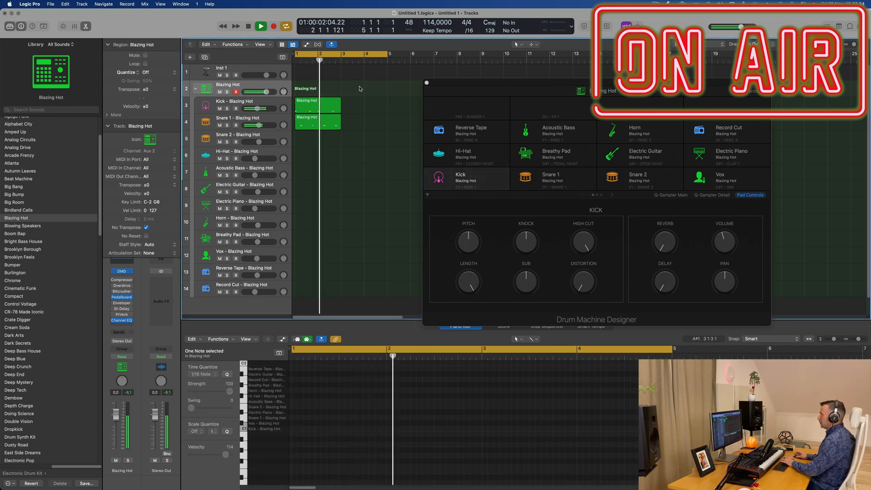
# Repeat the Kick and Snare 1 regions once and shift the Drum Machine Designer window away from the arrangement
pyautogui.moveTo(360, 110); pyautogui.dragTo(331, 122)
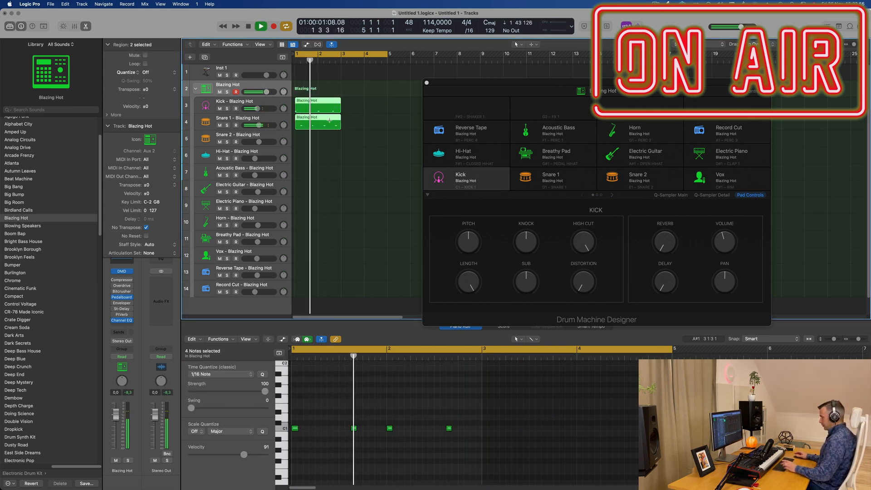
pyautogui.press('super+r')
pyautogui.moveTo(535, 83); pyautogui.dragTo(624, 84)
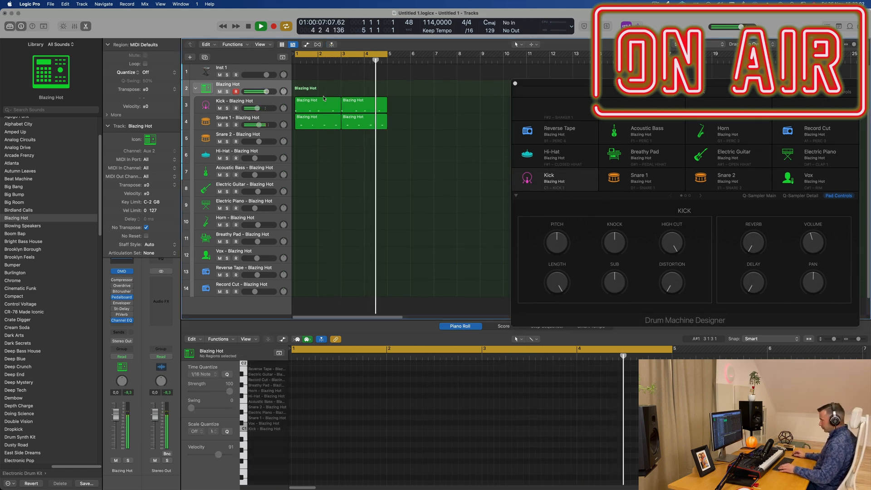
# Copy the first Snare 1 region onto the Hi-Hat track and duplicate its four notes into a pattern of eight offbeat notes
pyautogui.click(311, 123)
pyautogui.moveTo(311, 124); pyautogui.dragTo(311, 158)
pyautogui.press('space')
pyautogui.moveTo(311, 399); pyautogui.dragTo(521, 430)
pyautogui.moveTo(318, 417)
pyautogui.mouseDown()
pyautogui.moveTo(306, 421)
pyautogui.moveTo(330, 420)
pyautogui.mouseUp()
pyautogui.press('space')
# Repeat the Hi-Hat region once and lower the Hi-Hat track volume to -13.6 dB
pyautogui.scroll(-1, 331, 420)
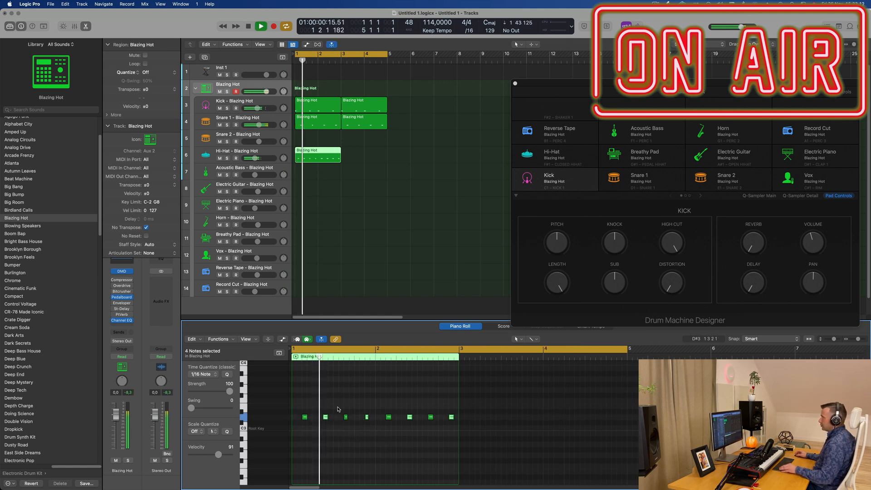
pyautogui.click(316, 160)
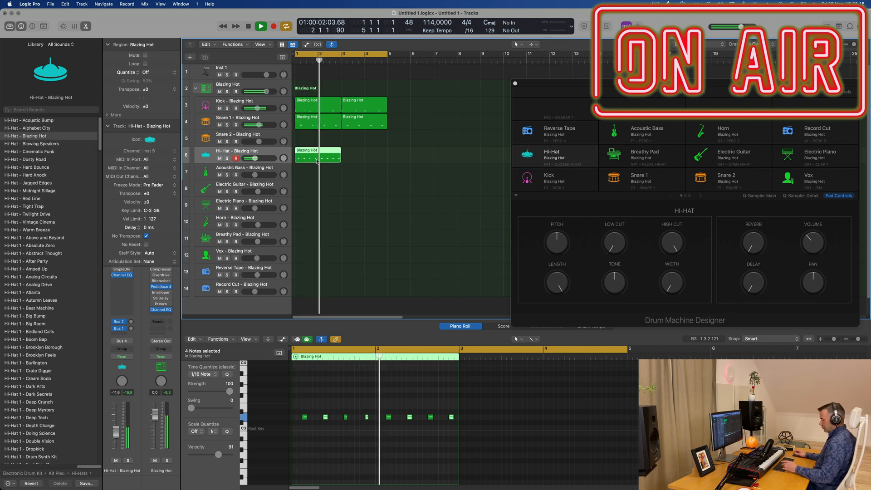
pyautogui.press('super+r')
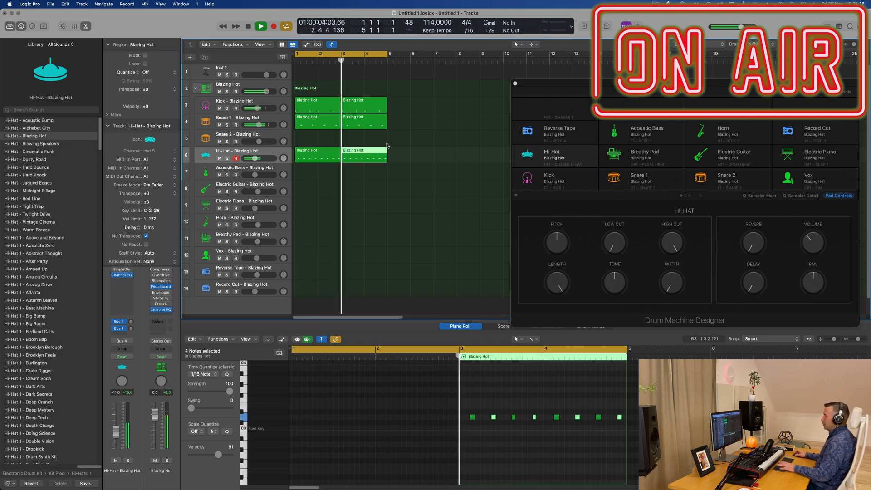
pyautogui.click(271, 154)
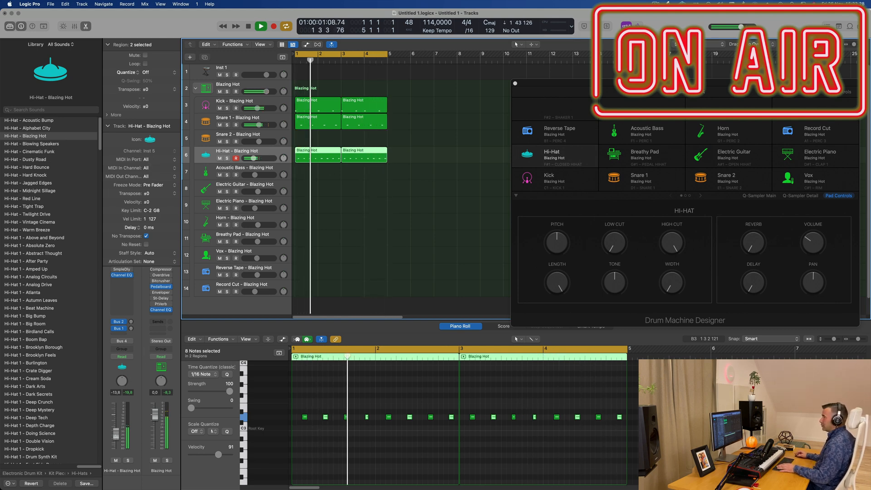
# Audition the sampled tracks over the beat one by one, from Acoustic Bass through Record Cut, ending on Reverse Tape
pyautogui.click(222, 170)
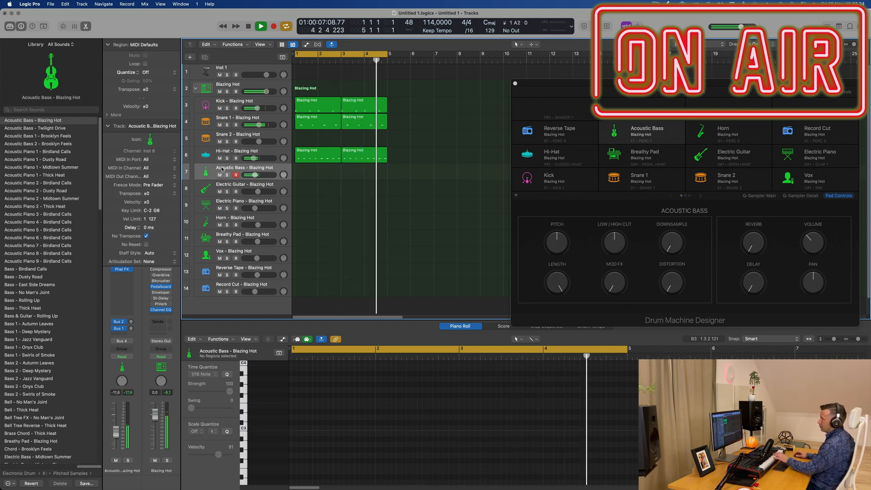
pyautogui.click(241, 190)
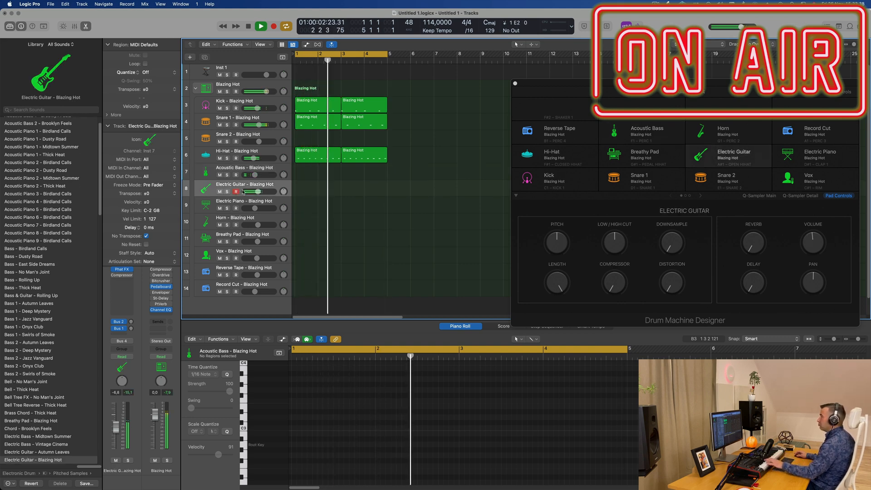
pyautogui.click(241, 205)
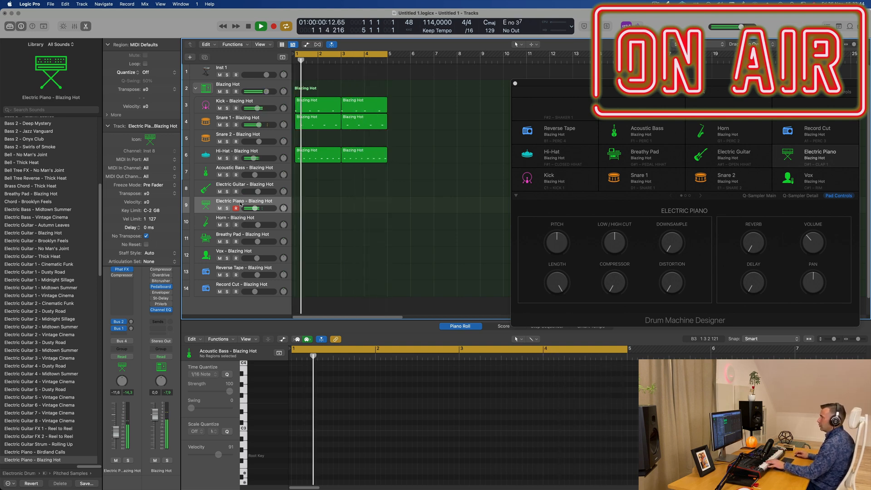
pyautogui.click(241, 221)
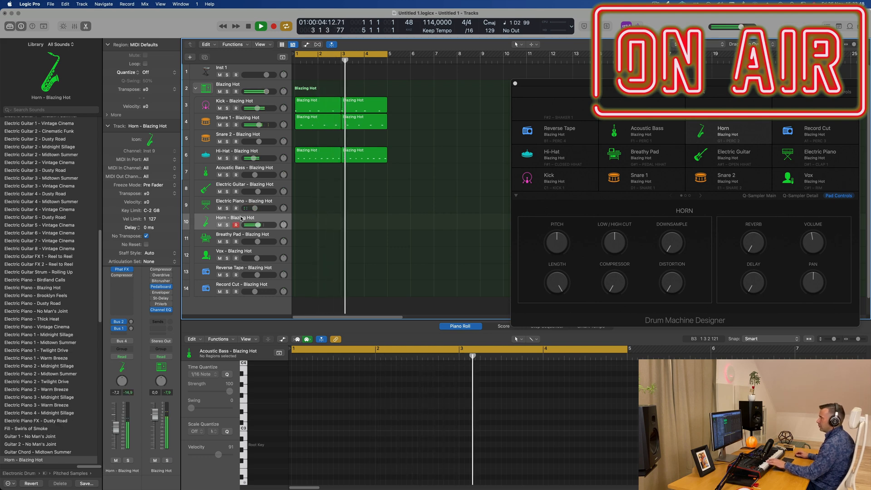
pyautogui.click(223, 237)
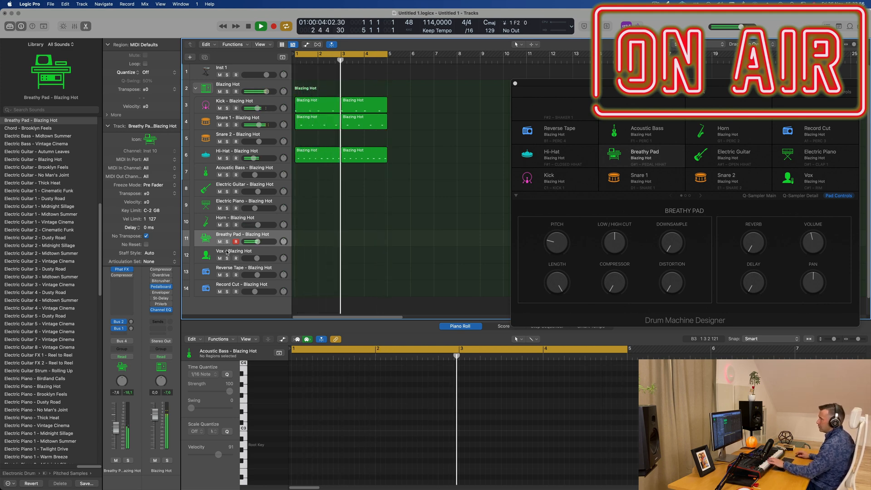
pyautogui.click(227, 253)
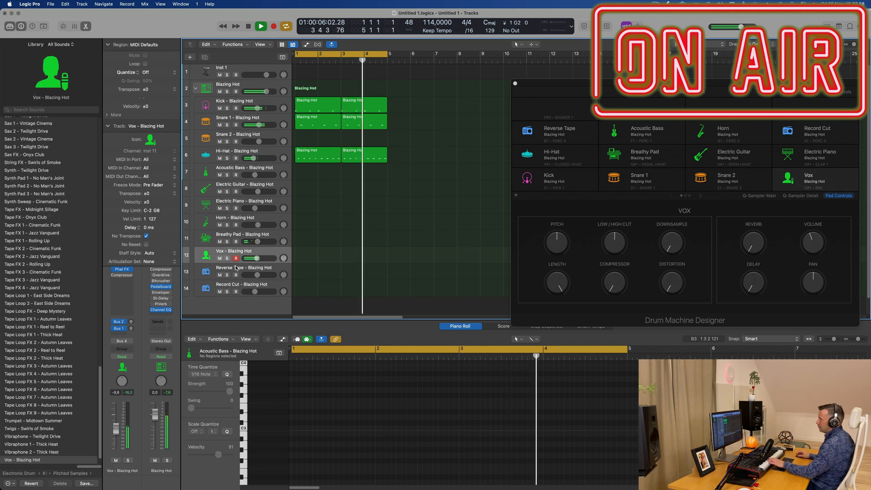
pyautogui.click(236, 267)
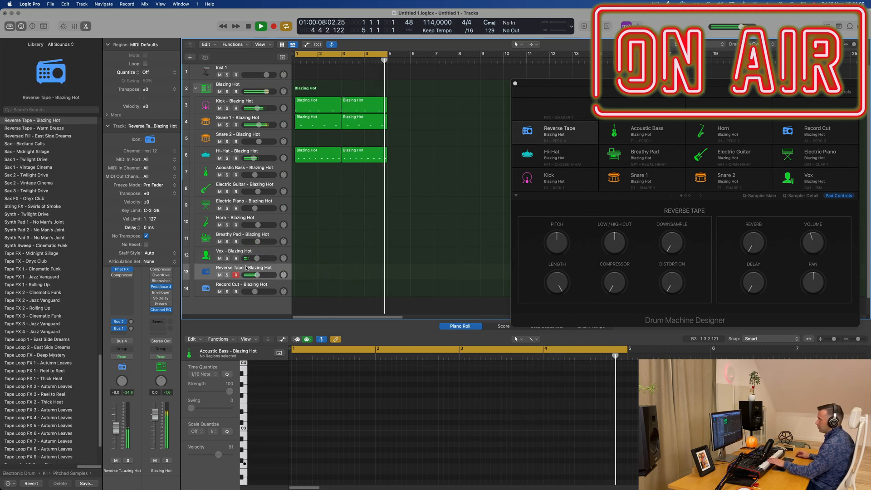
pyautogui.click(239, 285)
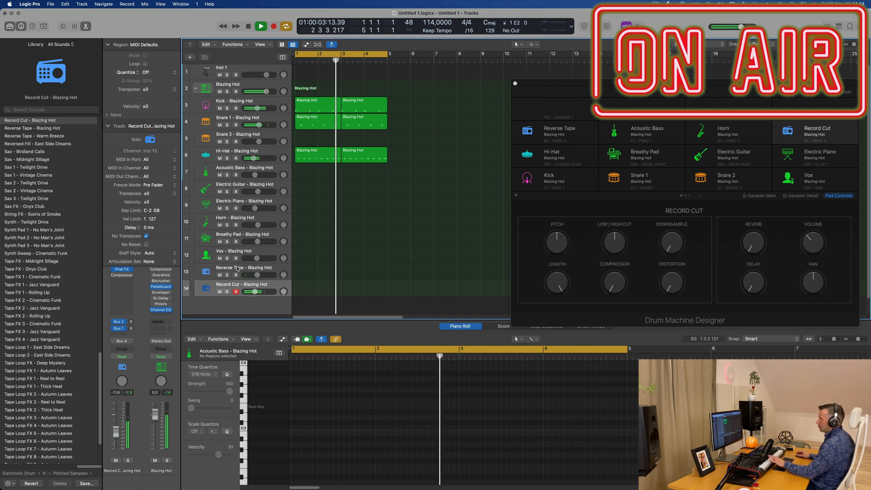
pyautogui.click(239, 273)
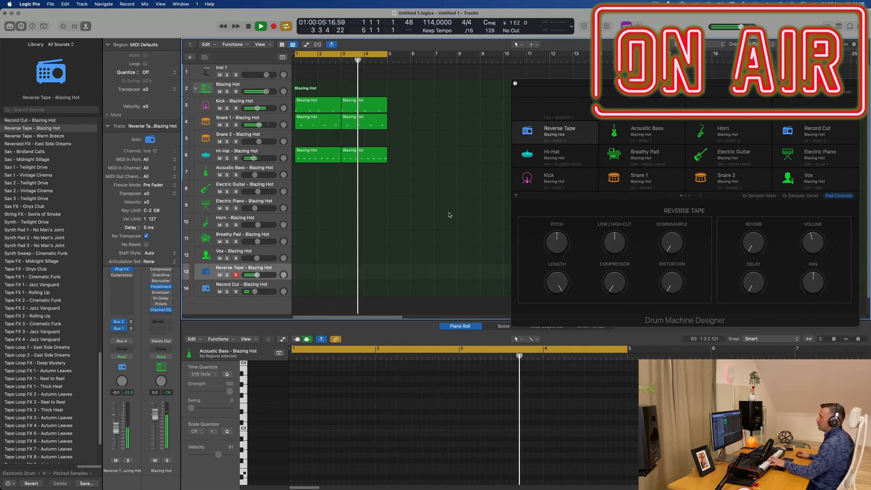
# Select the Inst 1 track, increase its height in the arrangement and return the playhead to the start
pyautogui.click(245, 71)
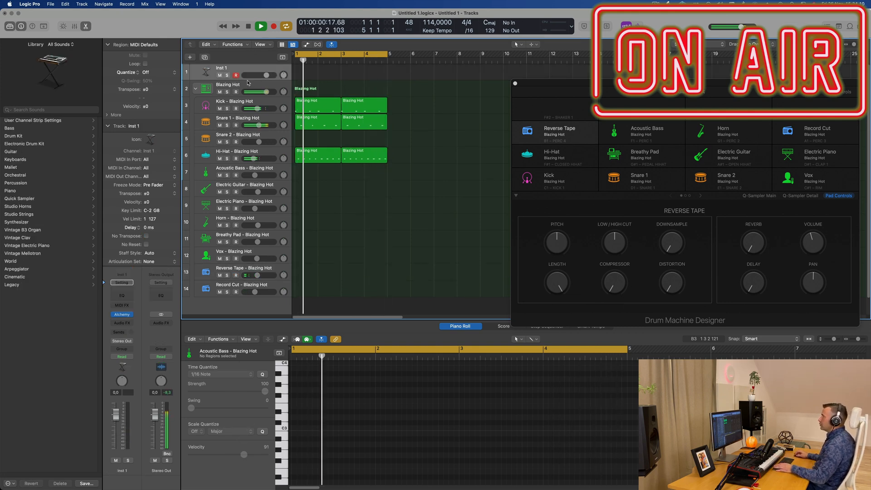
pyautogui.moveTo(251, 80); pyautogui.dragTo(251, 103)
pyautogui.press('Return')
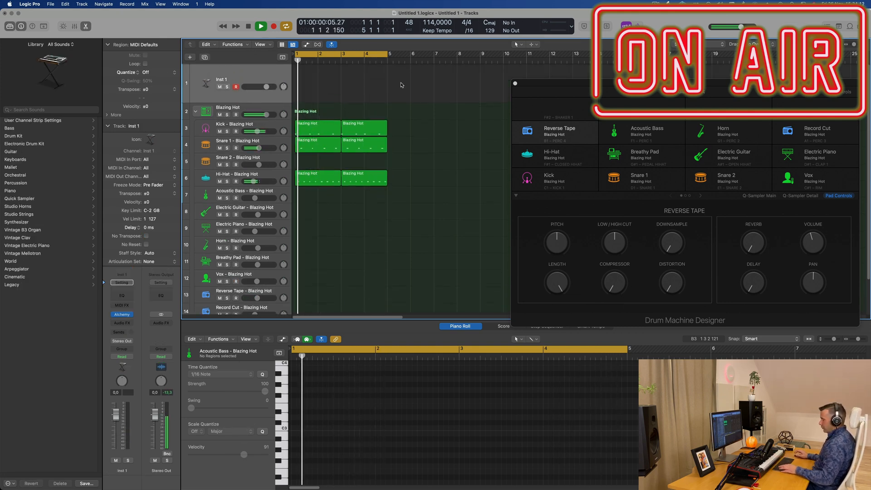
# Repeat all drum regions three times to extend the beat to bar 17, and move the Drum Machine Designer window further aside
pyautogui.press('super+a')
pyautogui.press('super+r')
pyautogui.press('super+r')
pyautogui.press('super+r')
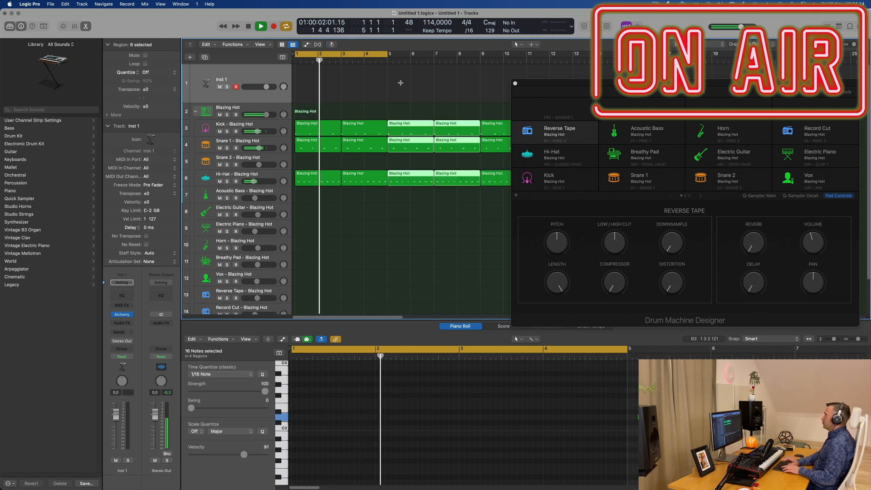
pyautogui.moveTo(540, 84); pyautogui.dragTo(673, 90)
pyautogui.press('super+Left')
pyautogui.press('super+Left')
pyautogui.press('super+Left')
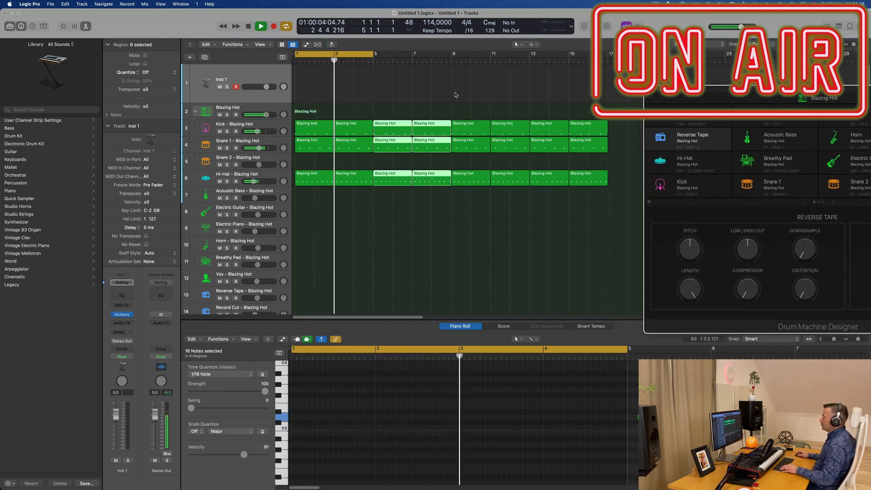
# Copy the first Kick region onto the Inst 1 track and stop playback
pyautogui.click(313, 133)
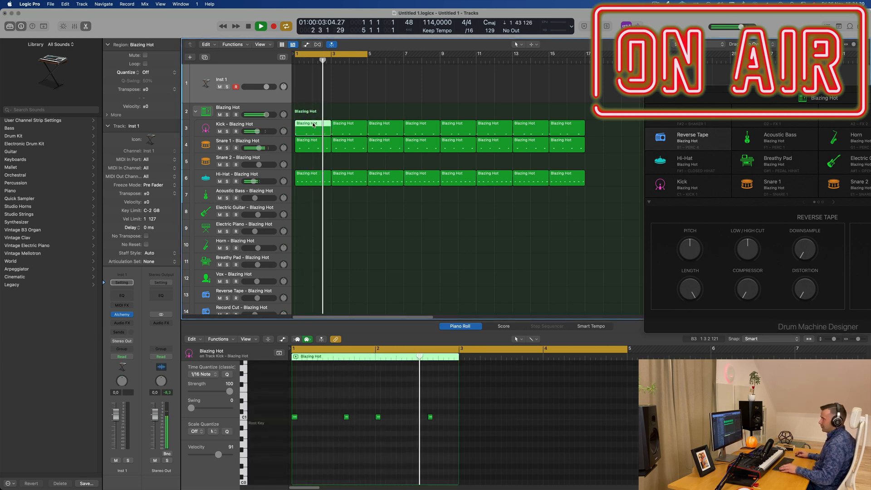
pyautogui.moveTo(315, 124); pyautogui.dragTo(315, 90)
pyautogui.press('space')
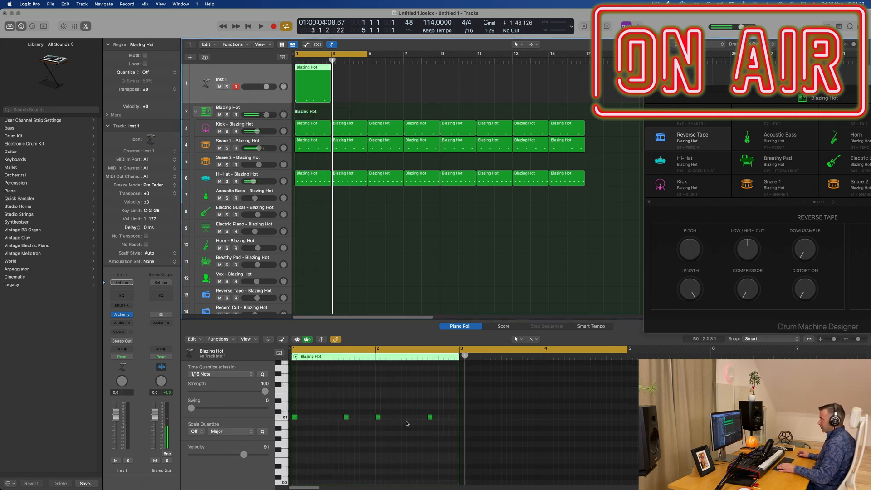
# Select the four notes in the Inst 1 region, lengthen them to two sixteenths and lower the track volume to -12.0 dB
pyautogui.press('space')
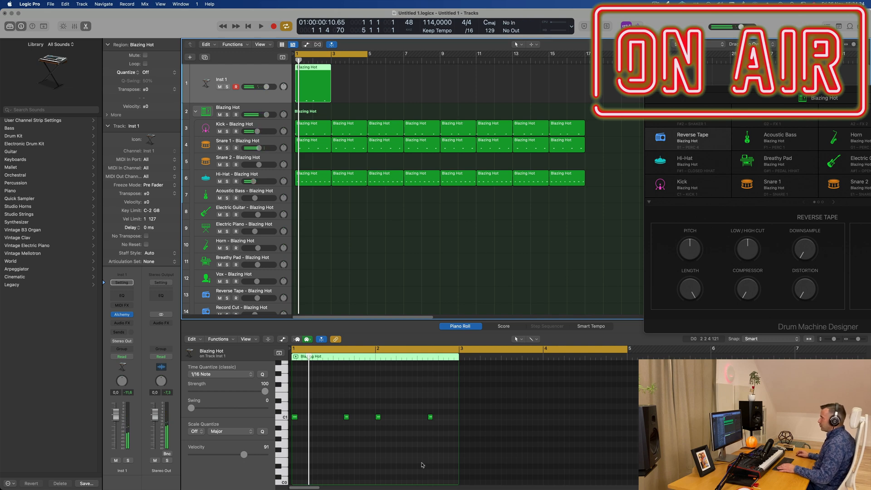
pyautogui.moveTo(442, 415); pyautogui.dragTo(313, 409)
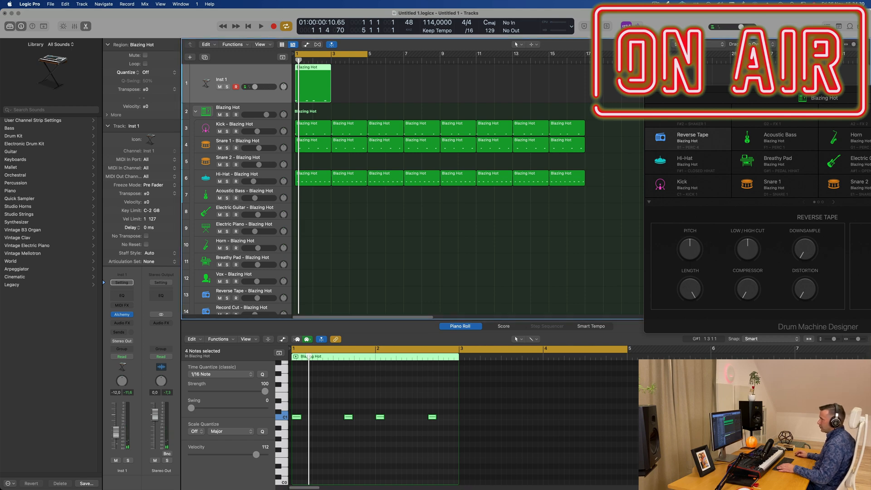
# Open the Alchemy synth on the Inst 1 track and move its window clear of the region's notes
pyautogui.click(129, 319)
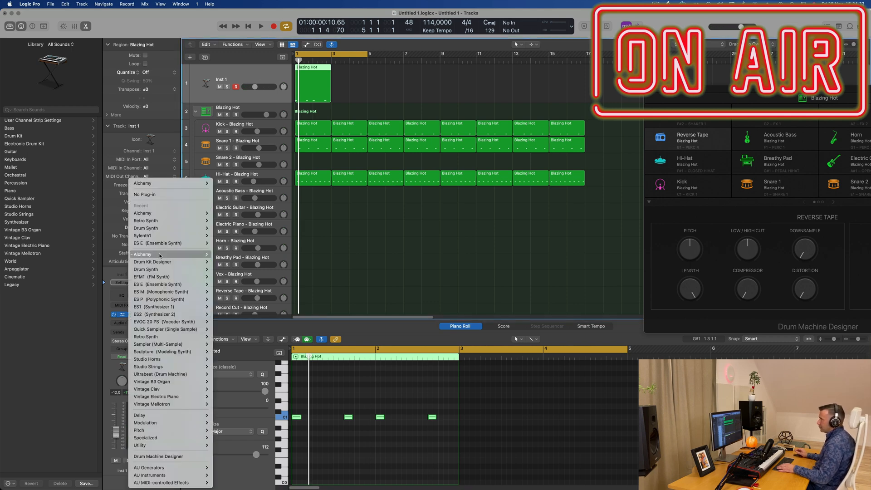
pyautogui.click(107, 212)
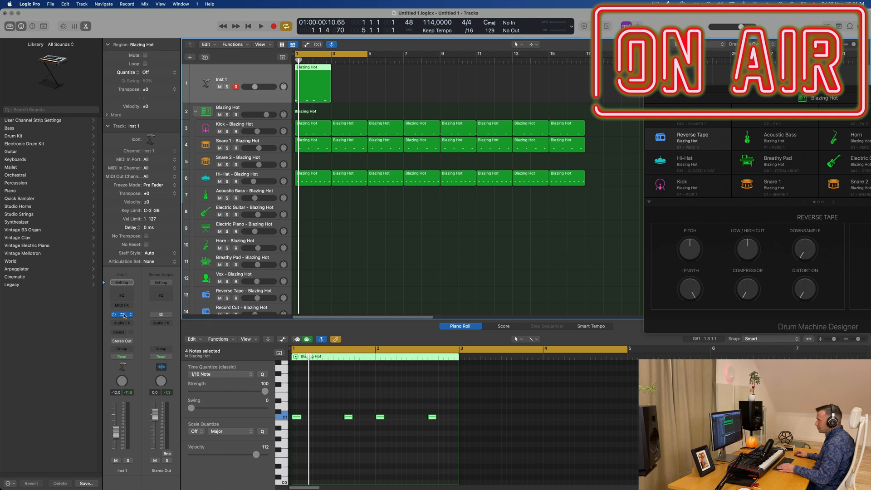
pyautogui.click(121, 314)
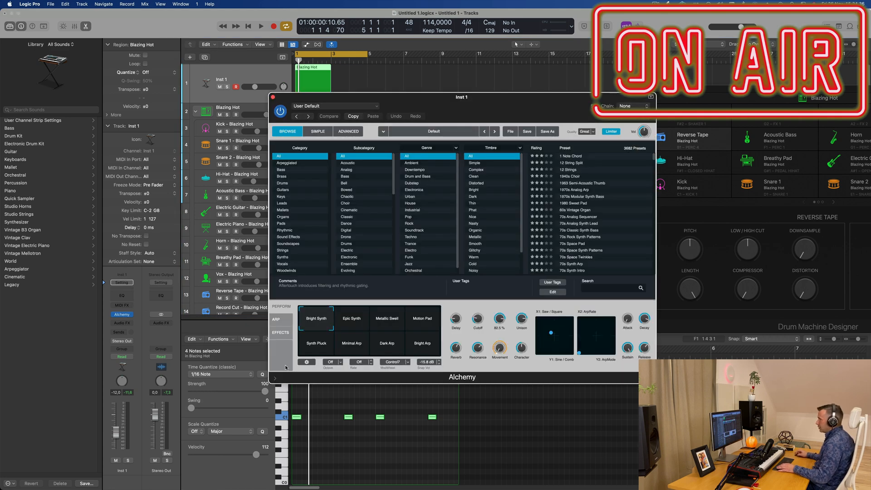
pyautogui.click(297, 412)
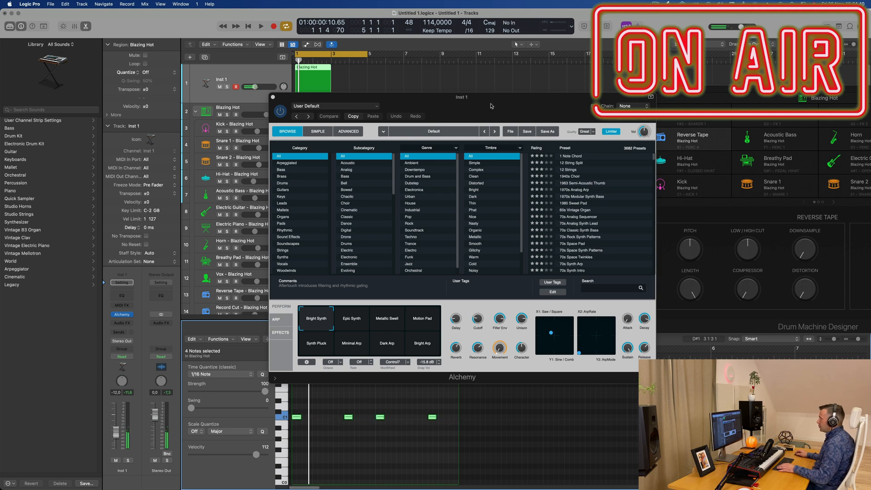
pyautogui.moveTo(491, 106); pyautogui.dragTo(646, 74)
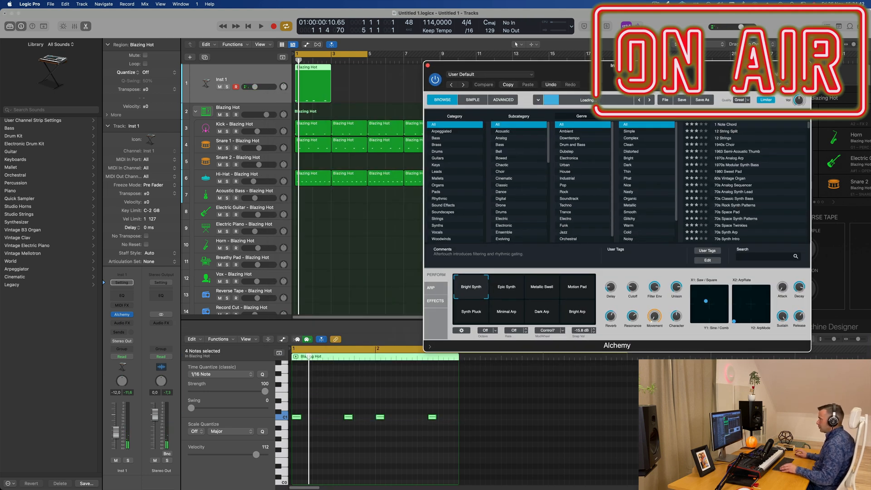
# Load the Zeal preset in Alchemy, raise the four synth notes to F1 and move the window off the drum tracks
pyautogui.keyDown('ctrl'); pyautogui.keyDown('alt'); pyautogui.click(384, 457); pyautogui.keyUp('alt'); pyautogui.keyUp('ctrl')
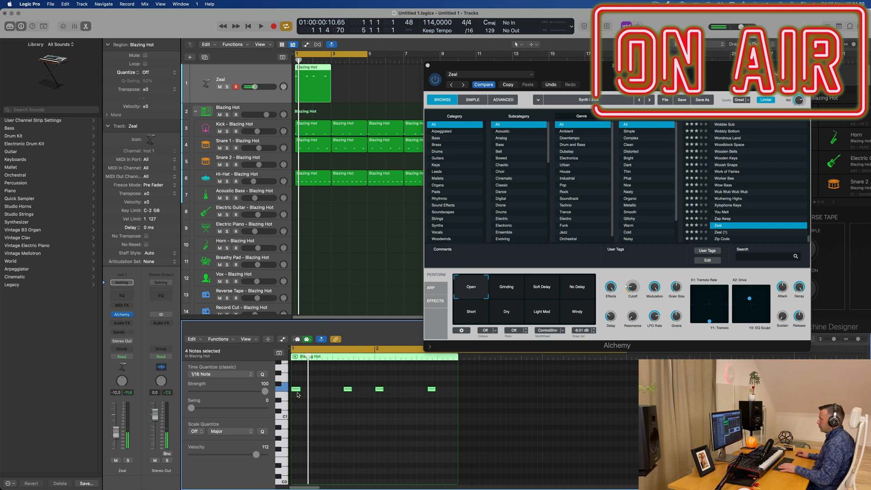
pyautogui.moveTo(694, 66); pyautogui.dragTo(503, 13)
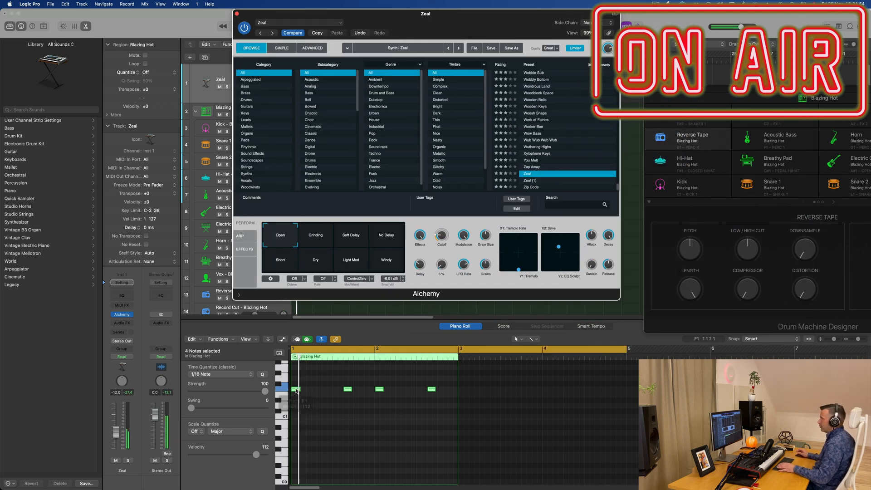
pyautogui.moveTo(480, 26); pyautogui.dragTo(722, 36)
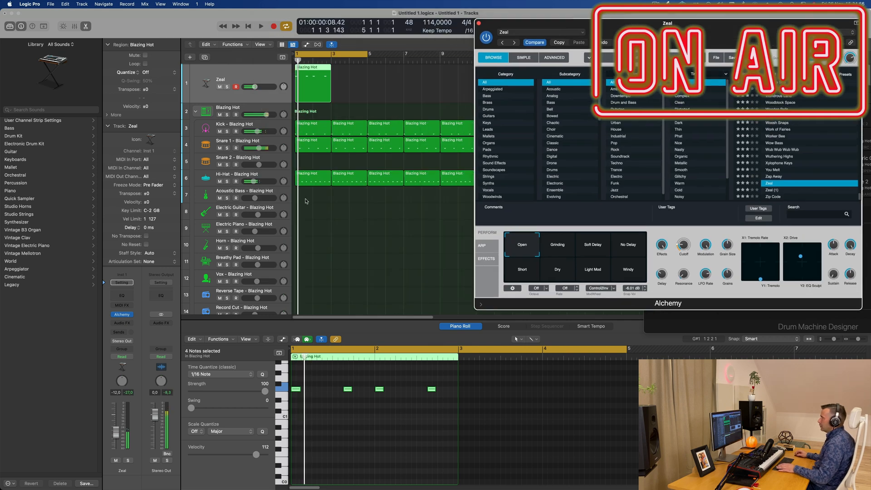
# Select all kick, snare and hi-hat regions, move their notes up so the kick sits on F1, and start playback
pyautogui.click(327, 223)
pyautogui.scroll(-3, 320, 117)
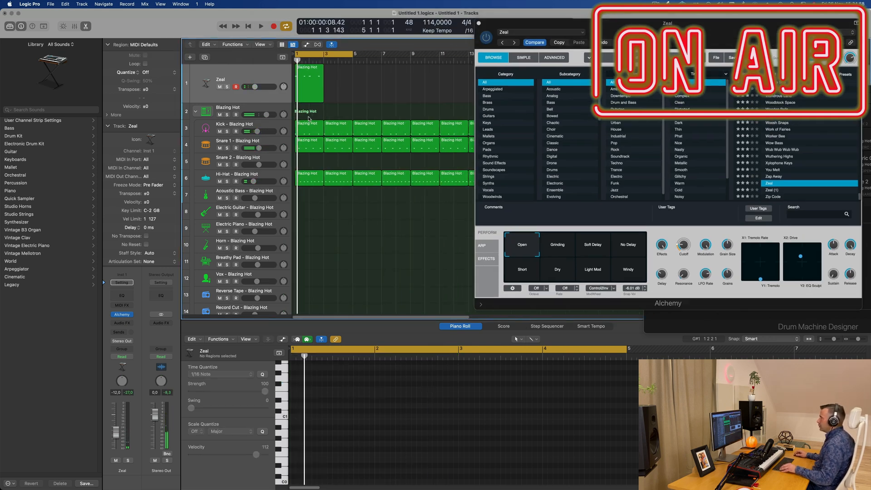
pyautogui.moveTo(308, 119); pyautogui.dragTo(476, 209)
pyautogui.moveTo(580, 23); pyautogui.dragTo(691, 34)
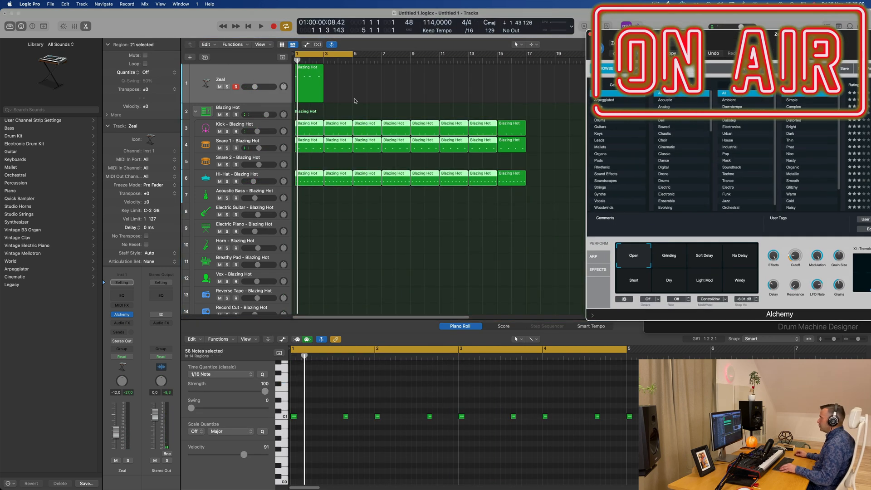
pyautogui.moveTo(312, 117); pyautogui.dragTo(567, 194)
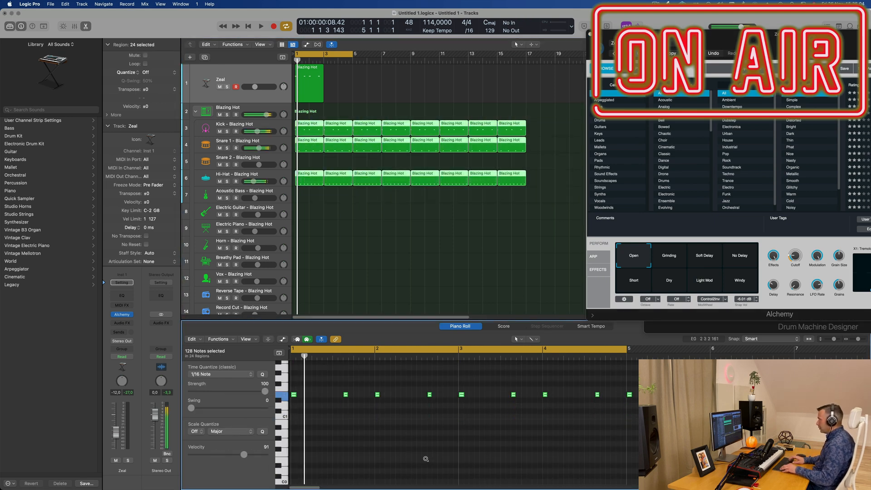
pyautogui.press('space')
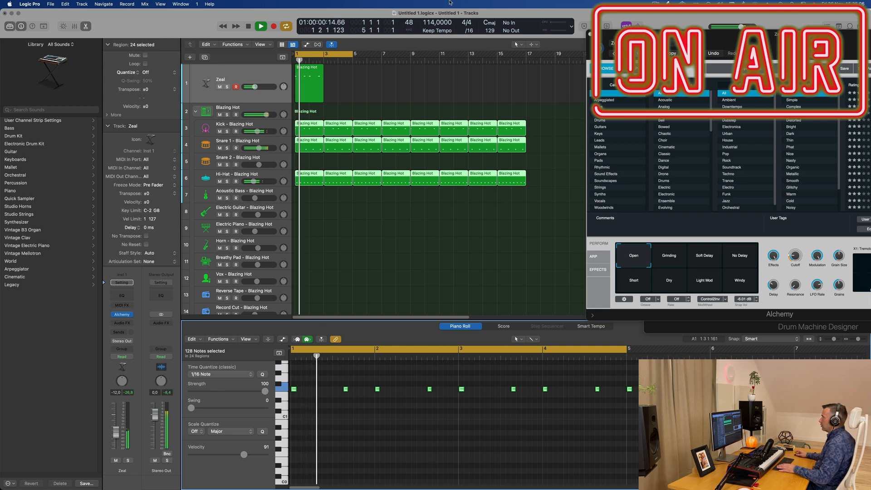
# Select the synth region on the Zeal track, play it with the beat and bring the Alchemy window back up
pyautogui.moveTo(727, 59); pyautogui.dragTo(348, 138)
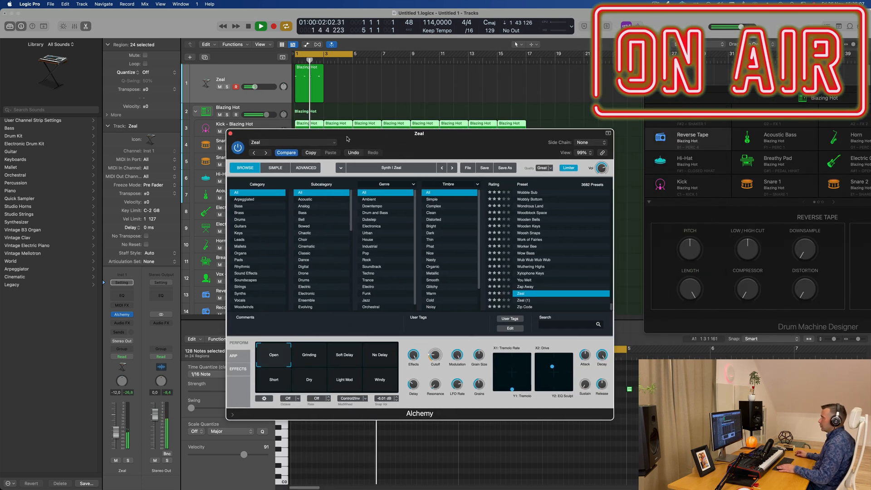
pyautogui.click(230, 135)
pyautogui.click(307, 97)
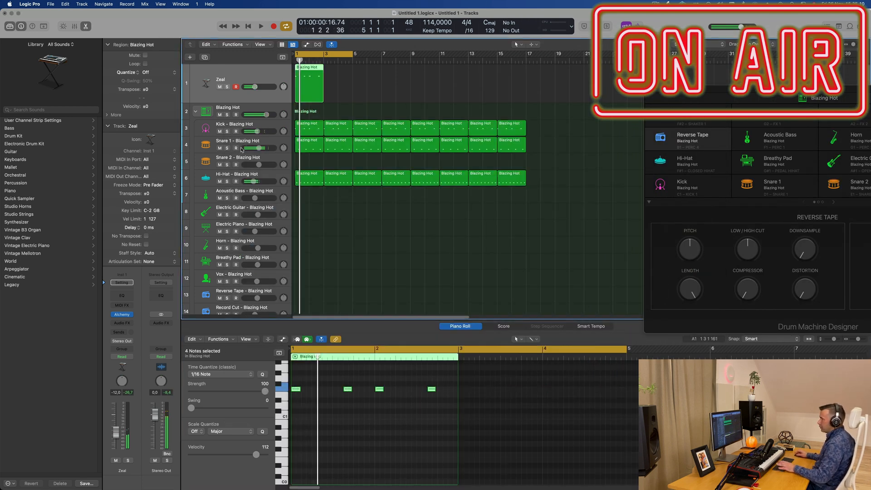
pyautogui.press('space')
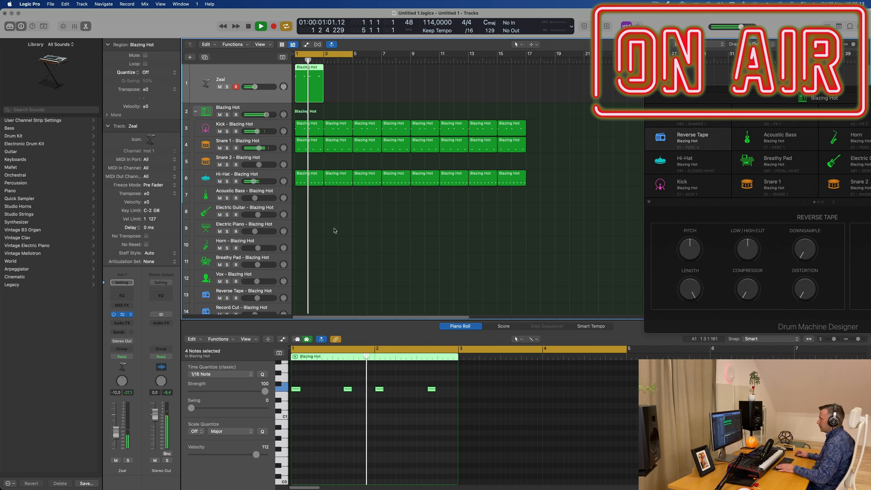
pyautogui.press('v')
pyautogui.moveTo(506, 136); pyautogui.dragTo(524, 105)
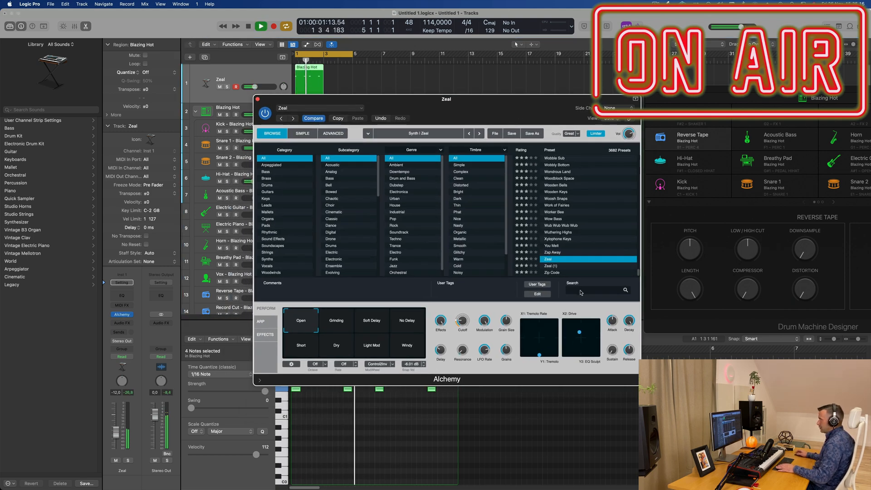
# Audition the No Delay, Windy and Light Mod variations of the Zeal preset during playback
pyautogui.click(406, 324)
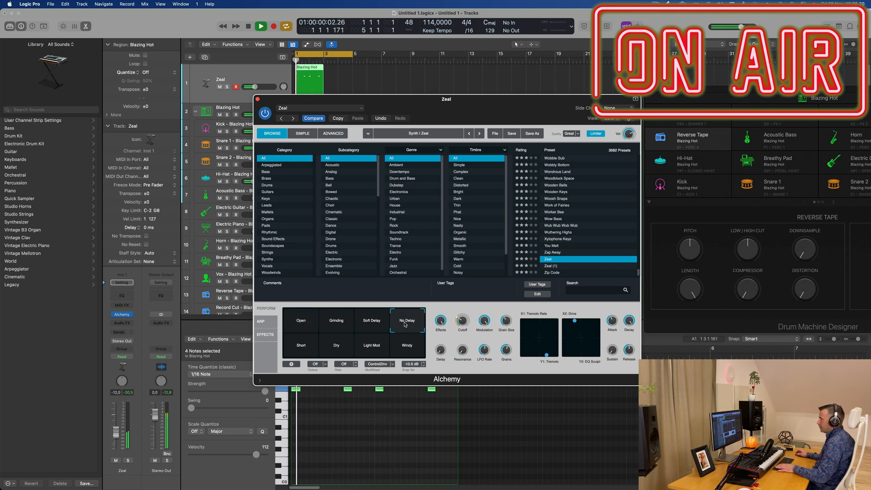
pyautogui.click(399, 353)
pyautogui.click(369, 348)
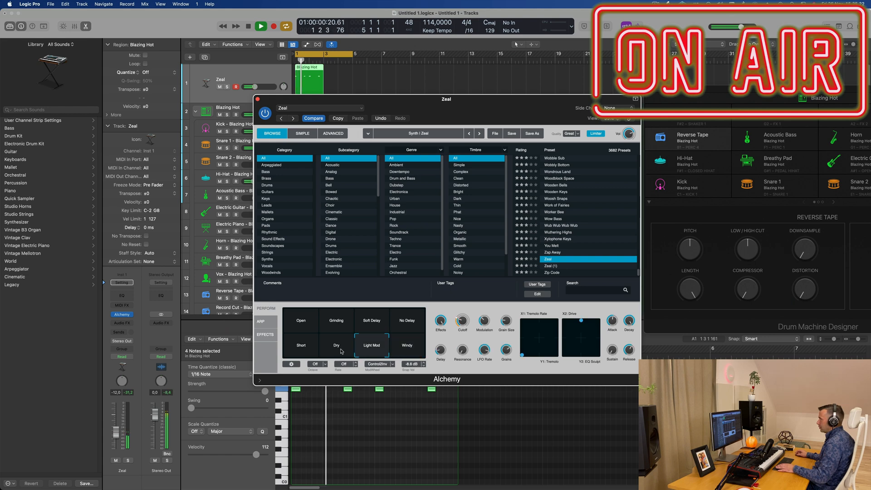
# Filter the Alchemy presets to the Bass category and load 80s Synth Pop Bass, with the window moved off the tracks
pyautogui.click(266, 179)
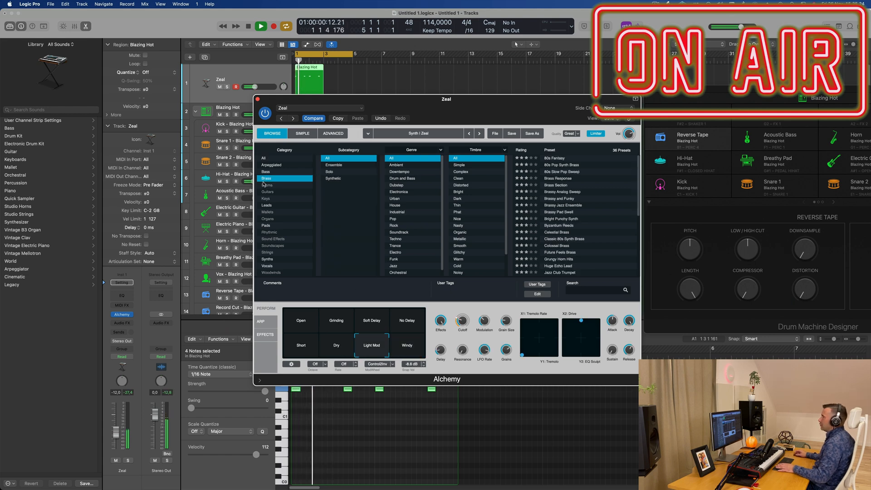
pyautogui.click(267, 172)
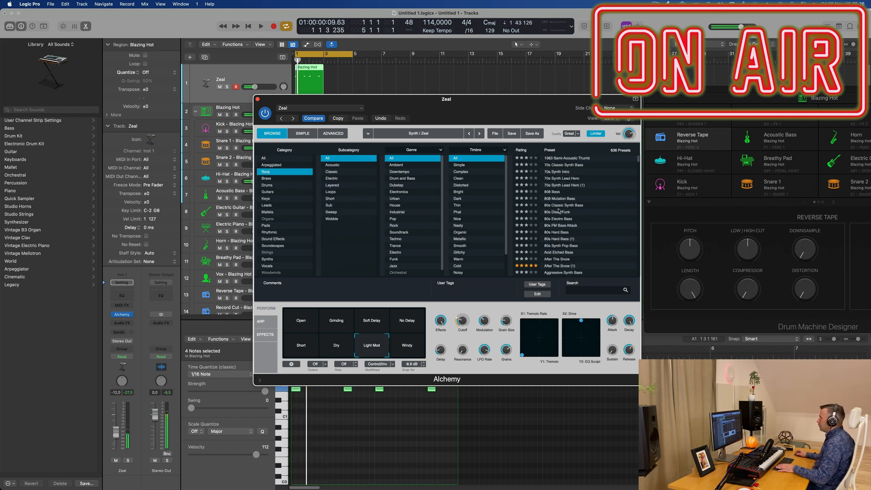
pyautogui.scroll(-3, 560, 212)
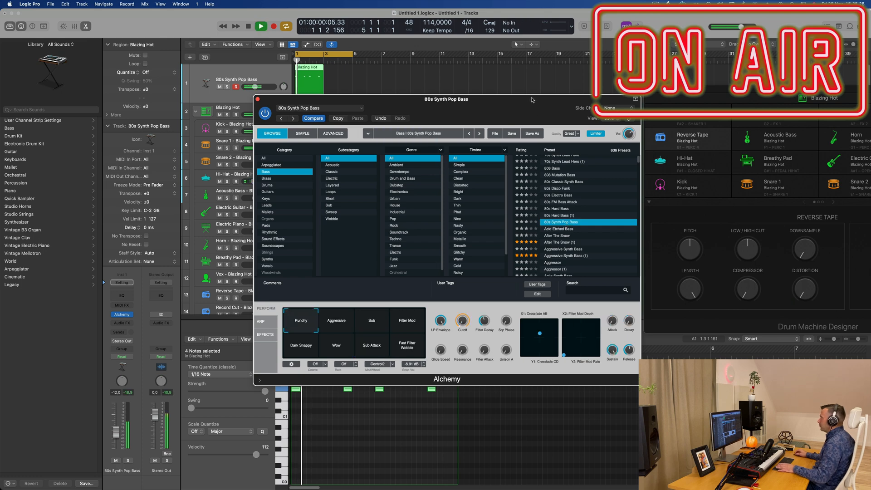
pyautogui.moveTo(506, 110); pyautogui.dragTo(625, 74)
# Audition the bass presets After The Snow, Aggressive Synth Bass, Agile Synth Bass and Alloy over the beat
pyautogui.click(686, 200)
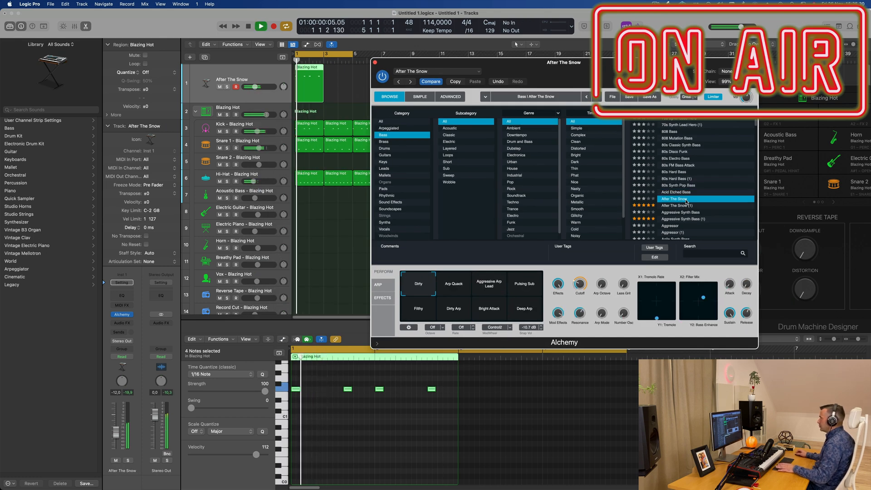
pyautogui.scroll(-1, 680, 202)
pyautogui.click(679, 202)
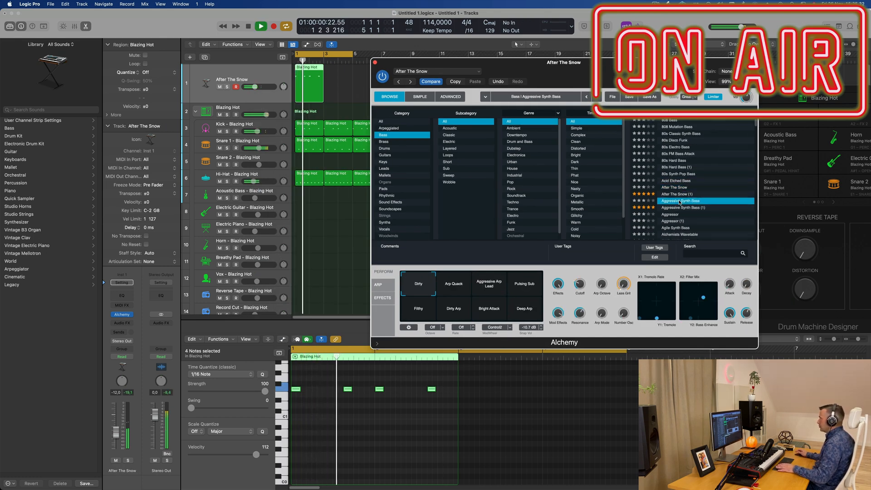
pyautogui.scroll(-3, 682, 207)
pyautogui.click(678, 206)
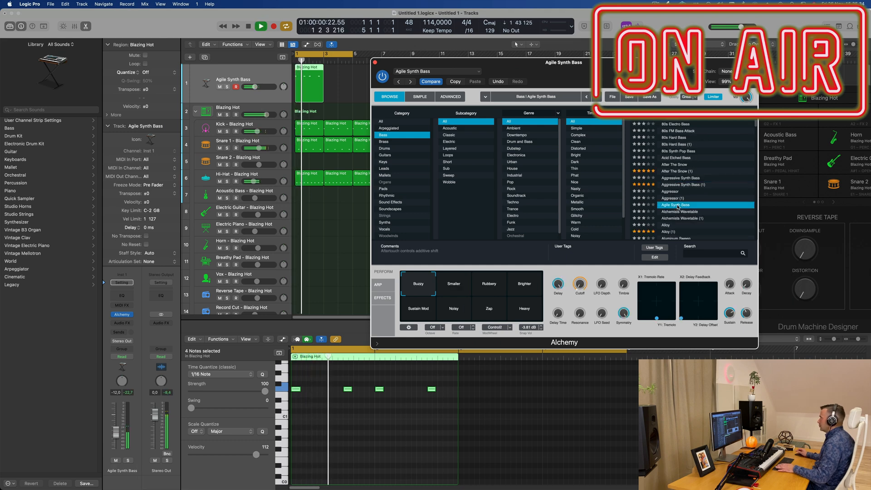
pyautogui.click(674, 226)
pyautogui.scroll(-3, 694, 218)
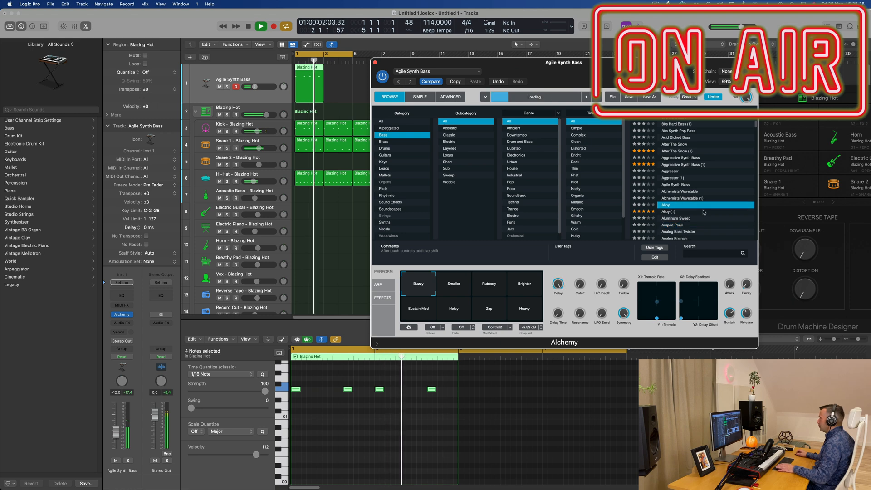
pyautogui.scroll(-4, 703, 212)
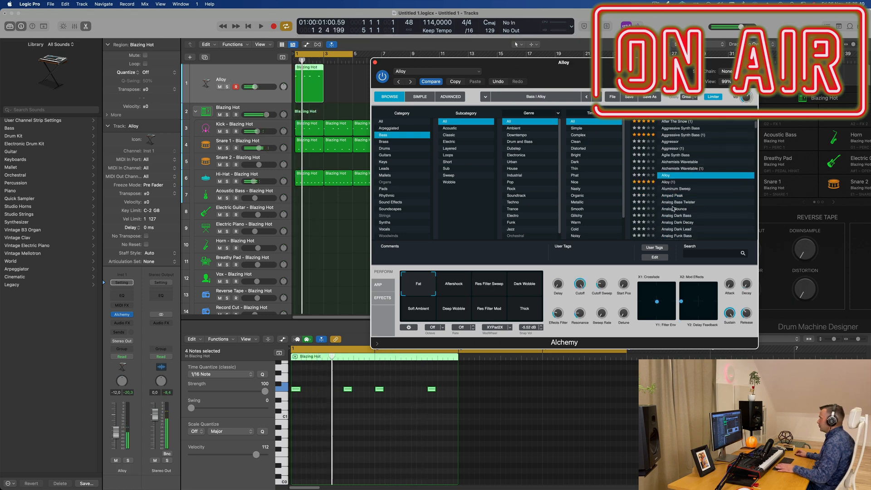
# Load the Analog Bounce bass preset and lengthen the four F1 notes to 0 0 3 0
pyautogui.click(673, 211)
pyautogui.press('space')
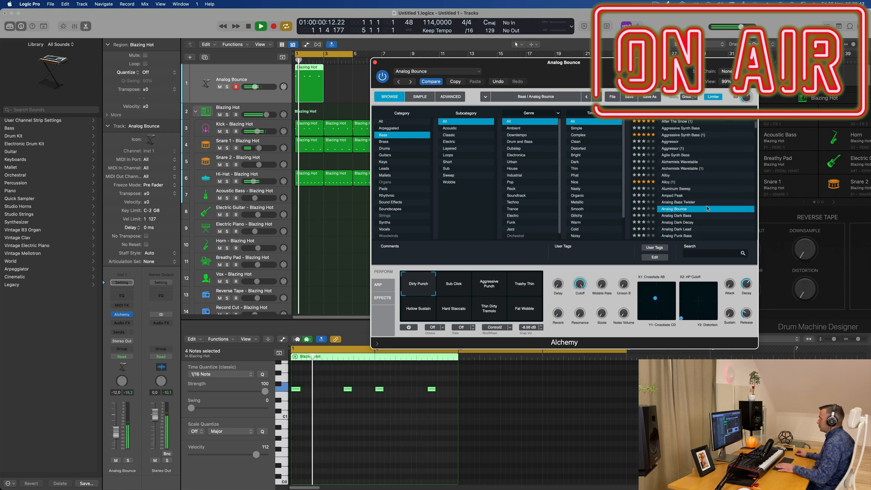
pyautogui.scroll(-3, 707, 212)
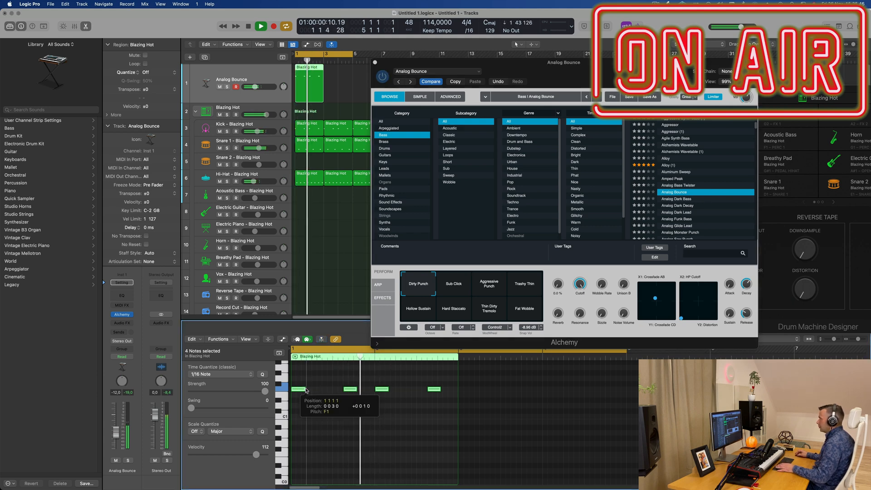
# Choose the Sub Click variation of the Analog Bounce preset and listen to it with the beat
pyautogui.press('space')
pyautogui.click(464, 288)
pyautogui.press('space')
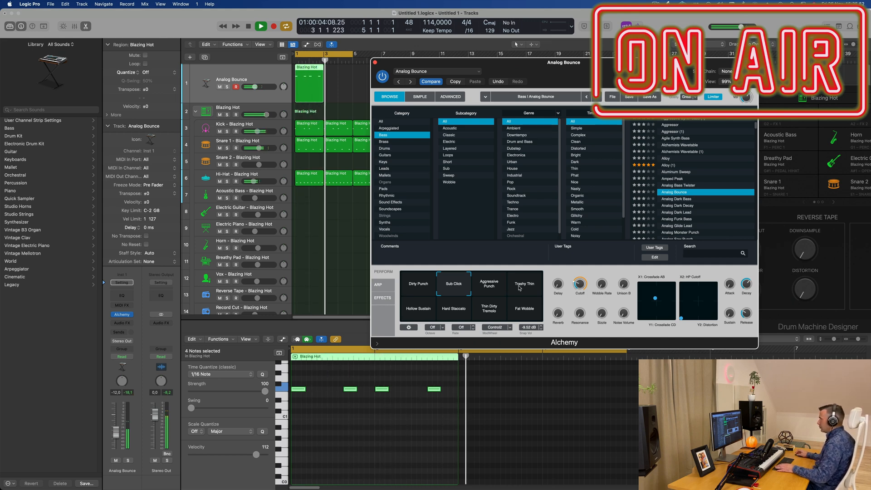
# Move the Alchemy window below the bass track and repeat the two-bar bass region seven times to fill up to bar 17
pyautogui.moveTo(590, 63); pyautogui.dragTo(542, 195)
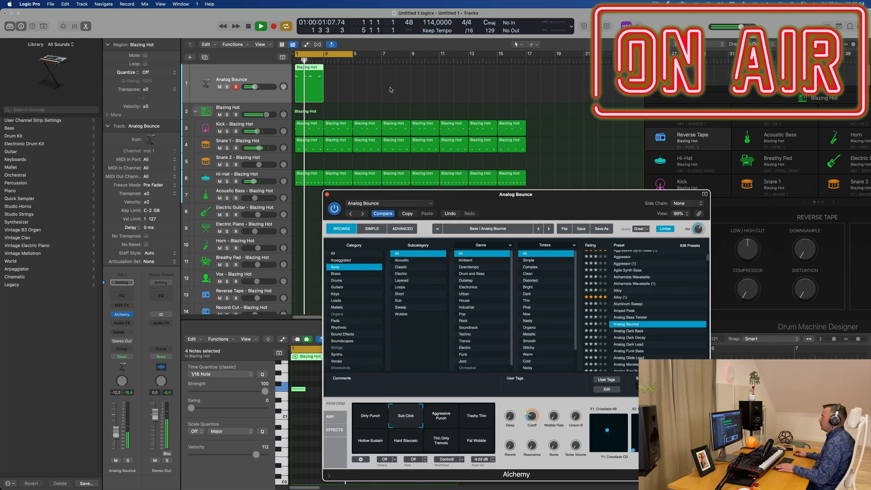
pyautogui.moveTo(391, 90); pyautogui.dragTo(274, 95)
pyautogui.press('super+r')
pyautogui.press('super+r')
pyautogui.press('super+r')
pyautogui.press('super+r')
pyautogui.press('super+r')
pyautogui.press('super+r')
pyautogui.press('super+r')
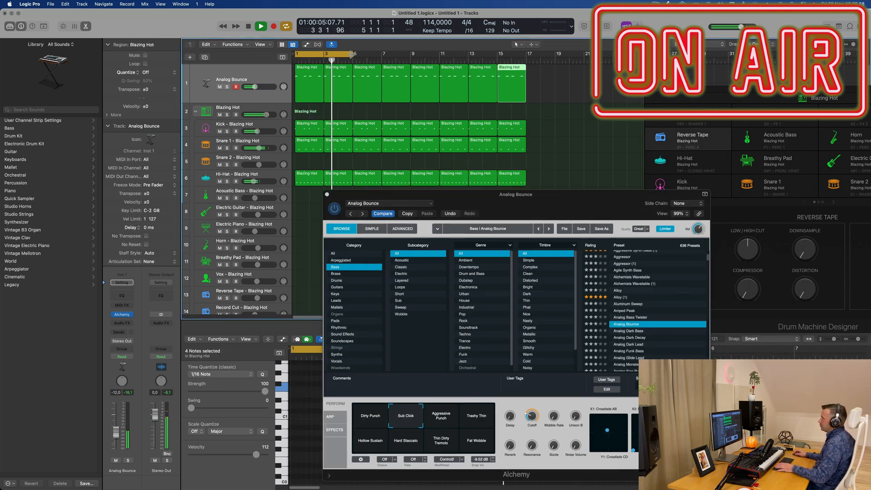
# Extend the cycle range to bar 17 and move the Alchemy window down off the arrangement
pyautogui.moveTo(351, 54); pyautogui.dragTo(529, 72)
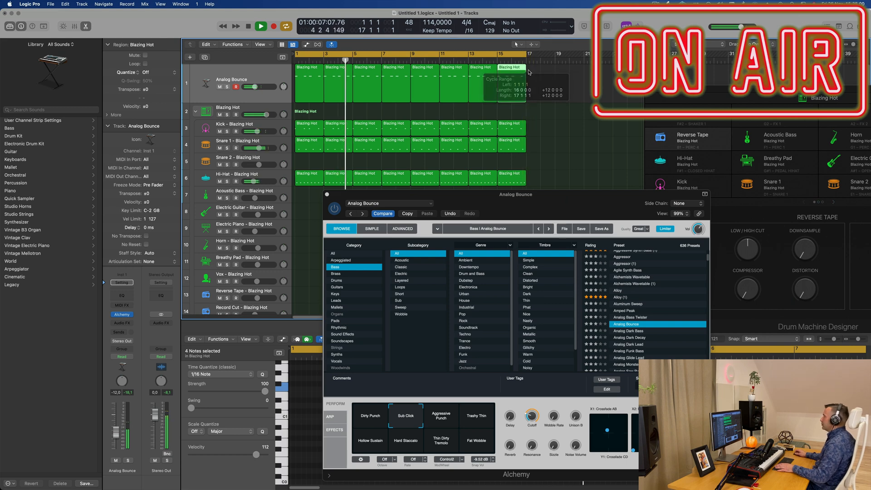
pyautogui.moveTo(518, 194); pyautogui.dragTo(589, 330)
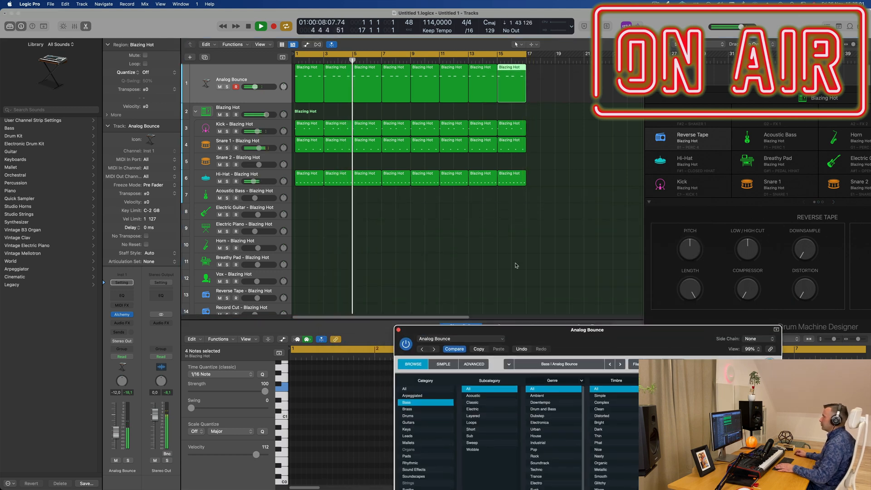
# Duplicate the Analog Bounce bass track and move the Alchemy window clear of the track headers
pyautogui.click(245, 81)
pyautogui.press('super+d')
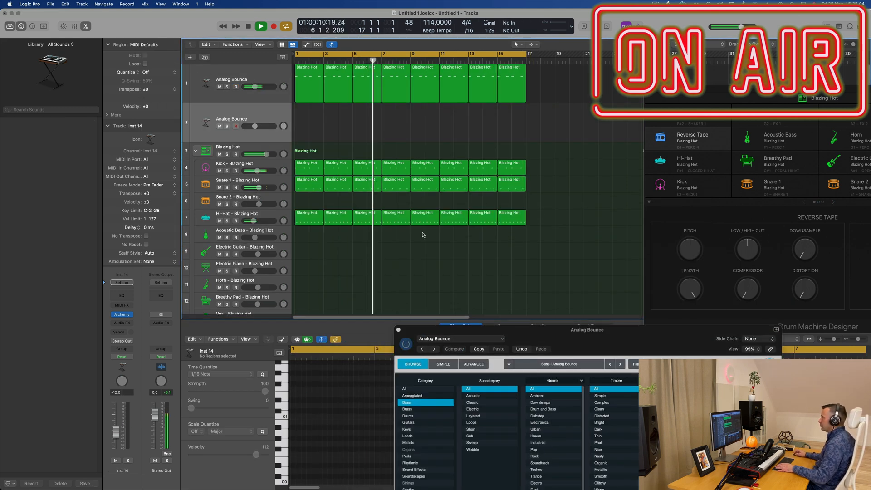
pyautogui.moveTo(587, 330); pyautogui.dragTo(515, 191)
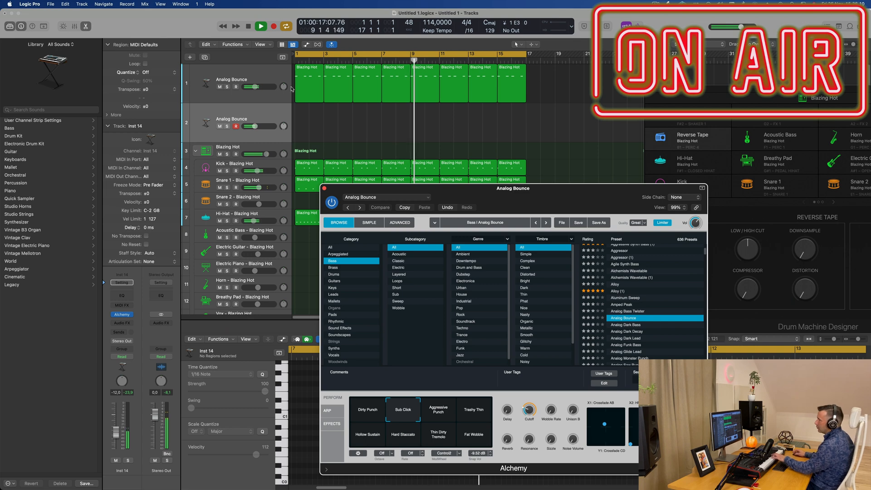
pyautogui.click(271, 116)
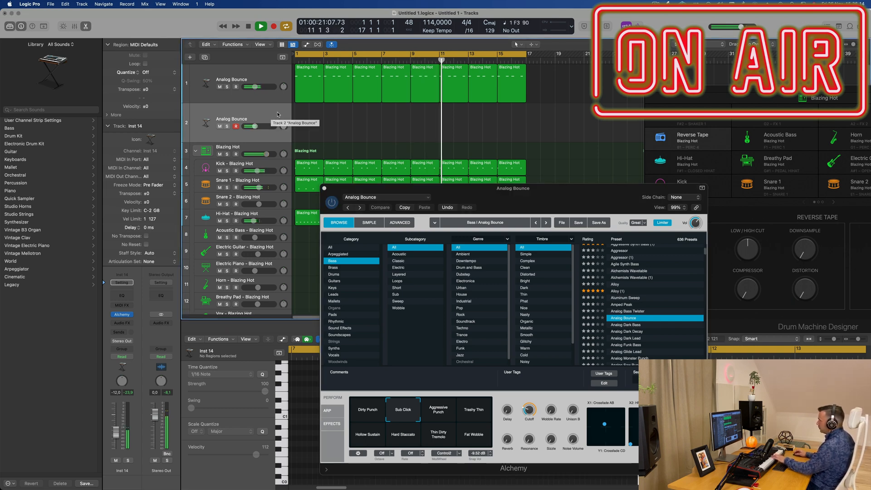
pyautogui.moveTo(562, 199); pyautogui.dragTo(589, 171)
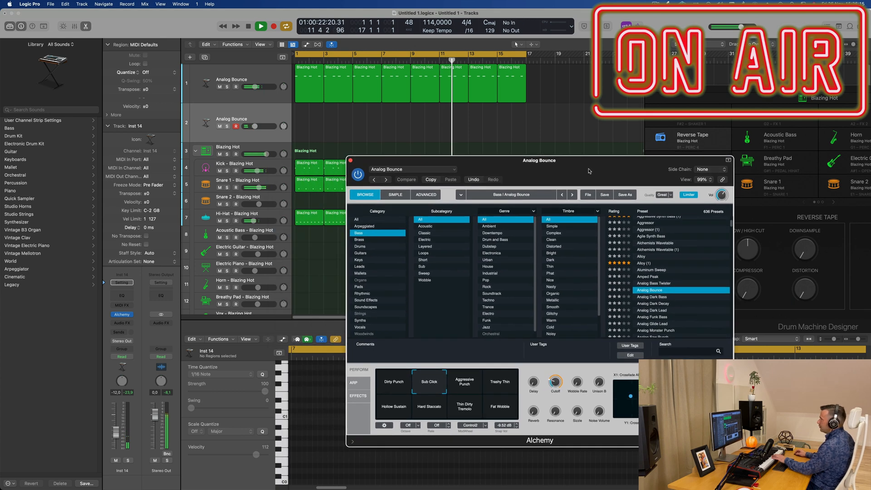
pyautogui.click(261, 118)
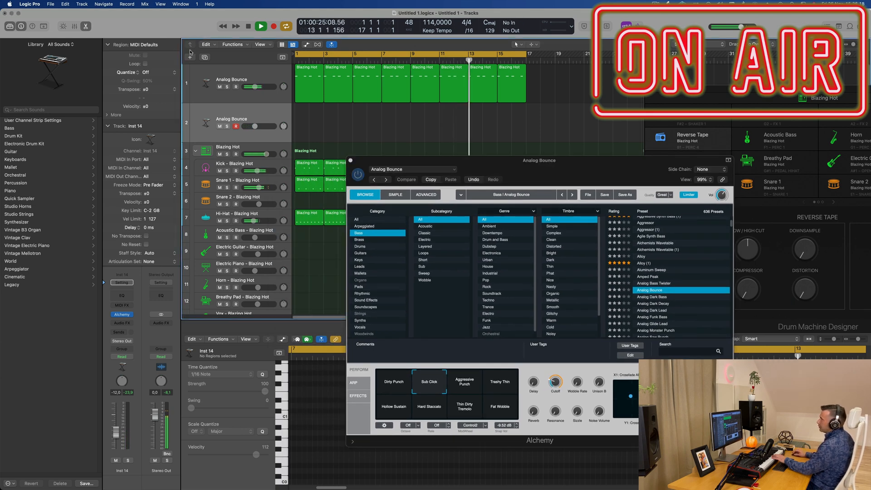
# Duplicate the second Analog Bounce track and replace Alchemy on the new track with the Sampler instrument
pyautogui.click(204, 58)
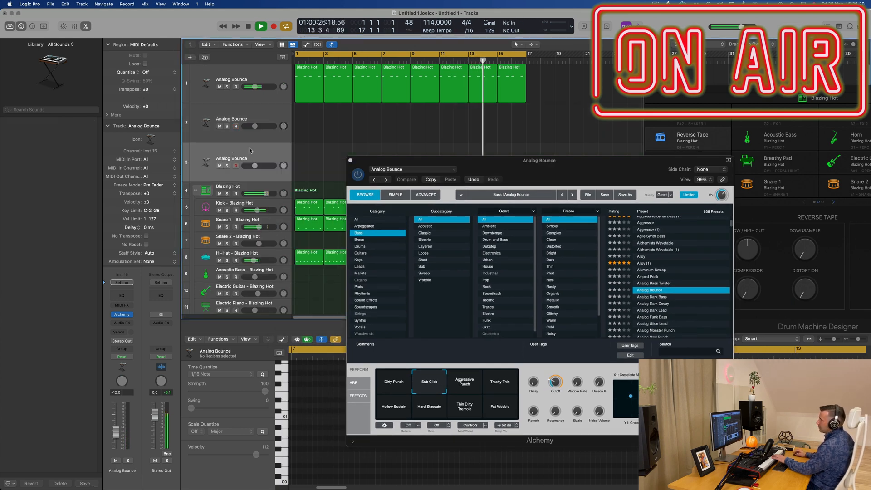
pyautogui.click(131, 315)
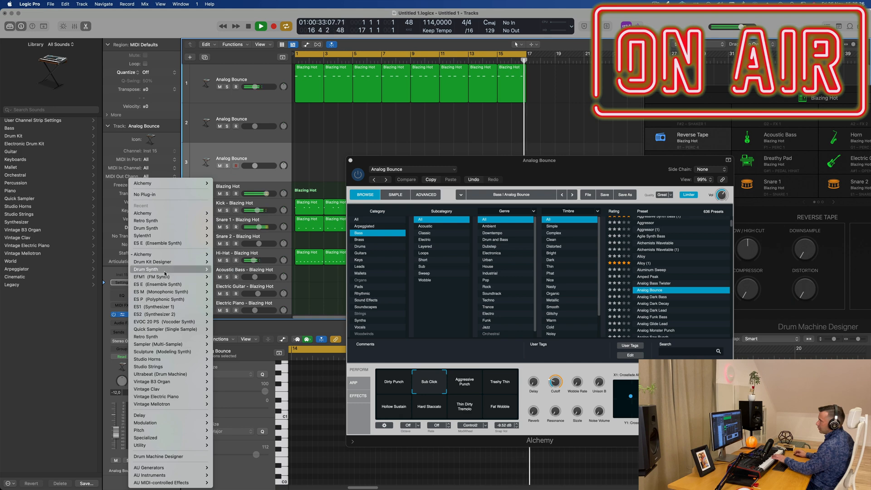
pyautogui.moveTo(164, 284)
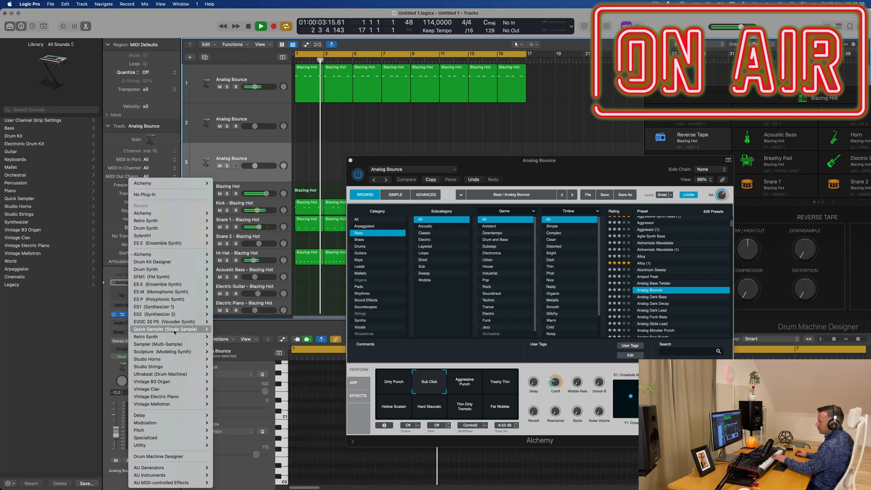
pyautogui.moveTo(171, 345)
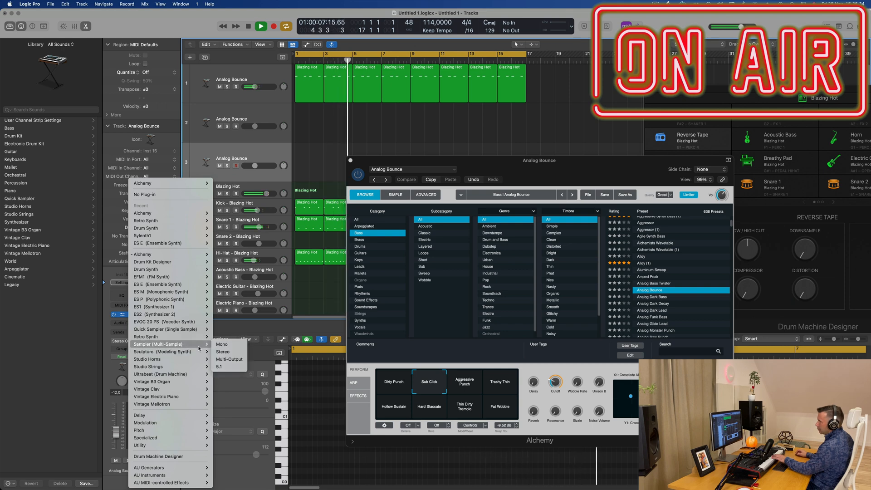
pyautogui.click(290, 212)
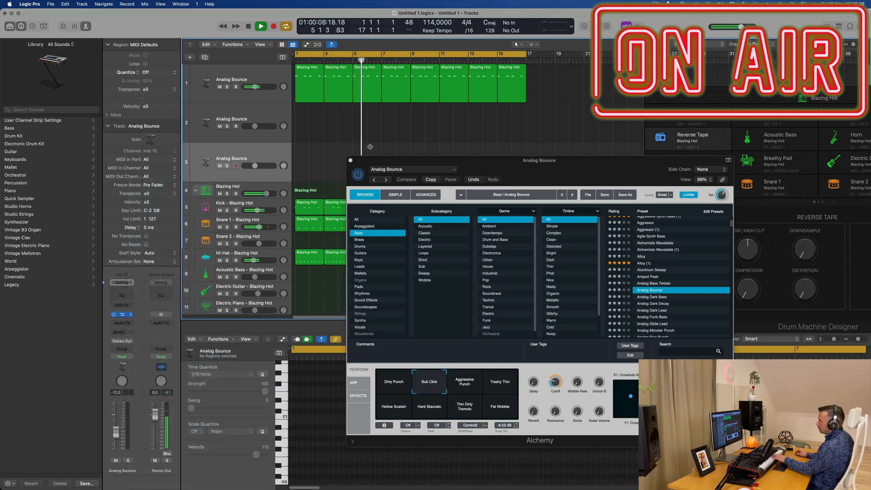
pyautogui.moveTo(499, 104); pyautogui.dragTo(577, 150)
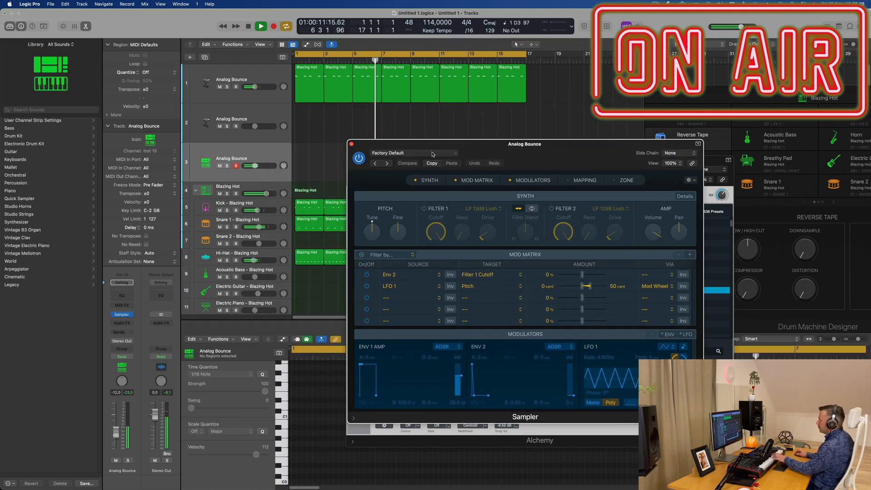
# Load the Yamaha Grand Piano preset from the Acoustic Pianos category into Sampler
pyautogui.click(432, 154)
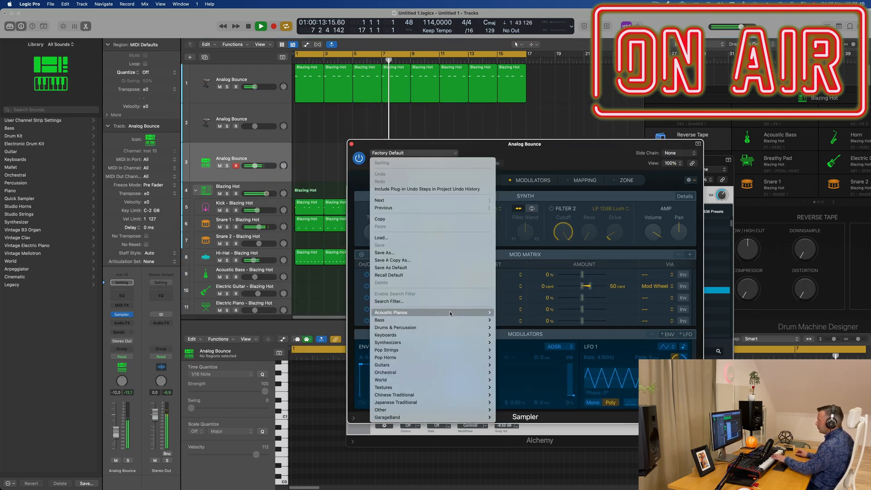
pyautogui.moveTo(449, 403)
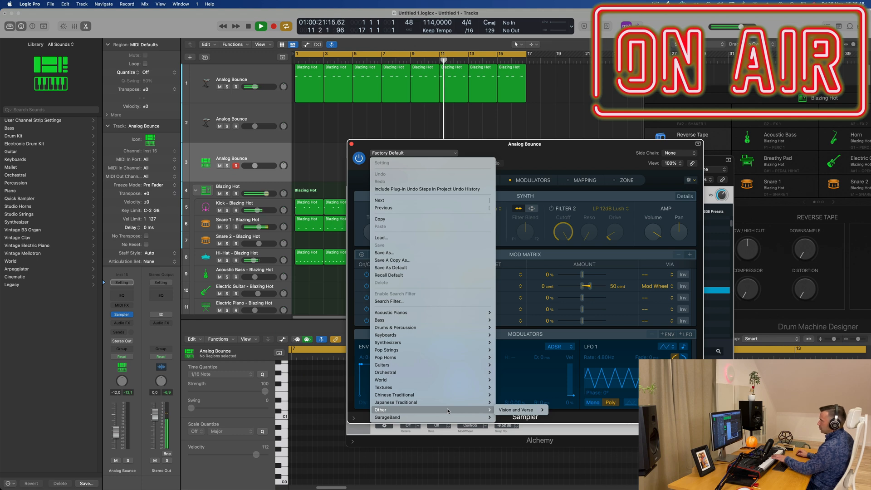
pyautogui.moveTo(481, 313)
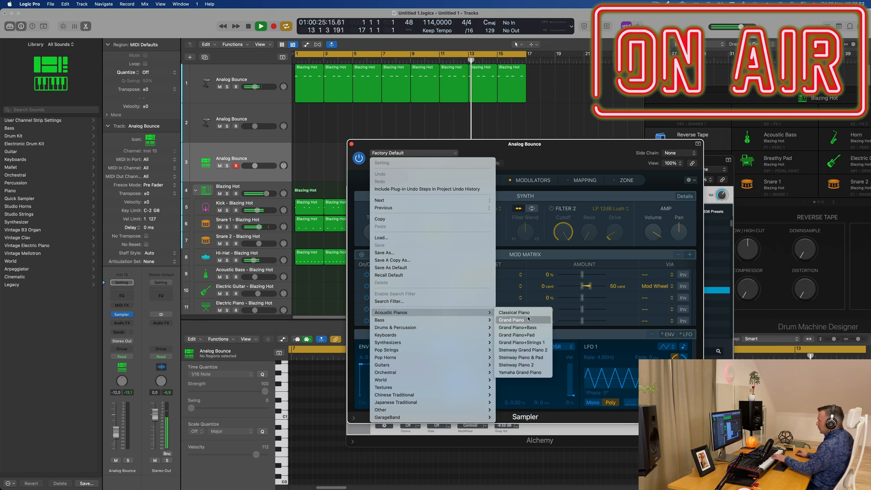
pyautogui.click(581, 160)
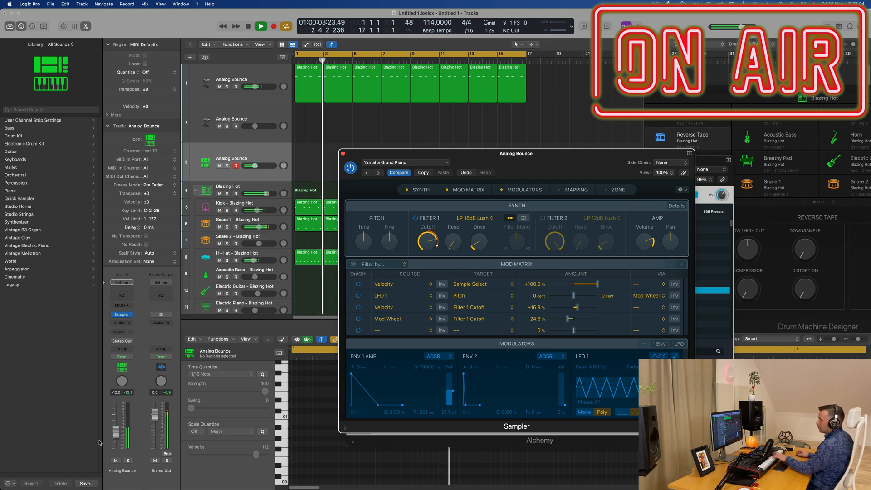
# Add a Bus 3 send to the piano track and insert SilverVerb on the Aux 4 channel
pyautogui.click(119, 333)
pyautogui.moveTo(150, 343)
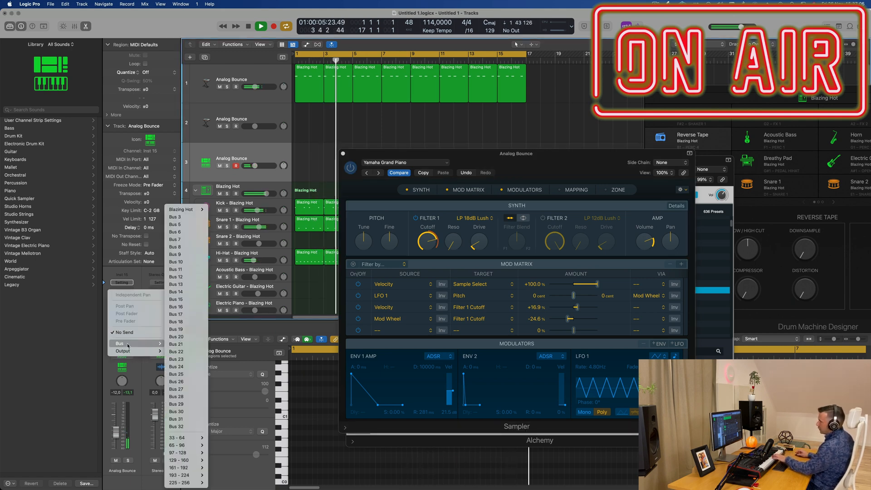
pyautogui.click(175, 217)
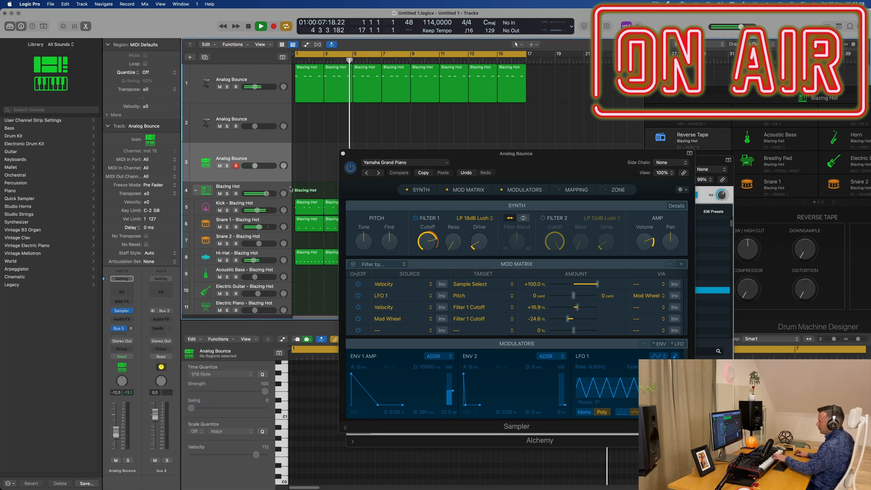
pyautogui.click(168, 320)
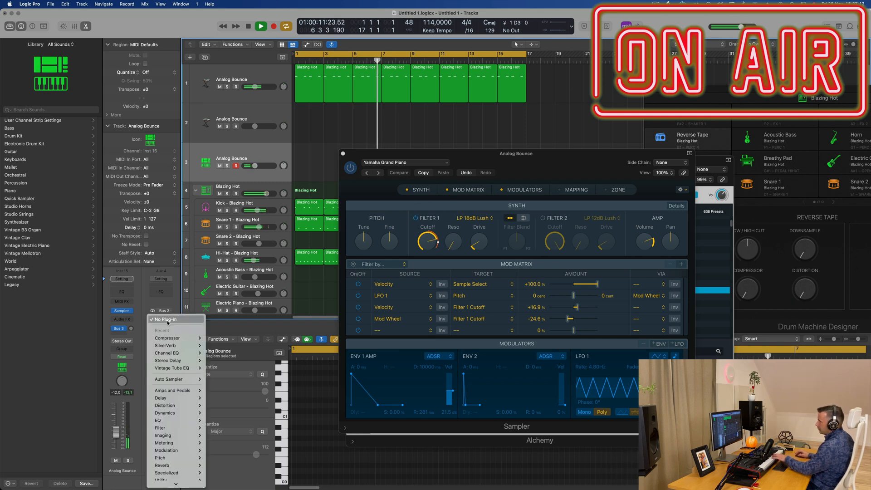
pyautogui.moveTo(176, 362)
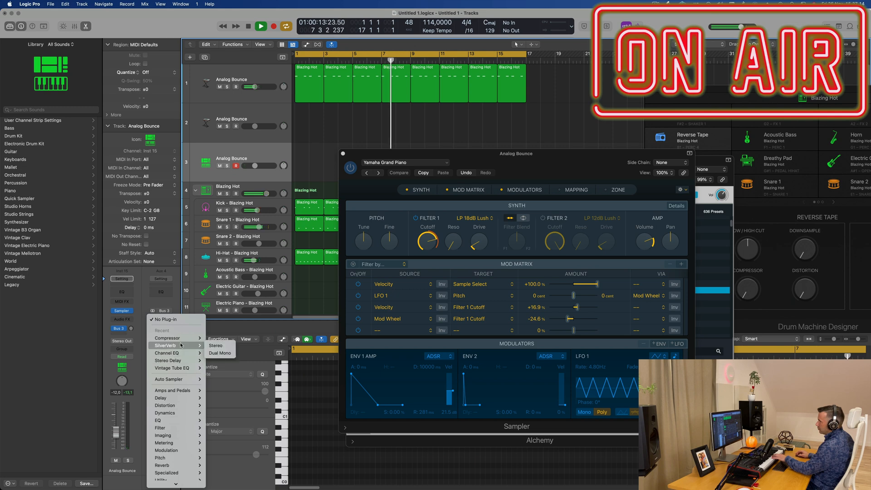
pyautogui.click(166, 345)
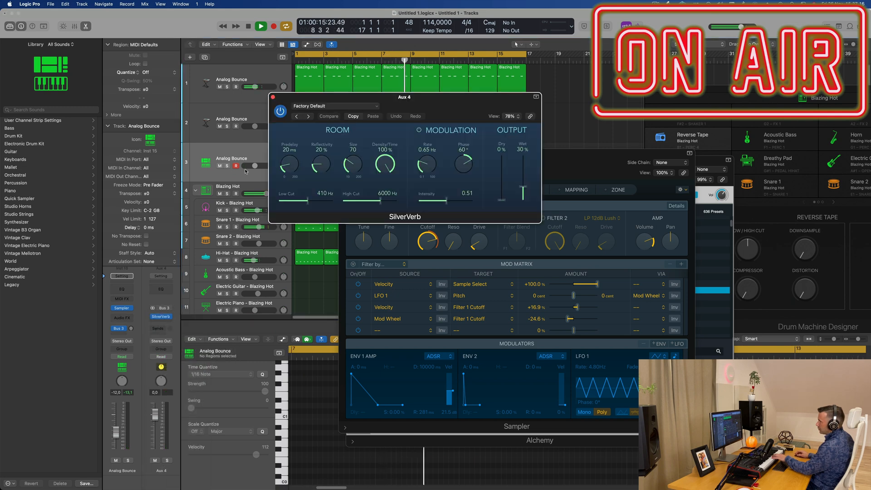
# Load the grandiose preset in SilverVerb and raise the piano track's Bus 3 send level
pyautogui.click(378, 106)
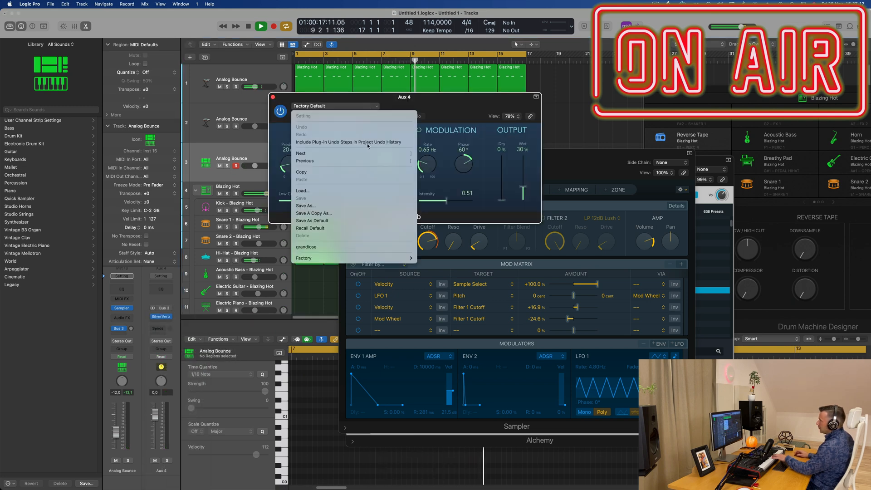
pyautogui.click(332, 246)
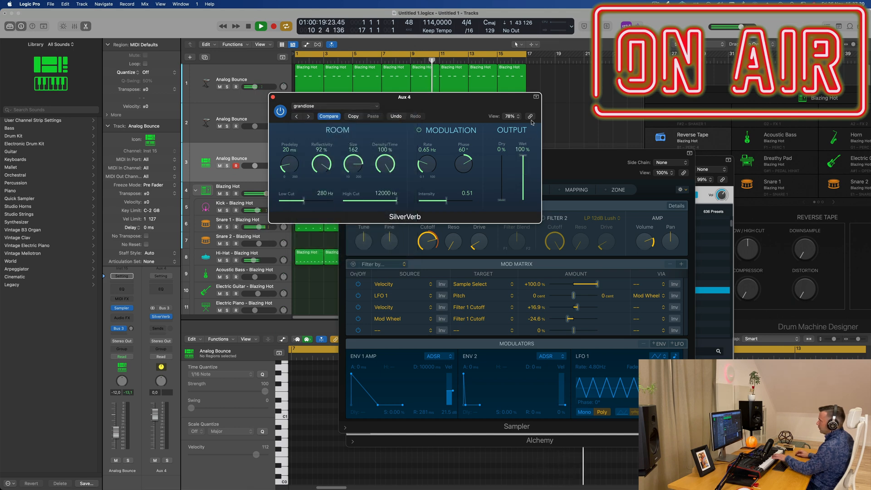
pyautogui.moveTo(469, 109); pyautogui.dragTo(637, 142)
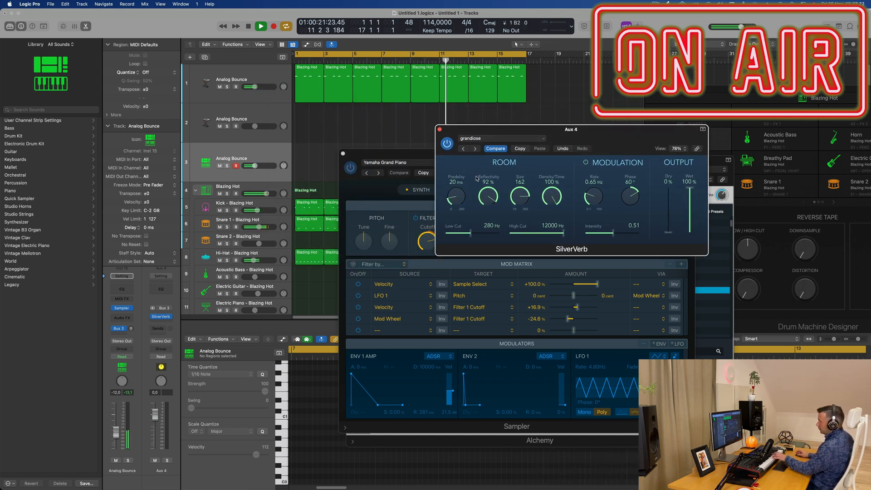
pyautogui.click(131, 328)
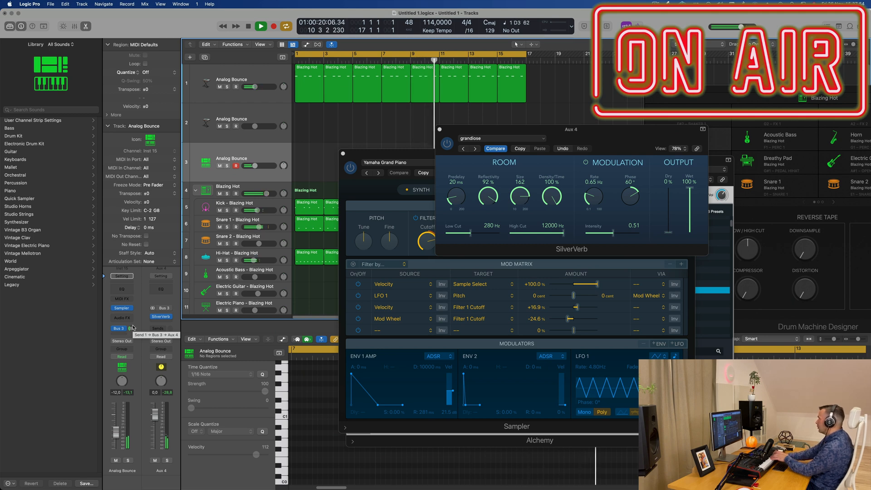
# Record a short piano phrase over the beat and move the SilverVerb and Sampler windows off the arrangement
pyautogui.press('r')
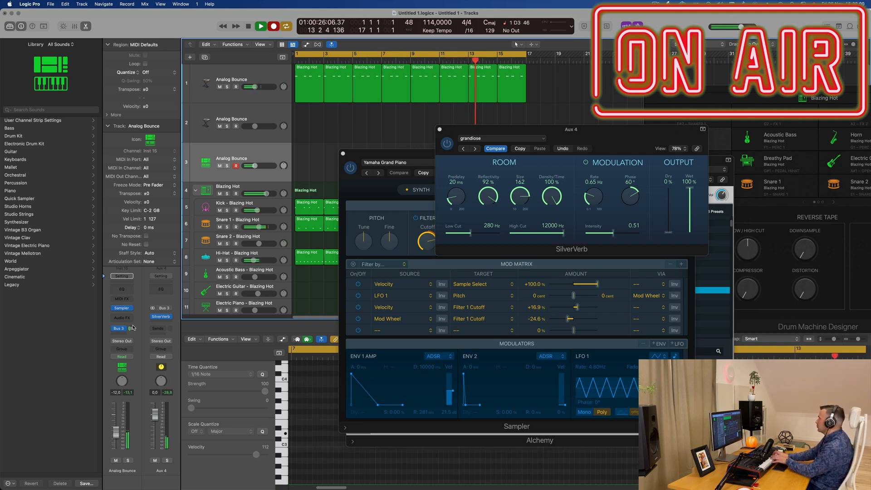
pyautogui.press('space')
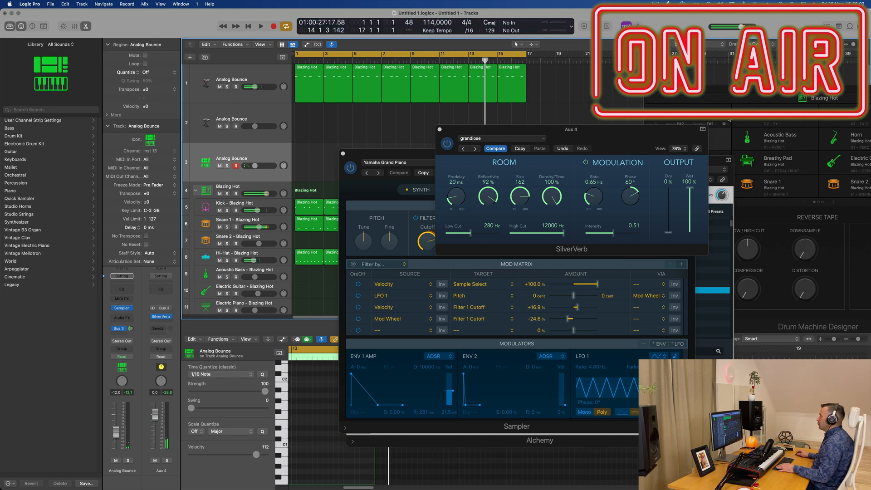
pyautogui.moveTo(611, 128); pyautogui.dragTo(869, 121)
pyautogui.moveTo(483, 153); pyautogui.dragTo(813, 157)
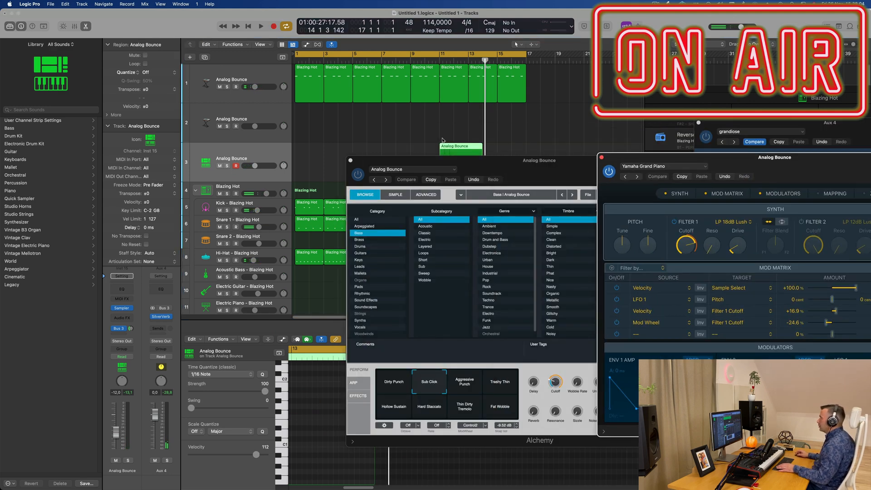
# Trim the piano recording to its last bar by cutting it at bar 3, and place that one-bar region at bar 1
pyautogui.moveTo(458, 149); pyautogui.dragTo(310, 158)
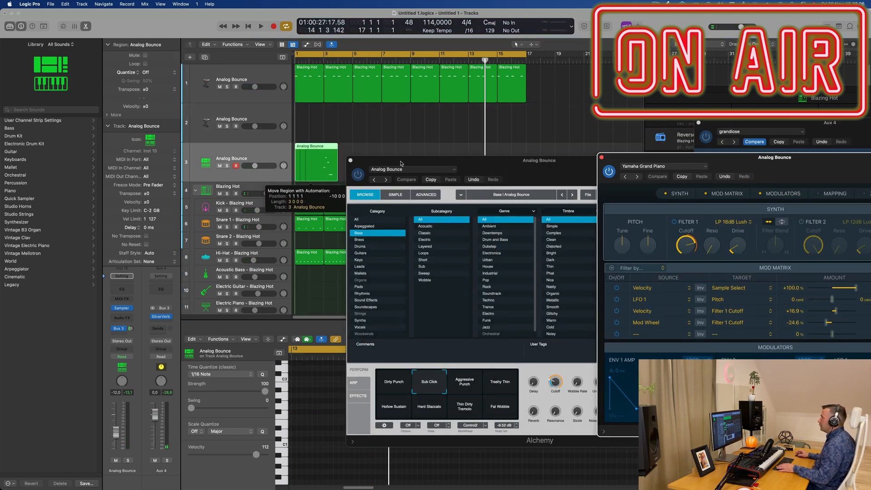
pyautogui.moveTo(416, 160); pyautogui.dragTo(642, 148)
pyautogui.click(322, 150)
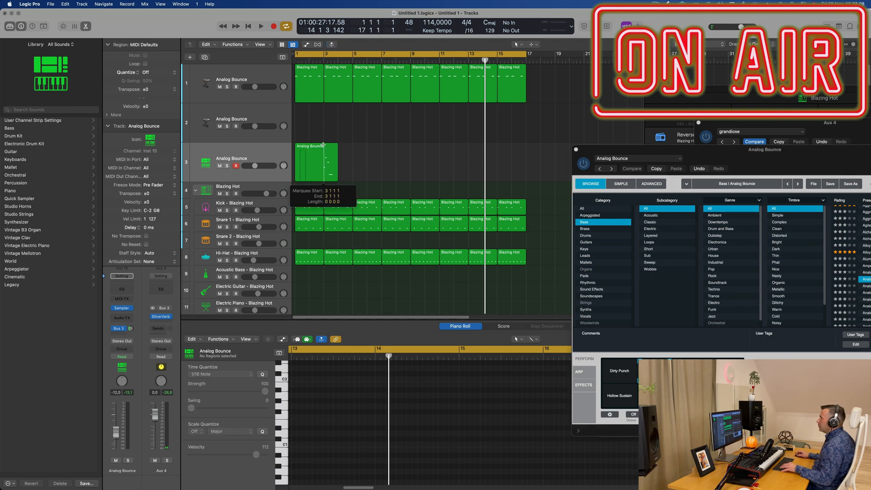
pyautogui.press('Return')
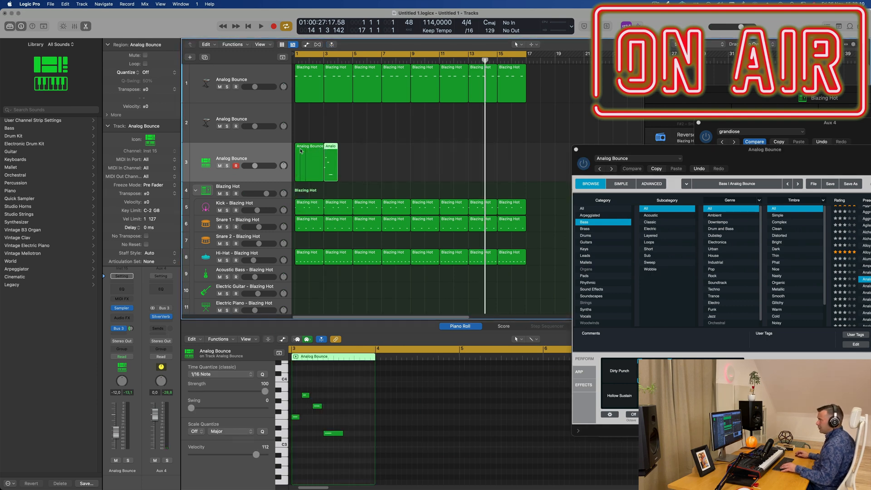
pyautogui.press('Delete')
pyautogui.moveTo(331, 148); pyautogui.dragTo(303, 148)
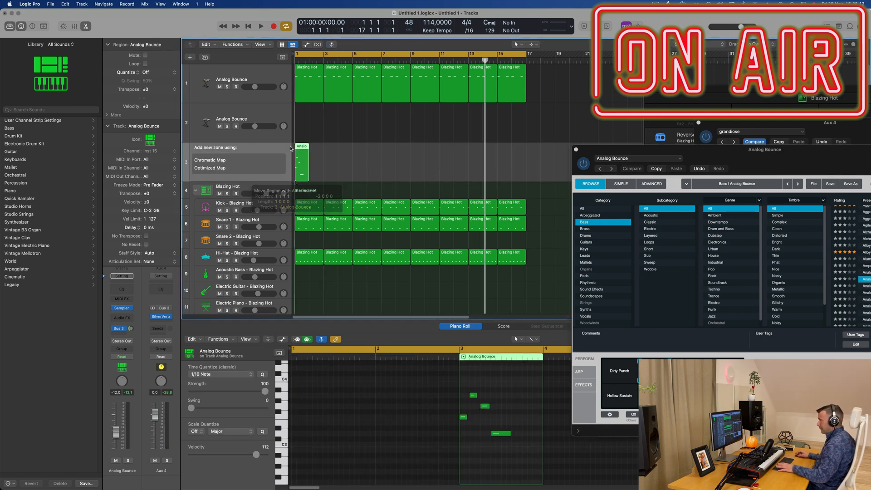
# Shorten the last note of the piano phrase in the Piano Roll, select all five notes and listen to the phrase
pyautogui.press('space')
pyautogui.scroll(3, 367, 457)
pyautogui.press('space')
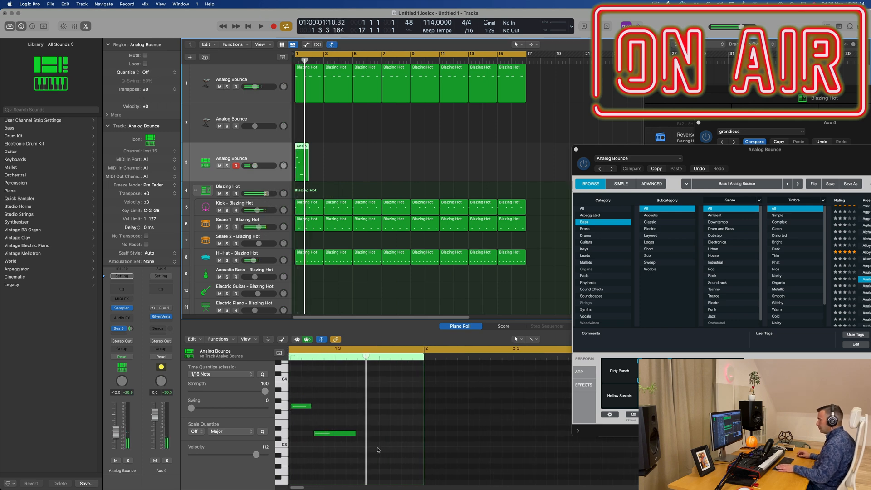
pyautogui.press('space')
pyautogui.hscroll(-3, 377, 429)
pyautogui.press('space')
pyautogui.moveTo(395, 434); pyautogui.dragTo(385, 436)
pyautogui.scroll(-2, 384, 436)
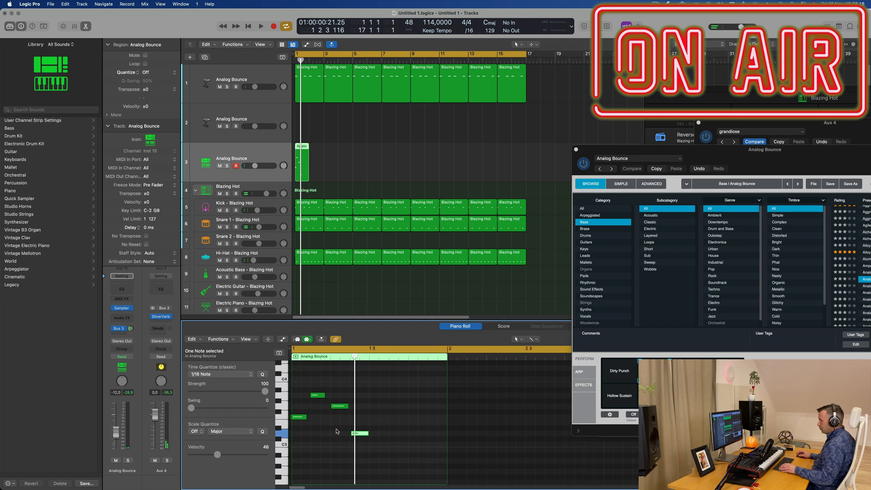
pyautogui.press('space')
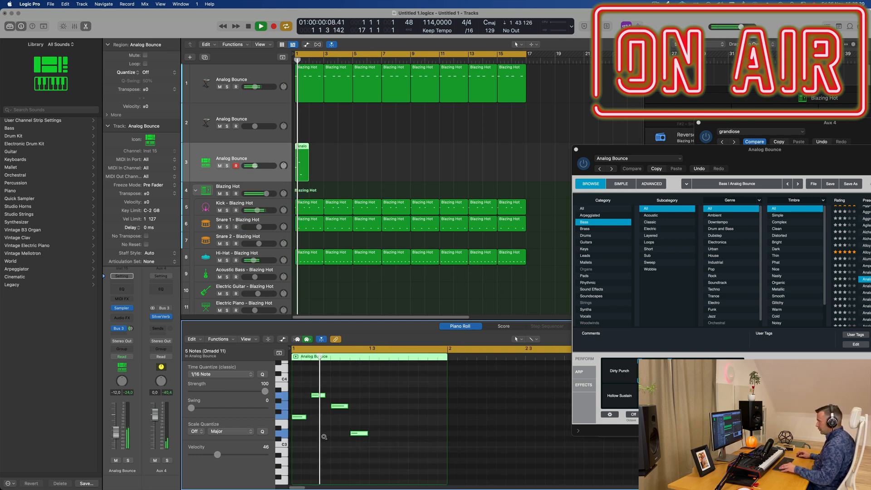
pyautogui.scroll(-1, 321, 431)
pyautogui.scroll(5, 319, 425)
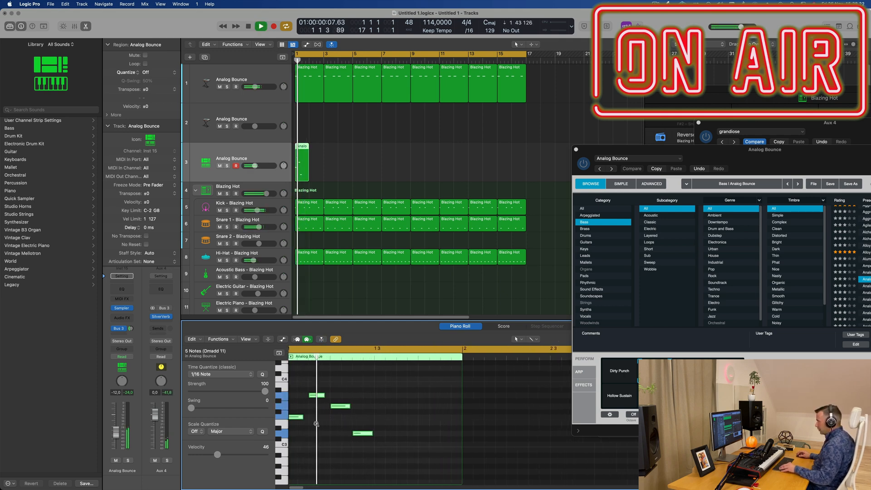
# Delete the doubled first note of the piano phrase in the Piano Roll and lengthen the short note remaining at bar 1
pyautogui.click(303, 420)
pyautogui.click(303, 419)
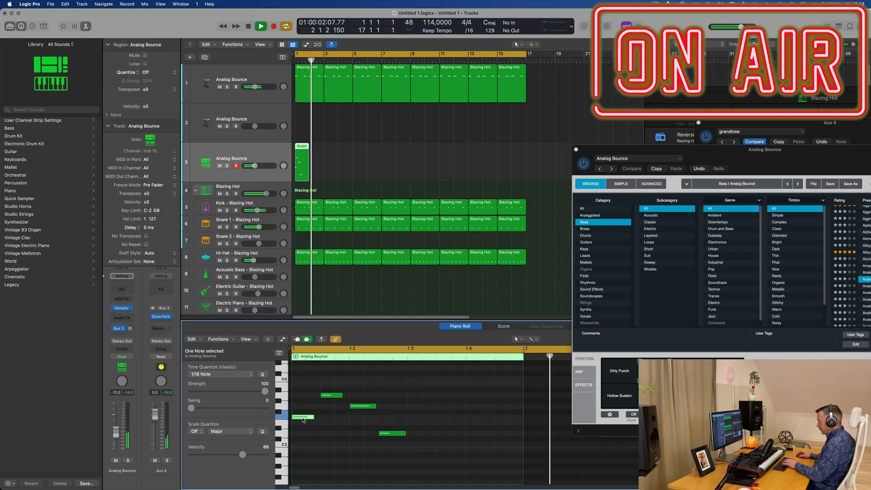
pyautogui.press('Delete')
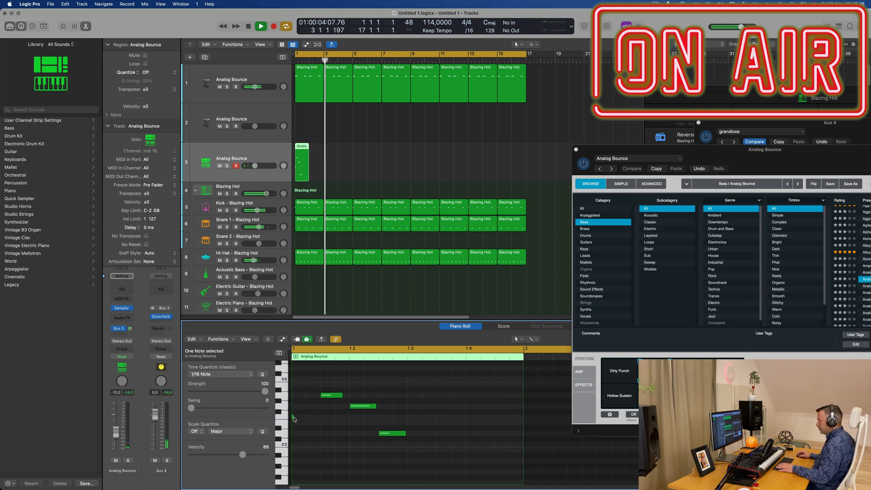
pyautogui.moveTo(294, 418); pyautogui.dragTo(317, 419)
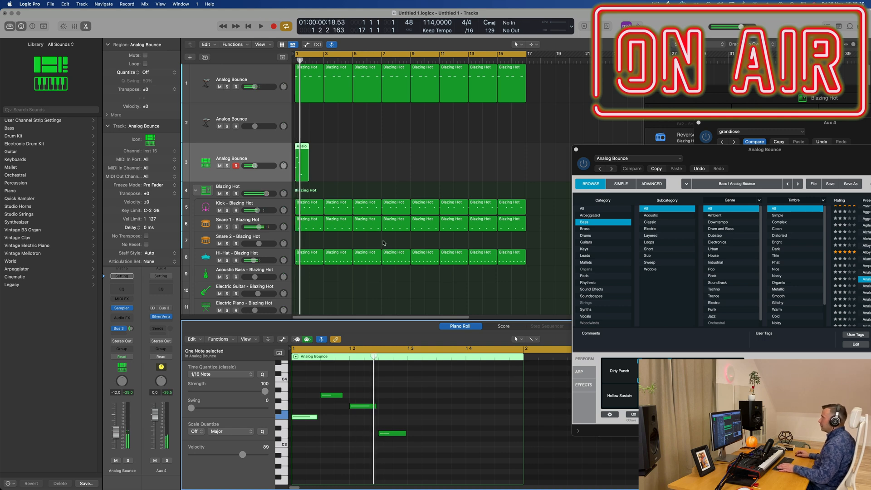
# Copy all four piano notes to start at beat 3 of the one-bar region and play the filled bar
pyautogui.moveTo(432, 390); pyautogui.dragTo(308, 460)
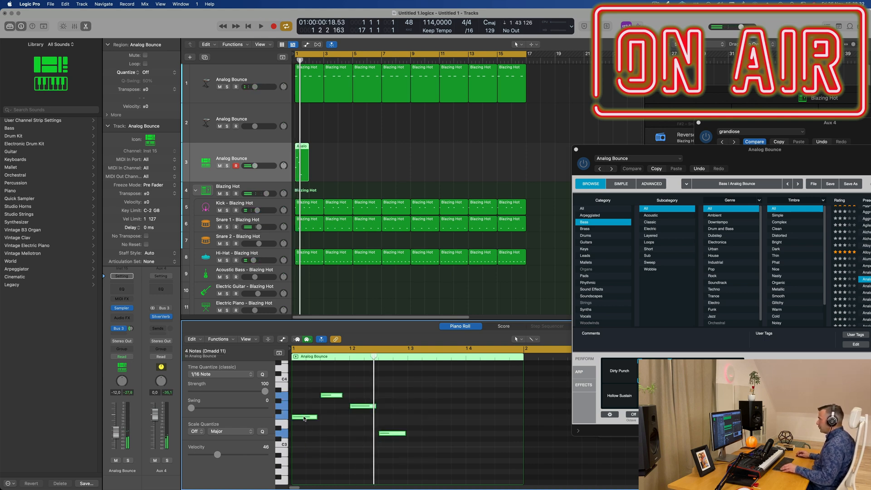
pyautogui.moveTo(304, 419); pyautogui.dragTo(420, 419)
pyautogui.press('space')
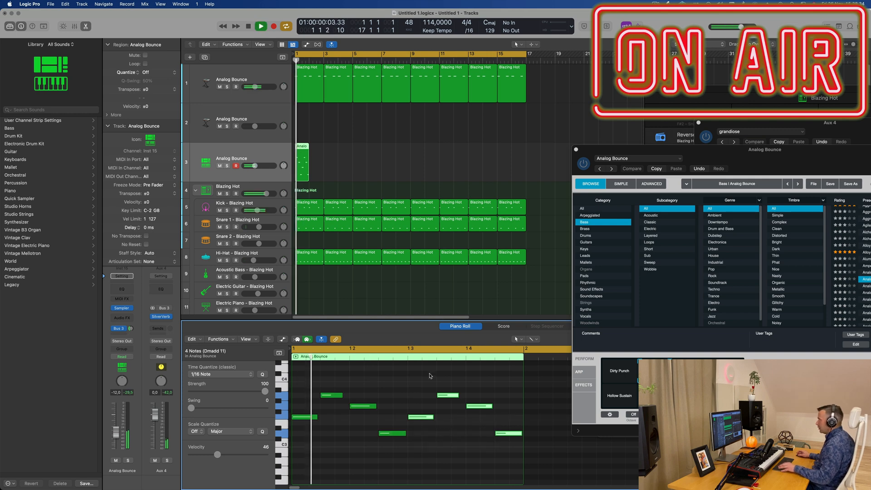
pyautogui.scroll(-5, 362, 167)
pyautogui.scroll(3, 336, 171)
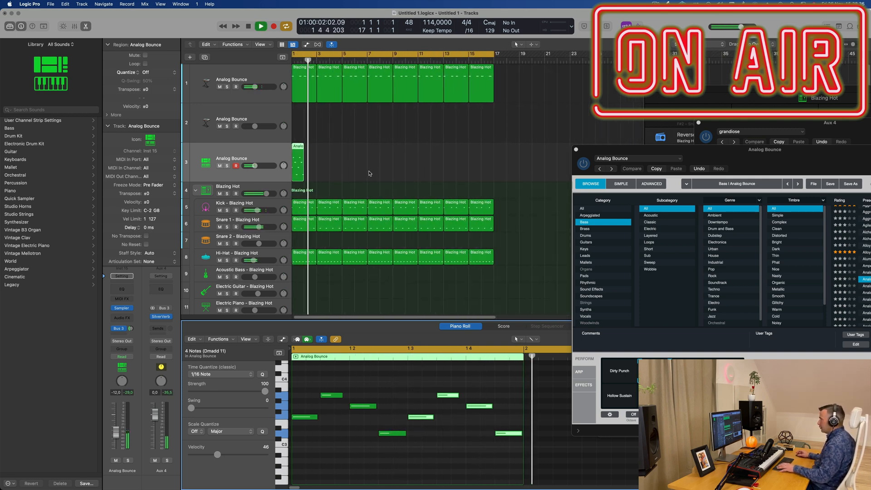
pyautogui.scroll(1, 370, 173)
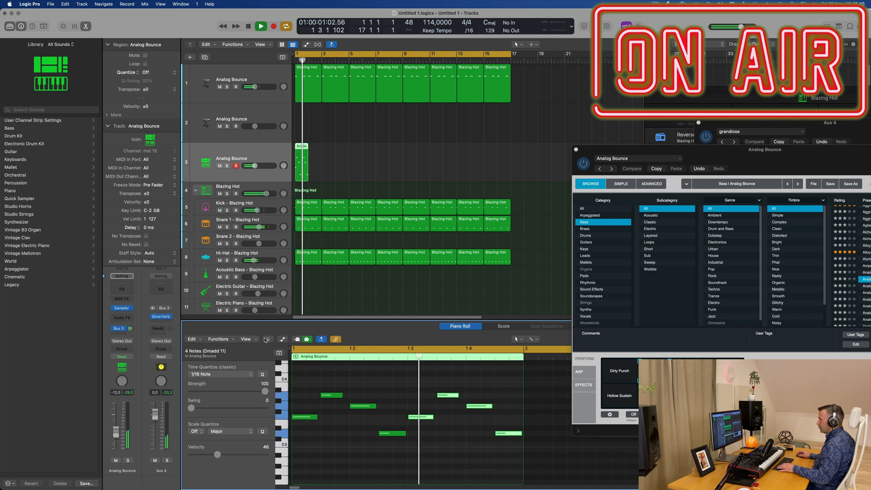
# Show the Note Velocity lane, lower all the piano notes to a similar soft velocity and listen to the result
pyautogui.click(282, 339)
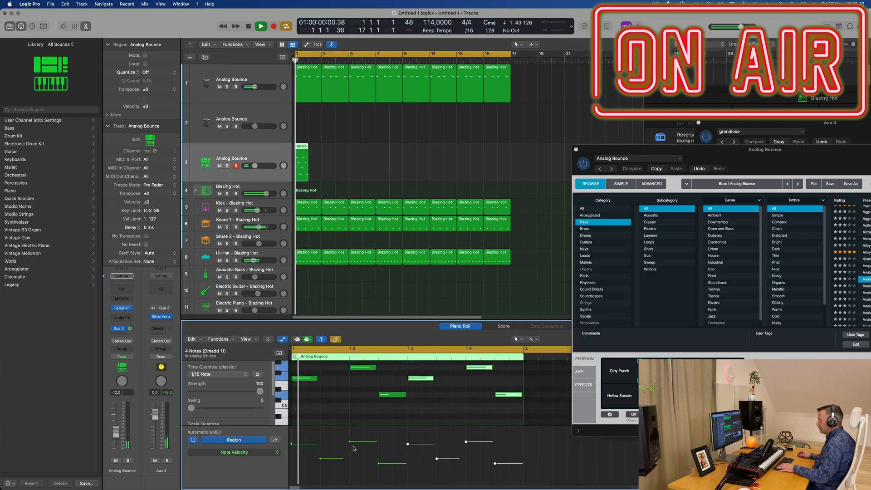
pyautogui.press('space')
pyautogui.moveTo(351, 448); pyautogui.dragTo(531, 468)
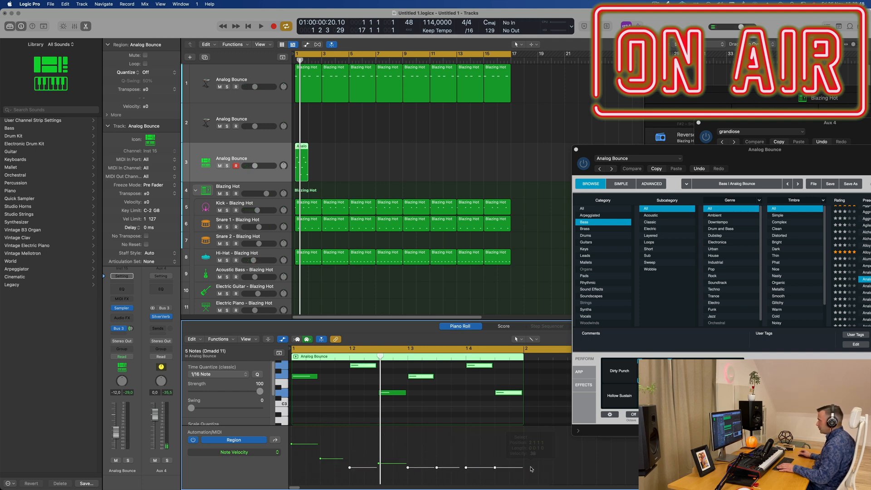
pyautogui.press('space')
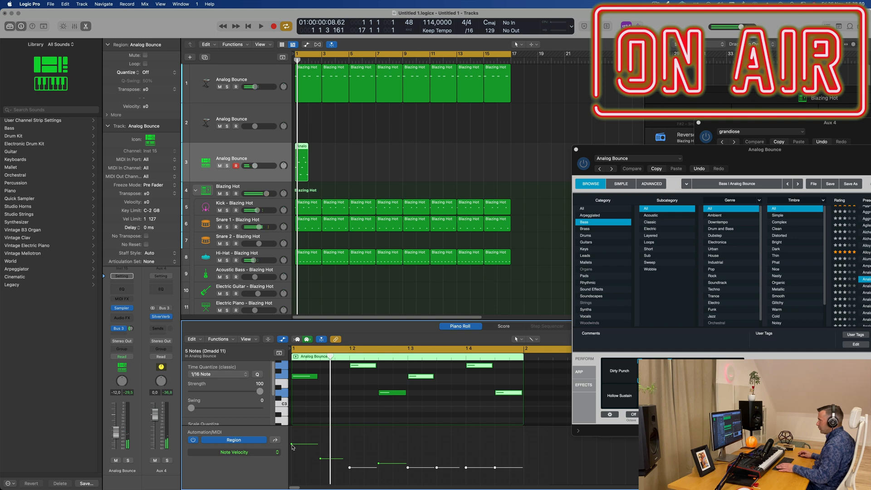
pyautogui.moveTo(292, 444); pyautogui.dragTo(320, 466)
pyautogui.press('space')
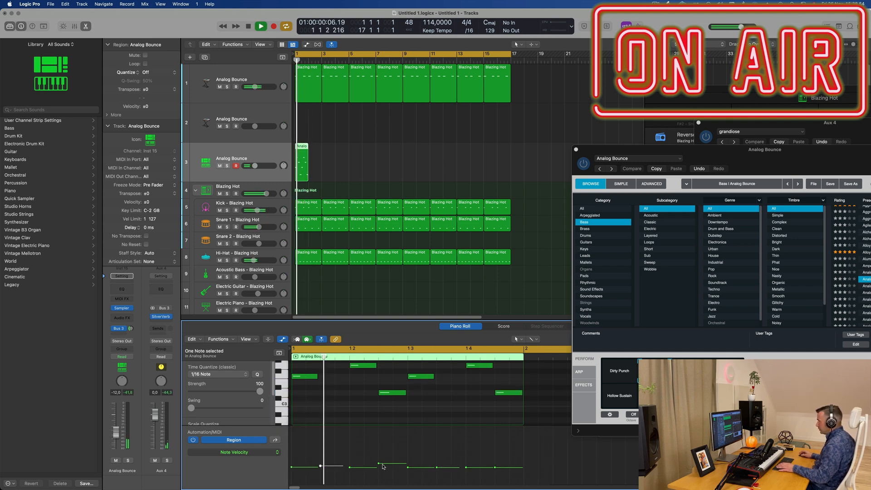
pyautogui.moveTo(382, 466); pyautogui.dragTo(383, 470)
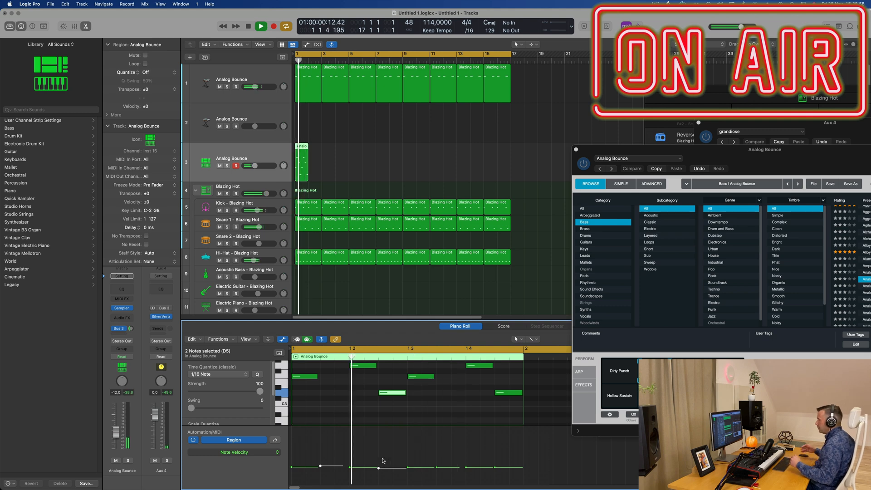
pyautogui.press('space')
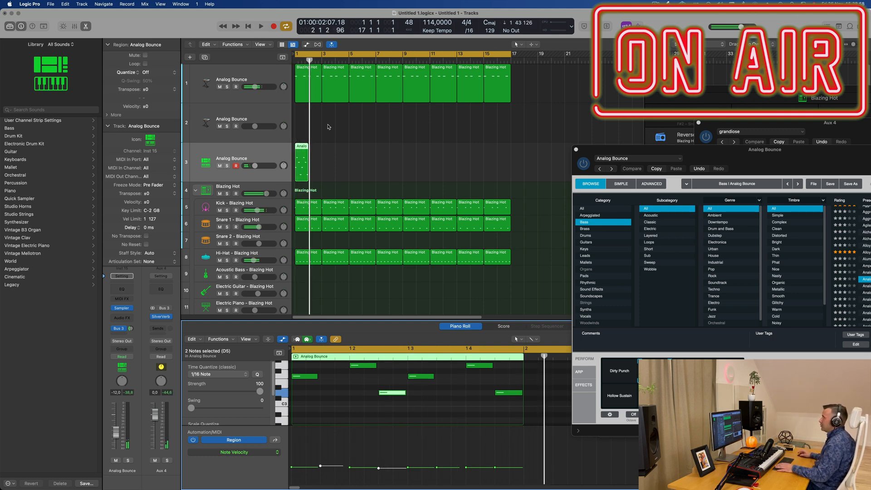
# Repeat the one-bar piano region until it fills all 16 bars of the arrangement, and restart playback
pyautogui.click(328, 127)
pyautogui.click(300, 169)
pyautogui.press('space')
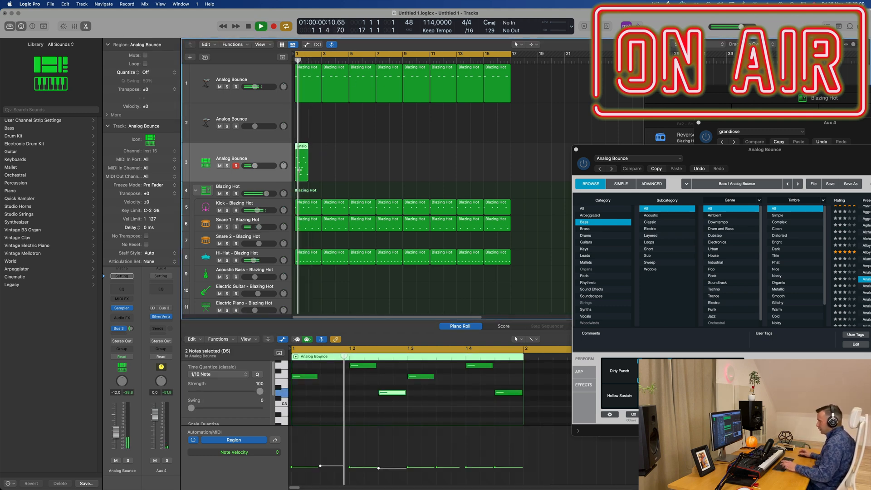
pyautogui.press('super+r')
pyautogui.press('super+r')
pyautogui.press('super+r')
pyautogui.press('super+r')
pyautogui.press('super+r')
pyautogui.press('super+r')
pyautogui.press('super+r')
pyautogui.press('super+r')
pyautogui.press('super+r')
pyautogui.press('super+r')
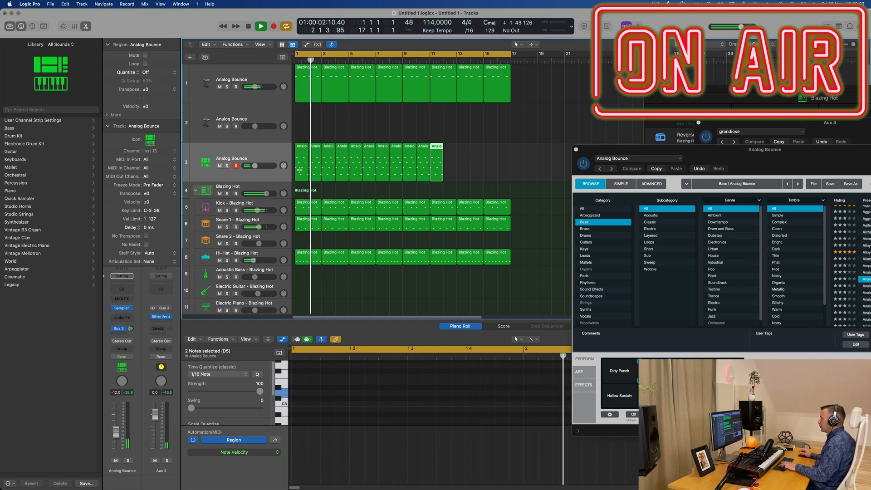
pyautogui.press('super+r')
pyautogui.press('super+r')
pyautogui.press('super+r')
pyautogui.press('super+r')
pyautogui.press('super+r')
pyautogui.press('space')
pyautogui.press('space')
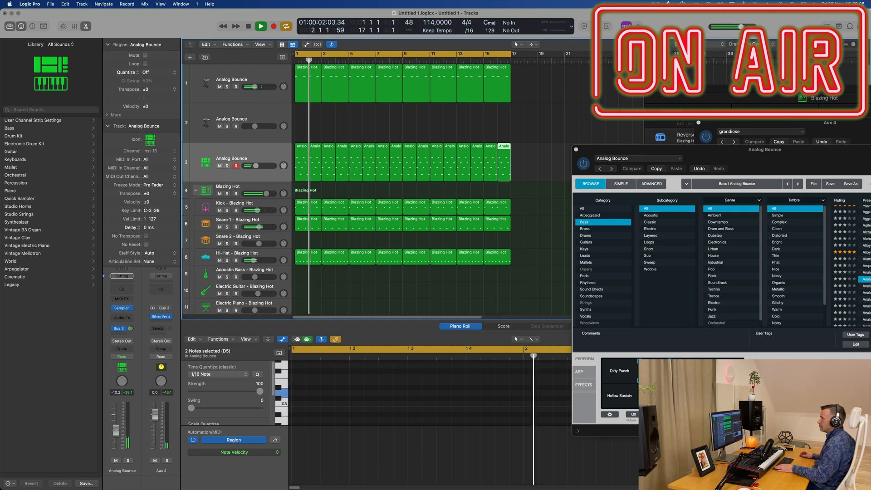
# Select all the piano regions, raise the piano track's volume to -9.4 dB and set its Bus 3 send to -6.6 dB
pyautogui.click(281, 162)
pyautogui.moveTo(131, 329)
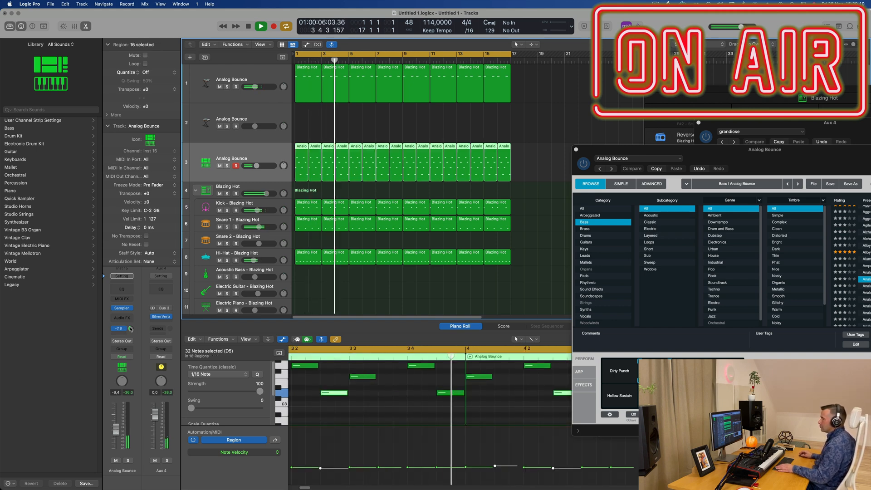
pyautogui.moveTo(131, 328); pyautogui.dragTo(138, 329)
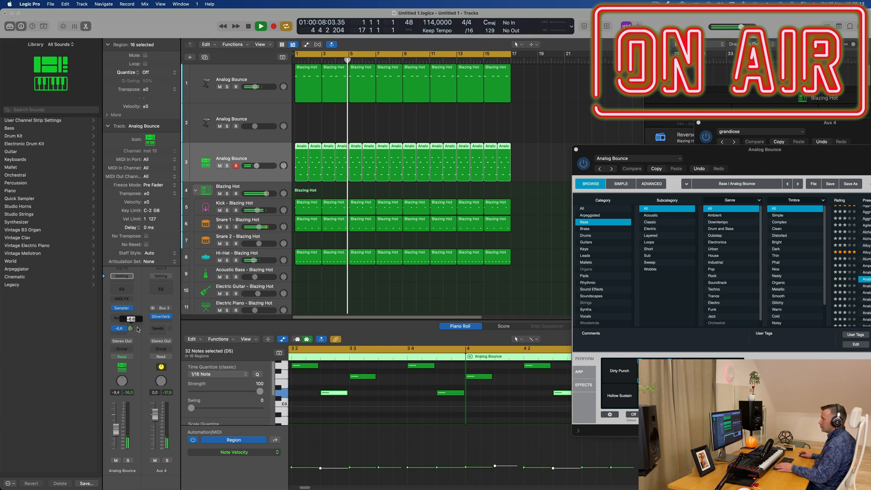
pyautogui.click(122, 318)
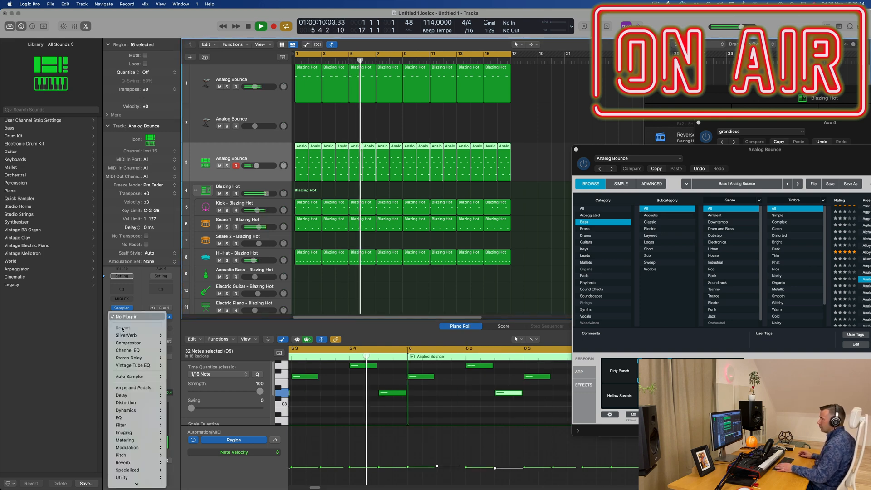
pyautogui.moveTo(138, 358)
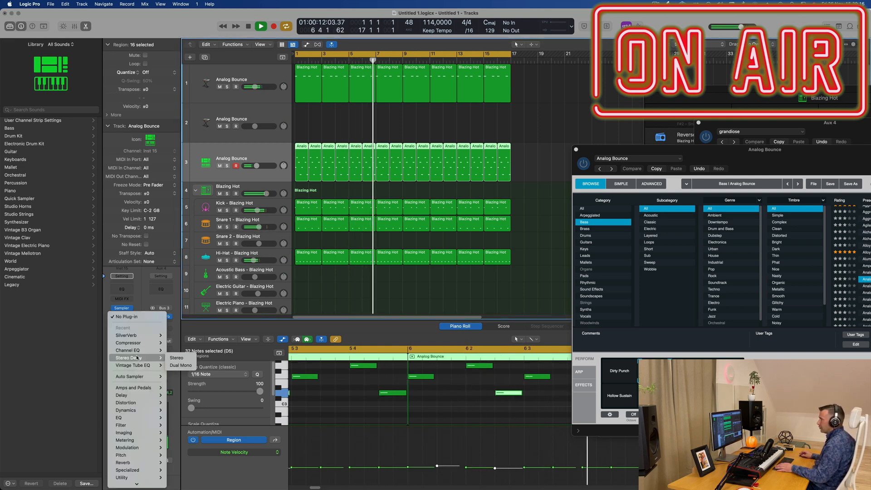
pyautogui.click(163, 301)
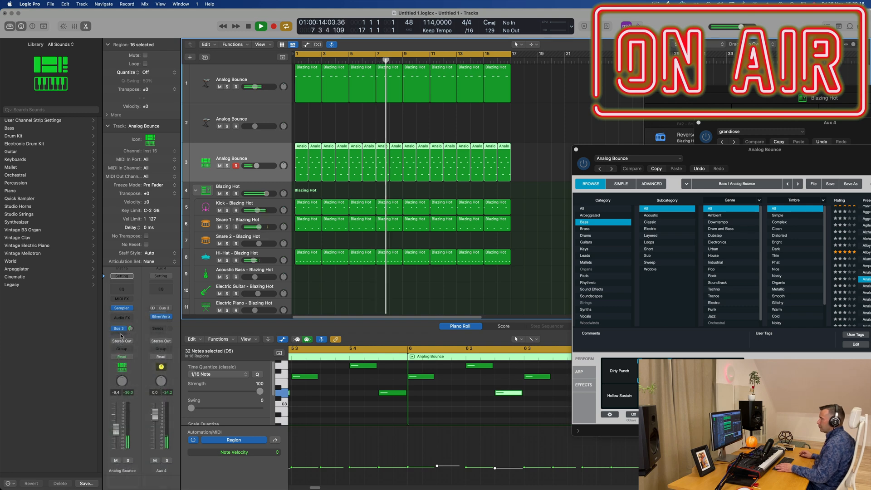
# Add a second send on the piano track to Bus 5 and insert a stereo Stereo Delay on its aux channel
pyautogui.click(119, 328)
pyautogui.moveTo(133, 345)
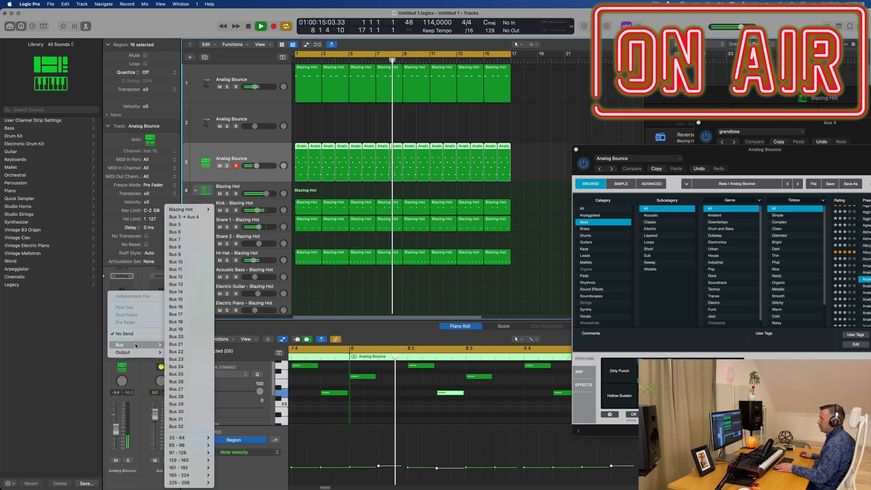
pyautogui.click(186, 224)
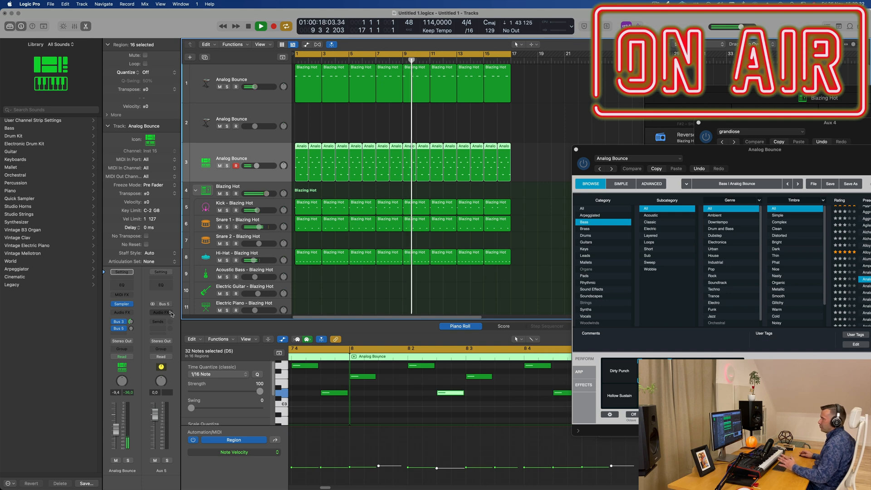
pyautogui.click(163, 312)
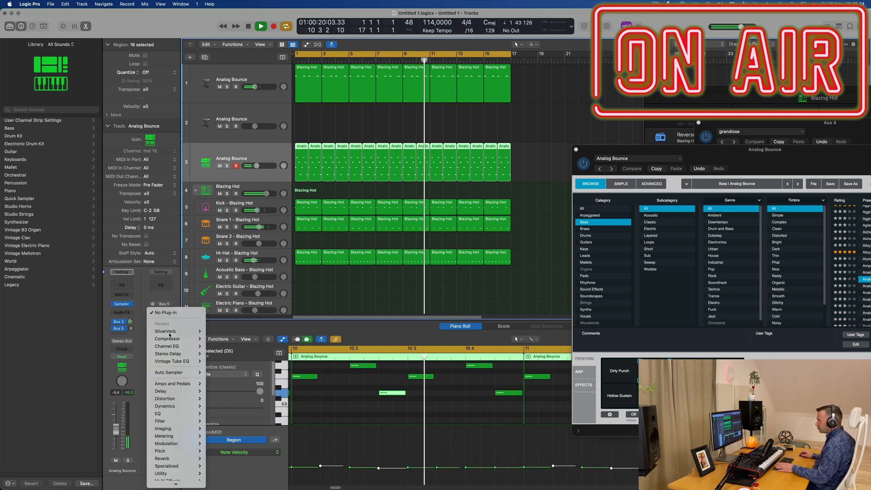
pyautogui.moveTo(169, 353)
pyautogui.click(215, 354)
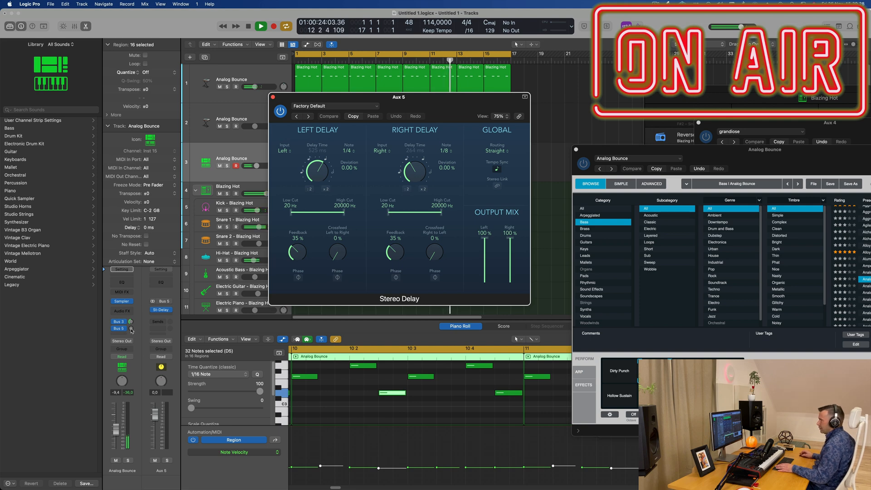
# Set the piano track's Bus 5 send level to -11.3 dB and close the Stereo Delay window
pyautogui.moveTo(132, 331); pyautogui.dragTo(133, 333)
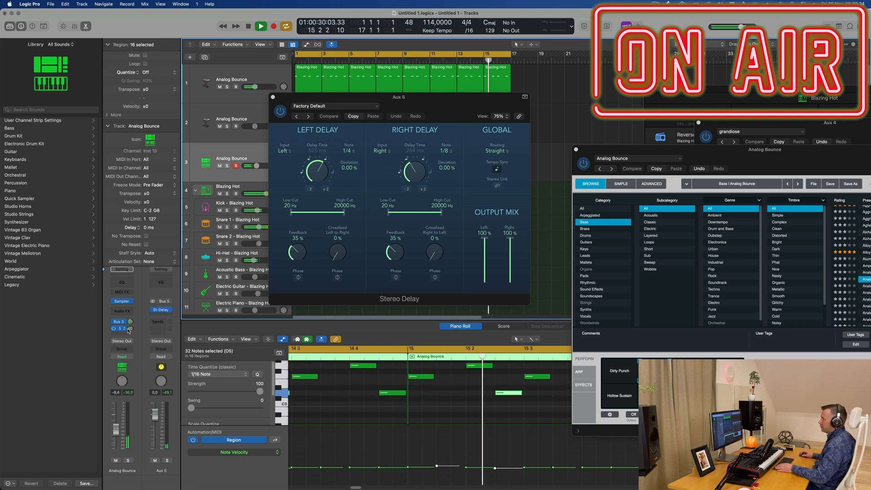
pyautogui.moveTo(131, 329); pyautogui.dragTo(130, 331)
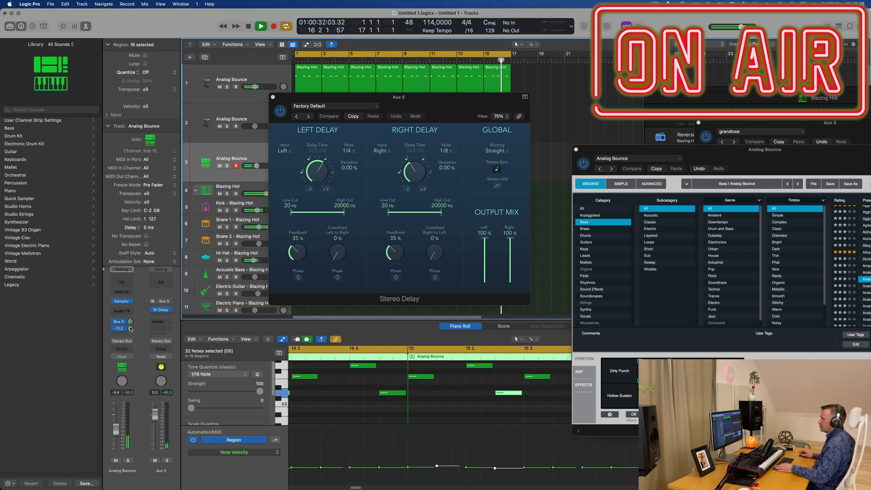
pyautogui.click(272, 97)
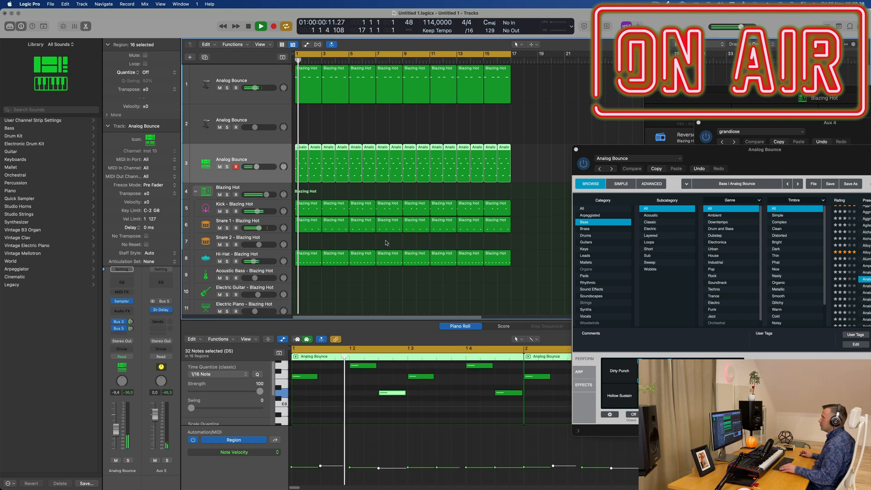
# Load the Canyon Clouds preset from Alchemy's Strings category on the empty track 2 and move the Alchemy window off the arrangement
pyautogui.scroll(-4, 392, 247)
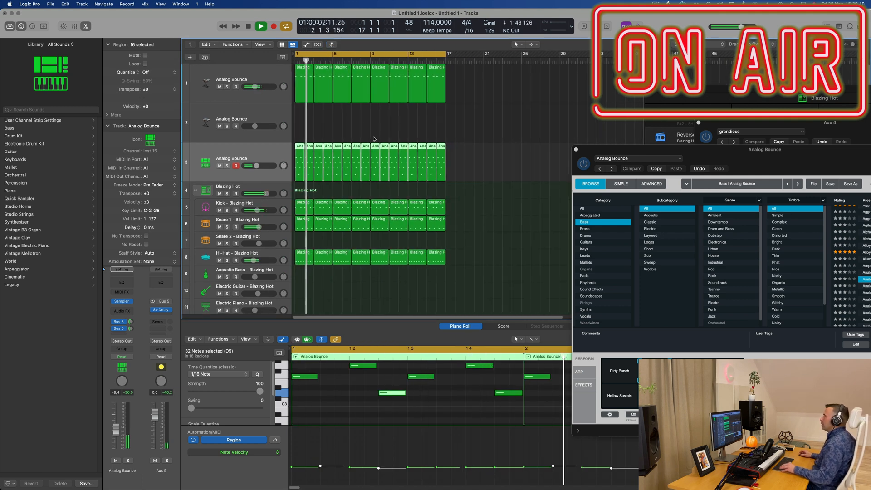
pyautogui.scroll(3, 364, 131)
pyautogui.click(233, 113)
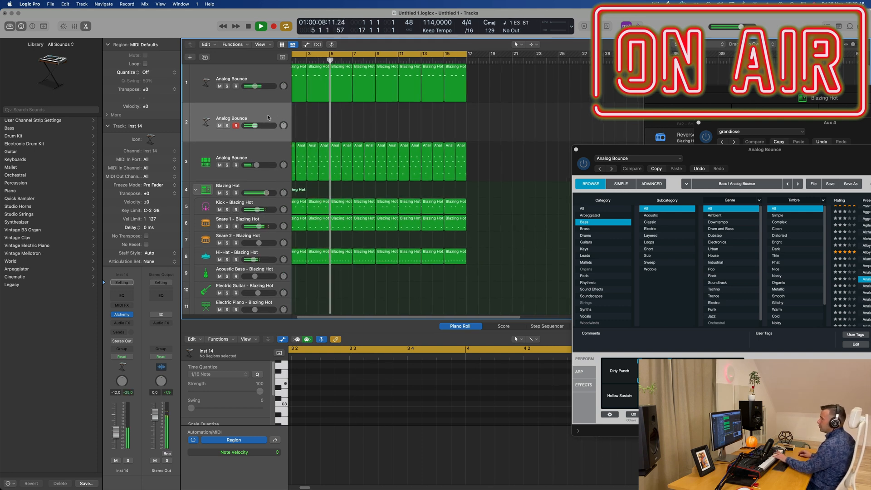
pyautogui.click(122, 314)
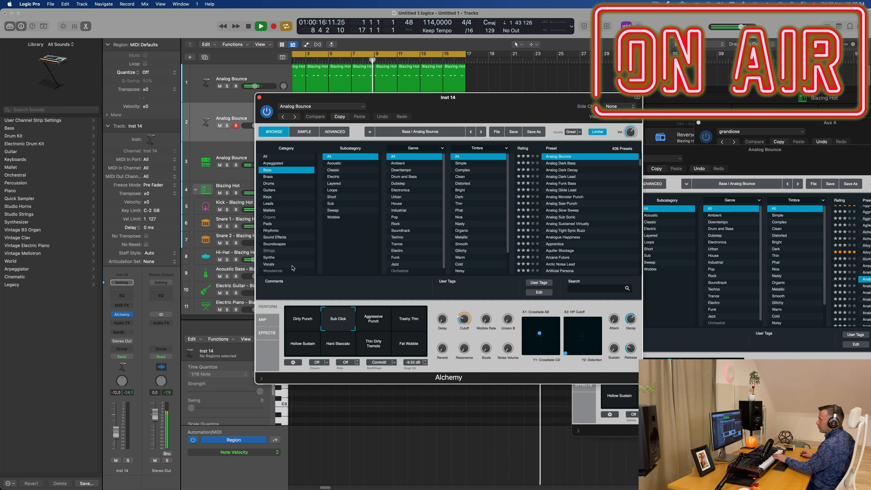
pyautogui.click(268, 251)
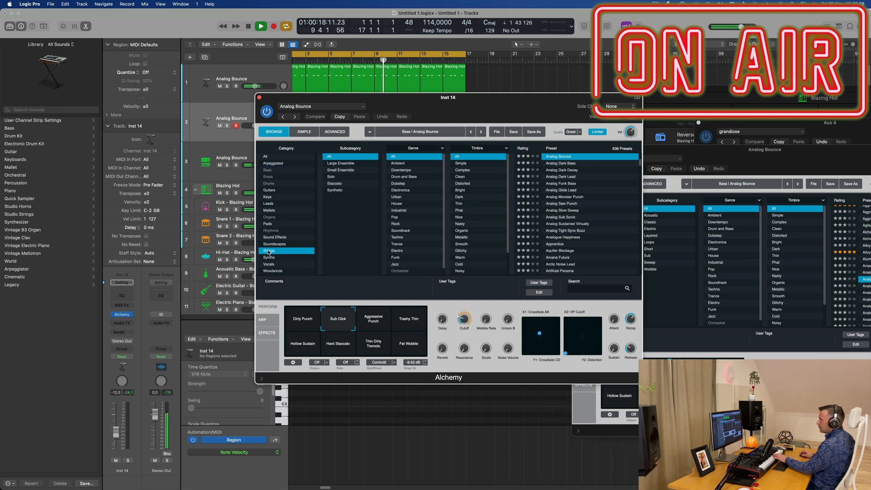
pyautogui.moveTo(472, 104); pyautogui.dragTo(483, 105)
pyautogui.scroll(10, 575, 224)
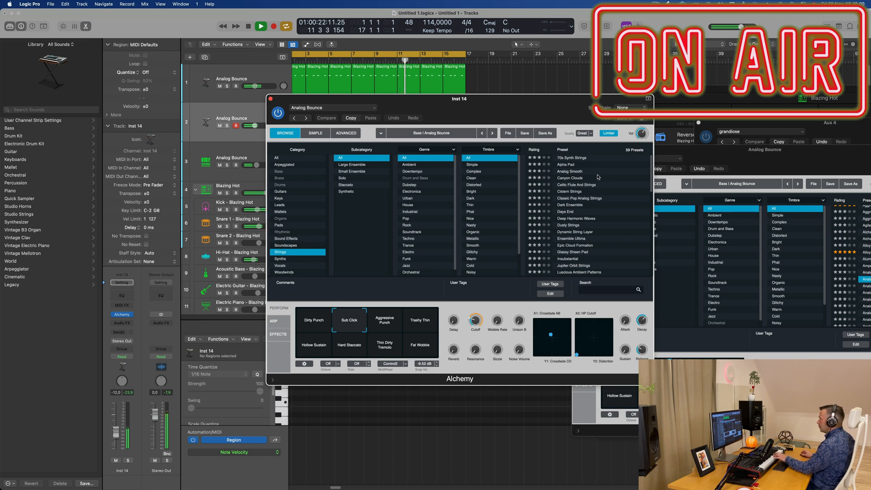
pyautogui.click(571, 179)
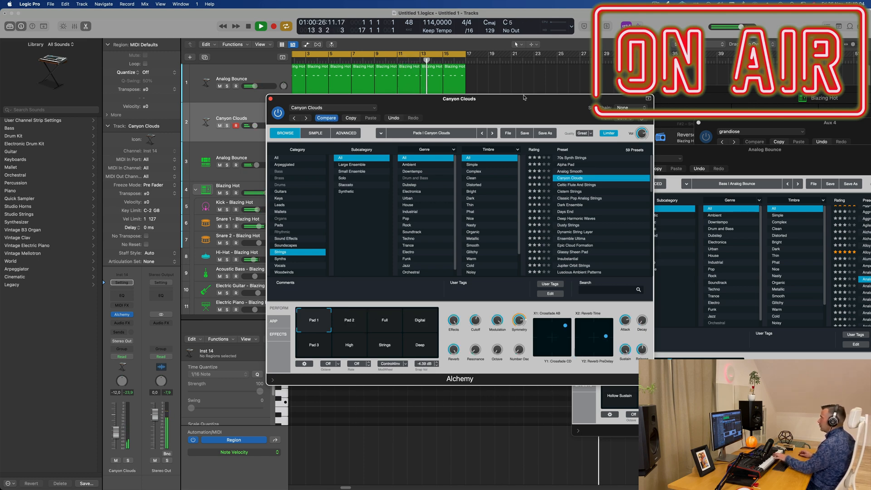
pyautogui.moveTo(459, 99); pyautogui.dragTo(712, 222)
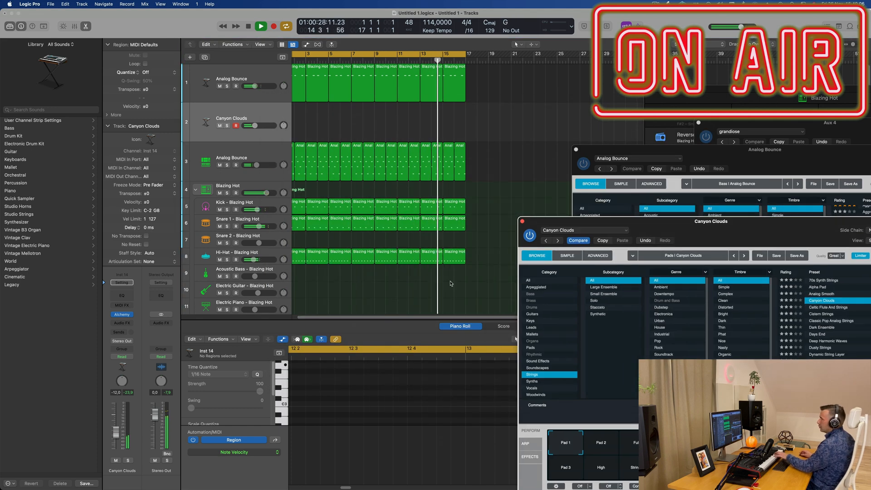
# Load Alchemy's Dark Ensemble strings preset on track 2 and set the track's volume to -5.6 dB
pyautogui.moveTo(117, 433); pyautogui.dragTo(116, 422)
pyautogui.moveTo(747, 229); pyautogui.dragTo(541, 201)
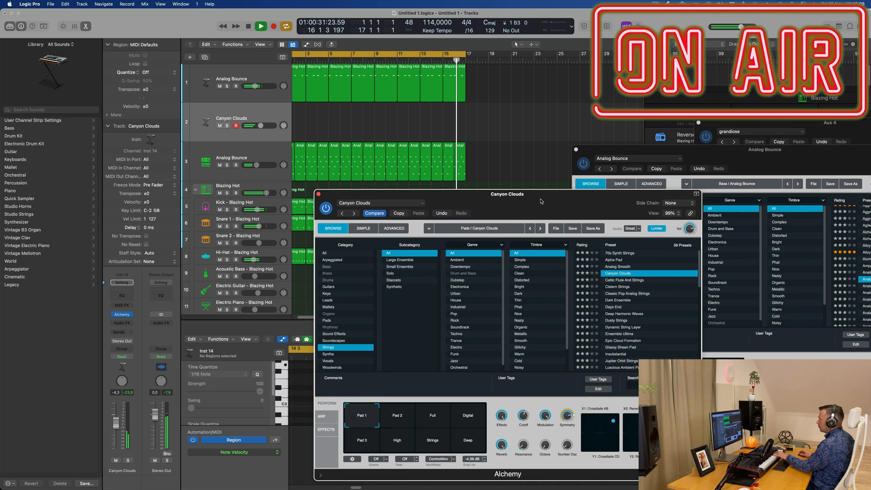
pyautogui.click(619, 300)
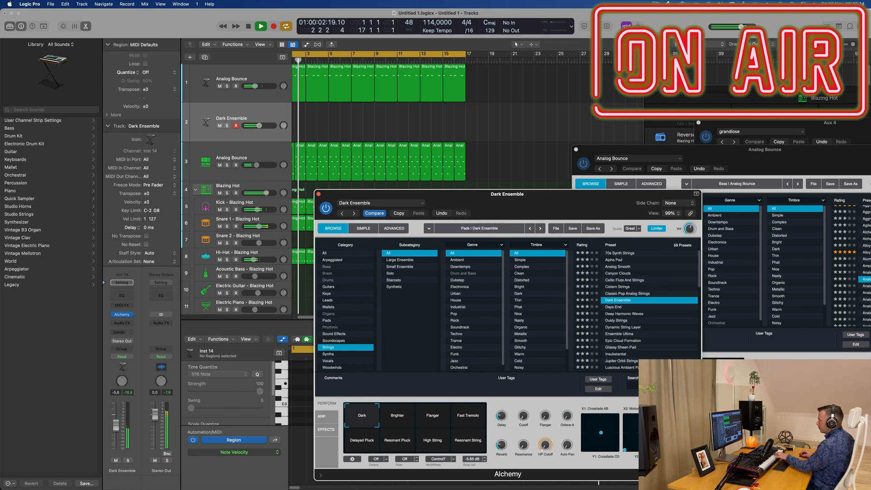
pyautogui.moveTo(117, 423); pyautogui.dragTo(116, 432)
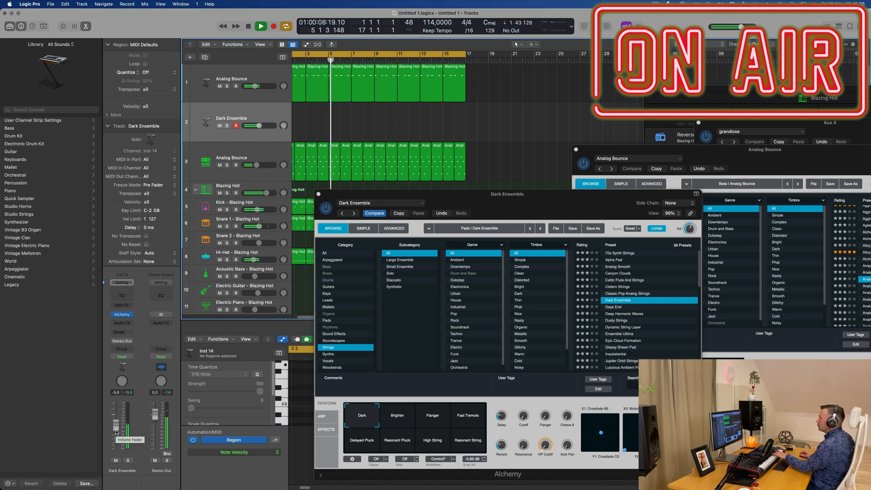
pyautogui.moveTo(553, 201); pyautogui.dragTo(597, 139)
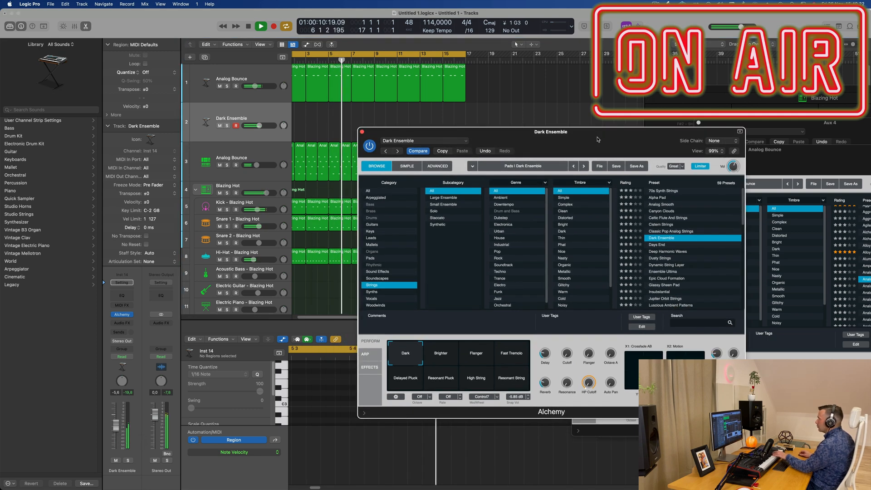
# Audition the Days End and Dynamic String Layer strings presets and move the Alchemy window so its performance controls are uncovered
pyautogui.click(656, 245)
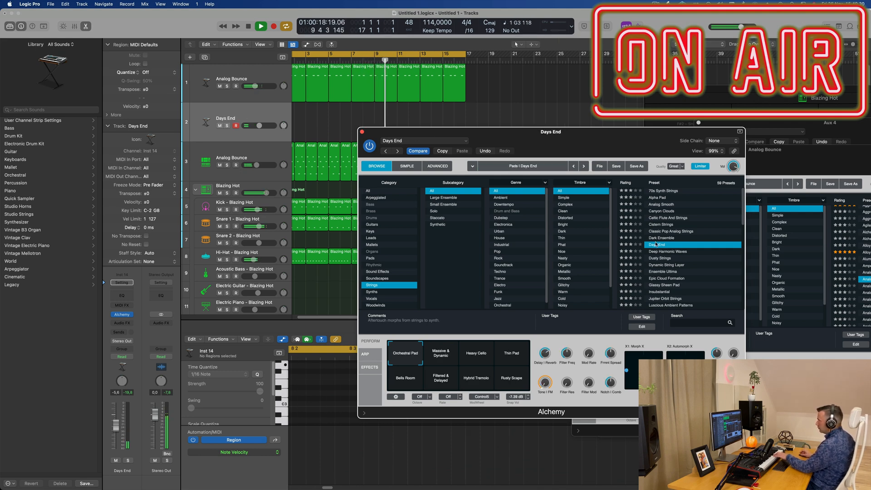
pyautogui.scroll(-3, 697, 251)
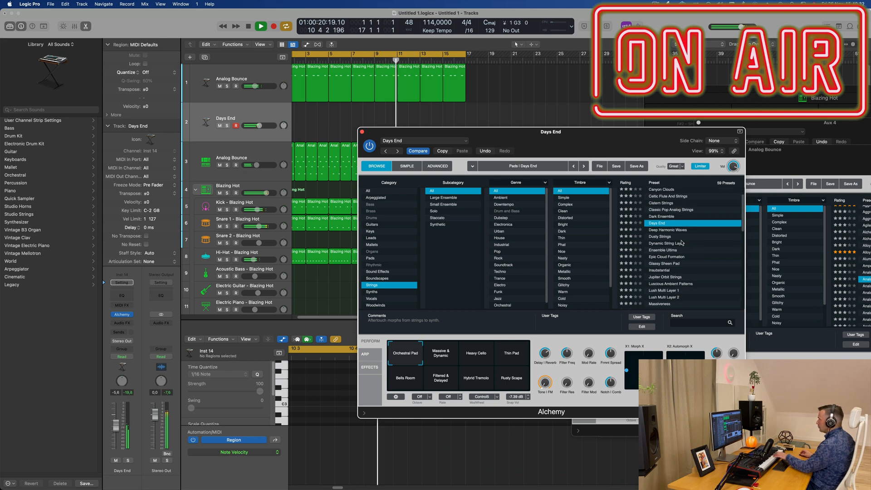
pyautogui.click(675, 244)
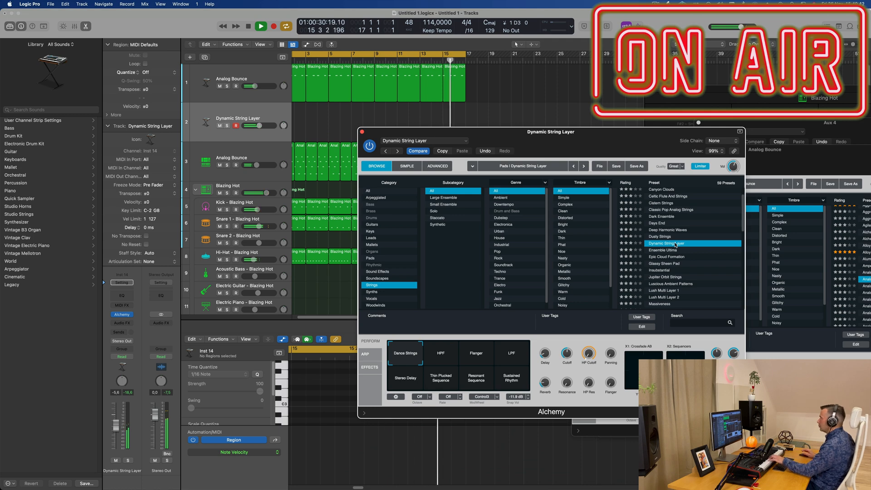
pyautogui.moveTo(668, 141); pyautogui.dragTo(717, 82)
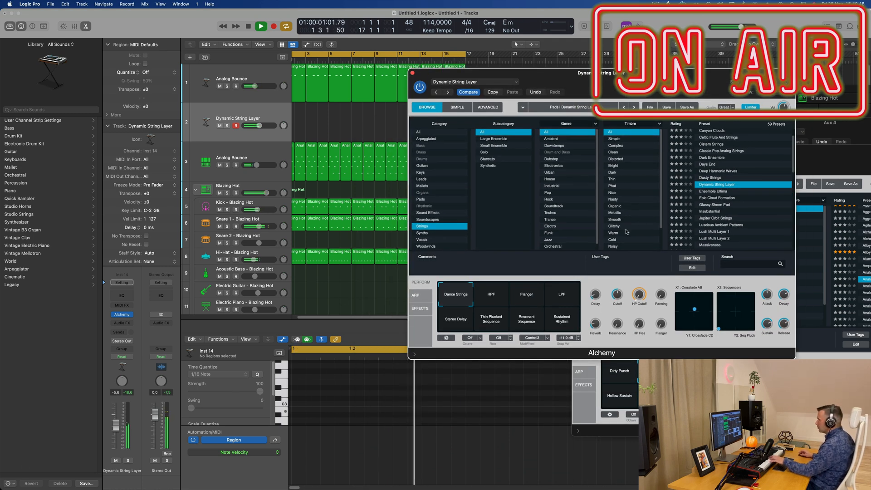
# Audition the Dynamic String Layer snapshots from HPF, Flanger and LPF through Stereo Delay, Thin Plucked Sequence, Resonant Sequence and Sustained Rhythm
pyautogui.click(499, 299)
pyautogui.click(536, 298)
pyautogui.click(570, 298)
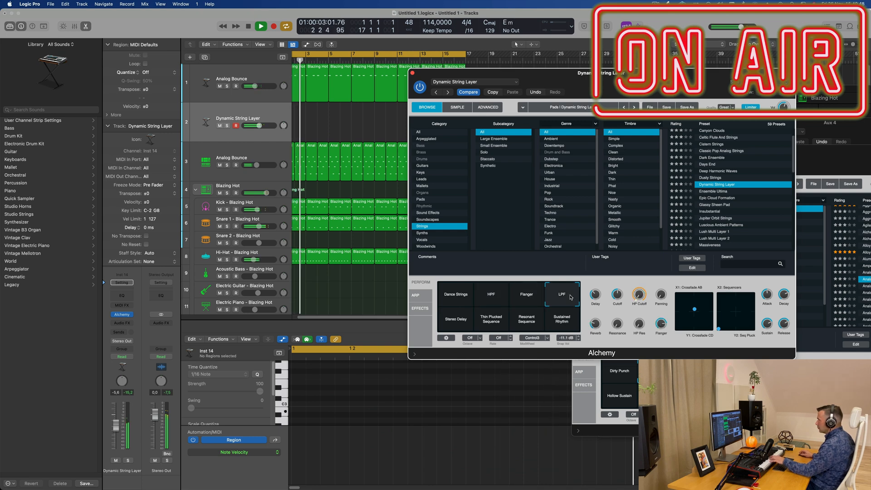
pyautogui.click(449, 320)
pyautogui.click(498, 326)
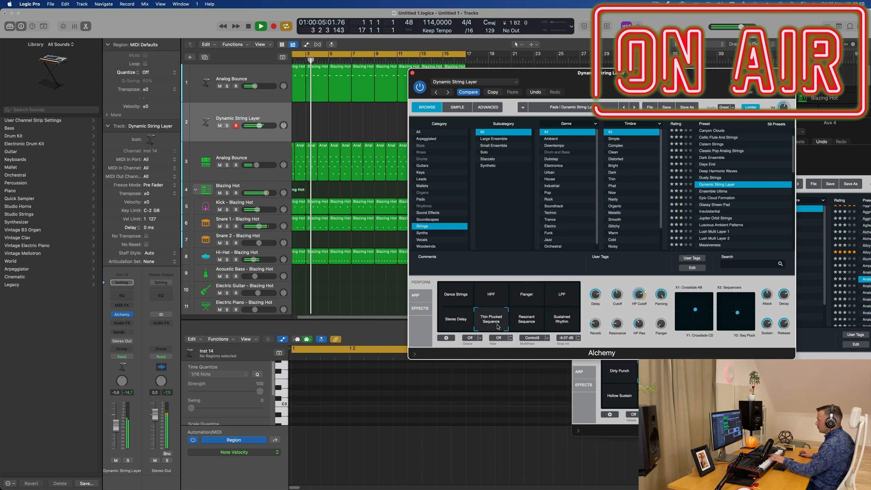
pyautogui.click(536, 323)
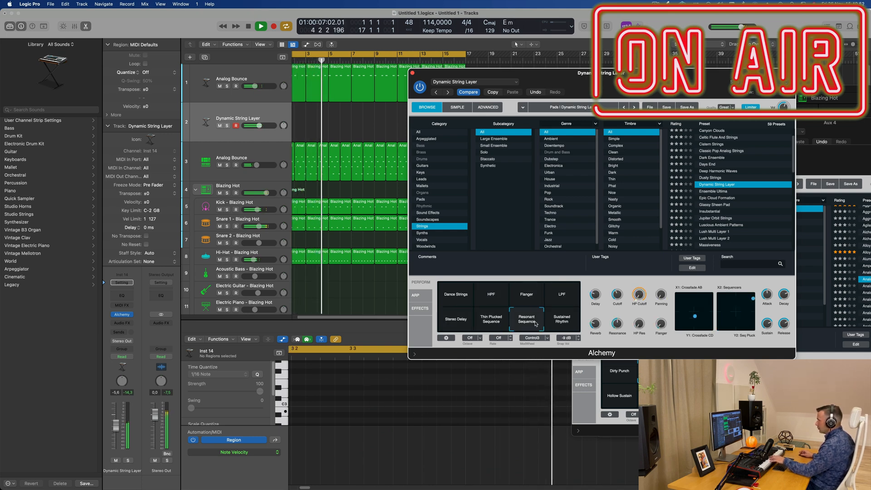
pyautogui.click(563, 320)
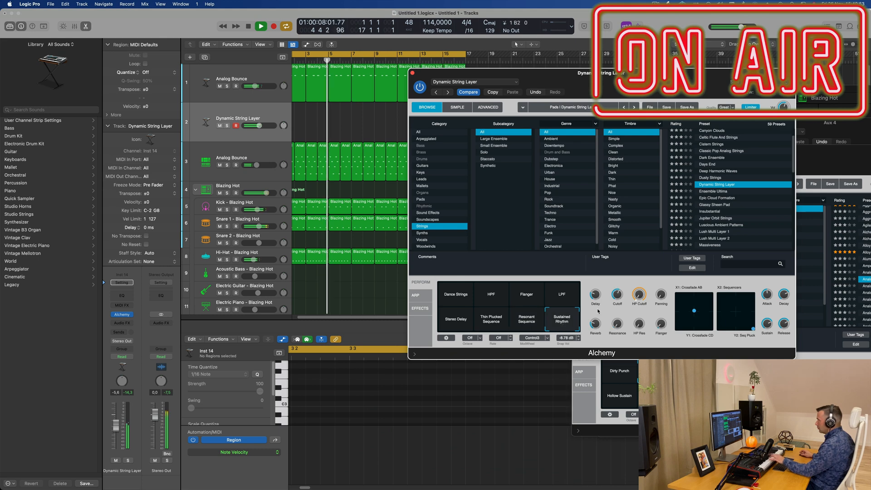
# Audition the Ensemble Ultima and Glassy Sheen Pad strings presets
pyautogui.click(719, 193)
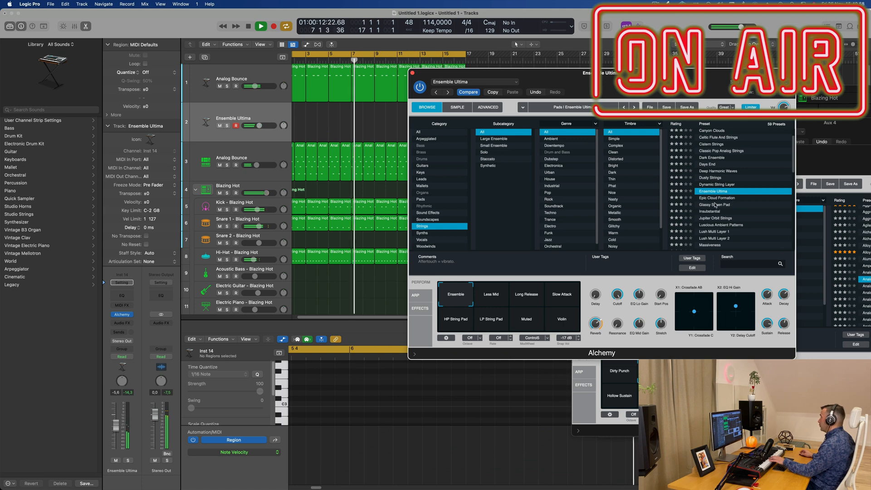
pyautogui.click(716, 205)
pyautogui.scroll(-2, 716, 205)
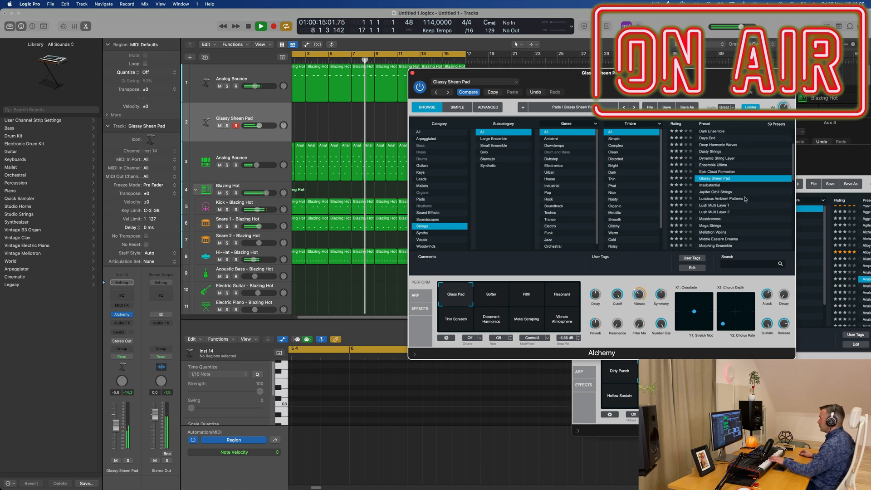
# Load the Lush Multi Layer 1 strings preset and record a melody on track 2 over the opening bars
pyautogui.click(713, 206)
pyautogui.scroll(-1, 719, 207)
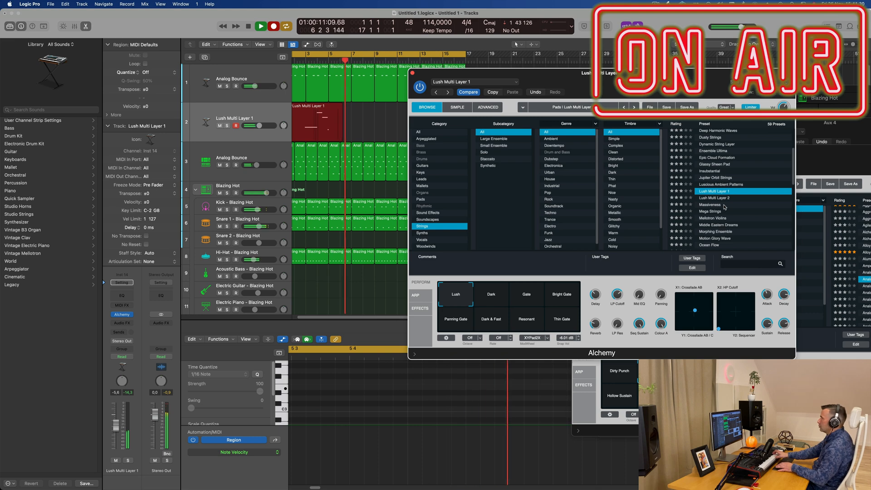
pyautogui.press('space')
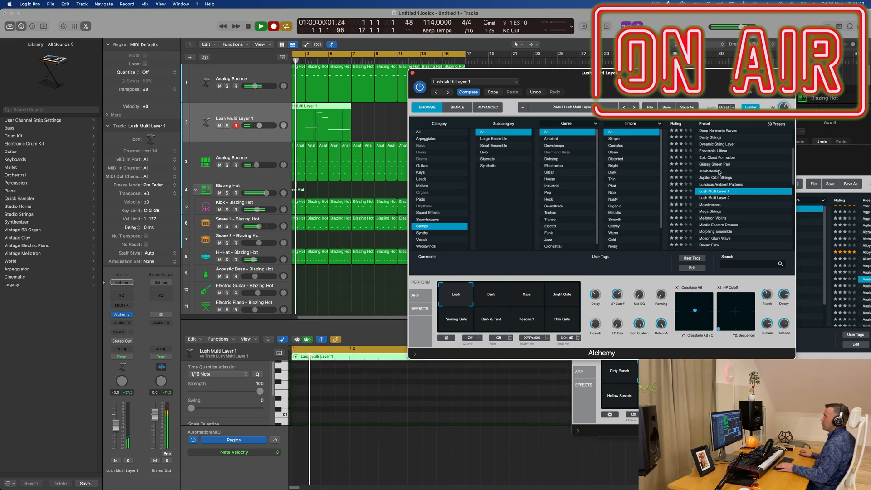
# Split the strings region at bar 3 with crossing notes split, delete its first part and move the remainder to bar 1
pyautogui.click(317, 109)
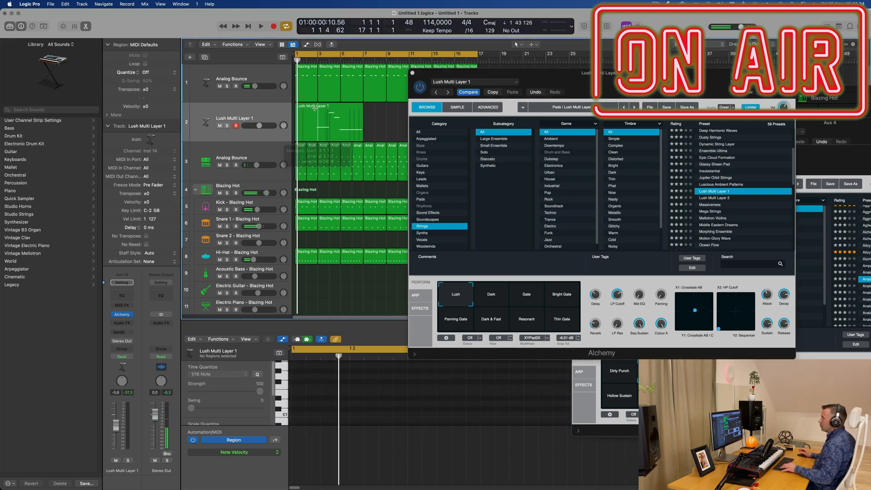
pyautogui.press('super+t')
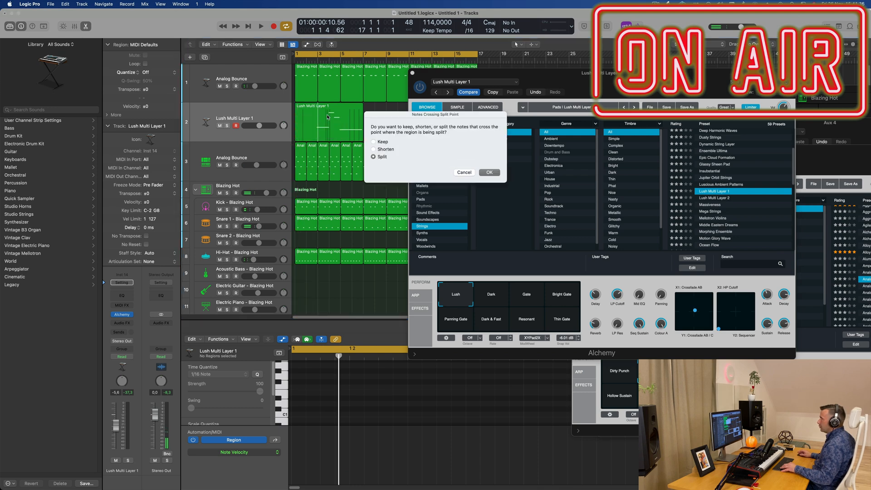
pyautogui.click(491, 173)
pyautogui.click(297, 121)
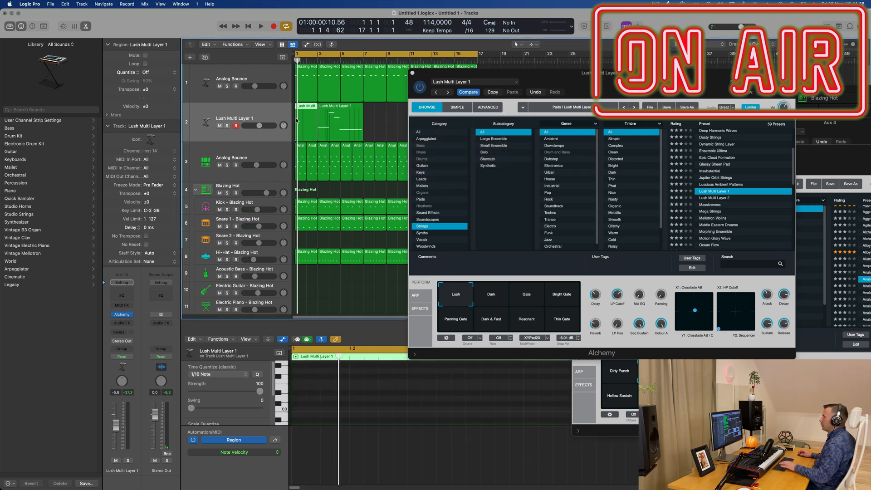
pyautogui.press('Delete')
pyautogui.moveTo(337, 108); pyautogui.dragTo(315, 108)
pyautogui.press('space')
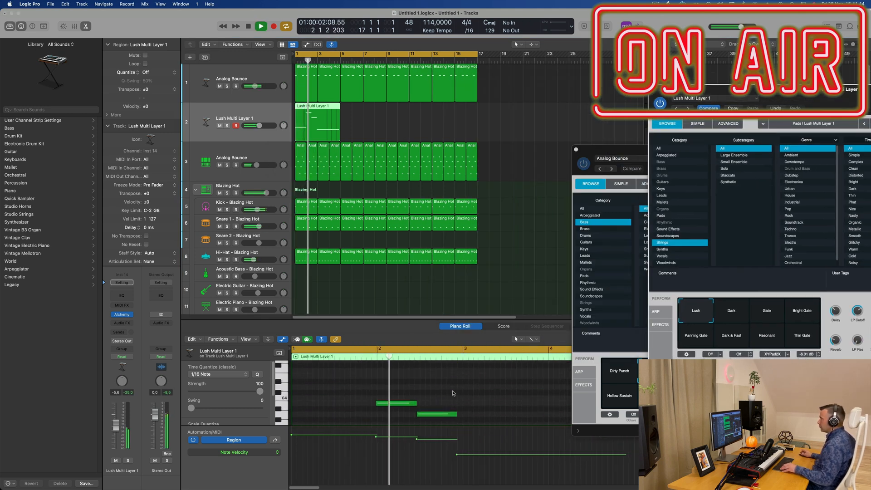
# Select all notes in the strings region and quantize them to 1/16 notes
pyautogui.scroll(-3, 449, 393)
pyautogui.press('super+a')
pyautogui.press('q')
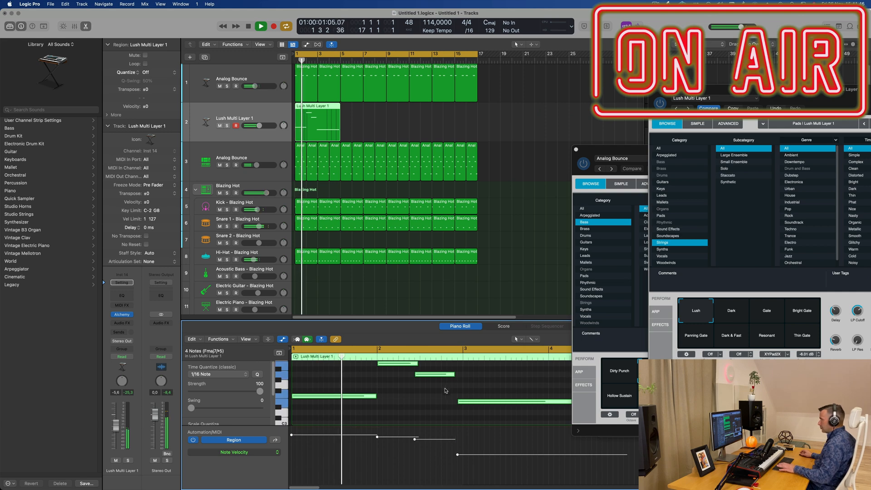
# Move the third strings note to beat 3 of bar 2 and the long last note to the start of bar 3
pyautogui.click(465, 365)
pyautogui.moveTo(431, 374); pyautogui.dragTo(436, 375)
pyautogui.keyDown('ctrl'); pyautogui.keyDown('alt'); pyautogui.click(433, 388); pyautogui.keyUp('alt'); pyautogui.keyUp('ctrl')
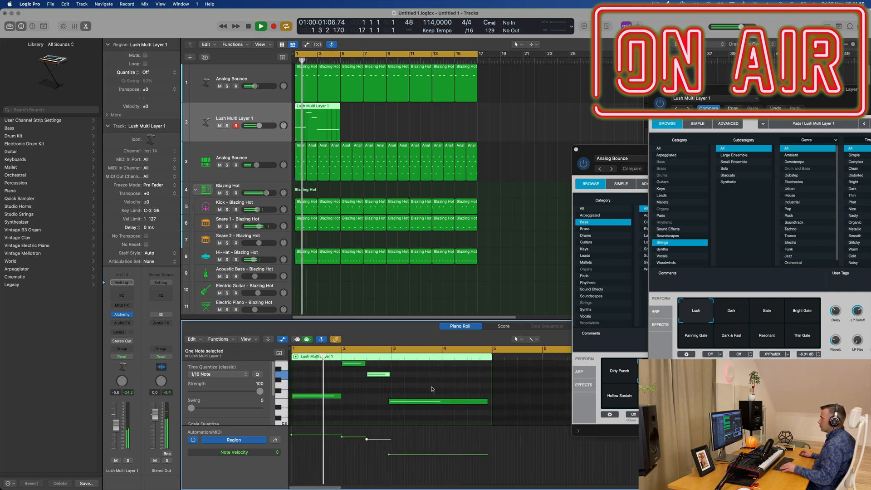
pyautogui.click(427, 402)
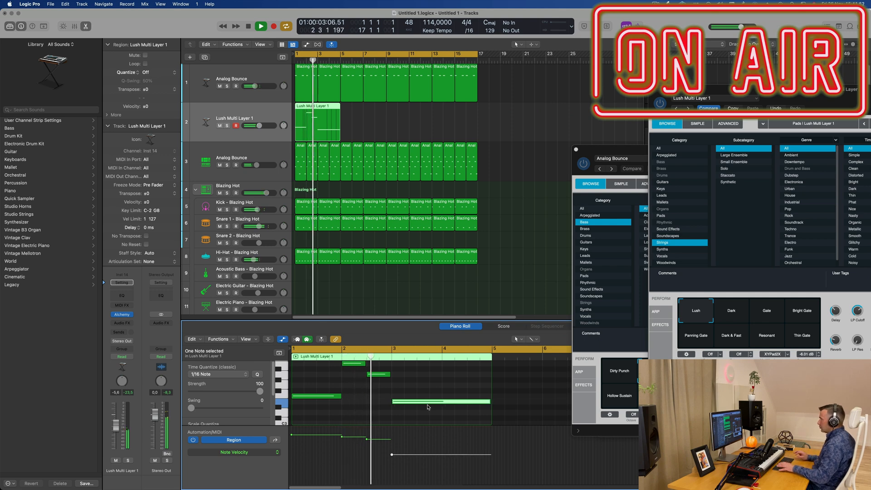
# Lengthen the two notes in bar 2 so the first ends at beat 3 and the second at bar 3
pyautogui.press('super+Right')
pyautogui.press('super+Right')
pyautogui.press('super+Right')
pyautogui.scroll(3, 436, 396)
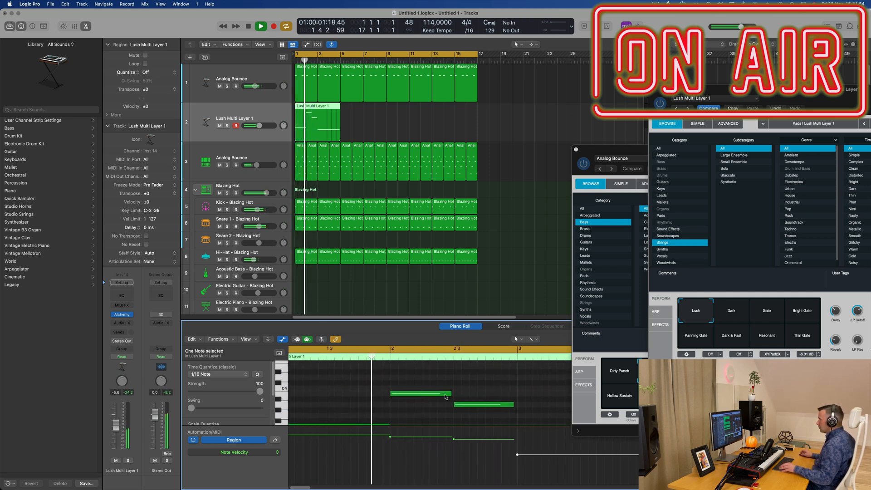
pyautogui.moveTo(450, 393); pyautogui.dragTo(454, 395)
pyautogui.press('Return')
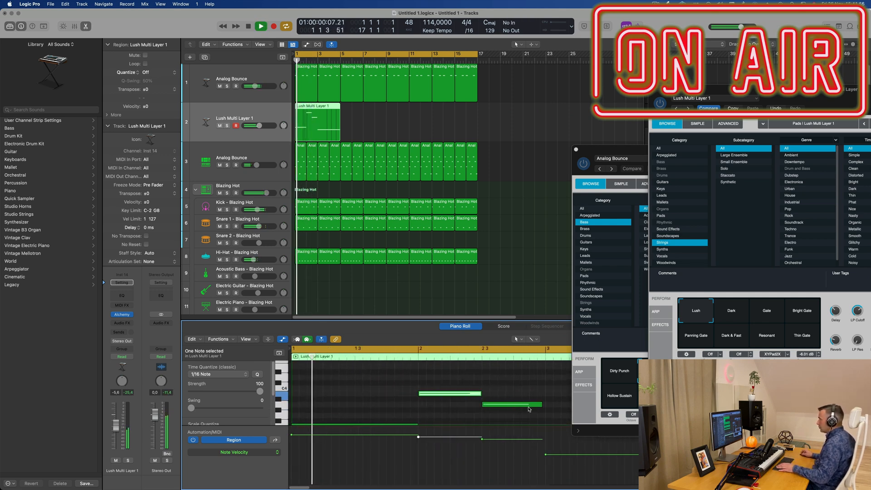
pyautogui.click(540, 405)
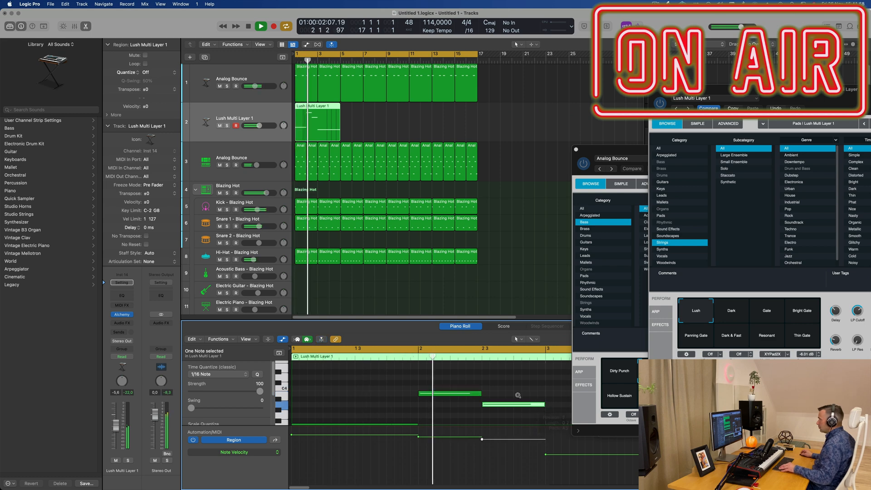
# Repeat the four-bar strings region three times to fill all 16 bars
pyautogui.press('super+Left')
pyautogui.press('super+Left')
pyautogui.scroll(-5, 464, 398)
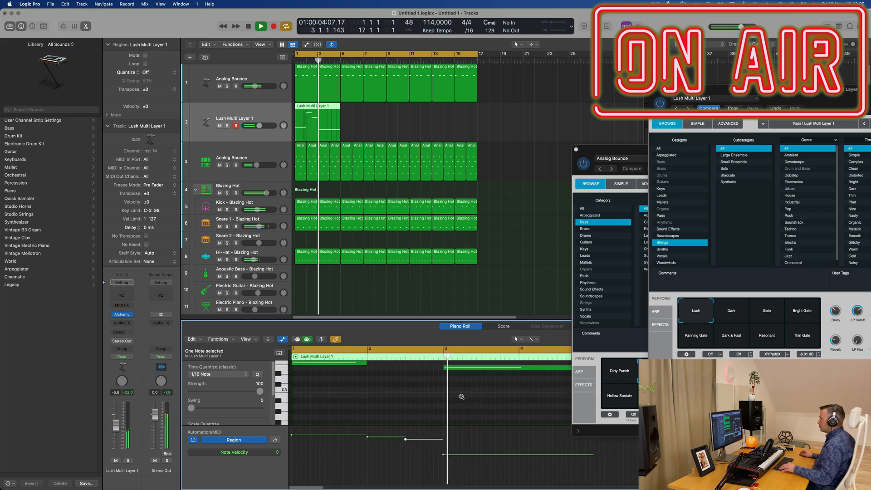
pyautogui.scroll(-3, 449, 399)
pyautogui.press('Return')
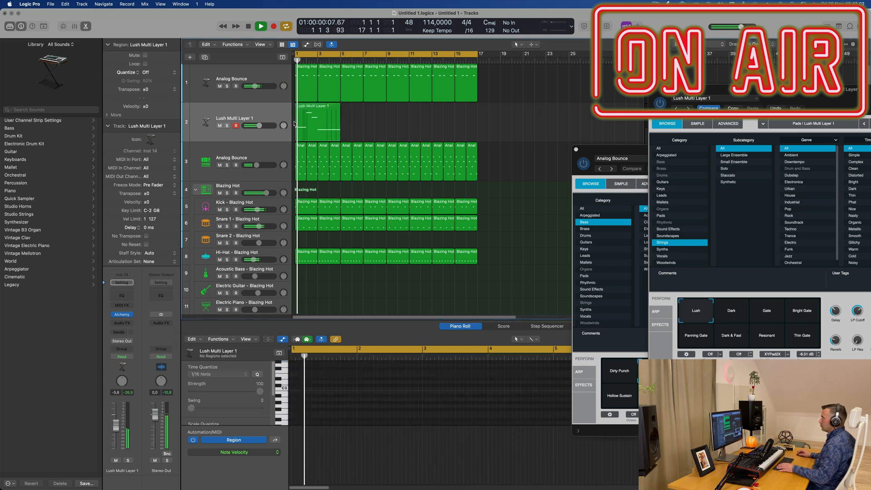
pyautogui.press('super+r')
pyautogui.press('super+r')
pyautogui.press('super+r')
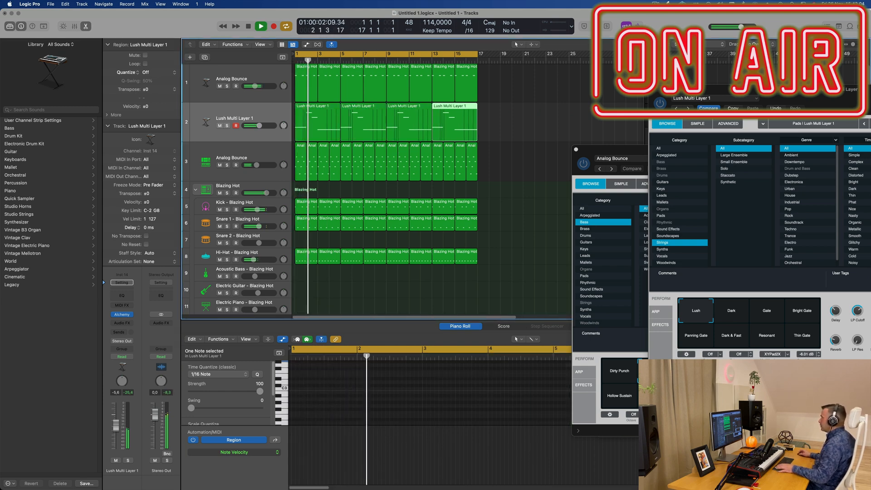
# Bring the strings' Alchemy window back over the arrangement and lower the strings track's volume to -7.4 dB
pyautogui.moveTo(797, 92); pyautogui.dragTo(522, 90)
pyautogui.press('space')
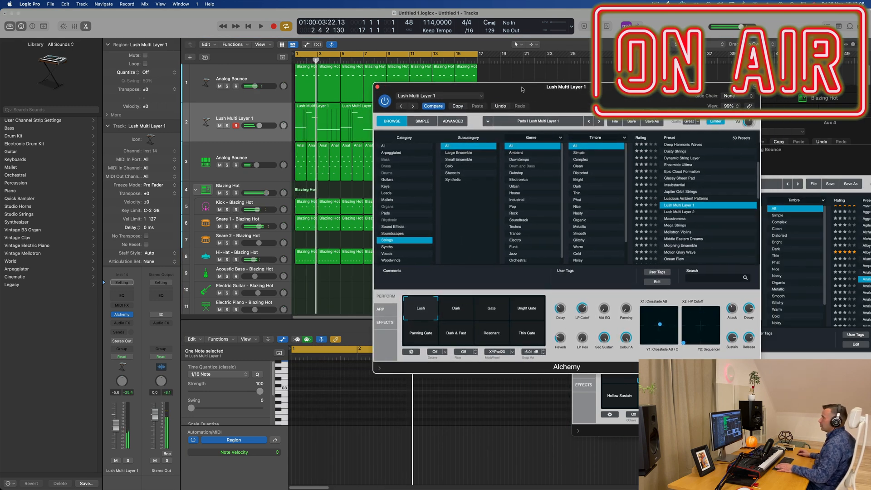
pyautogui.moveTo(114, 426); pyautogui.dragTo(115, 429)
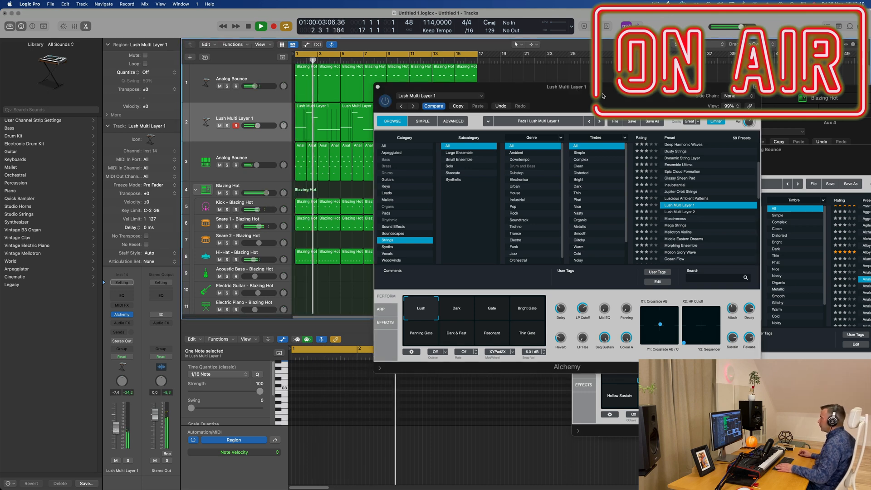
pyautogui.moveTo(602, 95); pyautogui.dragTo(537, 112)
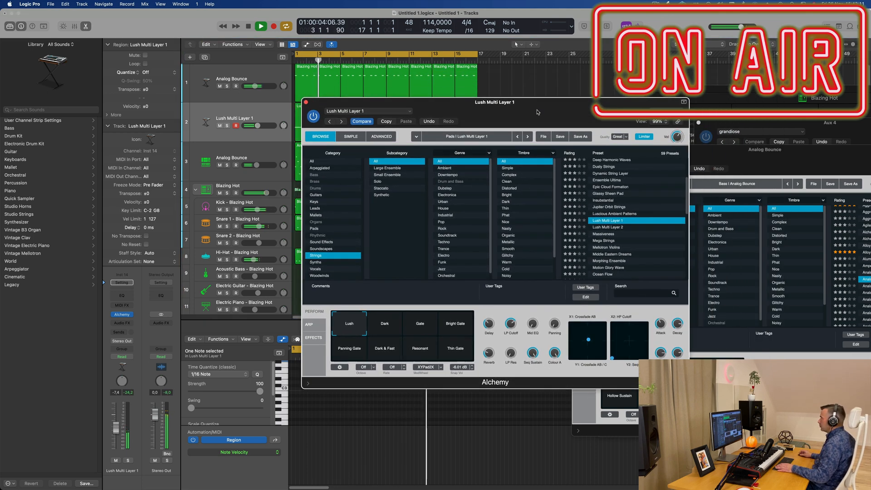
# Load the Lush Multi Layer 2 strings preset and try its Tube and Swells snapshots
pyautogui.click(610, 227)
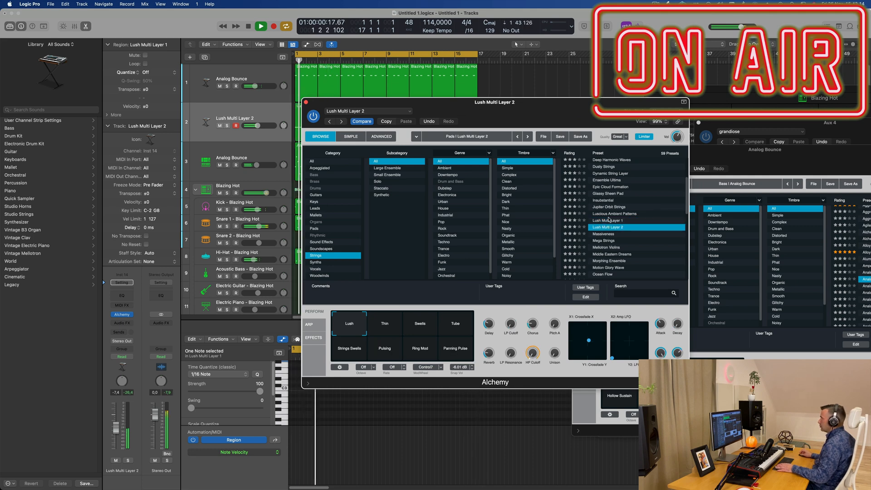
pyautogui.click(453, 325)
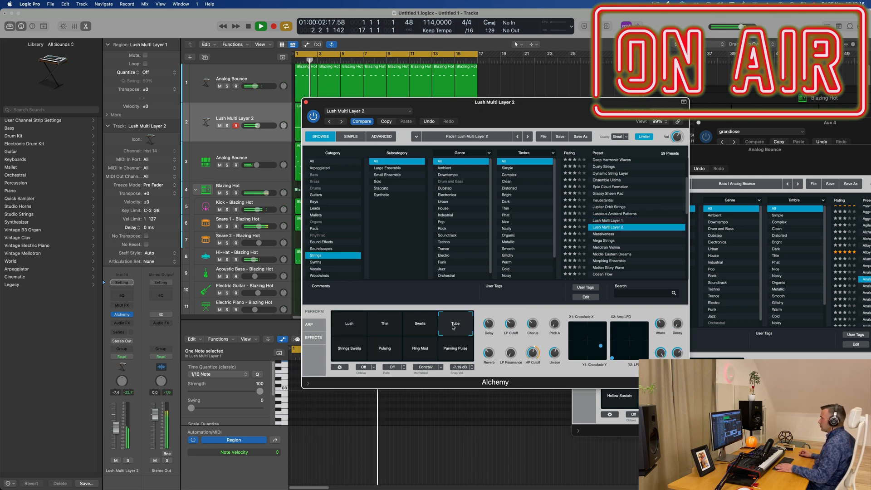
pyautogui.click(425, 330)
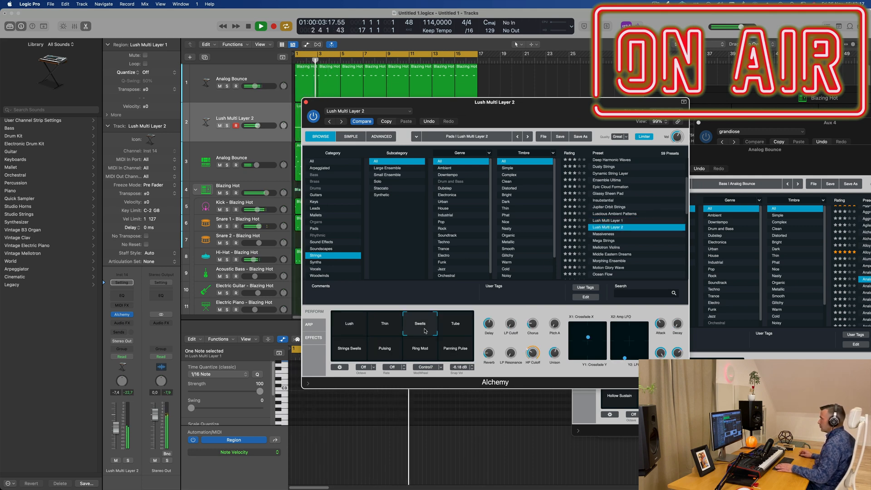
# Try the Thin, Strings Swells, Pulsing and Ring Mod snapshots of Lush Multi Layer 2
pyautogui.click(385, 329)
pyautogui.click(349, 349)
pyautogui.click(384, 348)
pyautogui.click(426, 353)
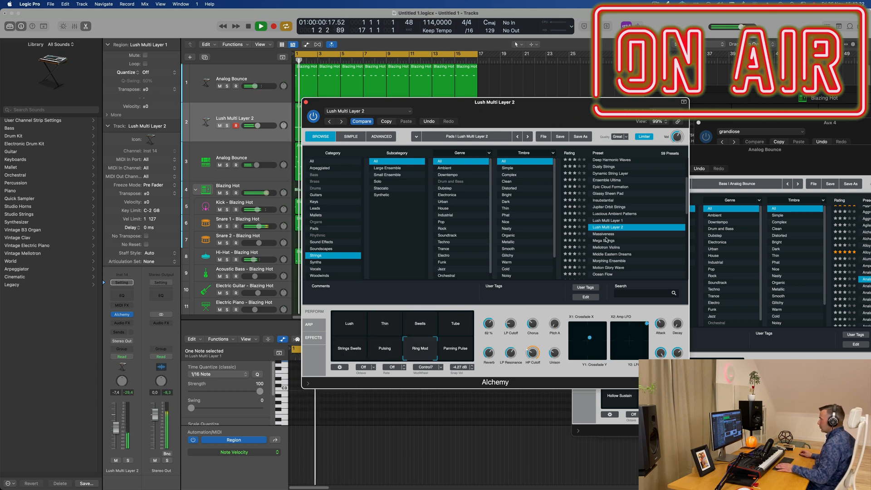
# Load the Lush Multi Layer 1 preset, move its window off the regions and set the strings track's volume to -2.1 dB
pyautogui.click(610, 221)
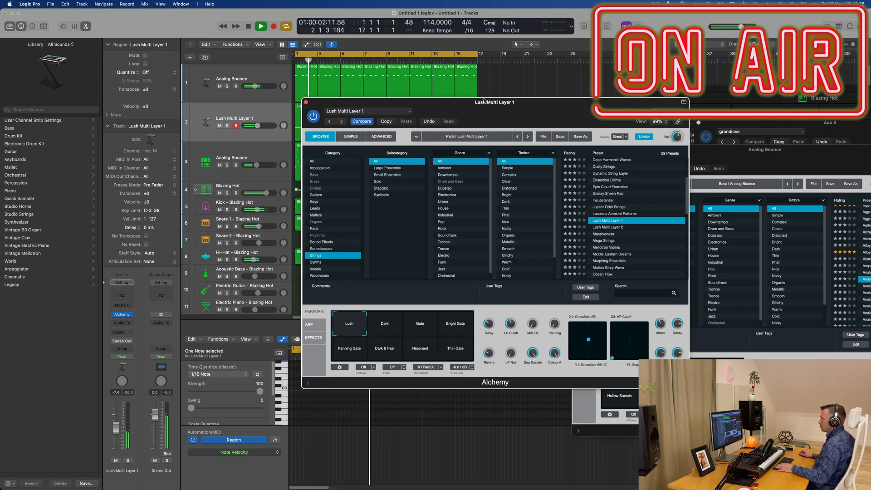
pyautogui.moveTo(484, 101); pyautogui.dragTo(610, 102)
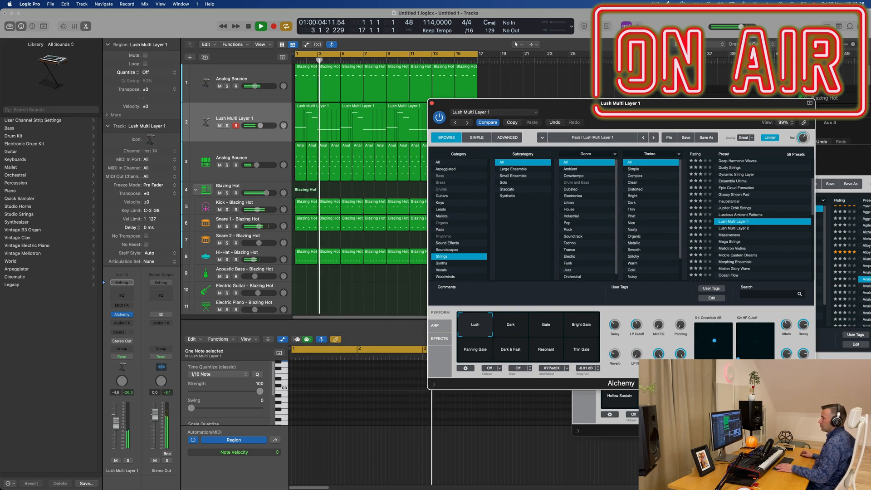
pyautogui.click(116, 422)
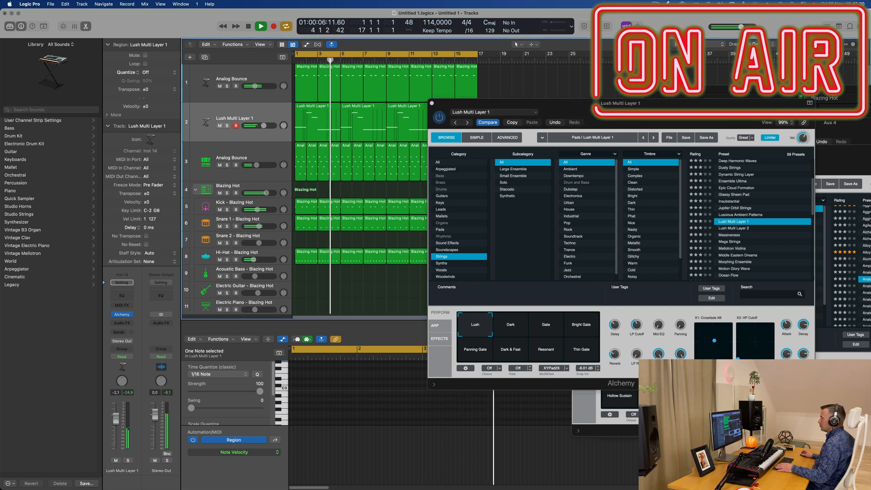
# Try the Bright Gate and Gate snapshots, settle on Dark, and raise the strings track's volume to -0.9 dB
pyautogui.click(579, 329)
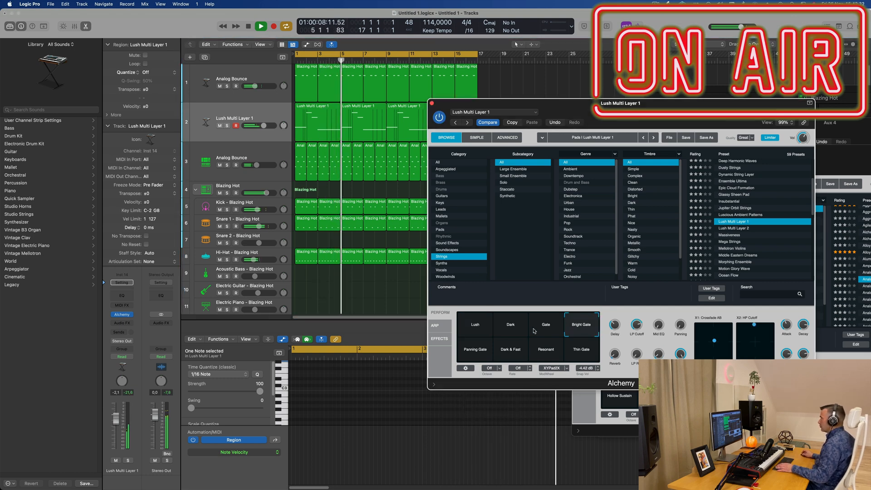
pyautogui.click(535, 330)
pyautogui.click(510, 328)
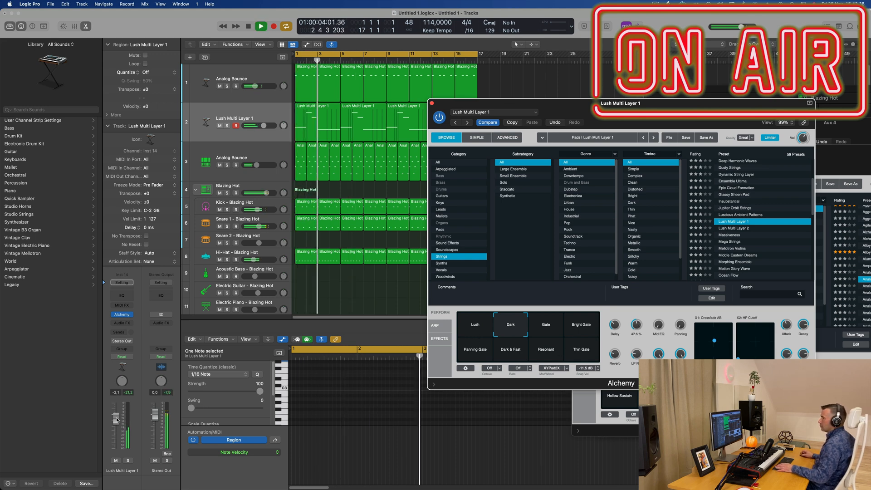
# Close the strings' Alchemy window and the Drum Machine Designer window, and bring the bass Alchemy window within reach
pyautogui.moveTo(433, 104); pyautogui.dragTo(518, 81)
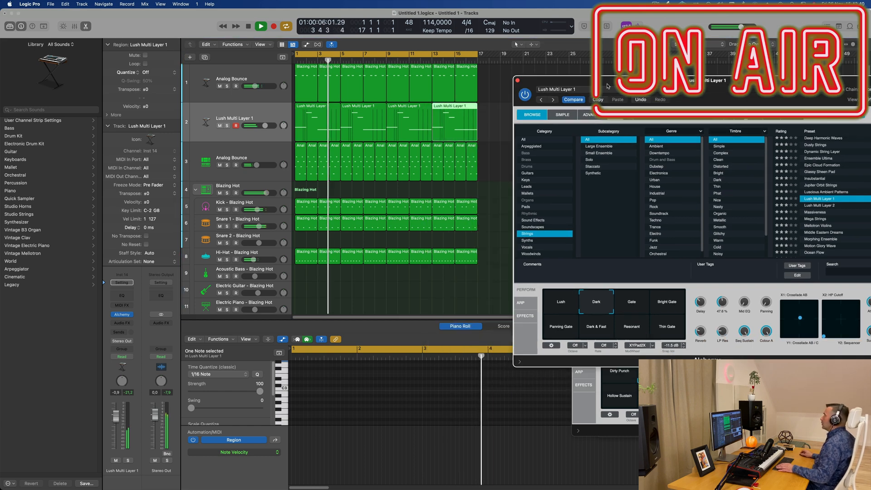
pyautogui.click(518, 82)
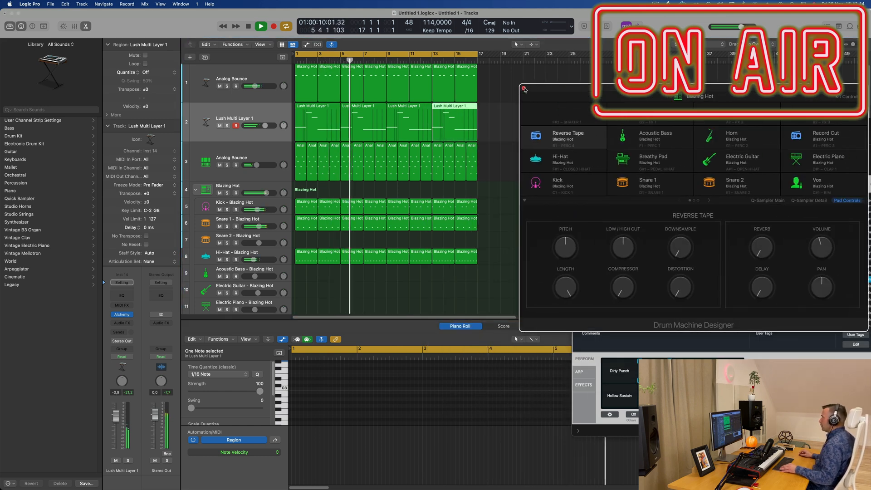
pyautogui.click(524, 89)
pyautogui.moveTo(708, 152); pyautogui.dragTo(461, 183)
pyautogui.moveTo(693, 162); pyautogui.dragTo(425, 157)
pyautogui.click(335, 152)
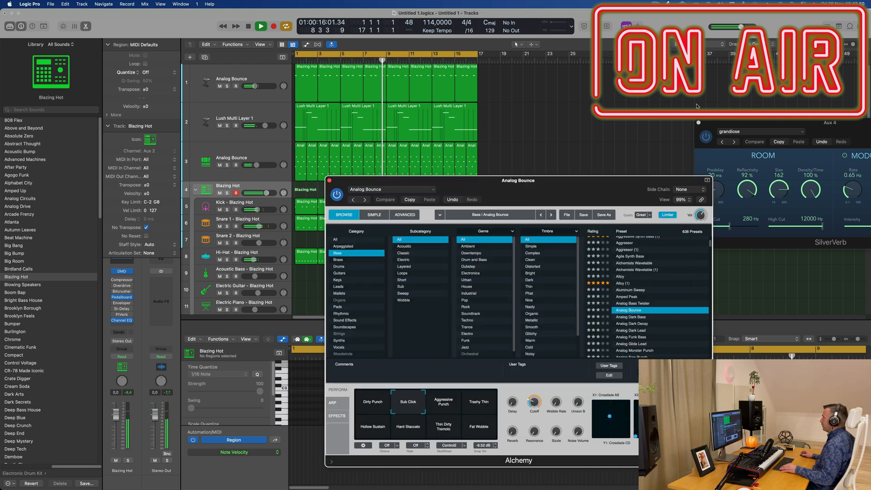
# Close the SilverVerb window and the Analog Bounce Alchemy window to clear the arrangement
pyautogui.moveTo(776, 123); pyautogui.dragTo(521, 106)
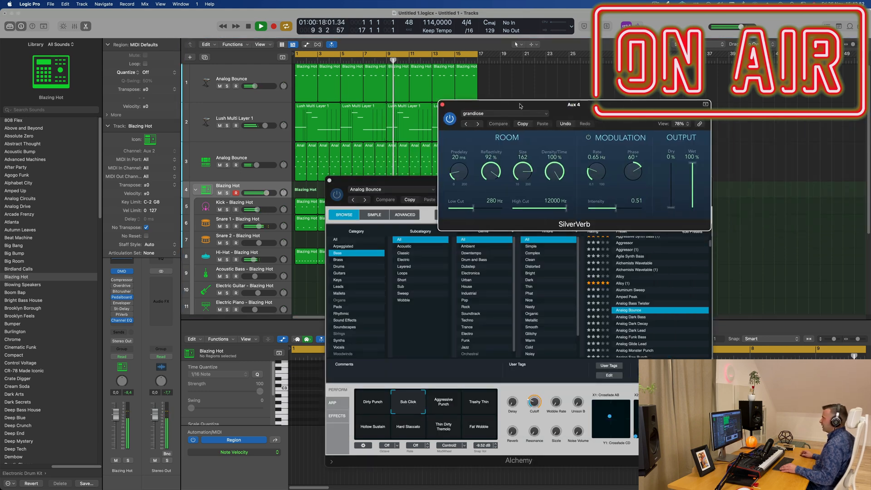
pyautogui.click(443, 105)
pyautogui.moveTo(454, 182); pyautogui.dragTo(558, 67)
pyautogui.scroll(-6, 328, 249)
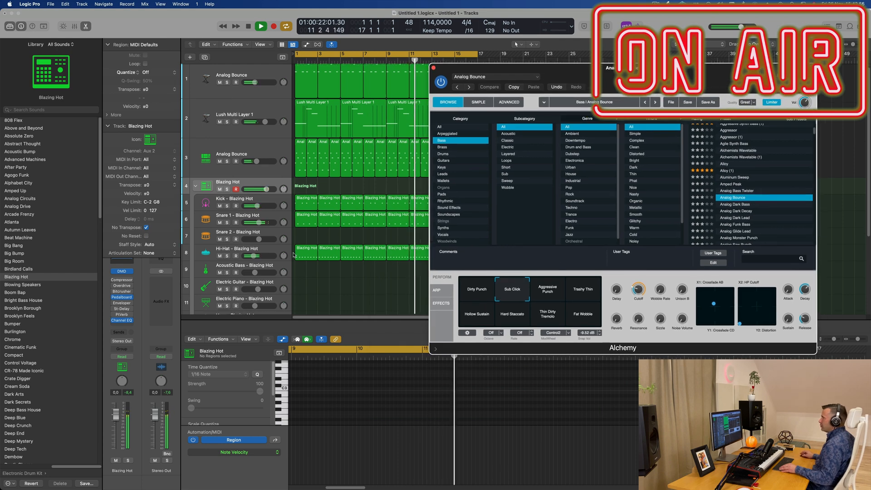
pyautogui.click(434, 67)
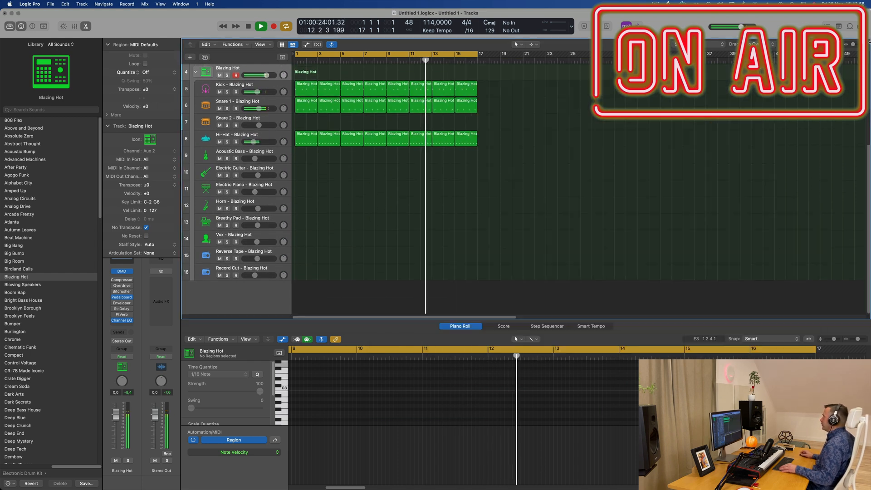
# Filter the Apple Loops browser to drum loops and audition 70s Street Drumset 18, 70s Street Drumset 19 and 70s Street Fill 20
pyautogui.click(850, 27)
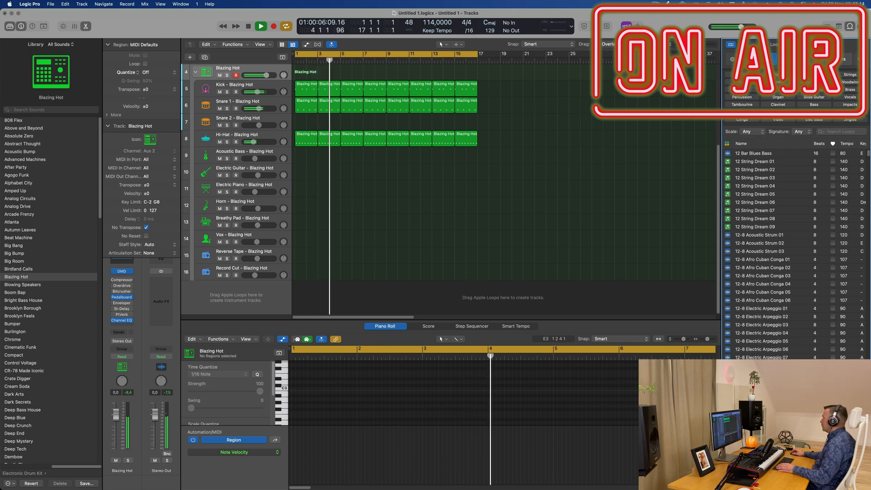
pyautogui.click(741, 82)
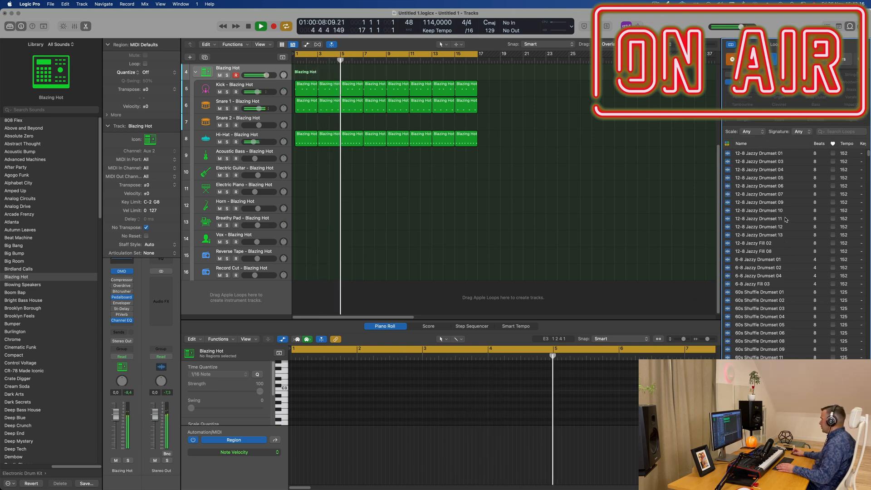
pyautogui.scroll(-5, 786, 216)
pyautogui.scroll(-5, 786, 216)
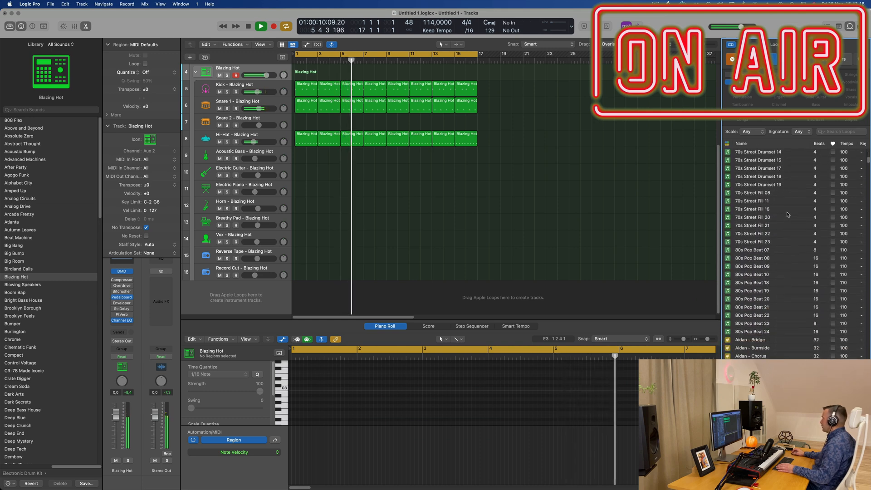
pyautogui.scroll(2, 788, 214)
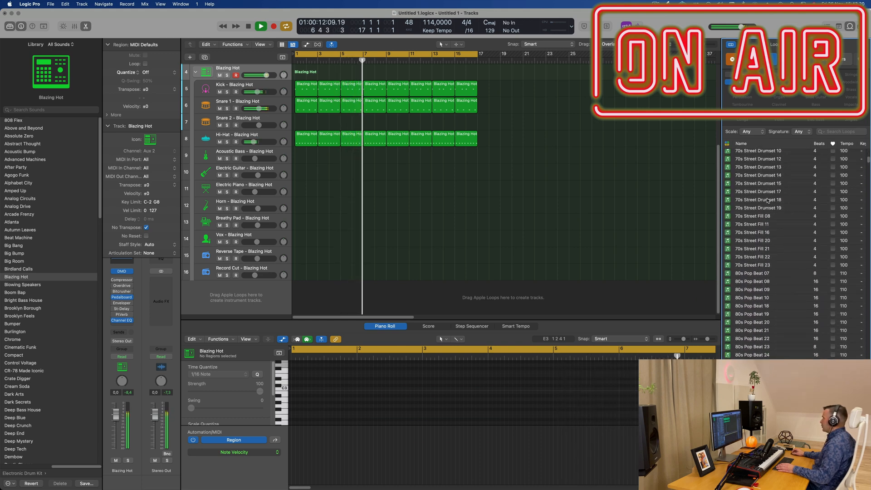
pyautogui.click(767, 200)
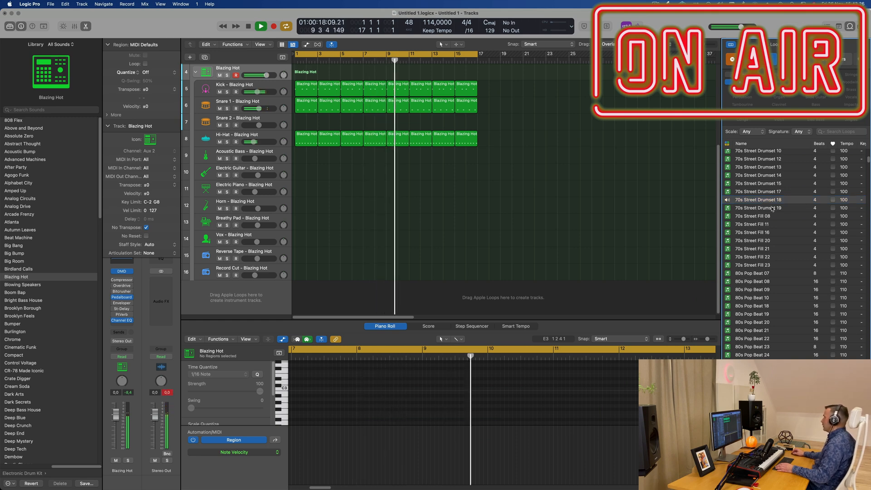
pyautogui.click(760, 208)
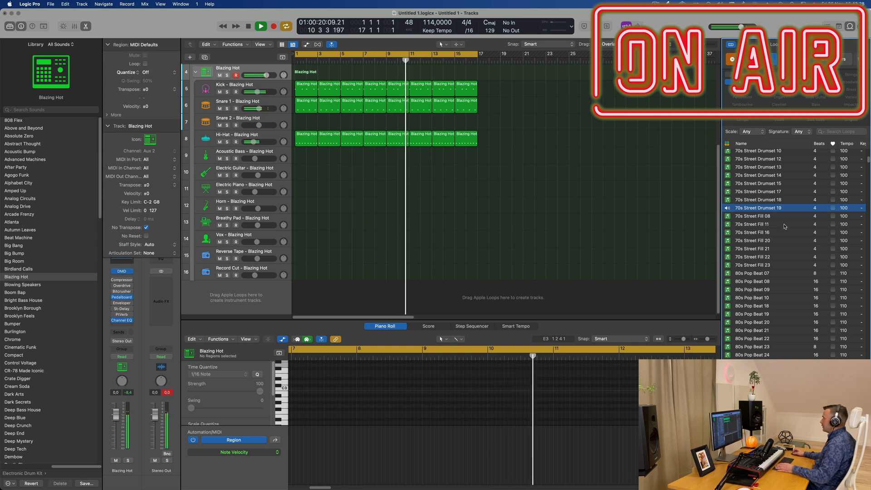
pyautogui.scroll(-2, 793, 257)
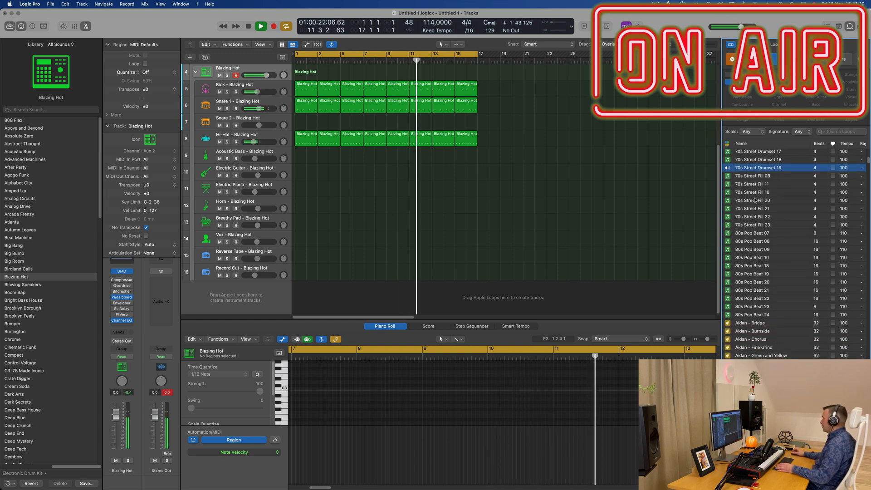
pyautogui.click(755, 200)
pyautogui.scroll(-3, 798, 265)
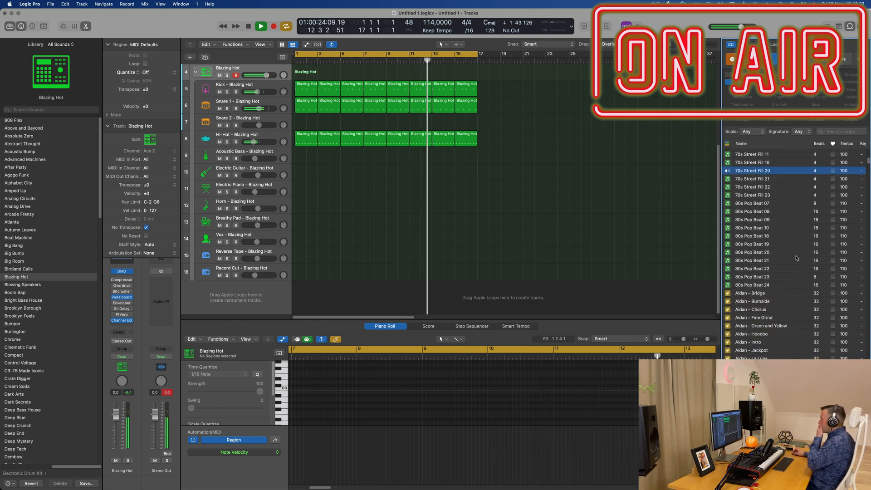
# Audition the Anders drummer loops 11th Hour, Black Veil, Bridge, Chorus, Intro and Outro against the beat
pyautogui.scroll(-10, 798, 264)
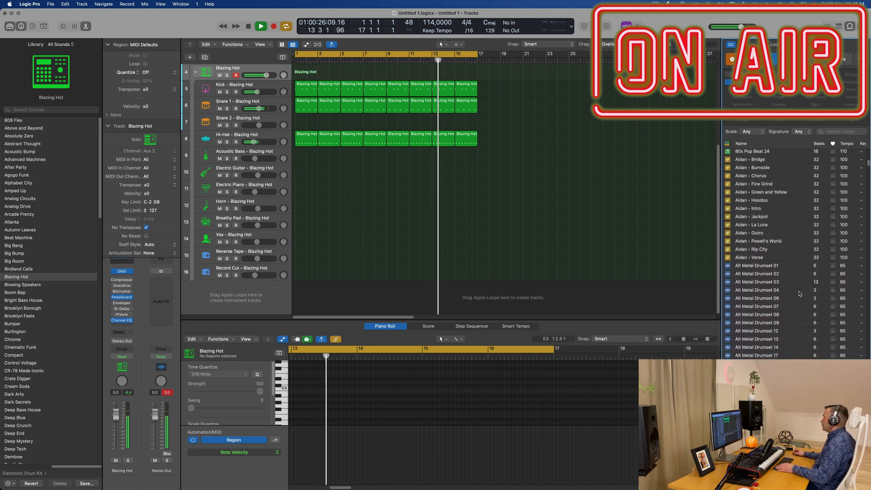
pyautogui.scroll(-4, 799, 293)
pyautogui.click(768, 333)
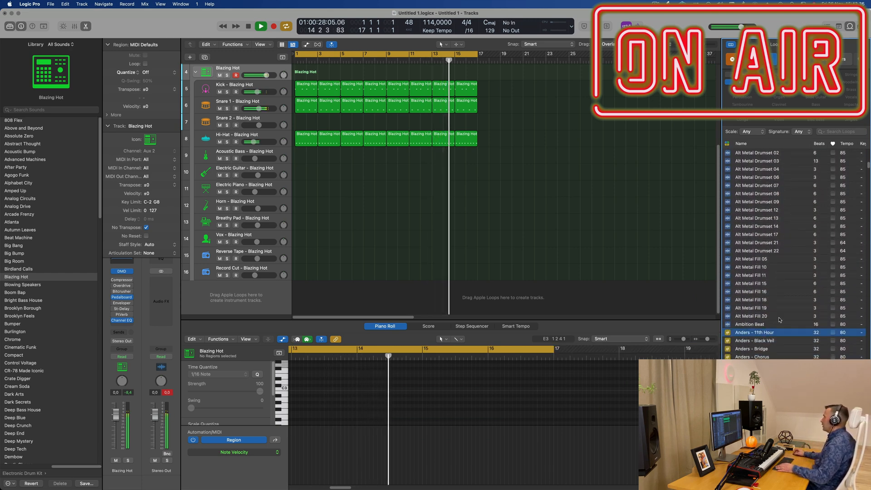
pyautogui.scroll(-2, 801, 290)
pyautogui.scroll(-5, 801, 291)
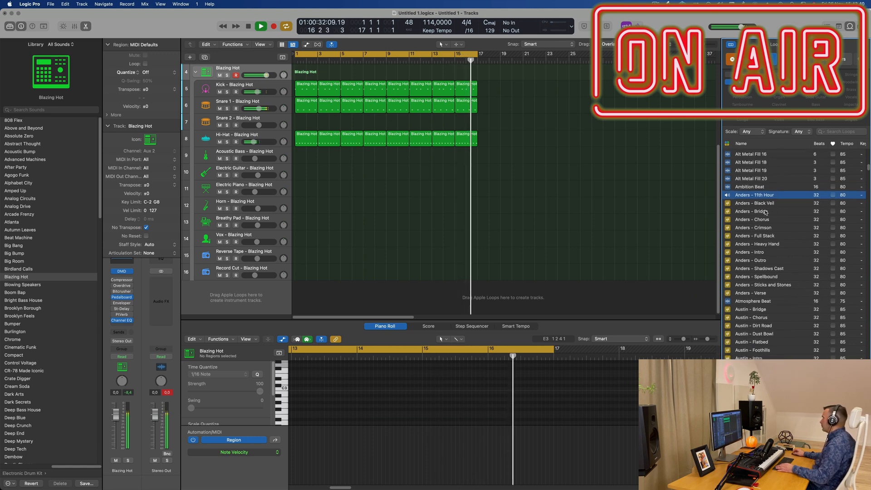
pyautogui.click(748, 205)
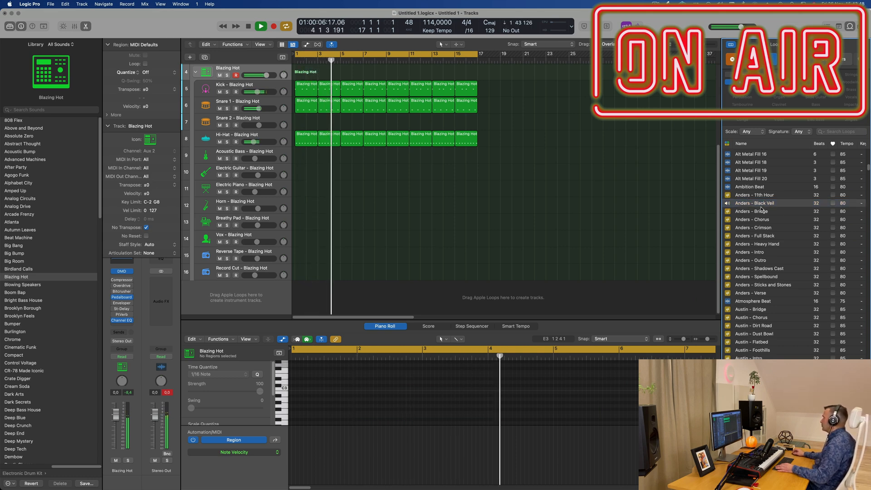
pyautogui.click(752, 212)
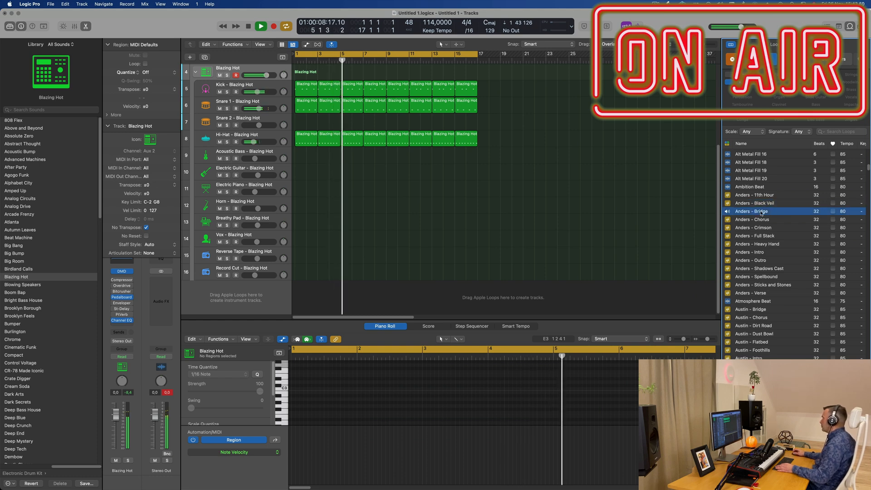
pyautogui.click(765, 220)
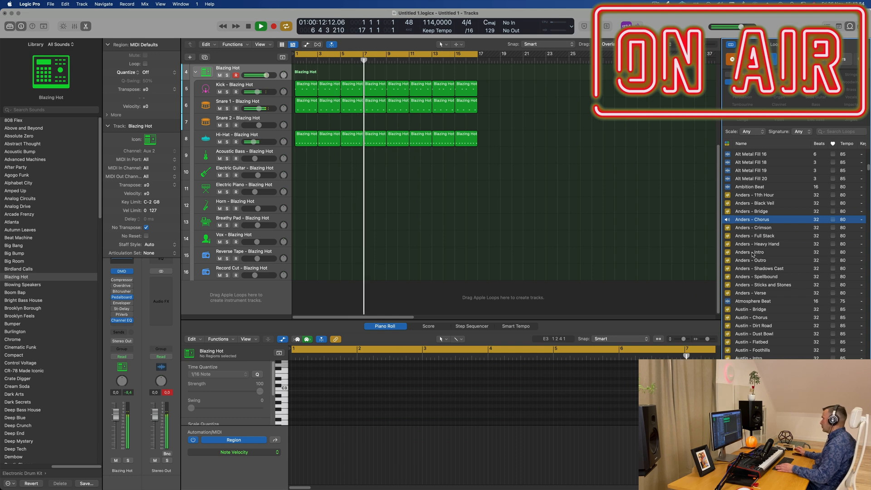
pyautogui.click(752, 253)
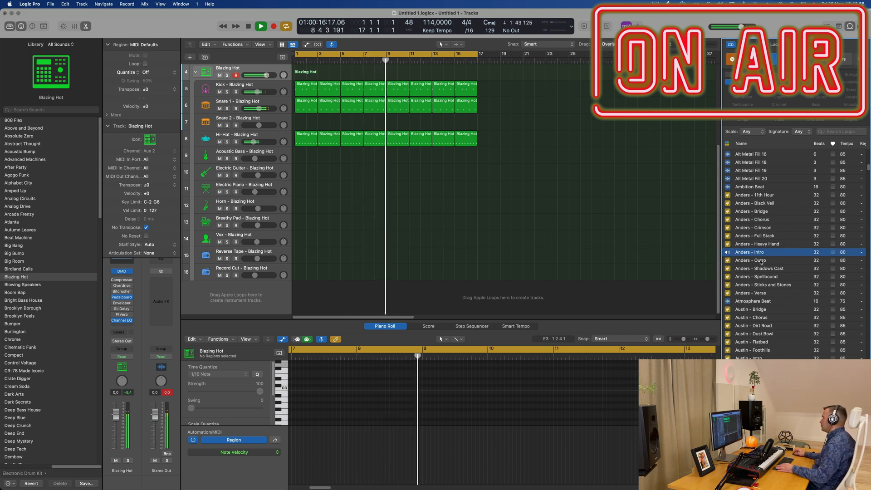
pyautogui.click(761, 261)
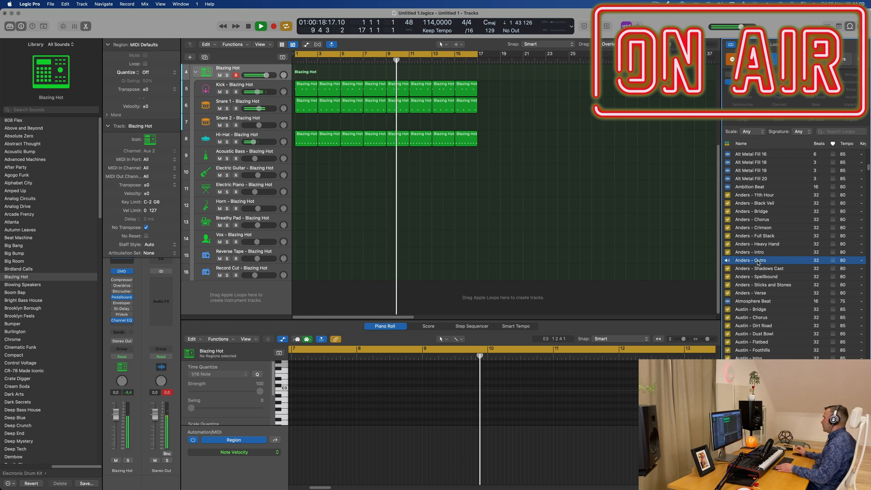
# Audition the Austin drummer loops Bridge, Chorus, Flatbed and Foothills against the beat
pyautogui.scroll(-3, 765, 268)
pyautogui.click(764, 273)
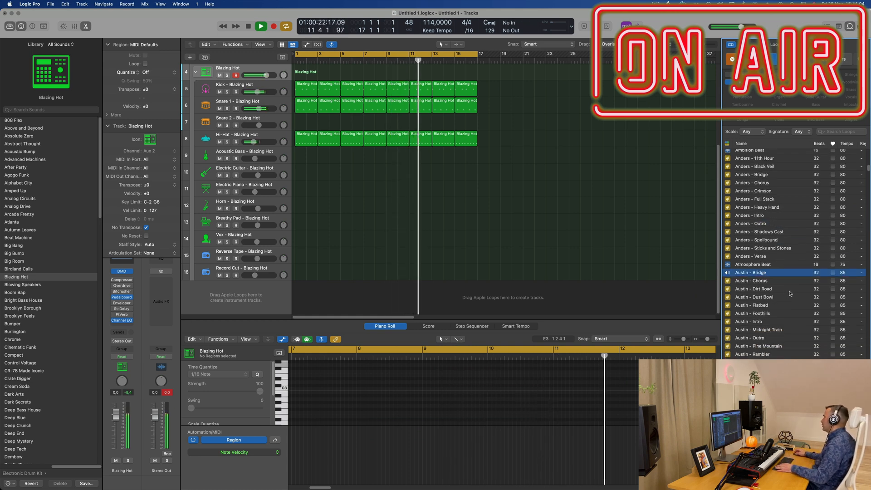
pyautogui.scroll(-1, 791, 289)
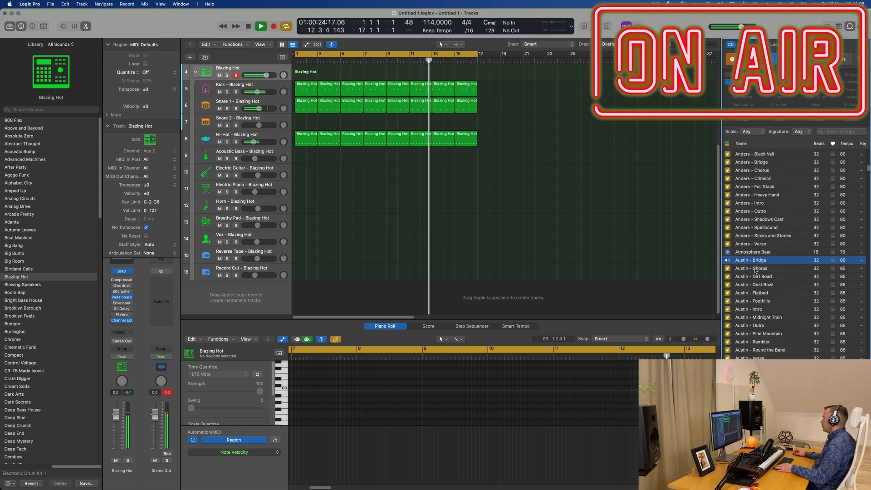
pyautogui.click(755, 269)
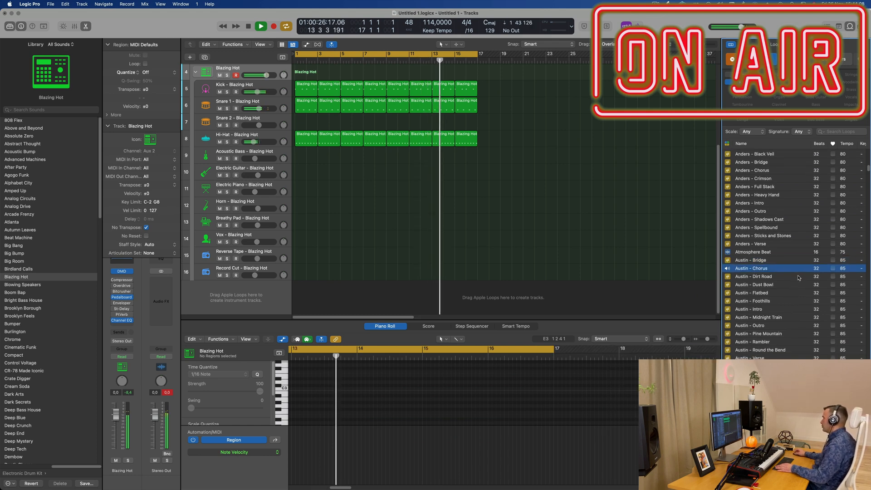
pyautogui.scroll(-4, 781, 272)
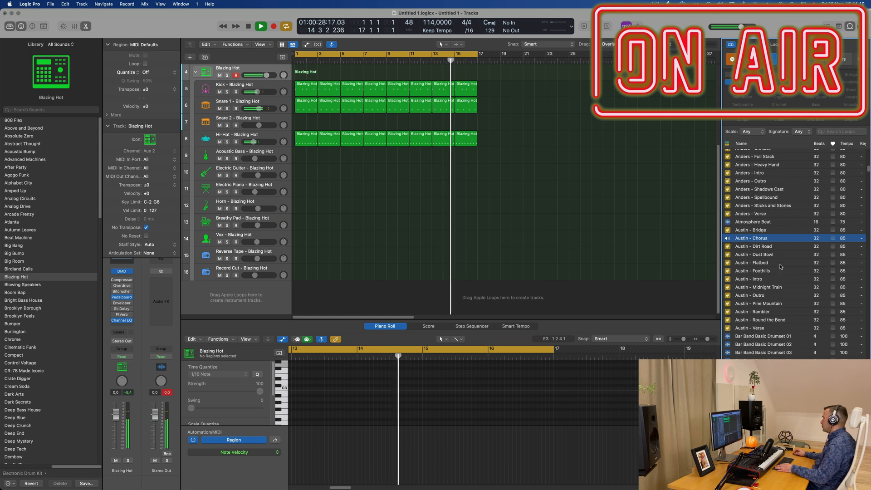
pyautogui.click(756, 264)
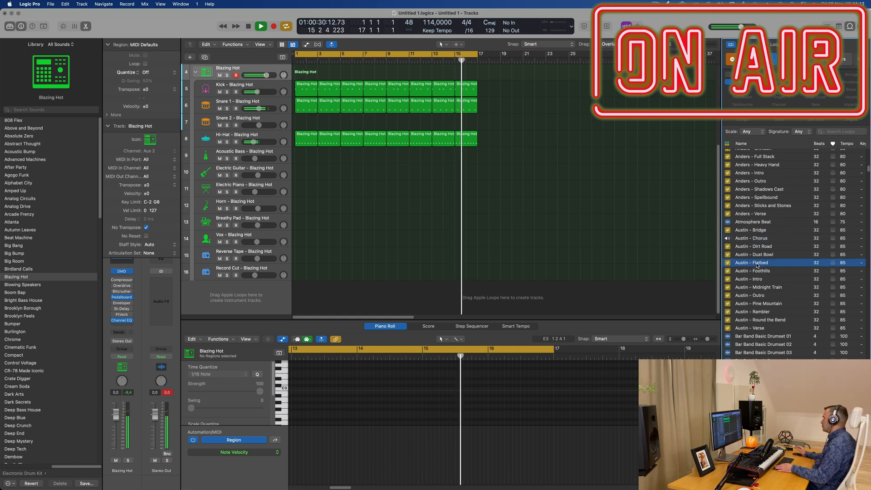
pyautogui.scroll(-1, 782, 268)
pyautogui.scroll(-3, 785, 268)
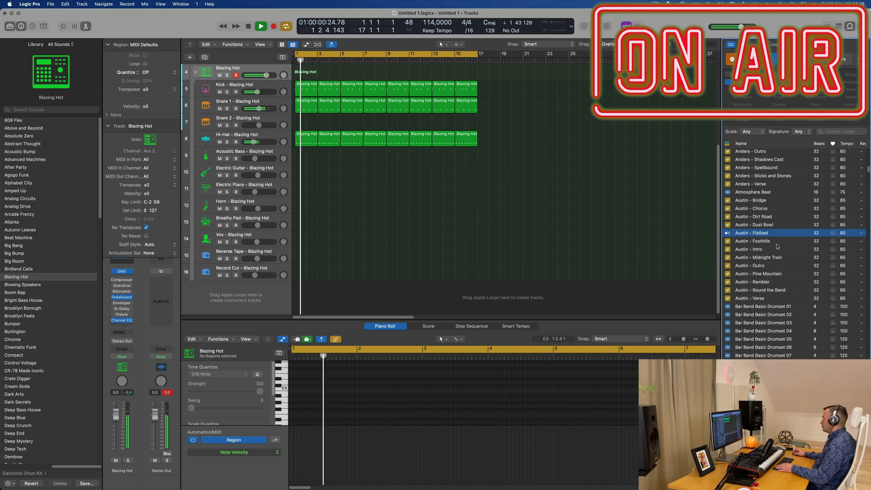
pyautogui.click(767, 245)
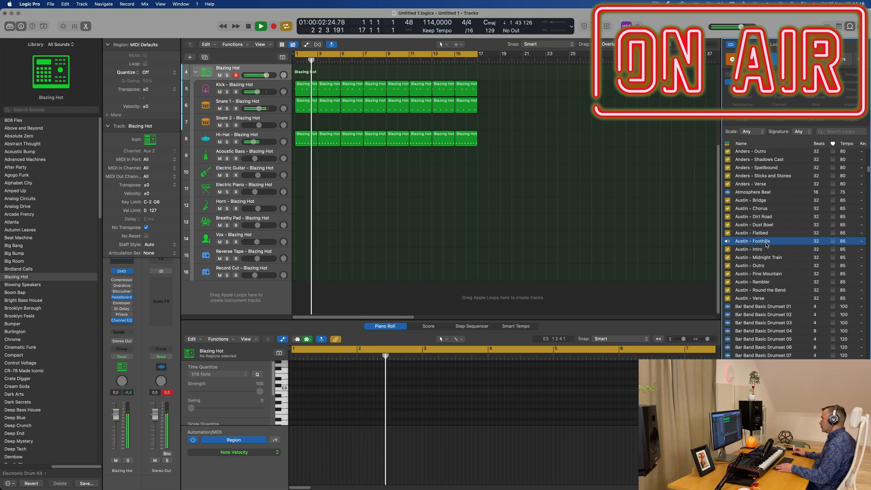
# Audition the drum loops Austin - Verse and Bar Band Basic Drumset 01 against the beat
pyautogui.scroll(-4, 783, 255)
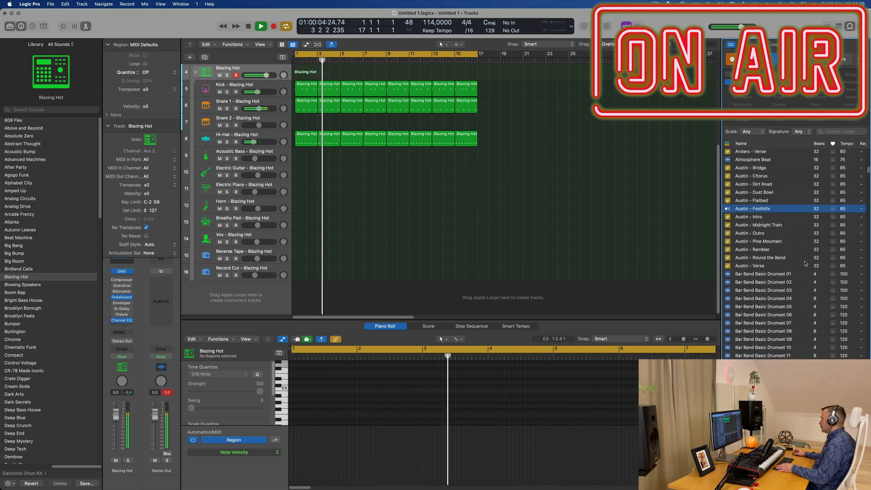
pyautogui.scroll(-2, 776, 258)
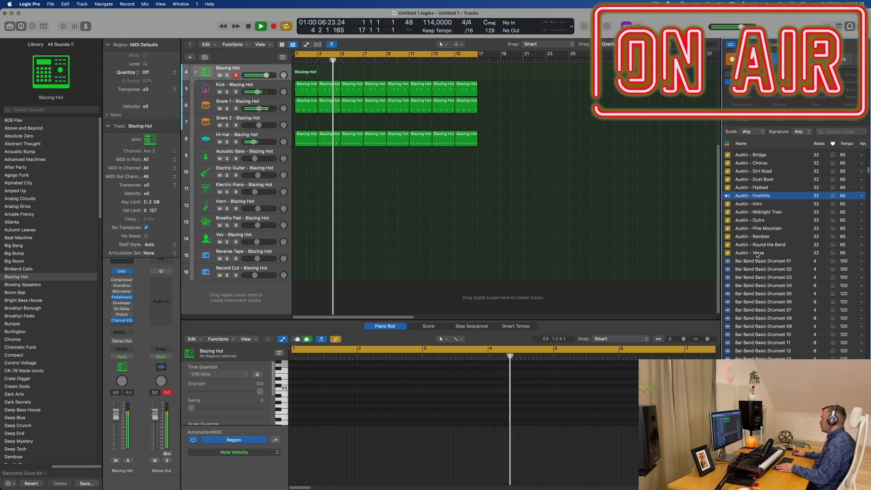
pyautogui.click(758, 254)
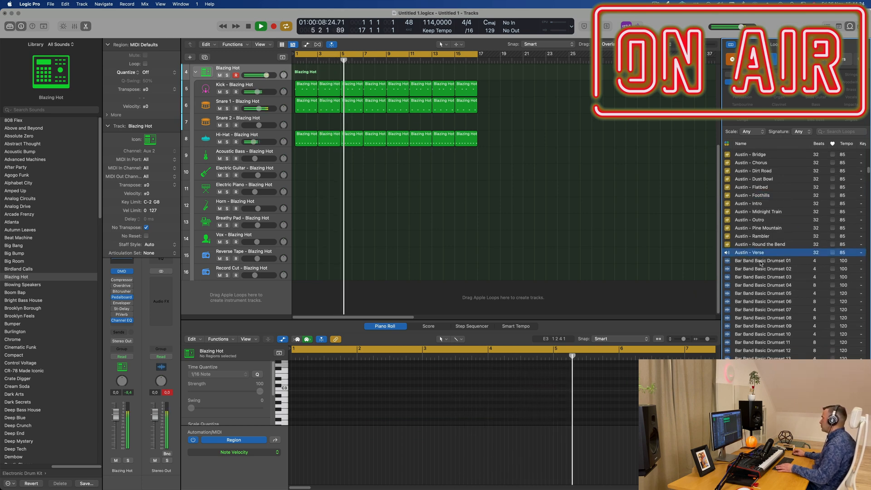
pyautogui.click(767, 262)
# Audition the drum loops Barricade Beat and Bavarian Drums 05 against the beat
pyautogui.scroll(-15, 769, 263)
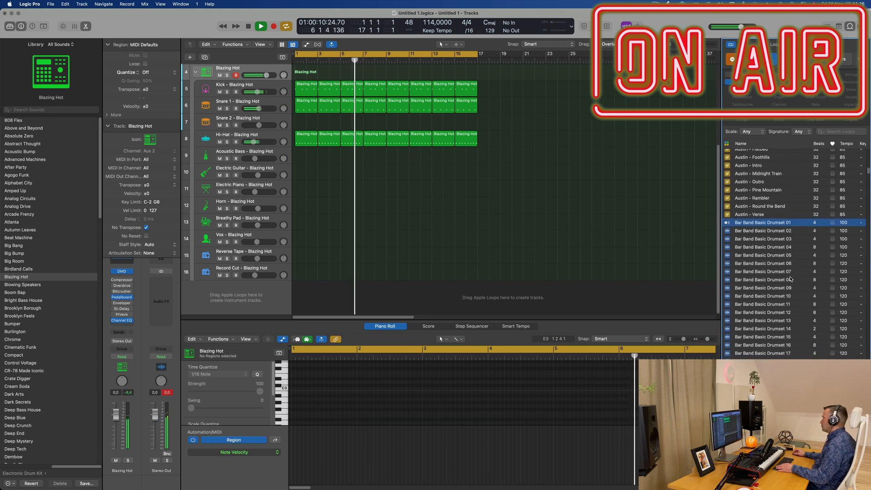
pyautogui.scroll(2, 799, 280)
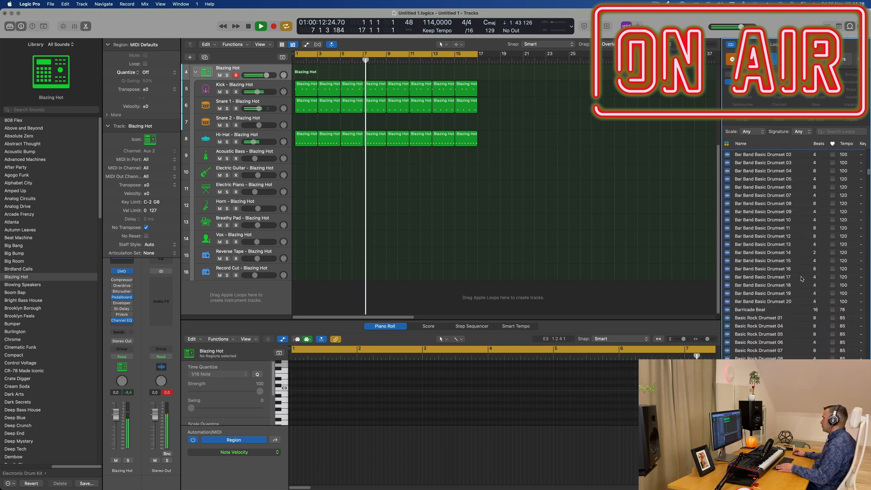
pyautogui.scroll(-5, 803, 279)
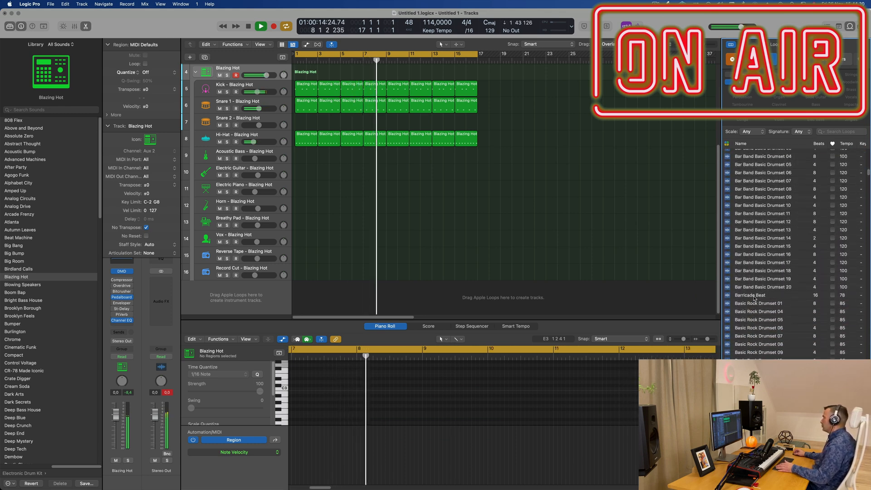
pyautogui.click(754, 296)
pyautogui.scroll(-5, 780, 301)
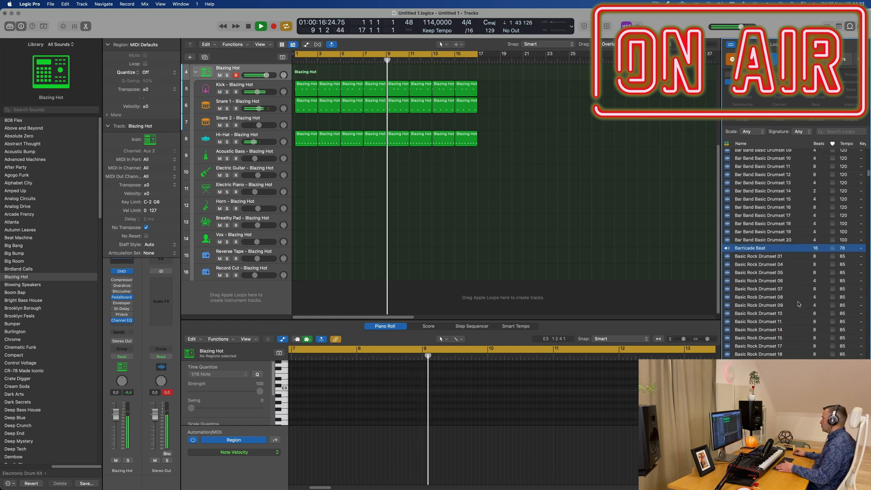
pyautogui.scroll(-10, 806, 307)
pyautogui.scroll(-15, 805, 307)
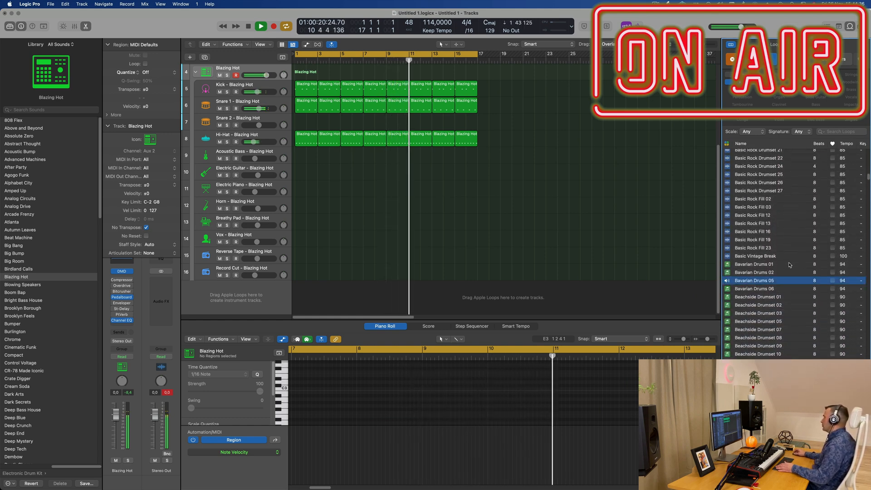
pyautogui.click(751, 281)
# Audition the drum loops Bebop Drumset 09 and Bedrock Drumset 01 against the beat
pyautogui.scroll(-6, 801, 267)
pyautogui.scroll(-20, 801, 267)
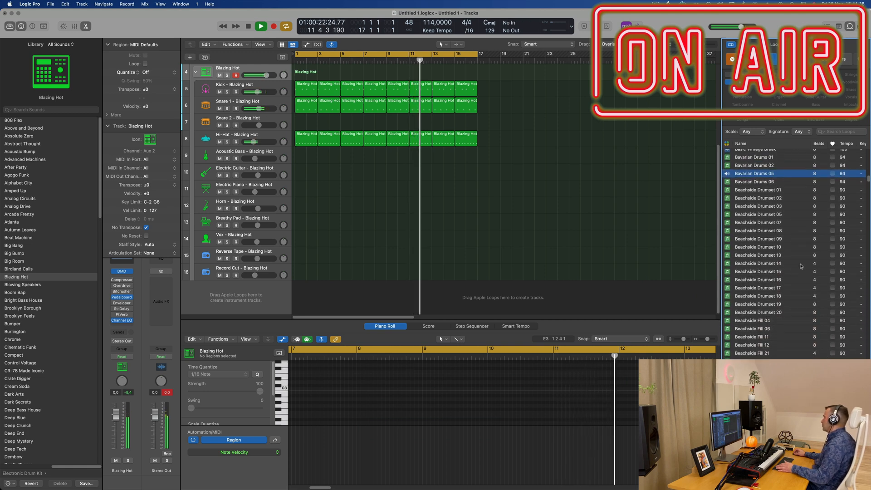
pyautogui.scroll(-1, 800, 267)
pyautogui.click(759, 272)
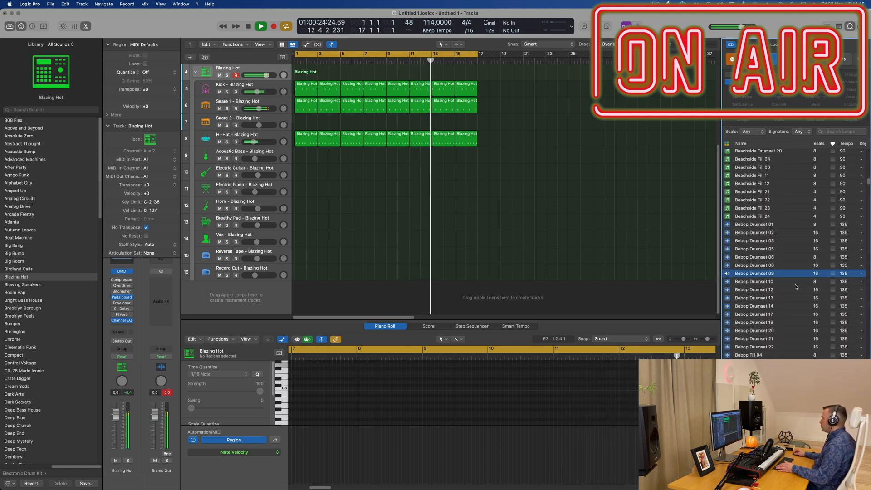
pyautogui.scroll(-11, 795, 287)
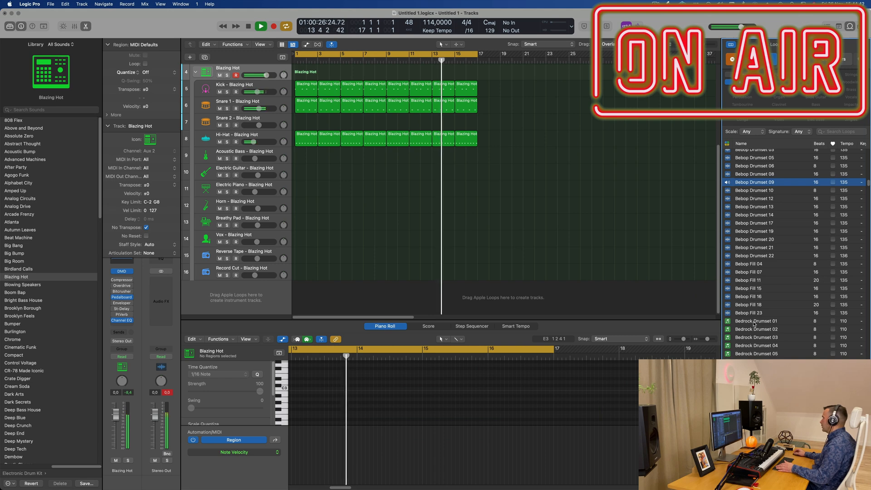
pyautogui.click(754, 323)
# Audition the Benny drummer loops Britown and Funky Bros. against the beat
pyautogui.scroll(-13, 812, 318)
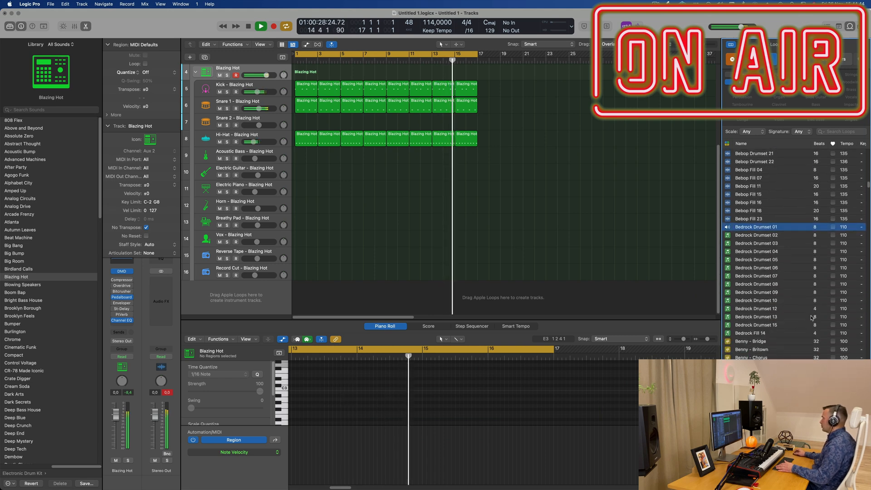
pyautogui.scroll(-7, 812, 318)
pyautogui.click(765, 274)
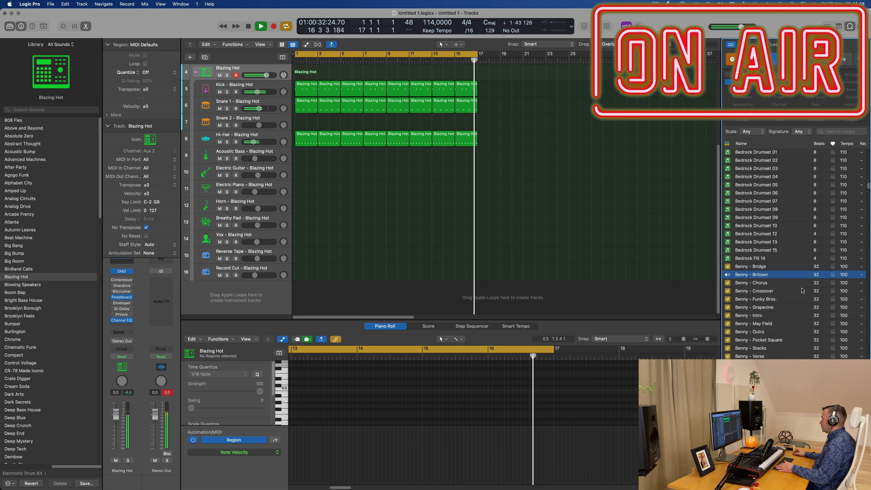
pyautogui.scroll(-3, 799, 291)
pyautogui.click(764, 273)
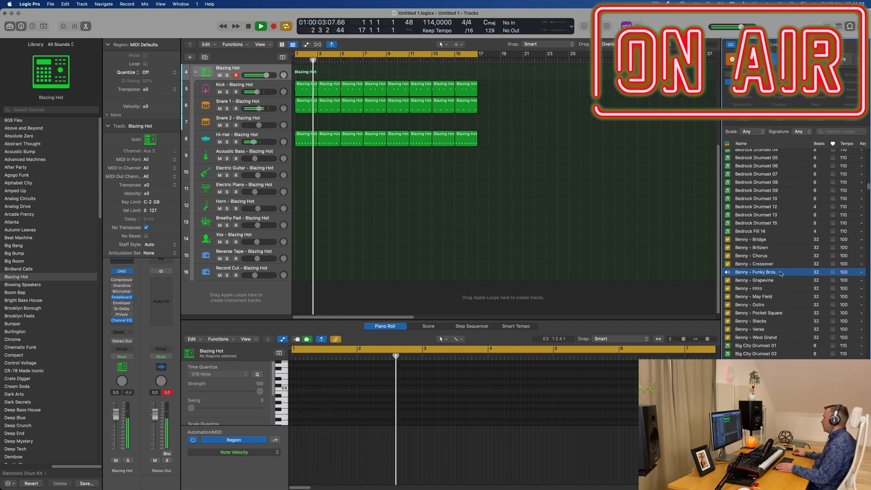
# Add the Benny - Funky Bros. loop on a new track at bar 1 and repeat it once to fill the 16 bars
pyautogui.scroll(-5, 789, 278)
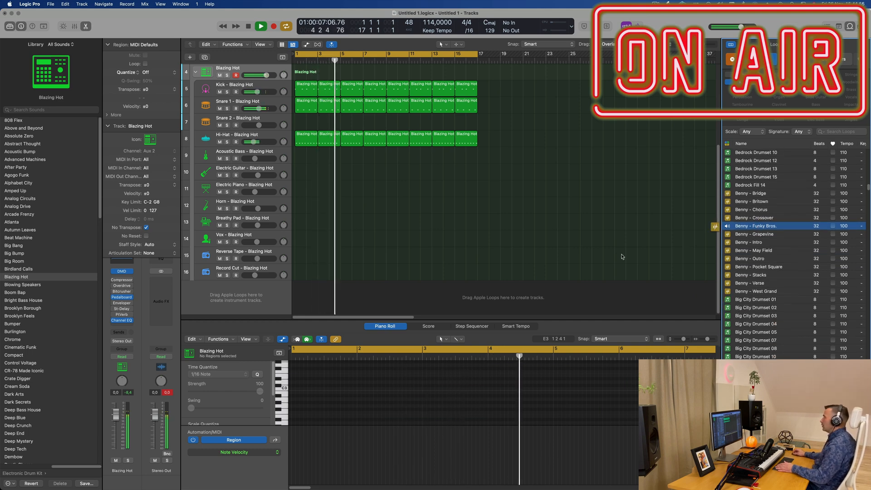
pyautogui.moveTo(758, 226); pyautogui.dragTo(323, 299)
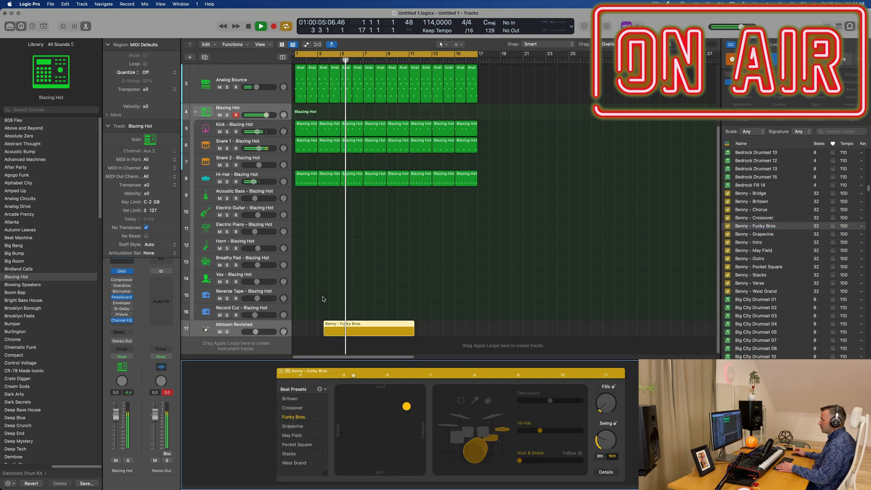
pyautogui.moveTo(377, 325); pyautogui.dragTo(316, 326)
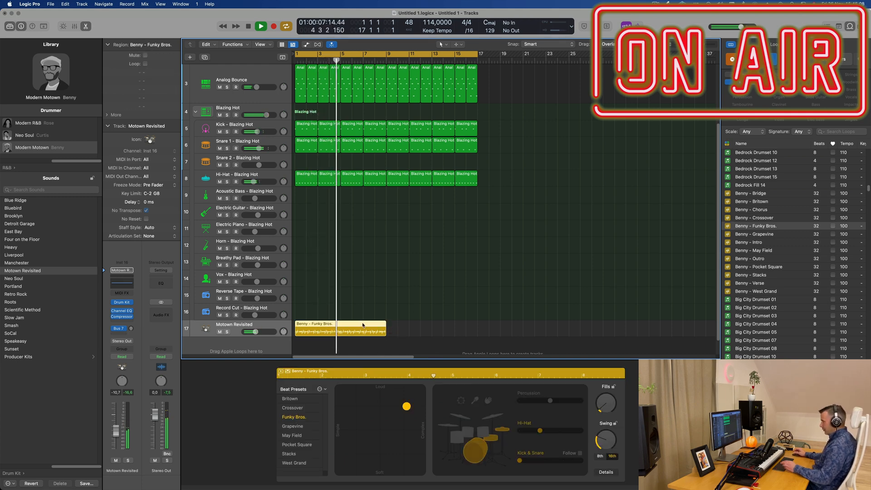
pyautogui.press('super+r')
pyautogui.click(270, 324)
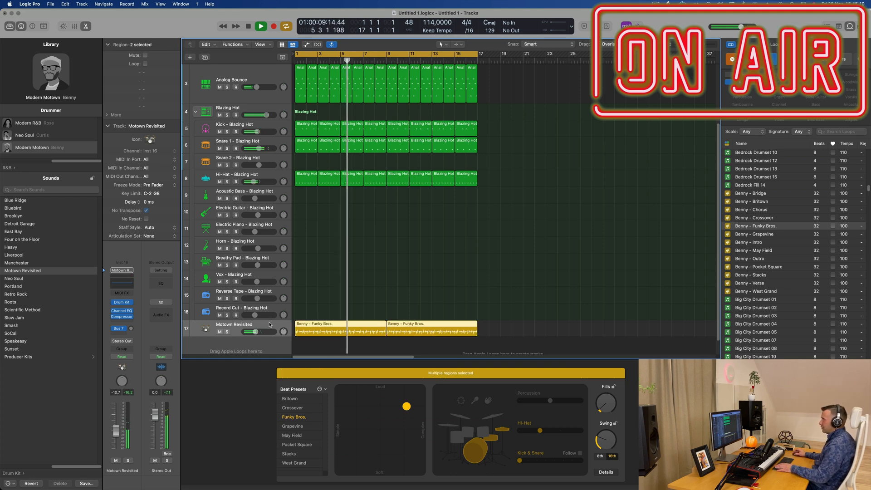
pyautogui.press('Return')
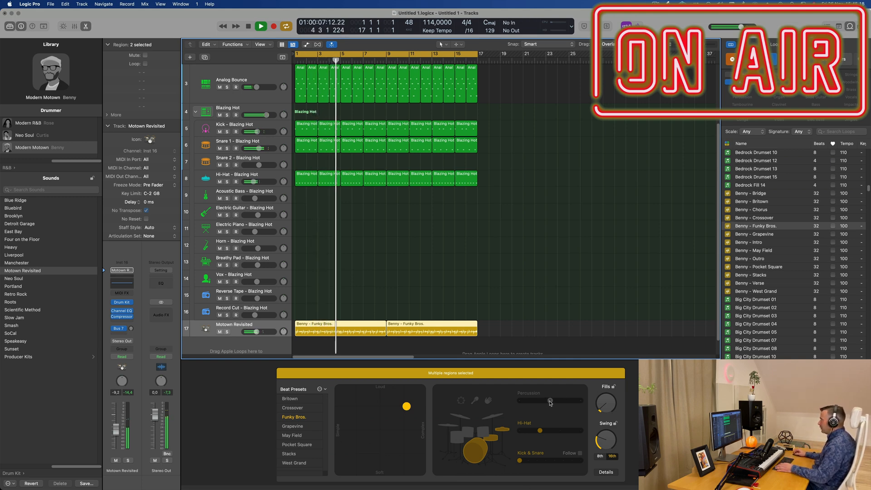
# Raise the Hi-Hat pattern of both Funky Bros. regions to the maximum and turn up the drummer track's volume slightly
pyautogui.click(550, 402)
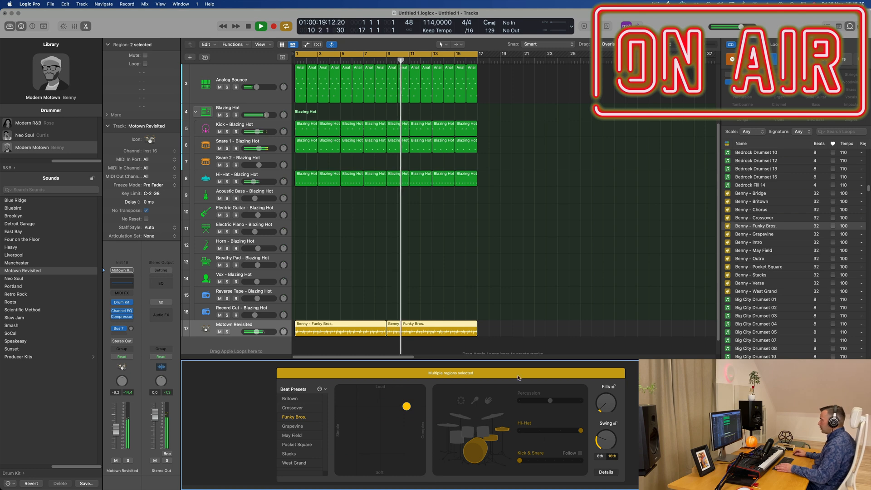
pyautogui.moveTo(122, 434); pyautogui.dragTo(122, 432)
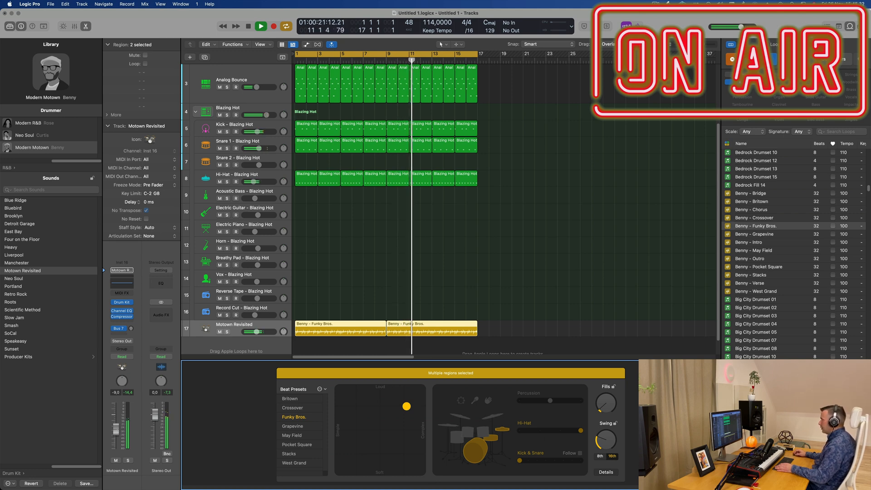
# Try a much higher Kick & Snare pattern and having Kick & Snare follow the Analog Bounce track
pyautogui.moveTo(520, 461); pyautogui.dragTo(575, 465)
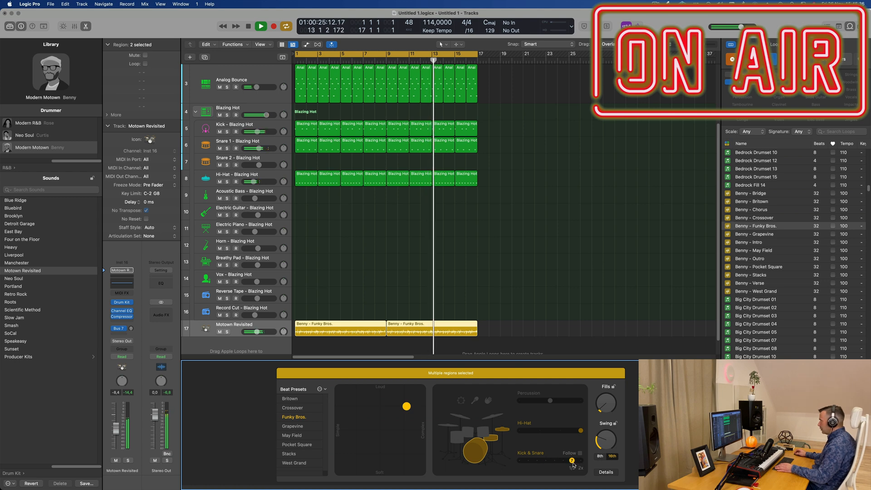
pyautogui.click(580, 453)
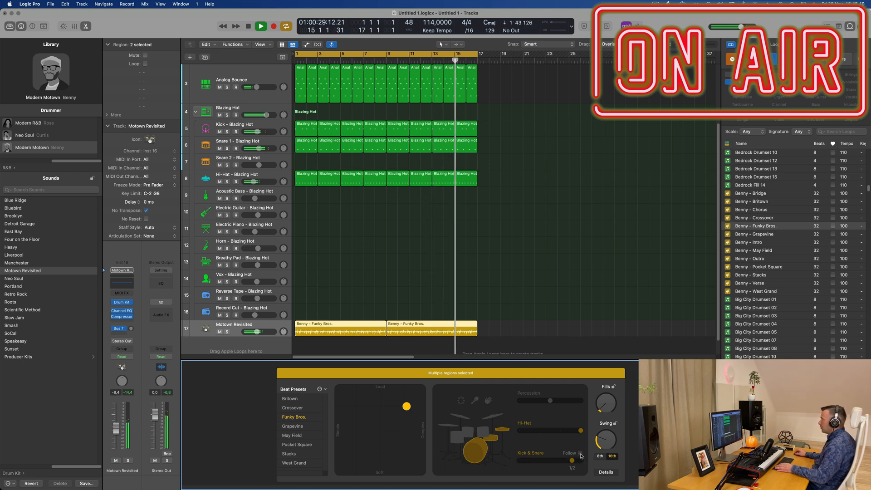
pyautogui.click(580, 453)
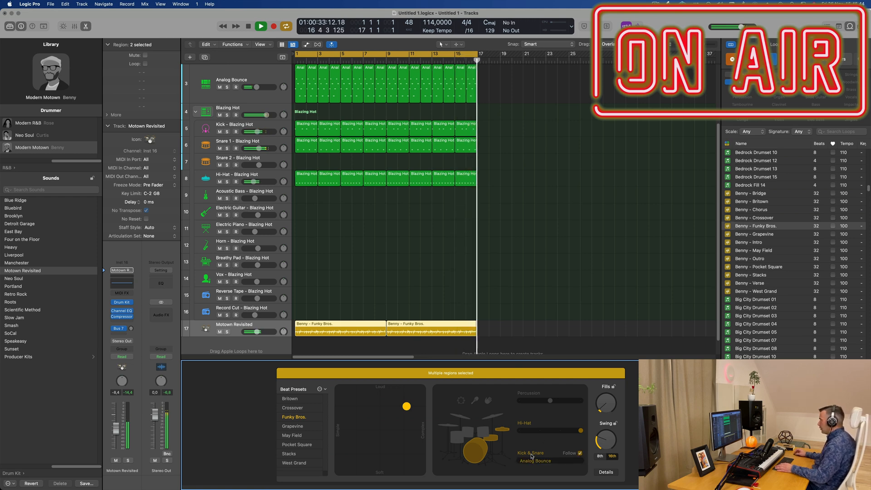
pyautogui.click(563, 461)
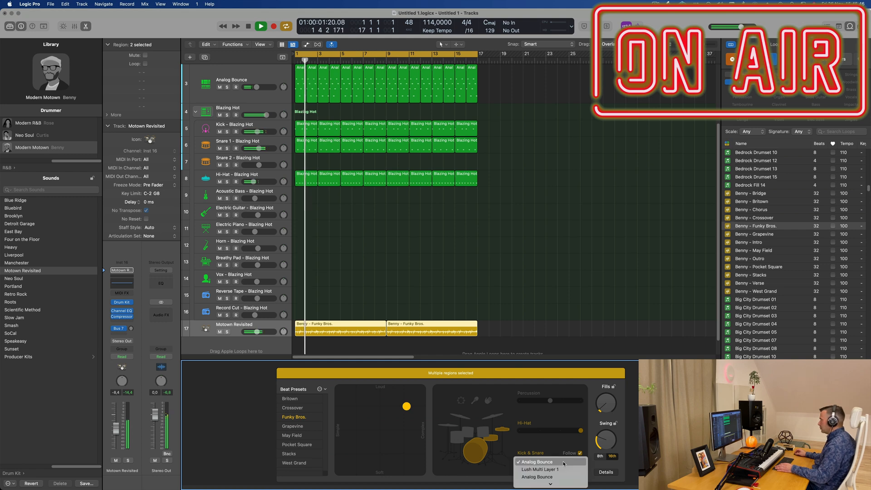
pyautogui.click(563, 452)
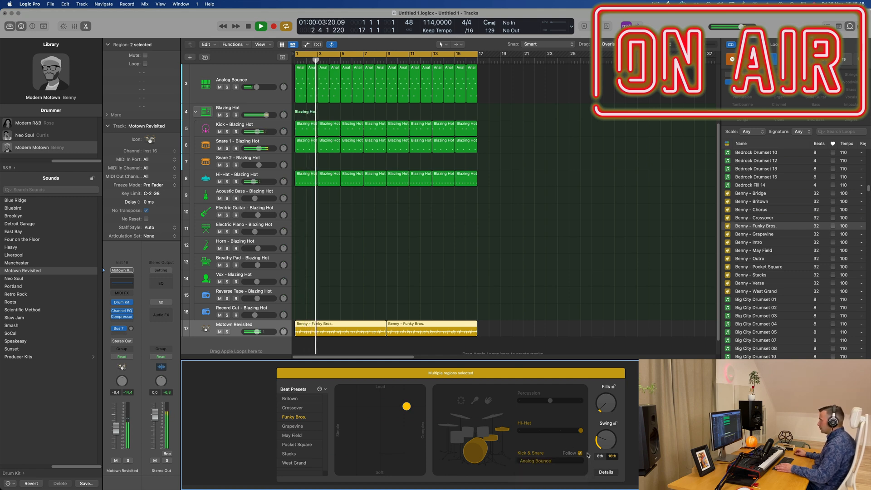
pyautogui.click(580, 453)
# Set the Kick & Snare pattern of the Funky Bros. regions to about the middle and raise their Fills to about half
pyautogui.moveTo(573, 461); pyautogui.dragTo(554, 461)
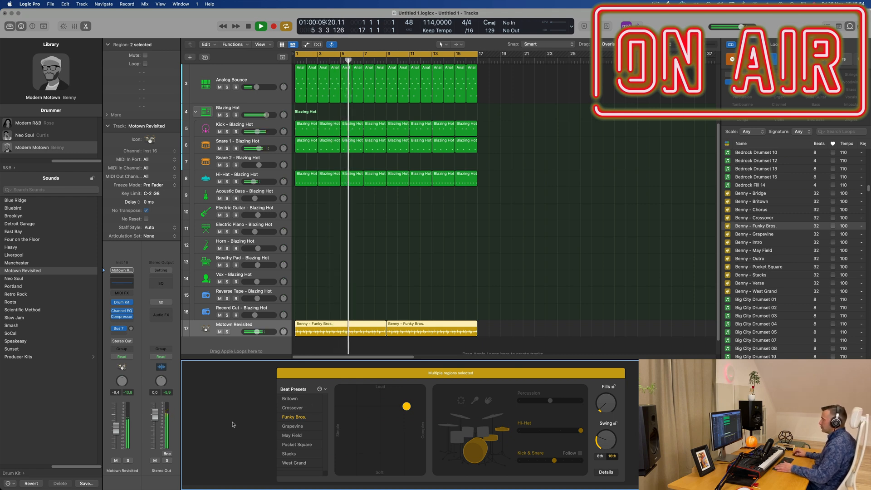
pyautogui.moveTo(605, 411); pyautogui.dragTo(609, 400)
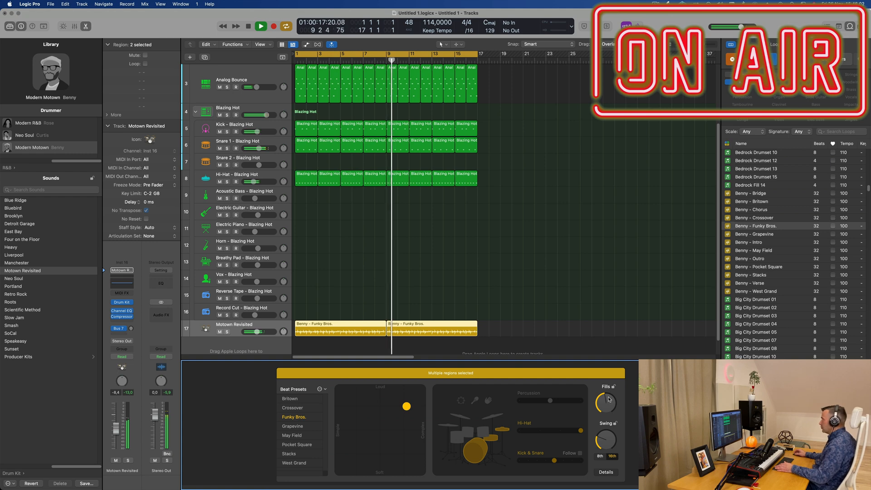
pyautogui.click(608, 252)
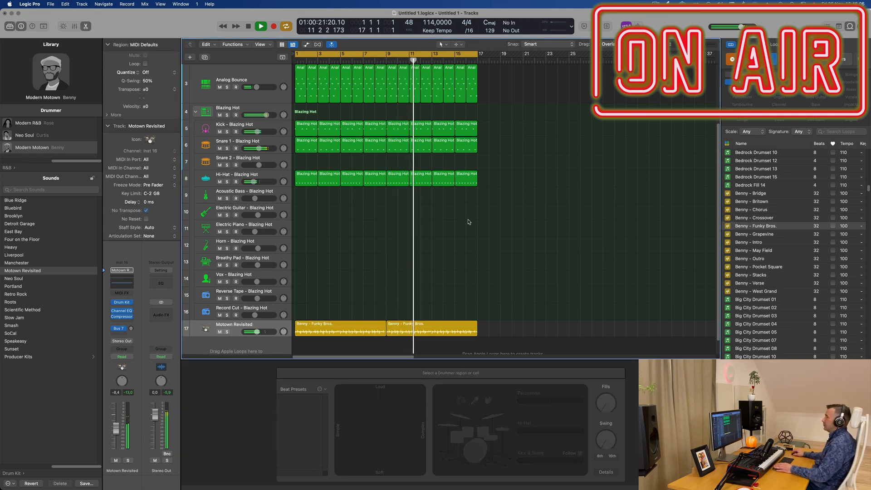
# Duplicate the first Analog Bounce track, the Alchemy bass, as an empty track directly below it
pyautogui.scroll(4, 467, 220)
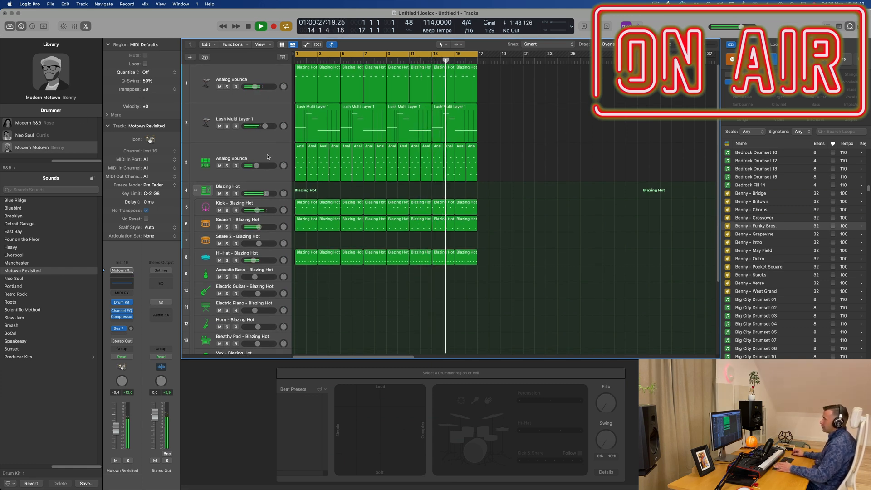
pyautogui.click(268, 173)
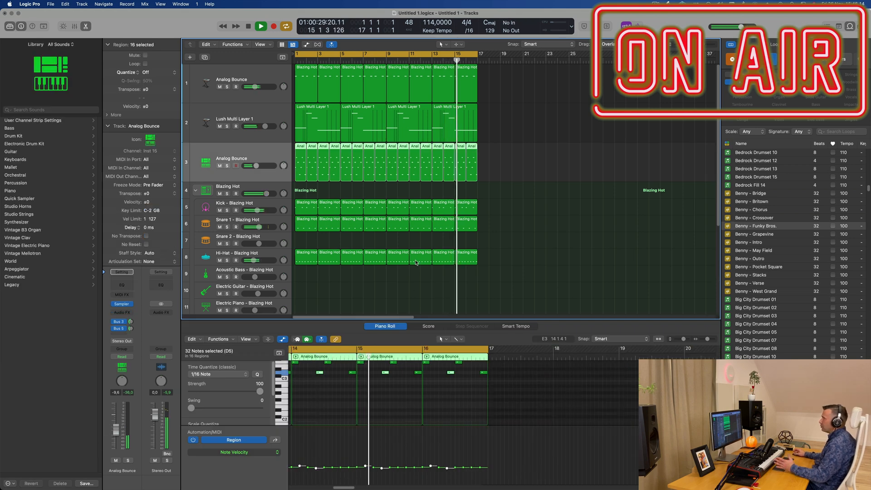
pyautogui.click(275, 123)
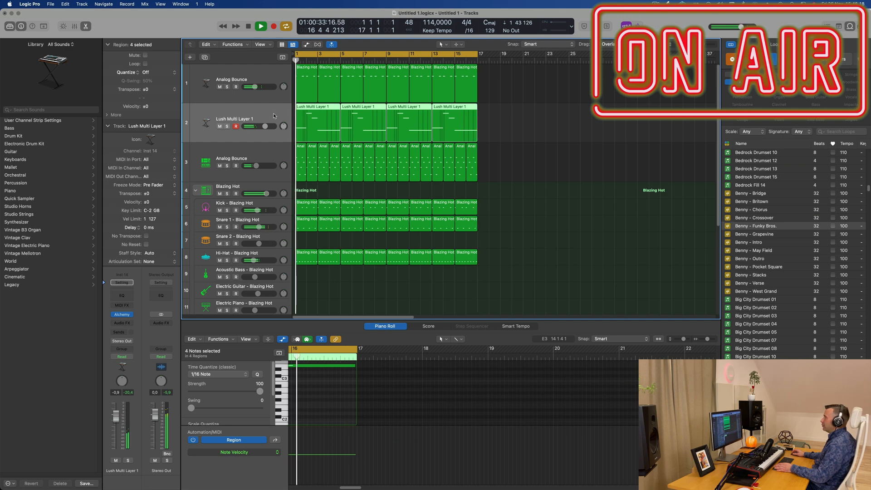
pyautogui.click(257, 151)
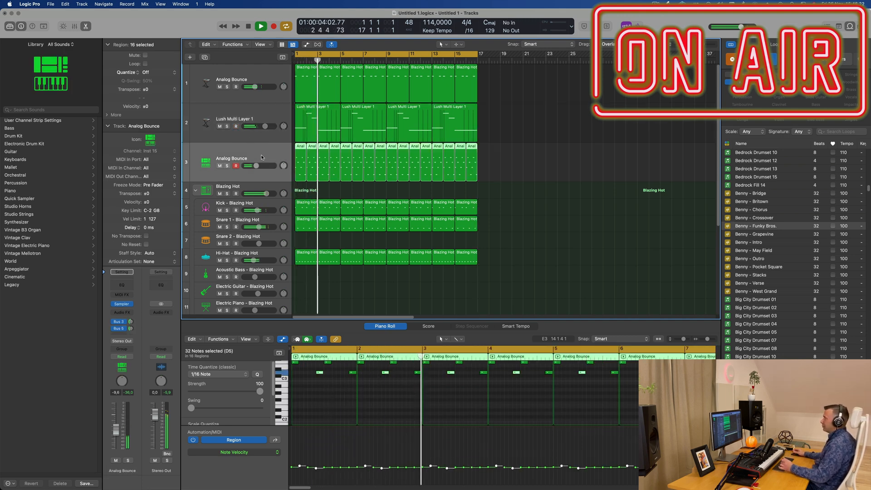
pyautogui.click(260, 99)
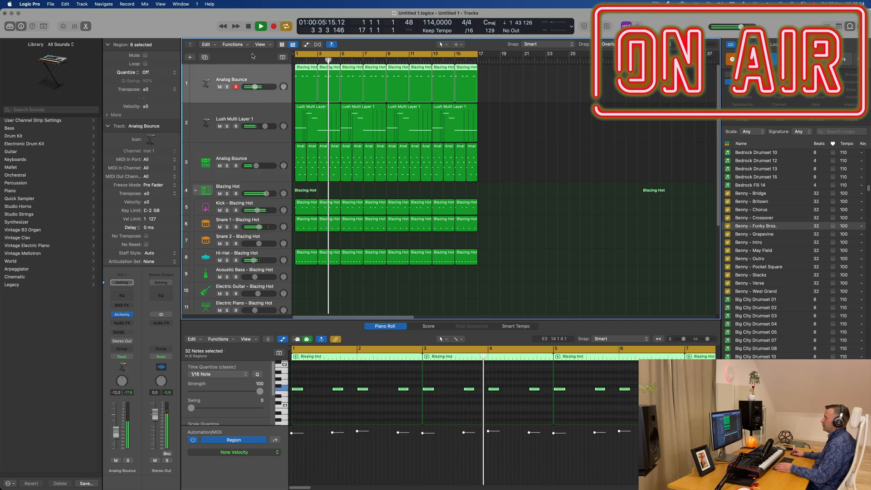
pyautogui.press('super+d')
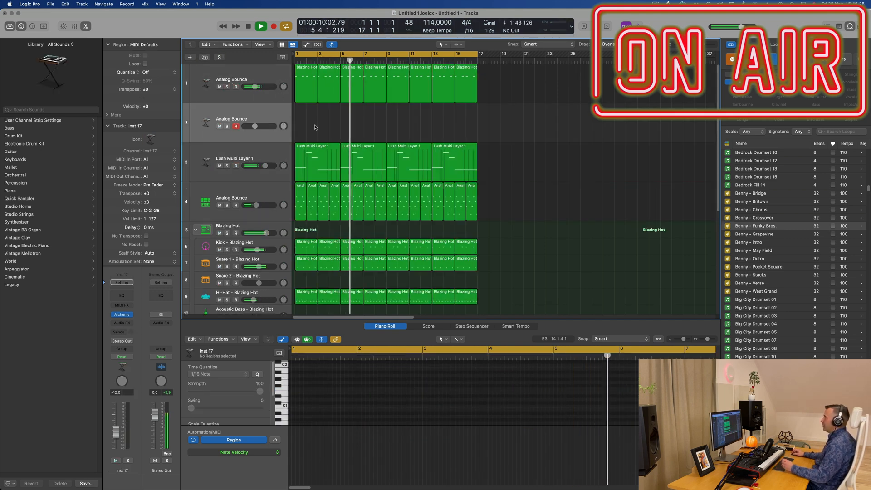
# Copy the first Lush Multi Layer 1 region onto the duplicated Analog Bounce track, starting at bar 1
pyautogui.click(323, 159)
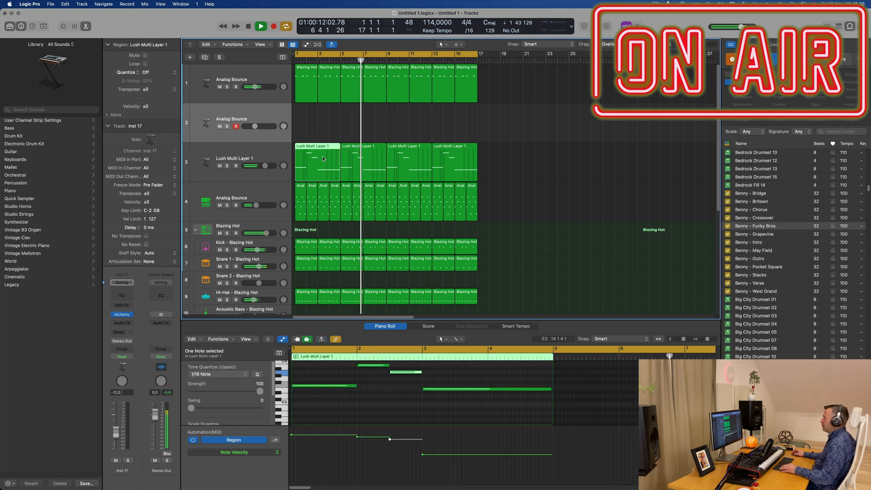
pyautogui.moveTo(322, 156); pyautogui.dragTo(322, 117)
pyautogui.scroll(2, 363, 412)
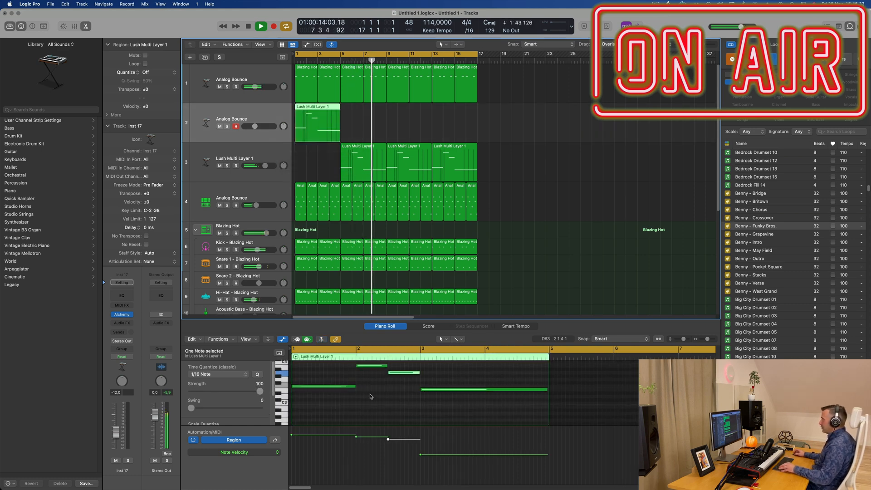
pyautogui.press('super+a')
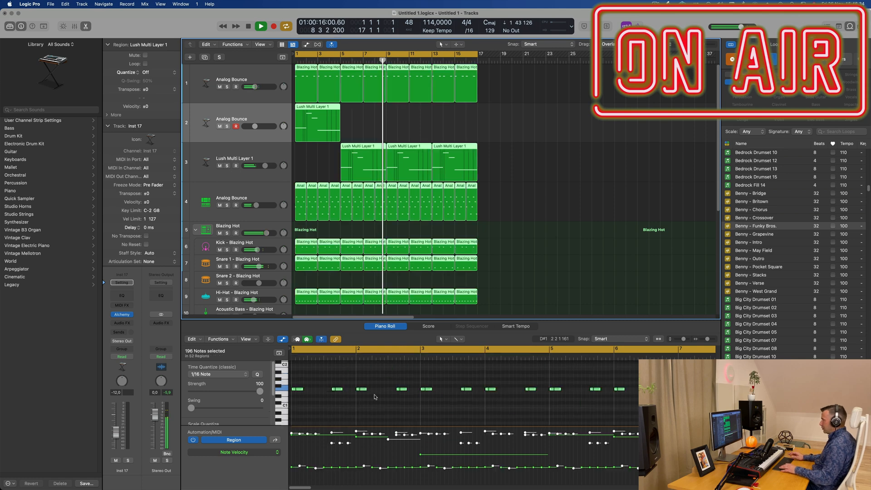
pyautogui.click(380, 127)
pyautogui.moveTo(361, 156); pyautogui.dragTo(316, 155)
pyautogui.click(316, 122)
pyautogui.click(346, 389)
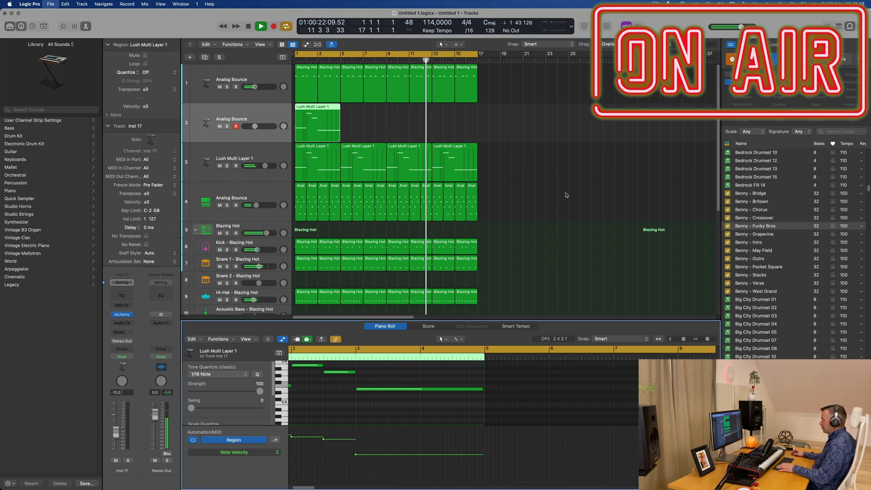
pyautogui.press('super+s')
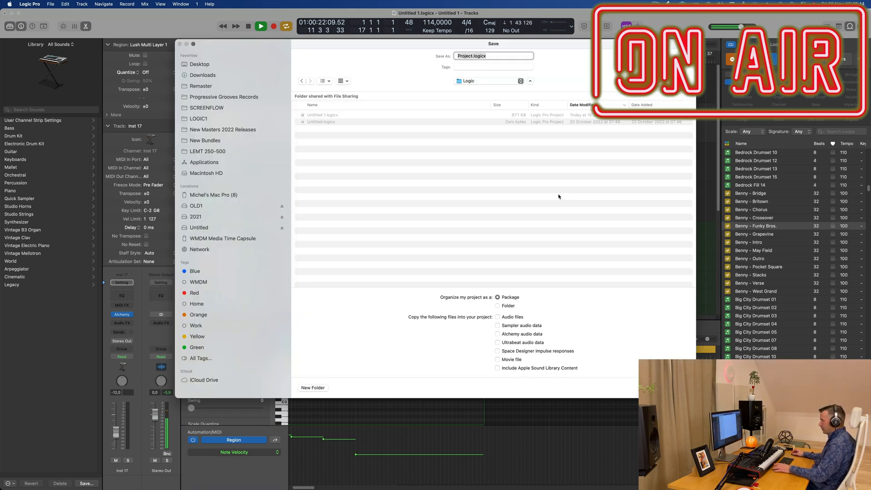
pyautogui.press('Escape')
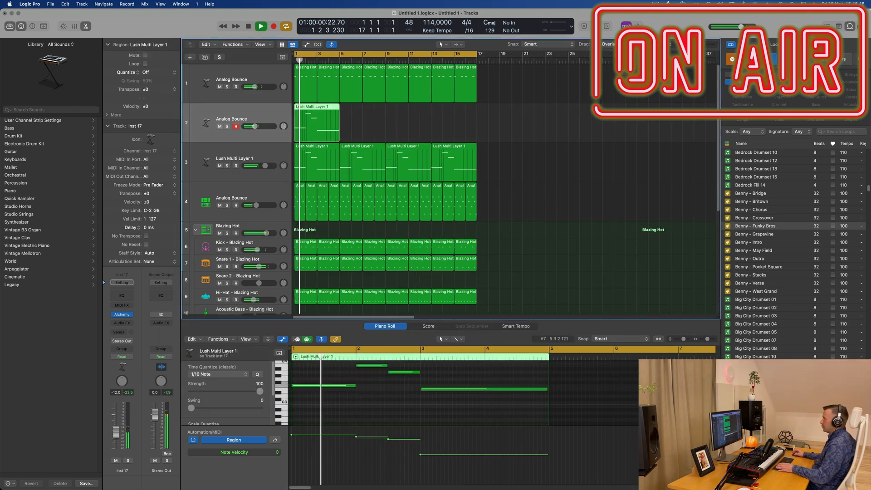
# Transpose all four notes of the copied Lush Multi Layer 1 region down in octave steps and play the result from bar 1
pyautogui.press('space')
pyautogui.click(362, 405)
pyautogui.press('super+a')
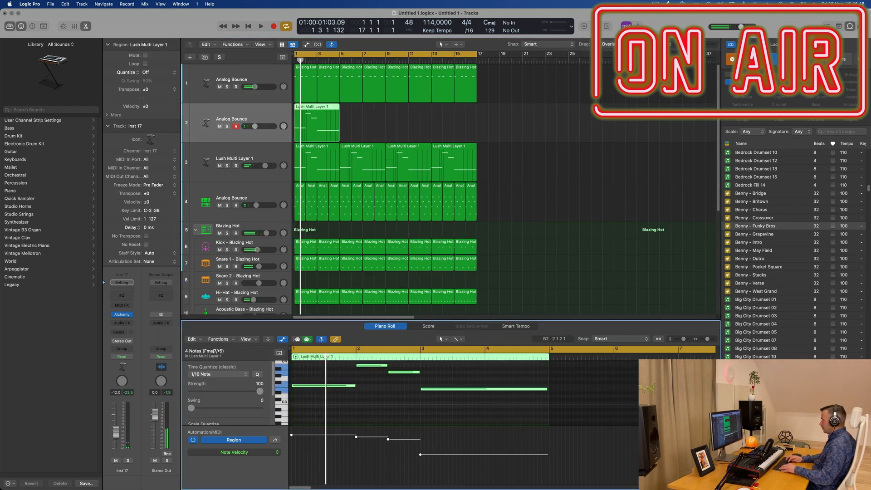
pyautogui.hotkey('alt', 'shift', 'Down')
pyautogui.press('space')
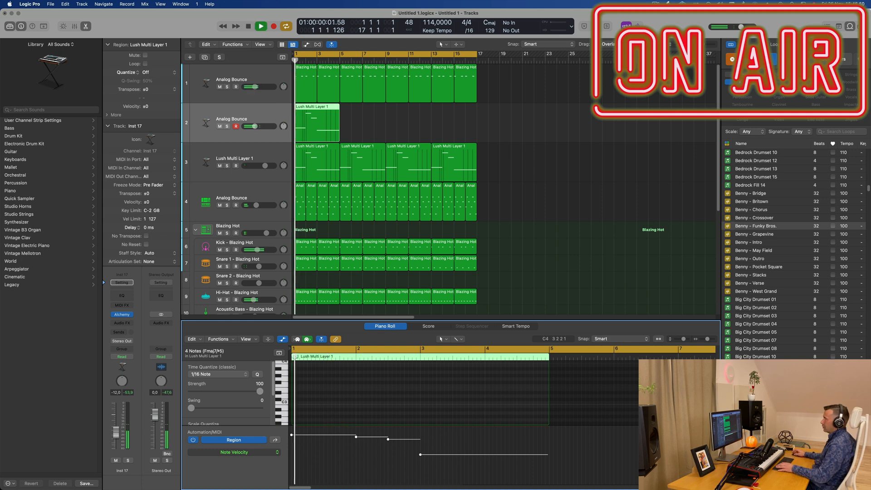
pyautogui.scroll(-5, 504, 191)
pyautogui.press('Return')
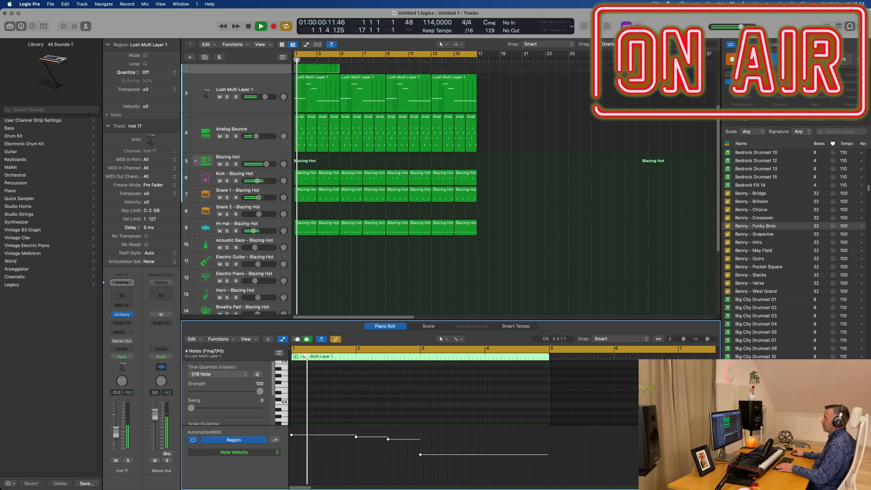
pyautogui.scroll(5, 463, 186)
pyautogui.press('space')
pyautogui.press('space')
pyautogui.press('Tab')
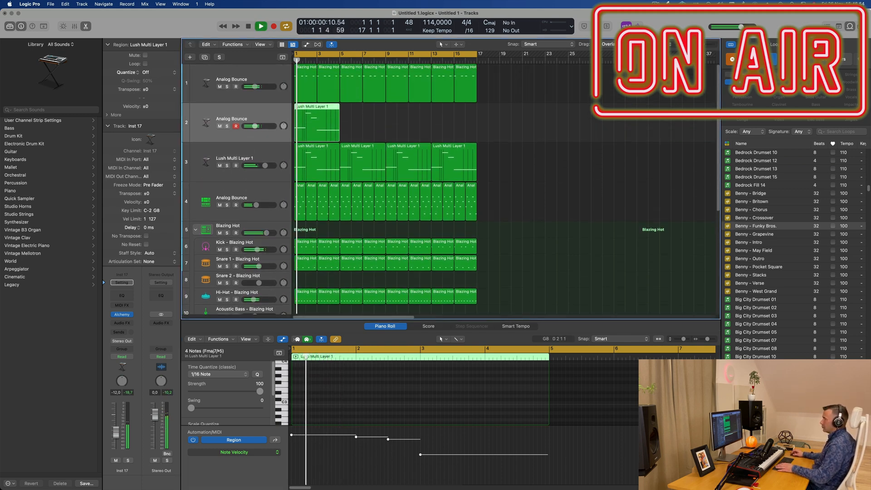
# Add an Arpeggiator MIDI effect to the second Analog Bounce track, listen with its factory default settings and close its window
pyautogui.press('space')
pyautogui.press('space')
pyautogui.press('space')
pyautogui.click(129, 306)
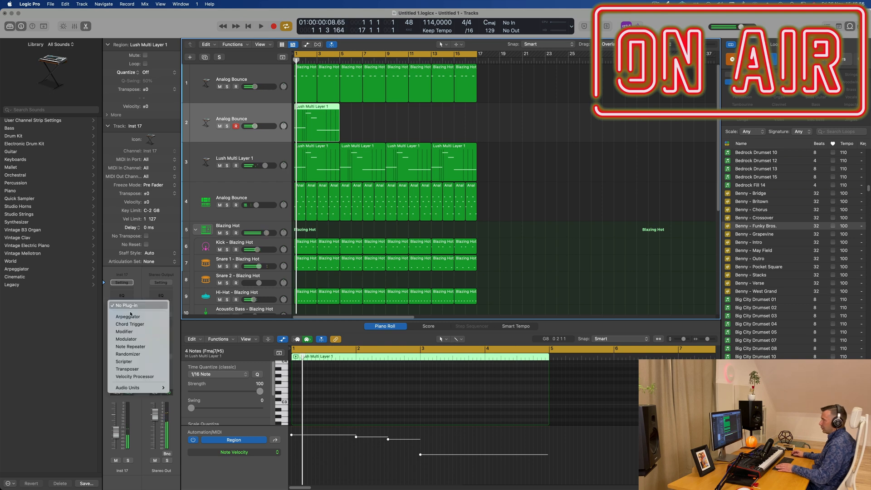
pyautogui.click(134, 319)
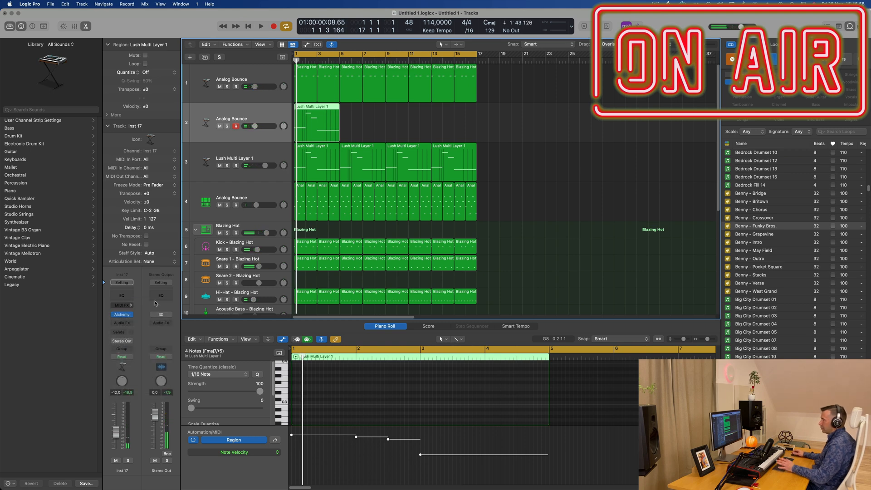
pyautogui.press('space')
pyautogui.moveTo(450, 103); pyautogui.dragTo(644, 147)
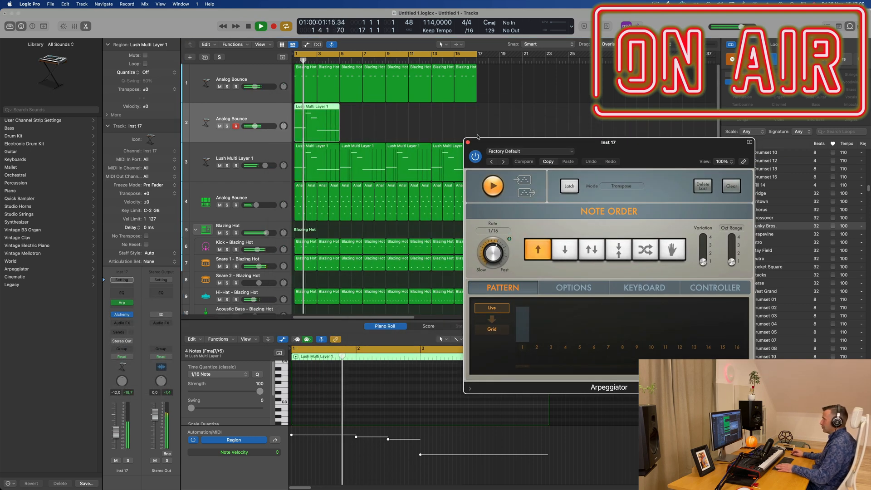
pyautogui.click(467, 141)
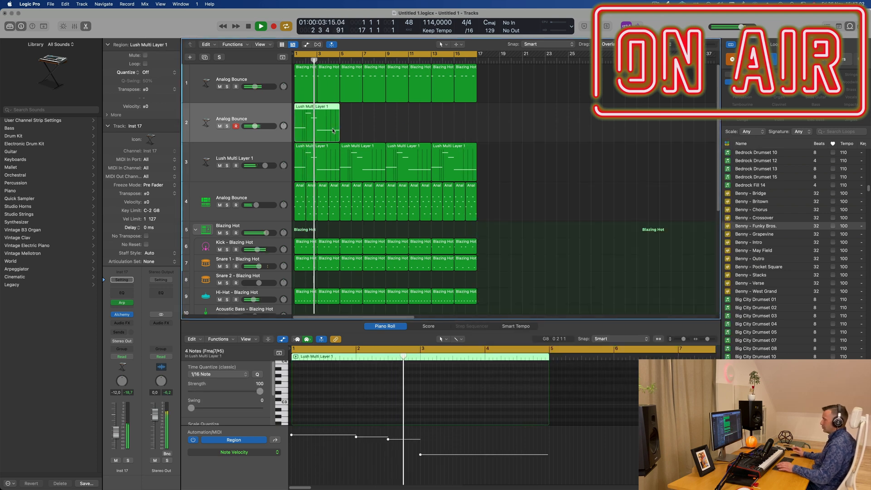
# Repeat the region on the second Analog Bounce track three times to fill 16 bars, and play with all four regions selected
pyautogui.press('super+r')
pyautogui.press('super+r')
pyautogui.press('super+r')
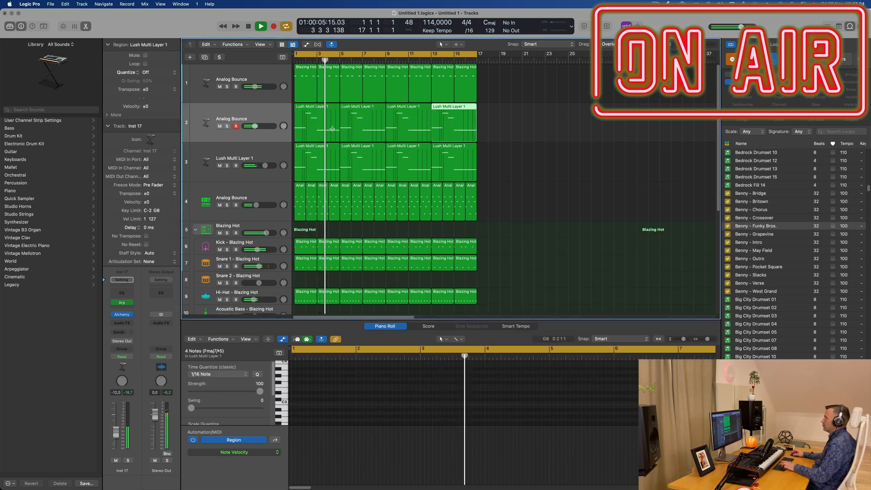
pyautogui.press('space')
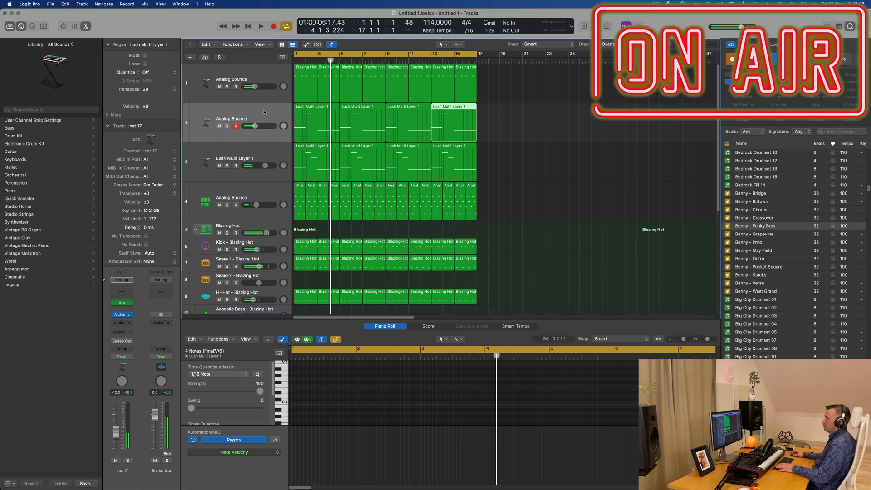
pyautogui.click(264, 111)
pyautogui.press('space')
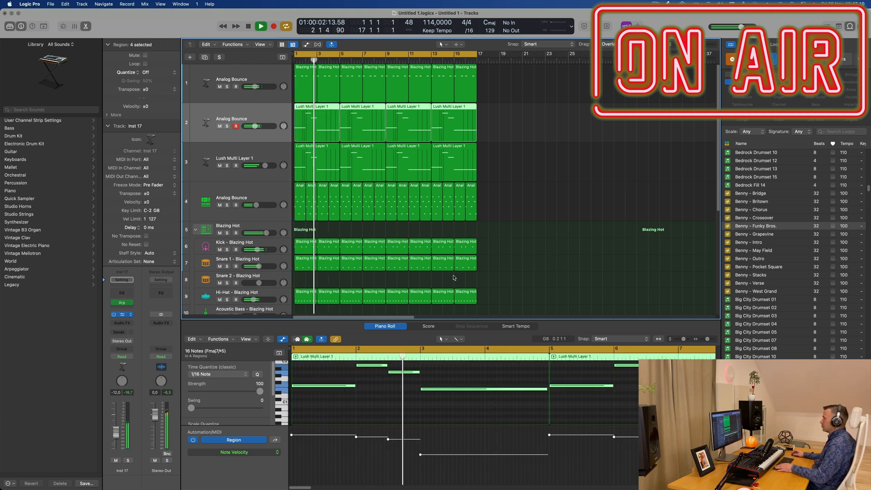
# Audition Alchemy's Aggressive Punch, Trashy Thin and Dirty Punch snapshots, choose Sub Click with the cutoff at about 32%, and close the plug-in
pyautogui.press('v')
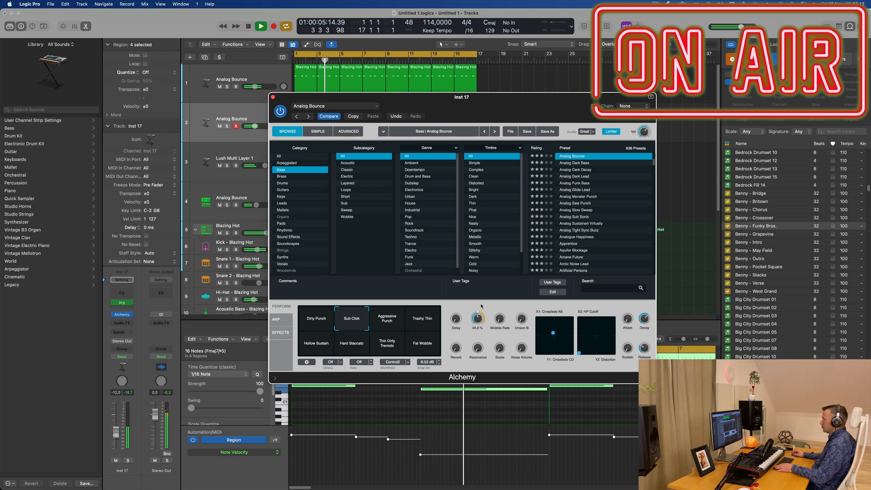
pyautogui.click(381, 324)
pyautogui.click(421, 322)
pyautogui.click(316, 325)
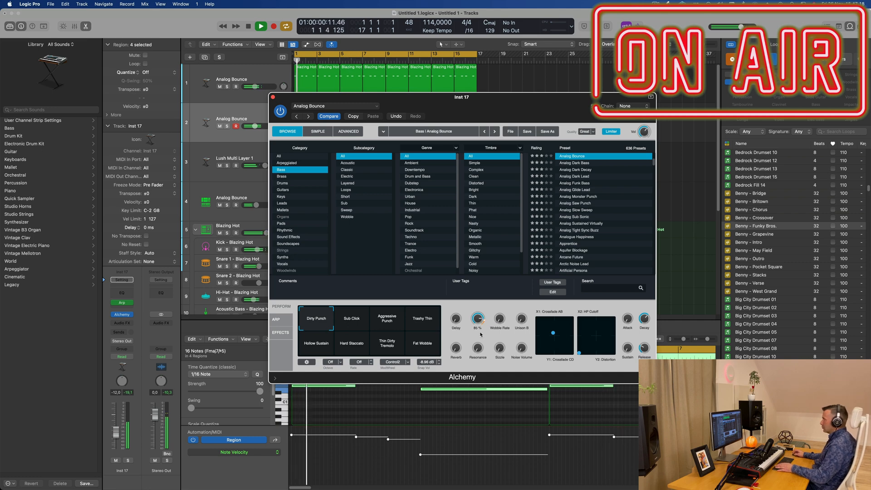
pyautogui.click(363, 329)
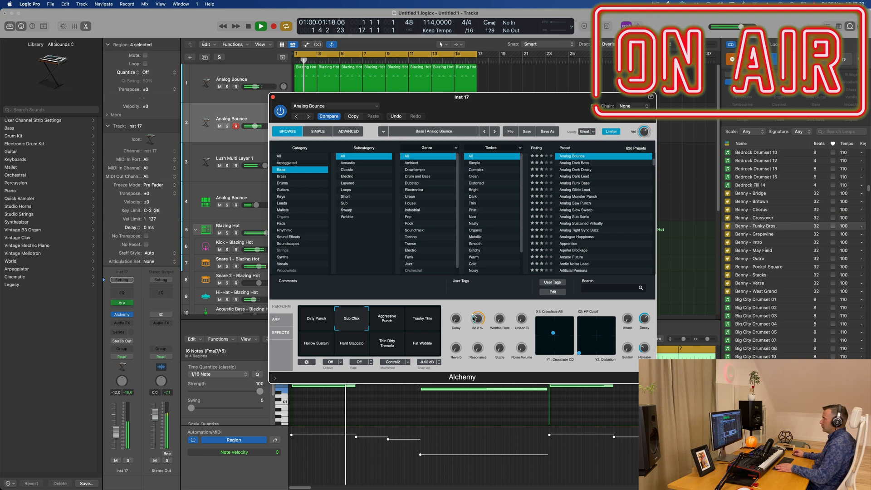
pyautogui.click(285, 76)
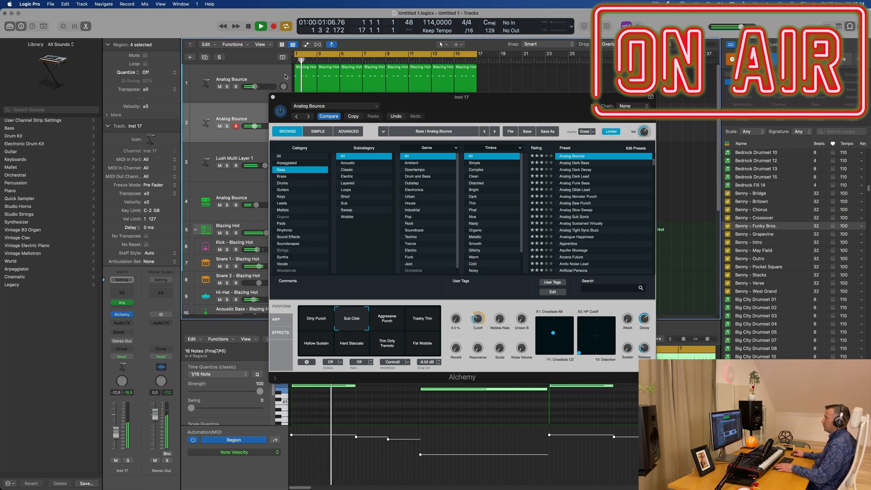
pyautogui.click(273, 97)
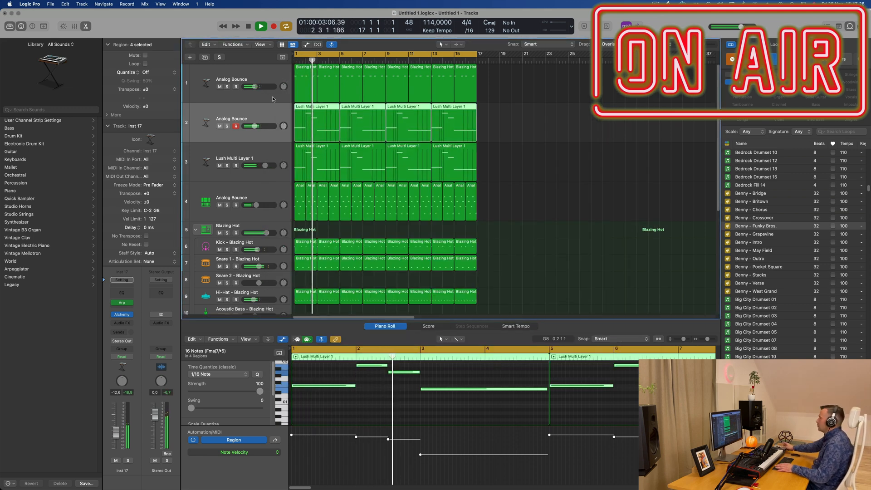
# Select all regions and repeat them three times so the arrangement runs up to bar 65
pyautogui.scroll(-4, 533, 208)
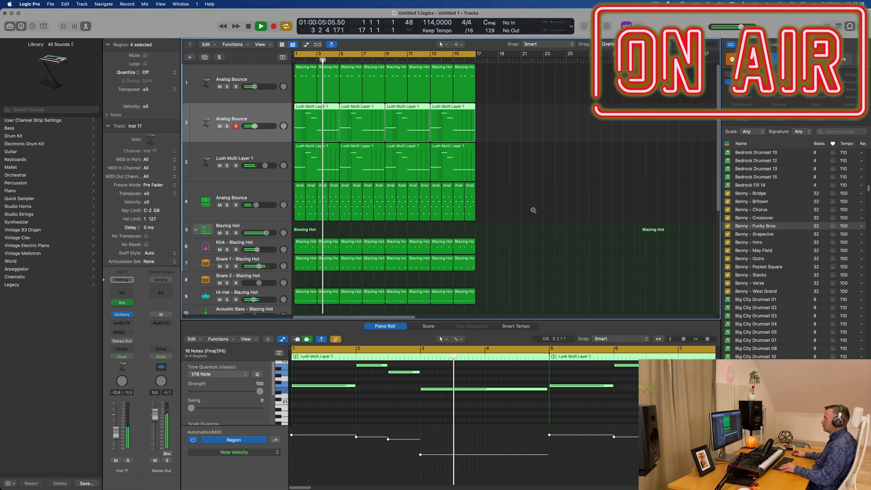
pyautogui.click(519, 197)
pyautogui.scroll(1, 522, 198)
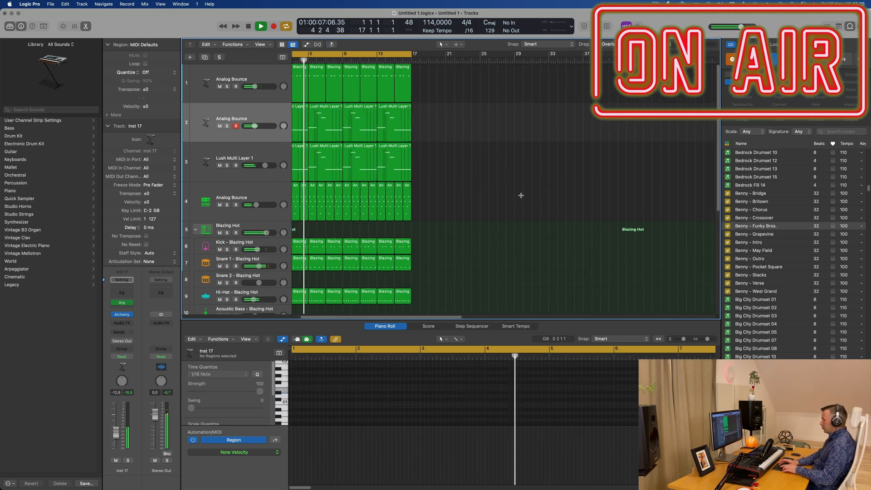
pyautogui.press('super+a')
pyautogui.press('super+r')
pyautogui.press('super+r')
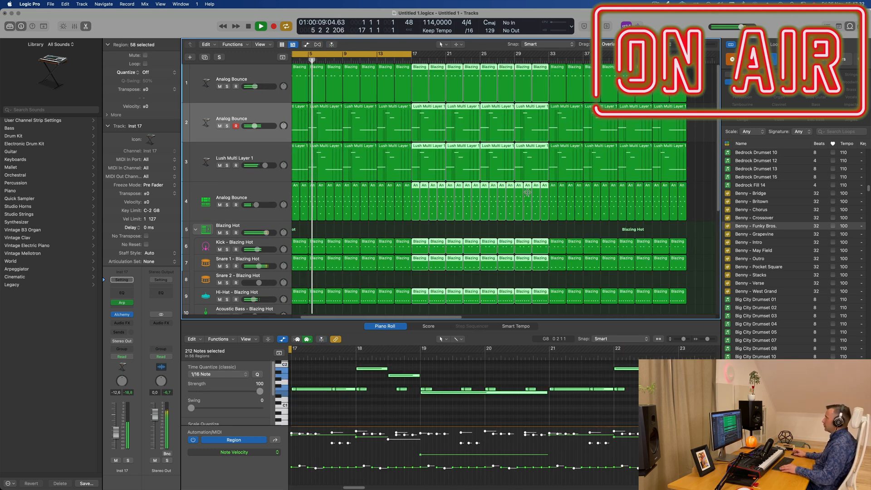
pyautogui.scroll(-5, 513, 191)
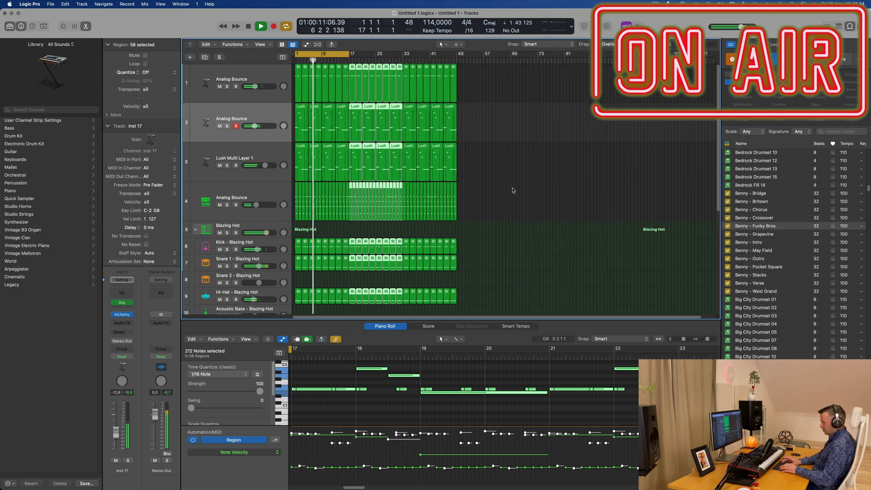
pyautogui.press('super+r')
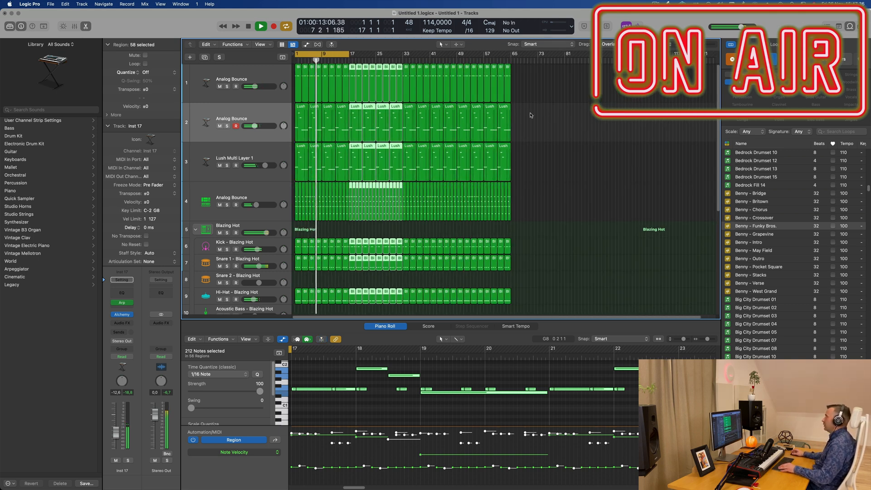
# Extend the cycle range to end at bar 65, matching the arrangement, and deselect the regions
pyautogui.moveTo(349, 55); pyautogui.dragTo(512, 77)
pyautogui.click(566, 158)
pyautogui.scroll(1, 565, 158)
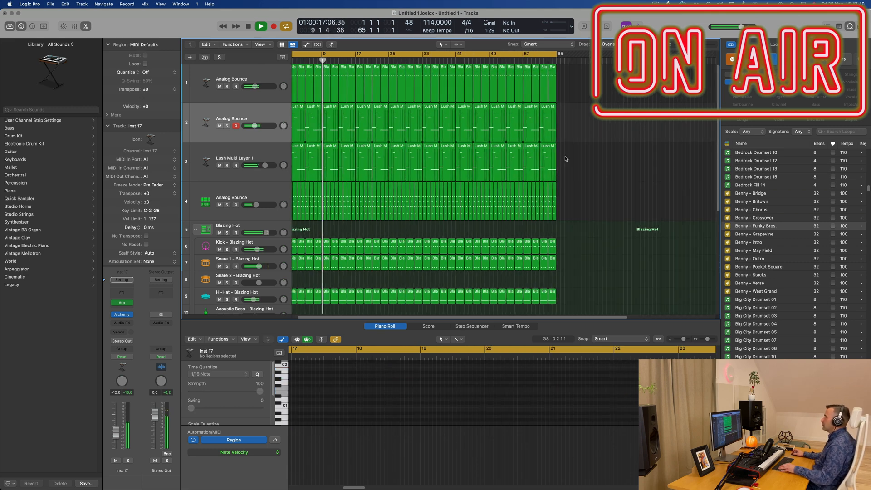
pyautogui.scroll(-2, 569, 159)
pyautogui.scroll(-2, 575, 162)
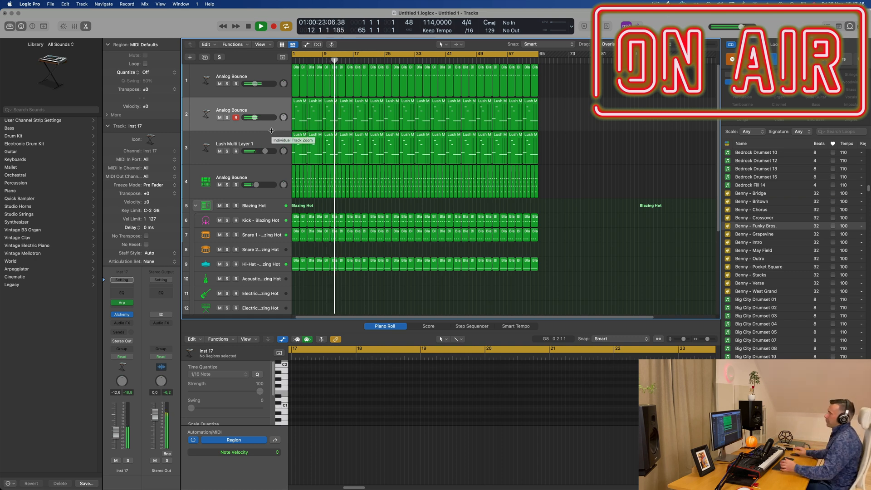
# Audition the Reverse Tape, Record Cut and Breathy Pad tracks of the Blazing Hot stack
pyautogui.scroll(-5, 270, 204)
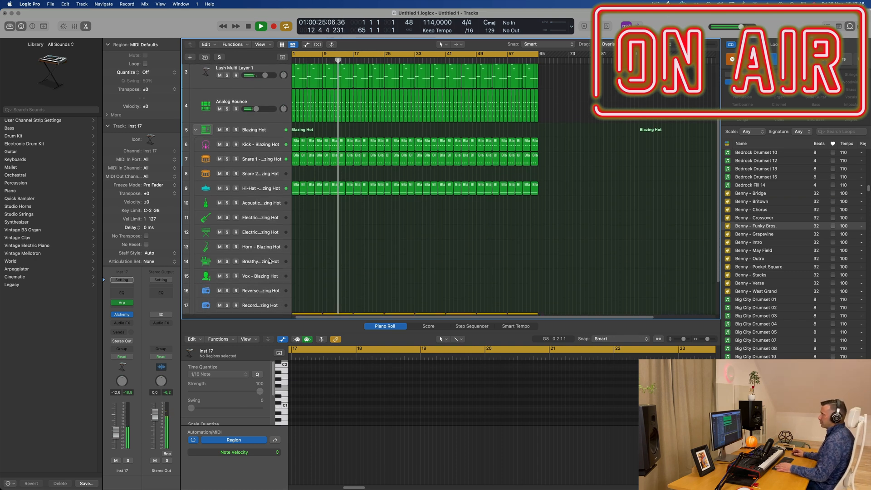
pyautogui.scroll(-1, 271, 261)
pyautogui.click(264, 280)
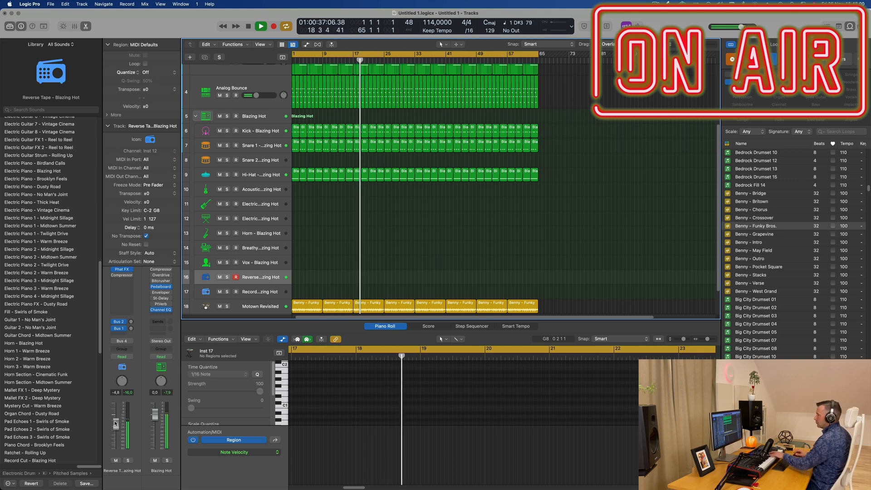
pyautogui.click(266, 292)
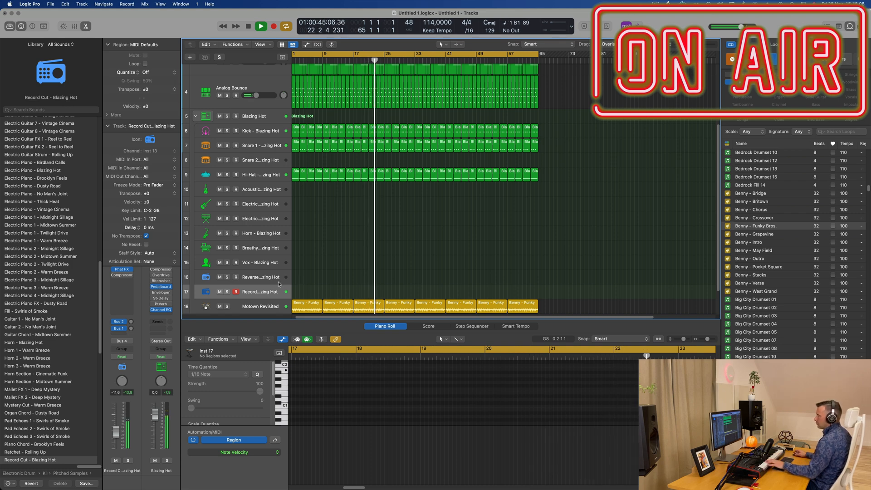
pyautogui.click(263, 248)
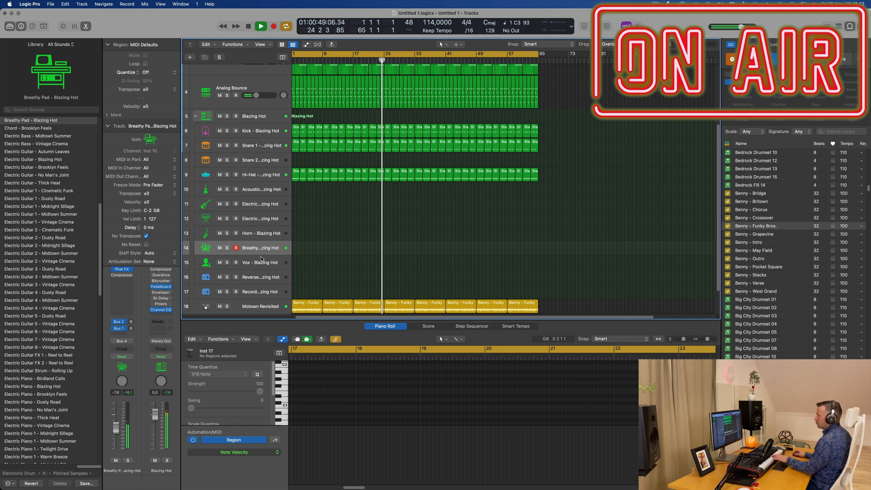
# Lower the Vox - Blazing Hot track's volume to -12.4 dB and raise its Bus 1 and Bus 2 sends
pyautogui.click(263, 263)
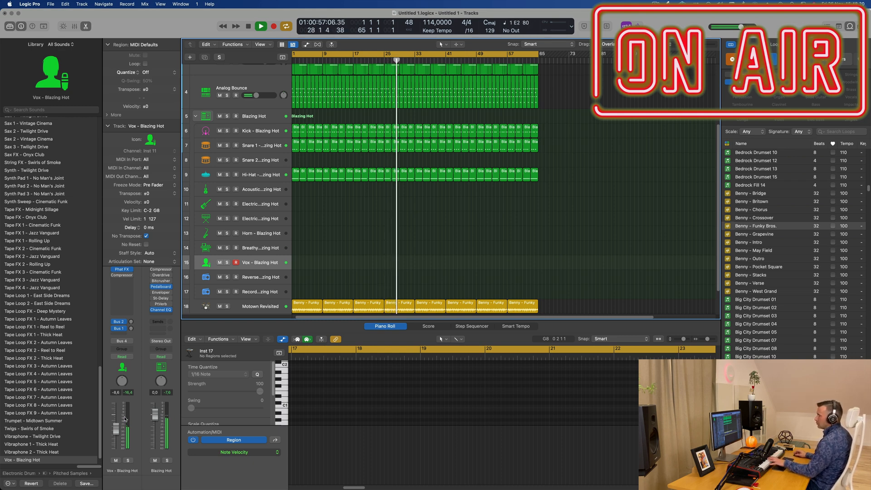
pyautogui.click(132, 323)
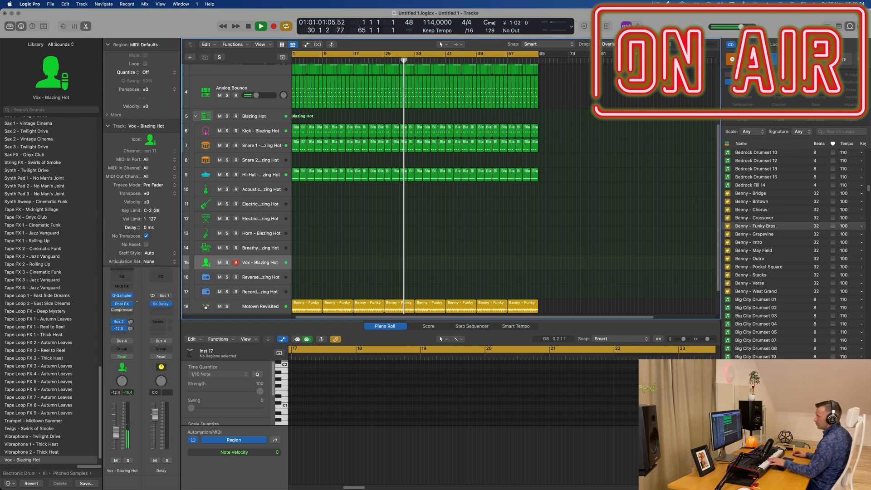
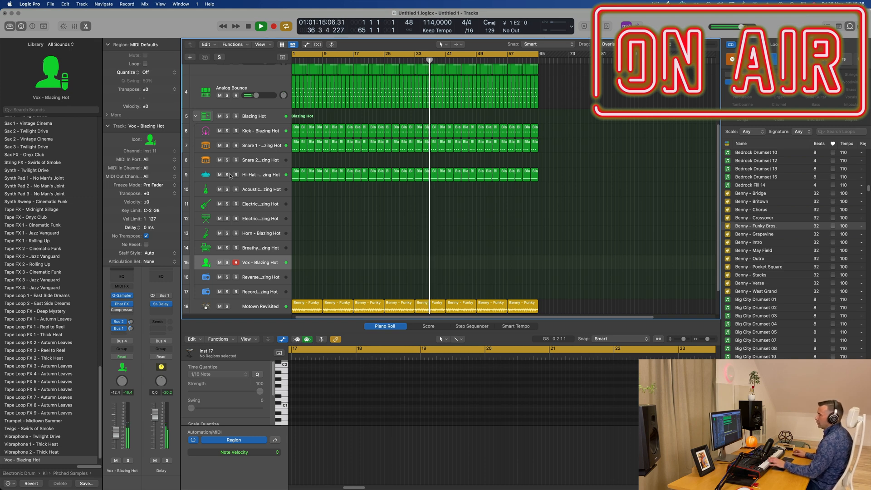
# Collapse the Blazing Hot track stack and raise the volume of the Analog Bounce track just above it to -6.4 dB
pyautogui.click(262, 191)
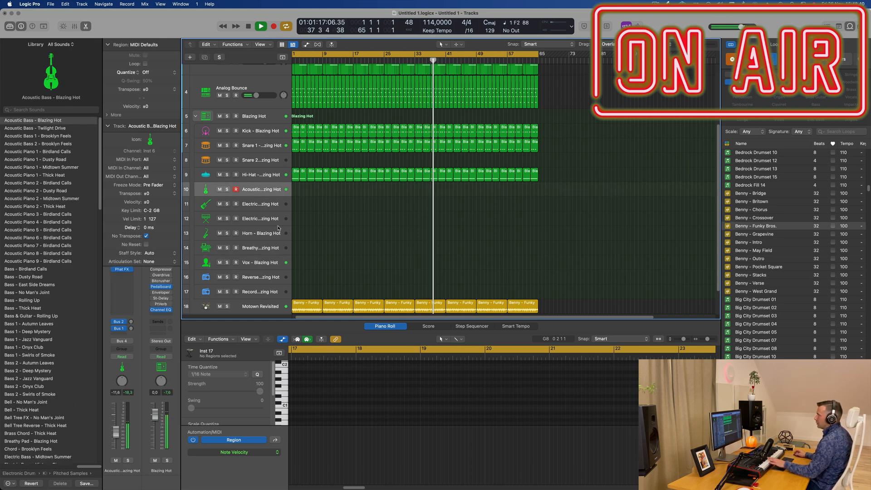
pyautogui.scroll(3, 198, 151)
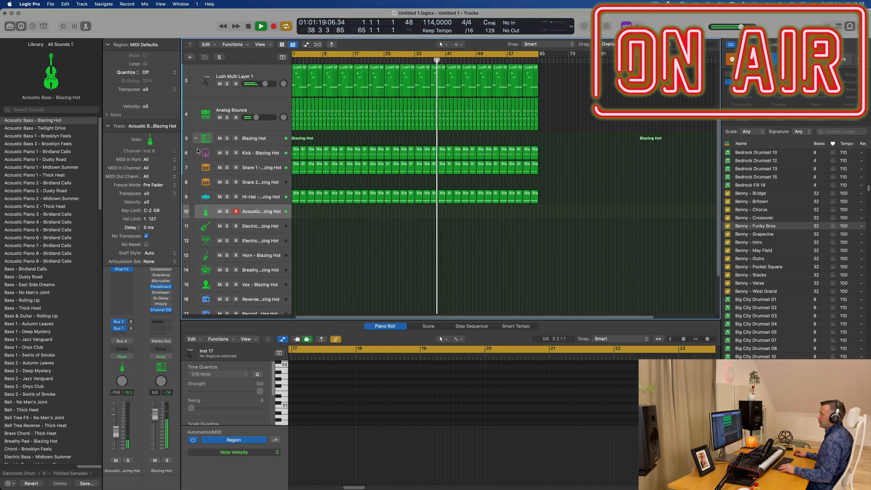
pyautogui.click(195, 139)
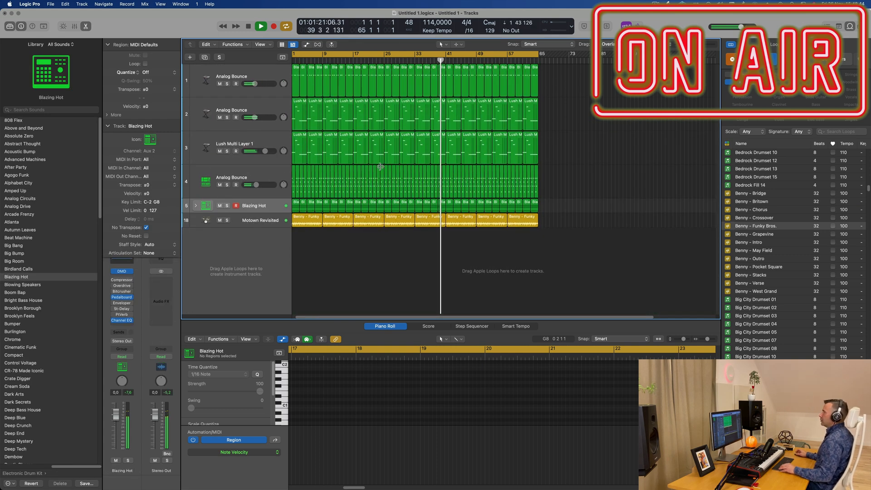
pyautogui.click(272, 171)
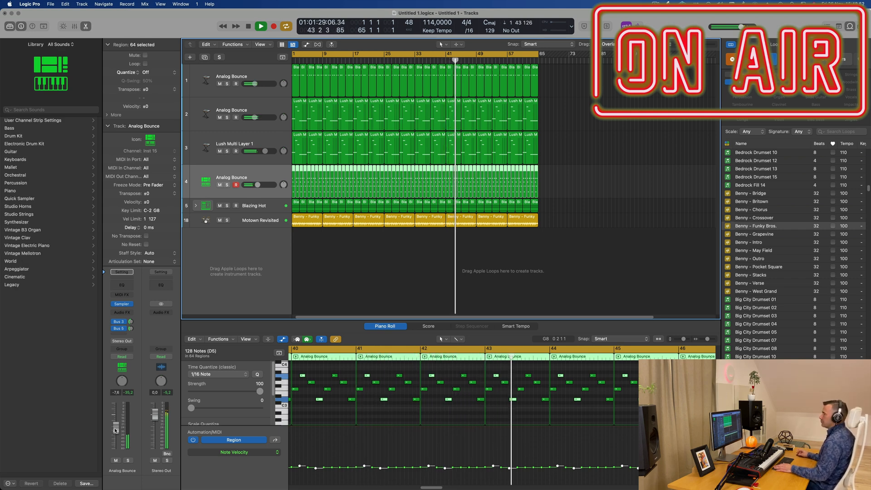
pyautogui.click(268, 142)
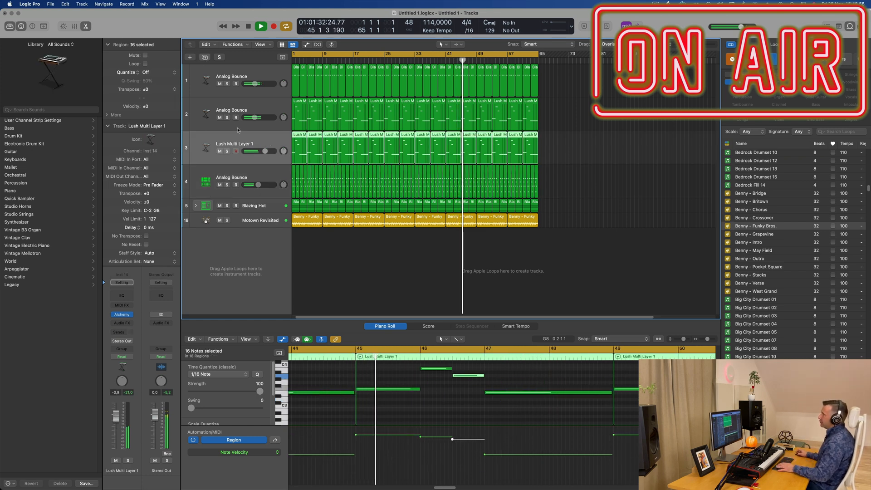
pyautogui.press('super+d')
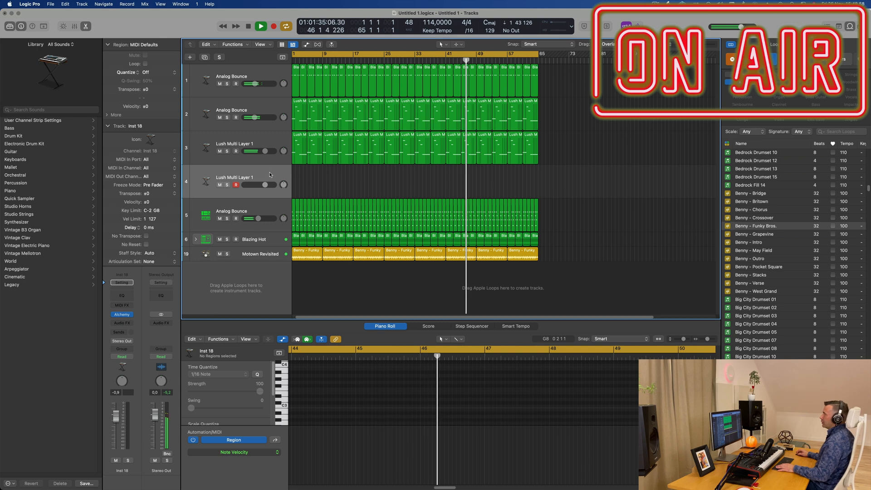
pyautogui.press('super+z')
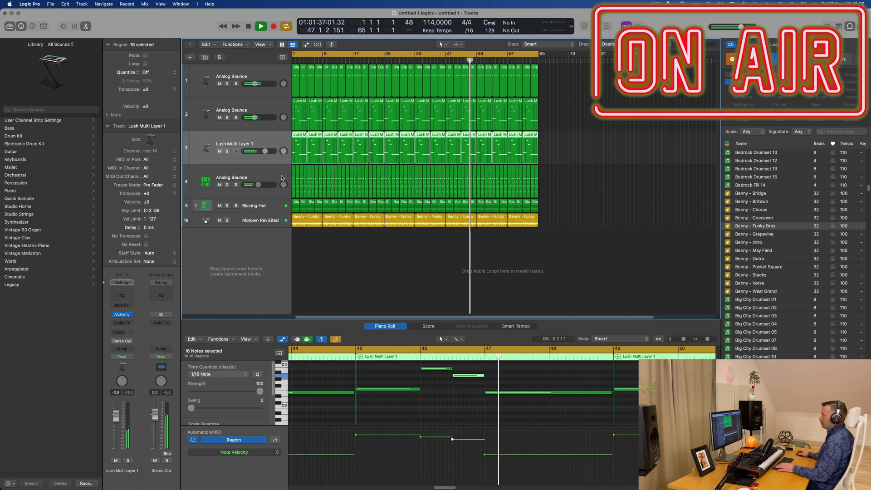
# Duplicate the Analog Bounce track above Blazing Hot and load the processed piano patch Nylon Synth Piano on the copy
pyautogui.click(269, 175)
pyautogui.press('super+d')
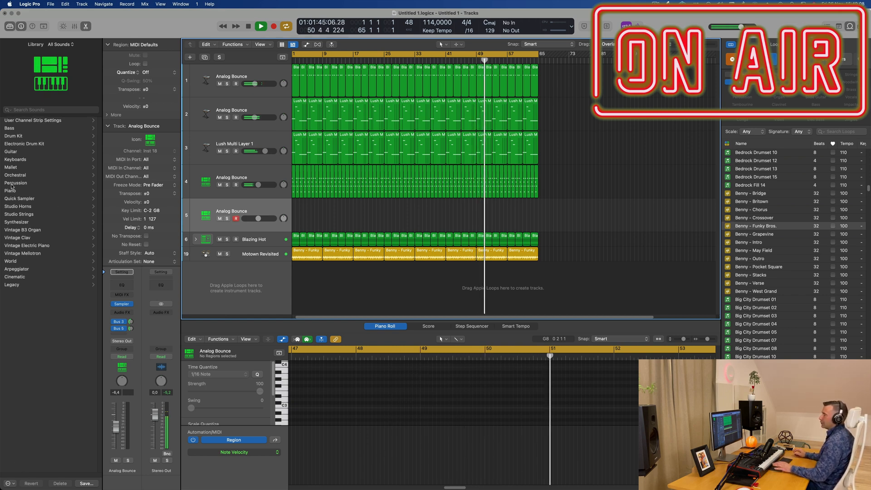
pyautogui.click(28, 191)
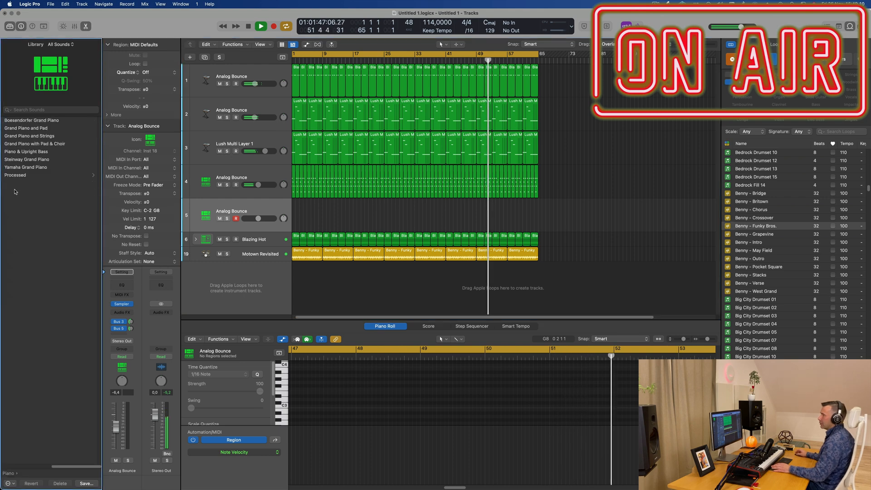
pyautogui.click(34, 176)
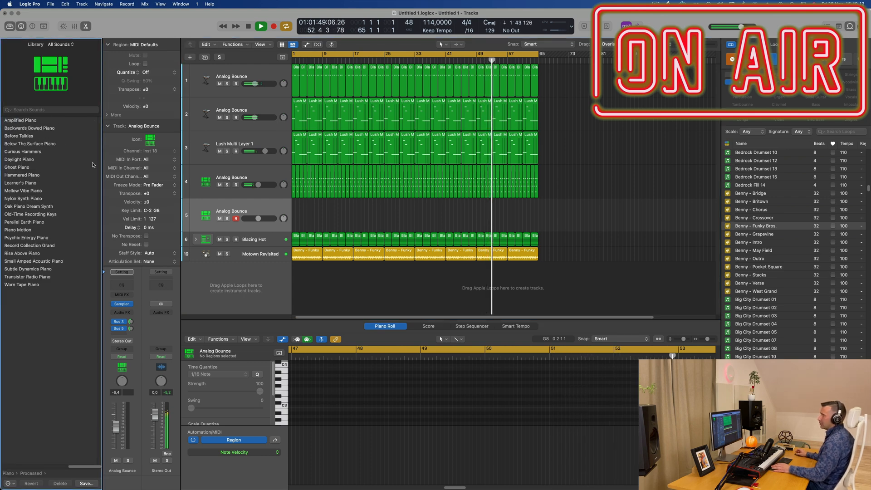
pyautogui.click(33, 199)
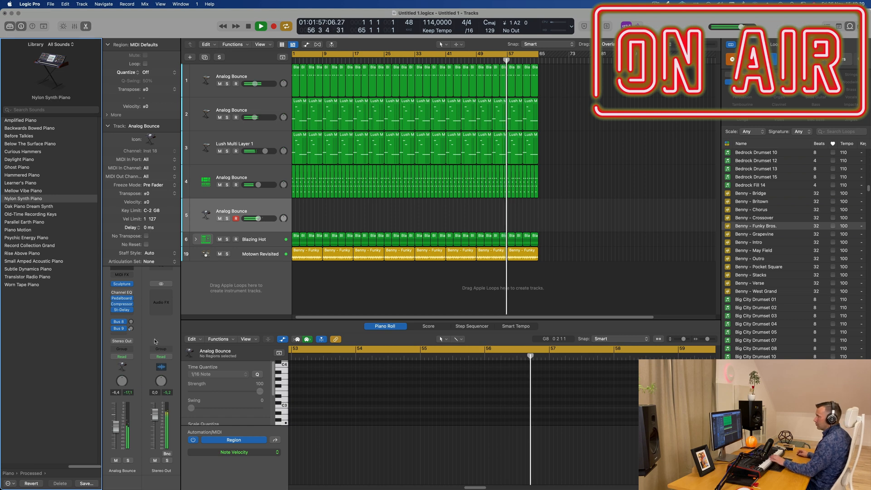
# Add a Bus 3 send to Aux 4 on the Nylon Synth Piano track and raise the send level
pyautogui.click(118, 335)
pyautogui.moveTo(137, 344)
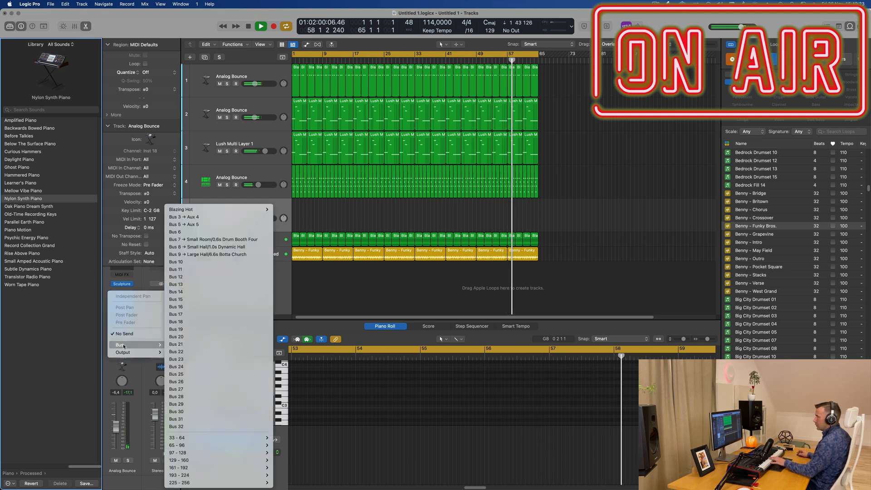
pyautogui.click(214, 217)
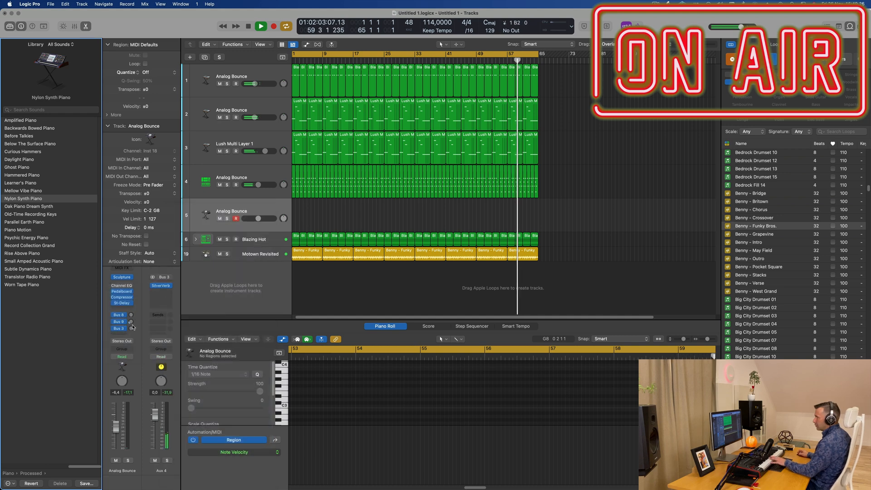
pyautogui.moveTo(131, 328); pyautogui.dragTo(134, 307)
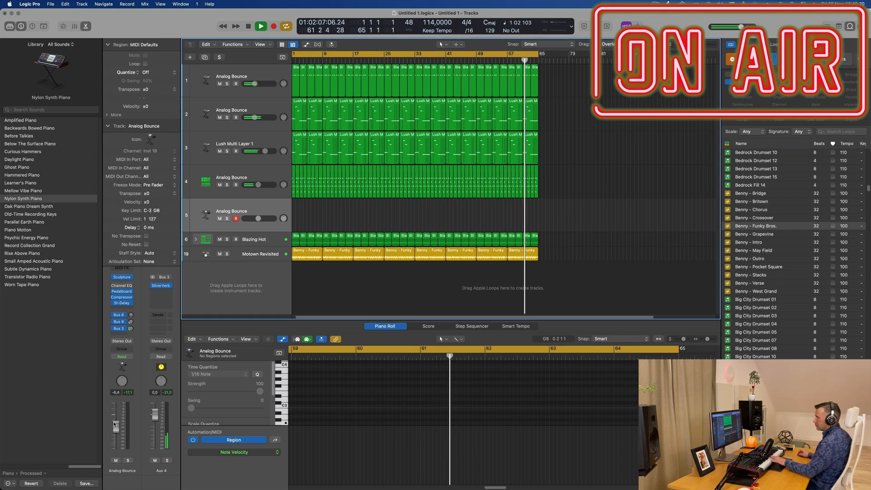
# Load the Oak Piano Dream Synth patch on the duplicated track and reroute its Bus 7 send to Bus 3 (Aux 4)
pyautogui.click(32, 207)
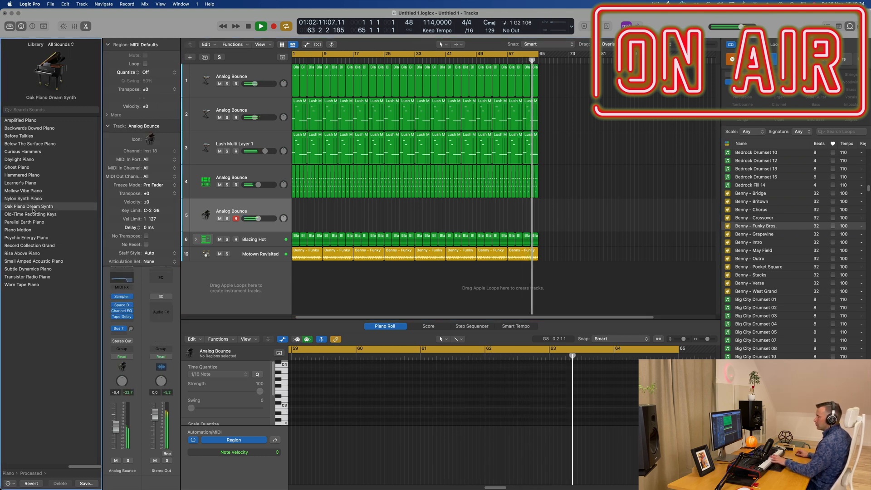
pyautogui.click(131, 329)
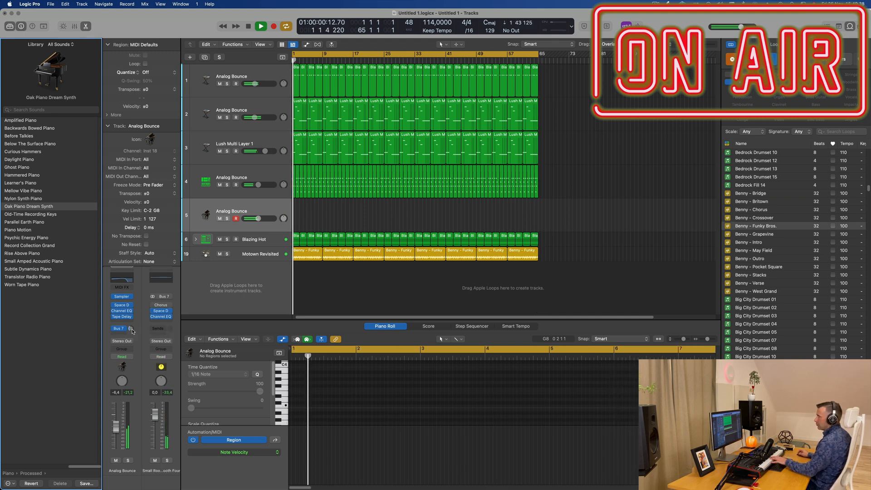
pyautogui.moveTo(132, 329); pyautogui.dragTo(133, 323)
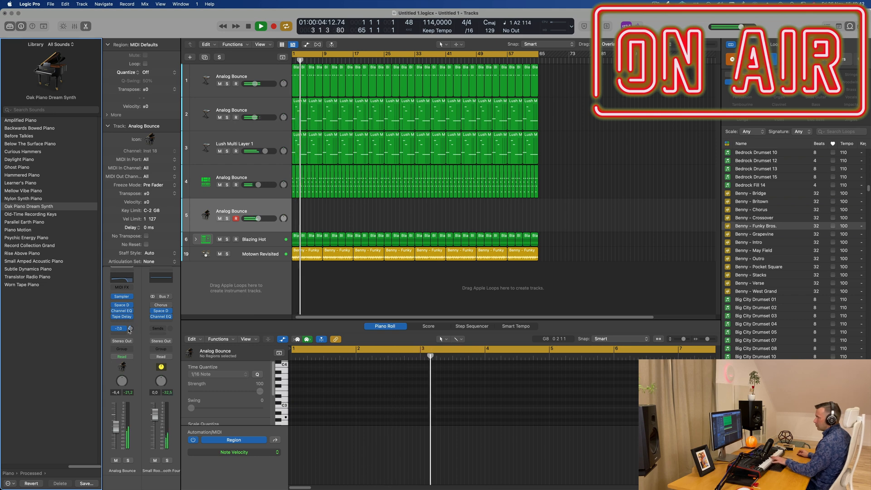
pyautogui.click(125, 328)
pyautogui.moveTo(136, 388)
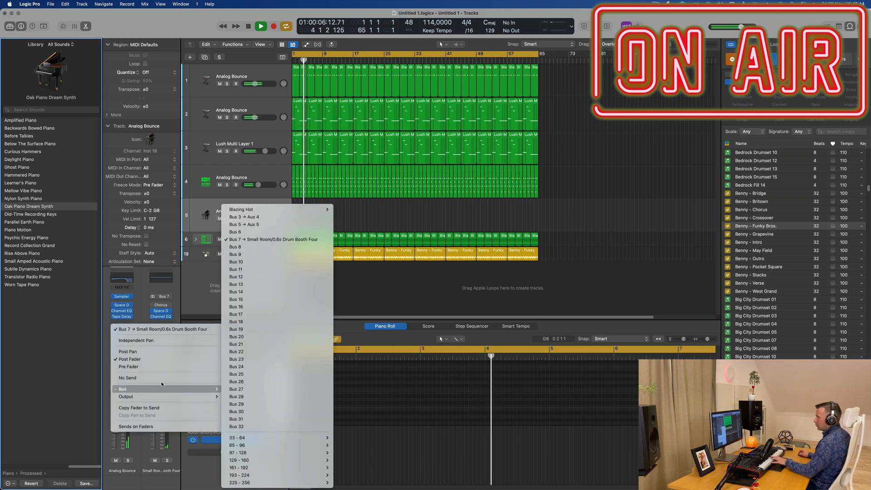
pyautogui.click(252, 218)
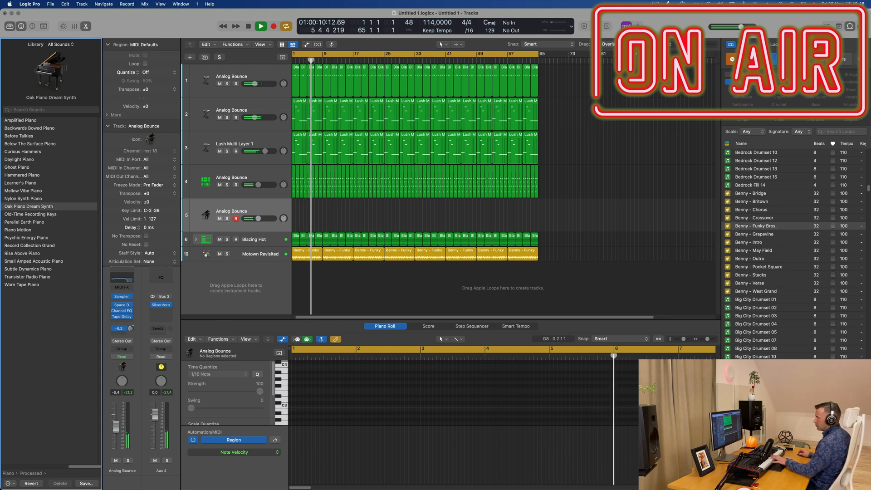
# Add a second send to Bus 5 (Aux 5) on the Oak Piano Dream Synth track and raise its level
pyautogui.click(119, 328)
pyautogui.moveTo(121, 345)
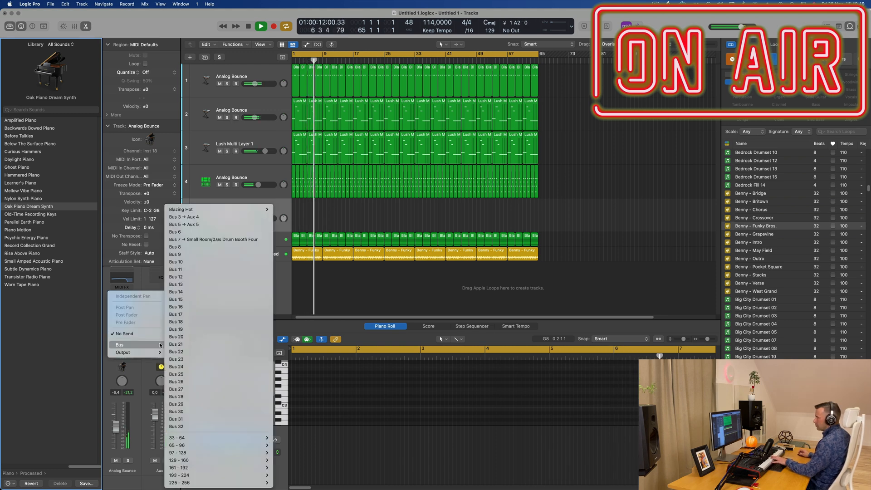
pyautogui.click(198, 225)
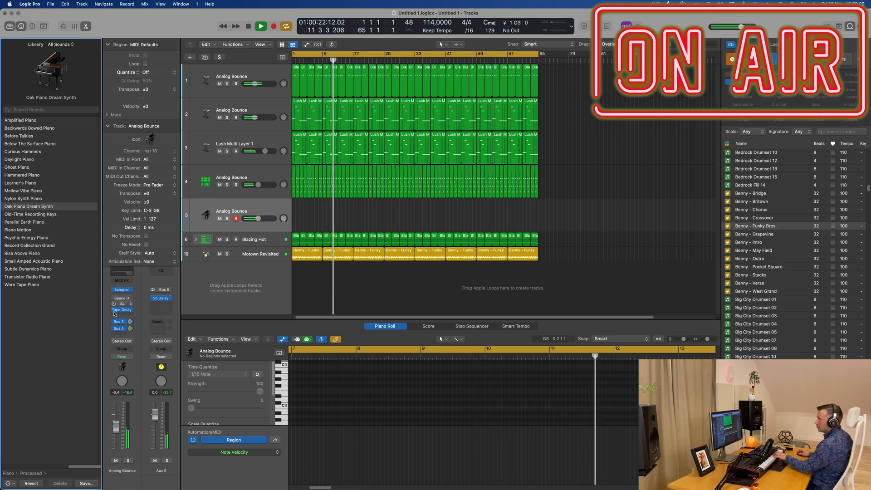
# Bypass and re-enable insert effects on the Oak Piano Dream Synth track and open its Space Designer reverb
pyautogui.moveTo(113, 298); pyautogui.dragTo(113, 308)
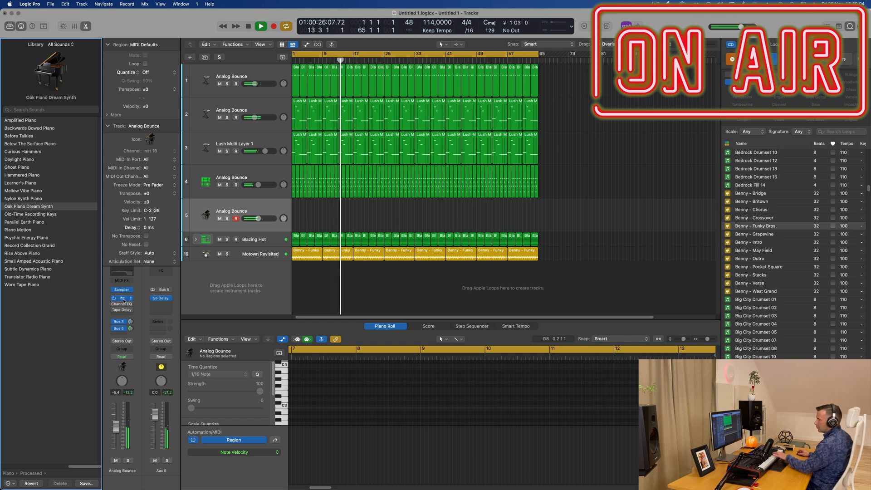
pyautogui.click(123, 301)
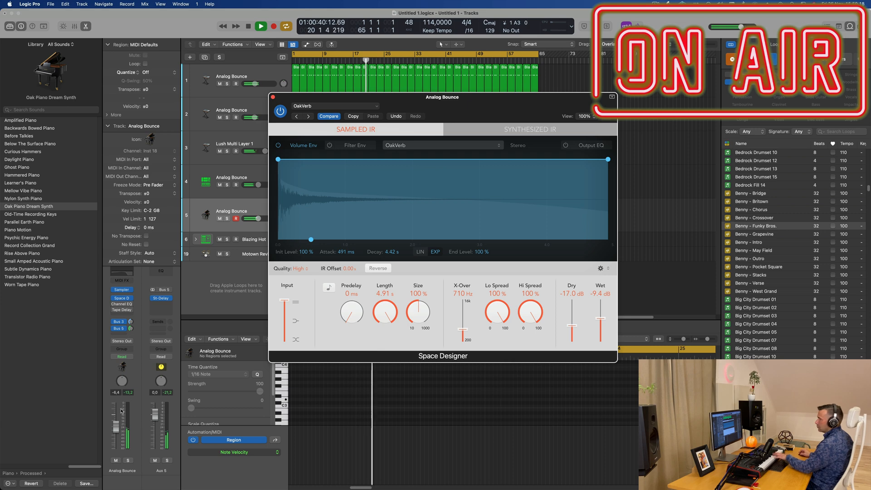
pyautogui.click(114, 304)
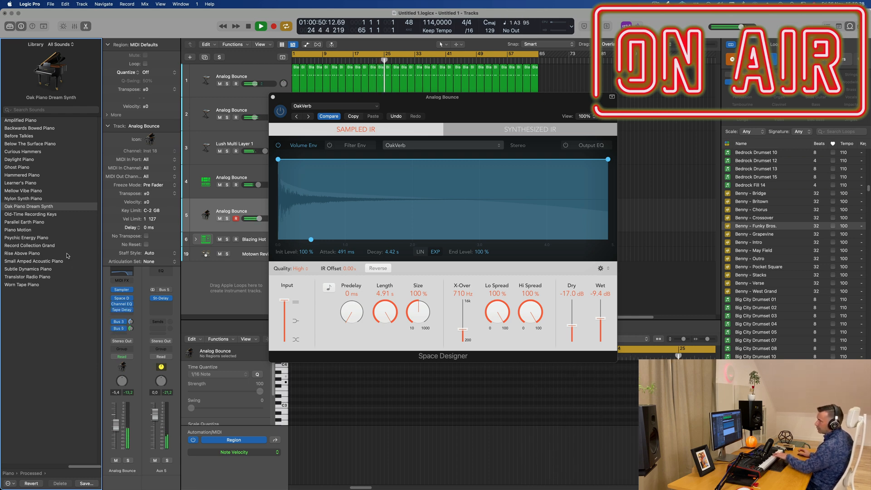
# Try the Old-Time Recording Keys and Parallel Earth Piano patches on track 5, raising the latter's Tape Delay wet output to 100%
pyautogui.click(38, 215)
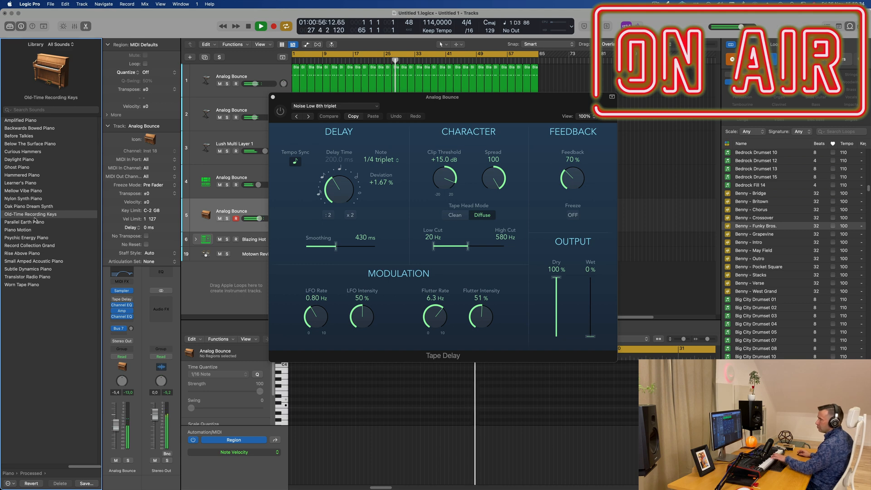
pyautogui.click(32, 223)
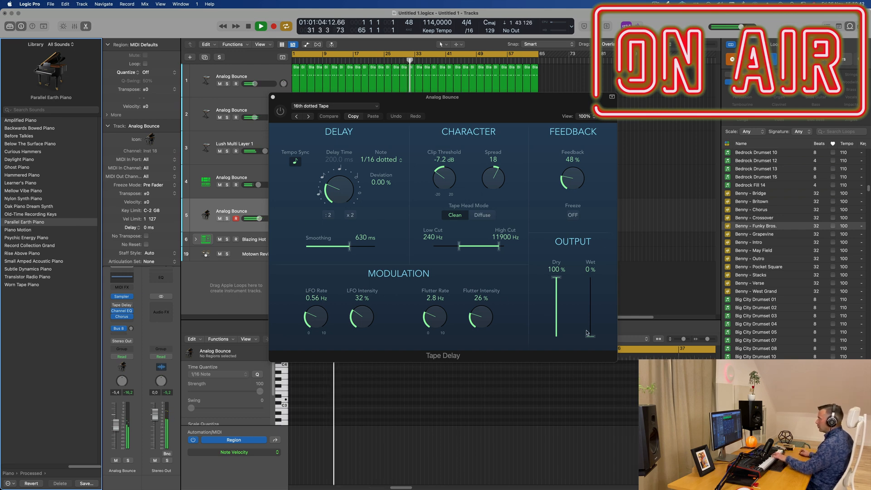
pyautogui.moveTo(588, 332); pyautogui.dragTo(597, 281)
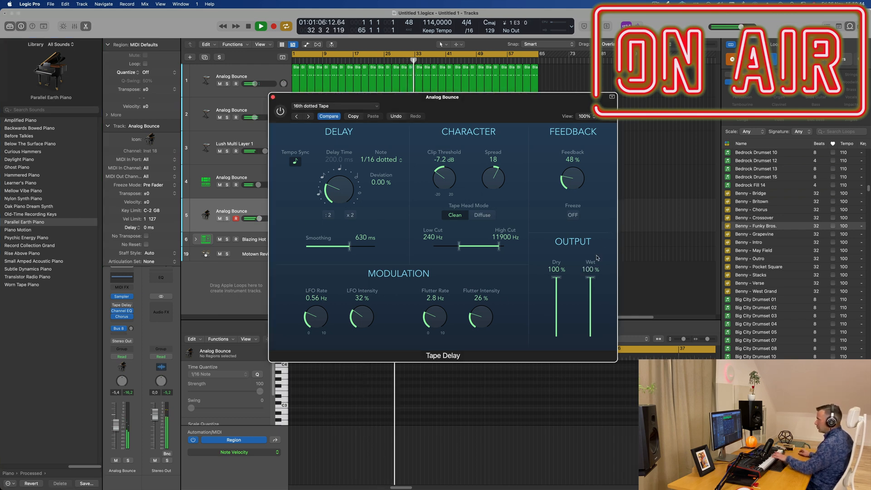
# Audition Piano Motion, Psychic Energy Piano, Record Collection Grand, Rise Above Piano, Subtle Dynamics Piano and Worn Tape Piano on track 5
pyautogui.click(18, 231)
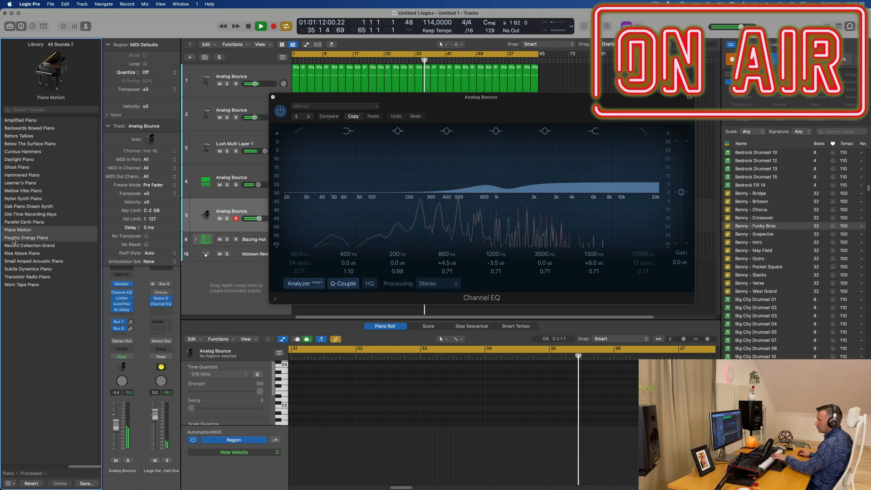
pyautogui.click(13, 238)
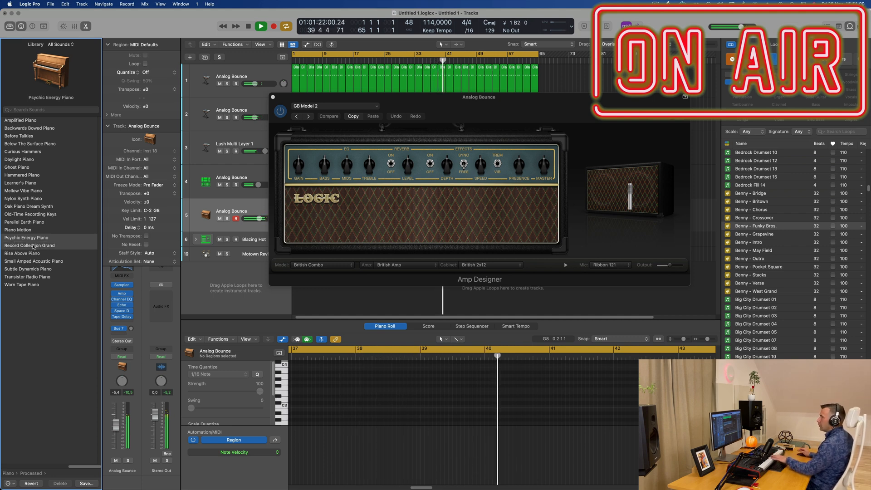
pyautogui.click(33, 246)
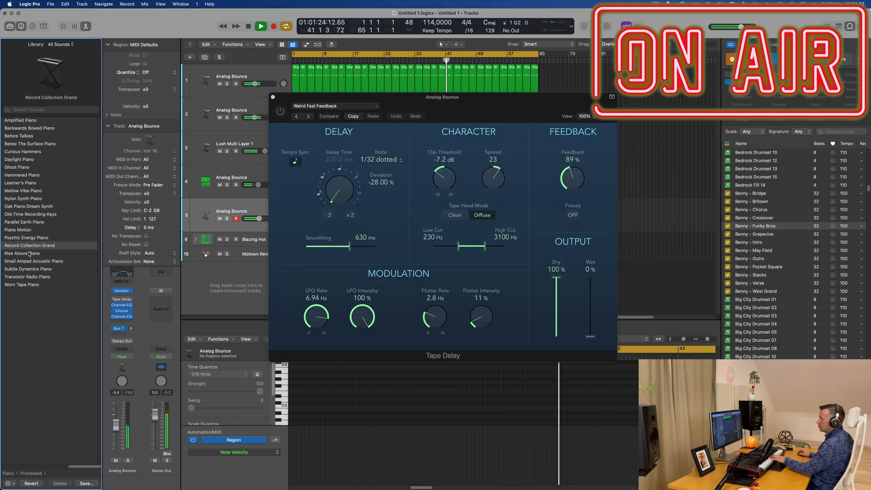
pyautogui.click(29, 254)
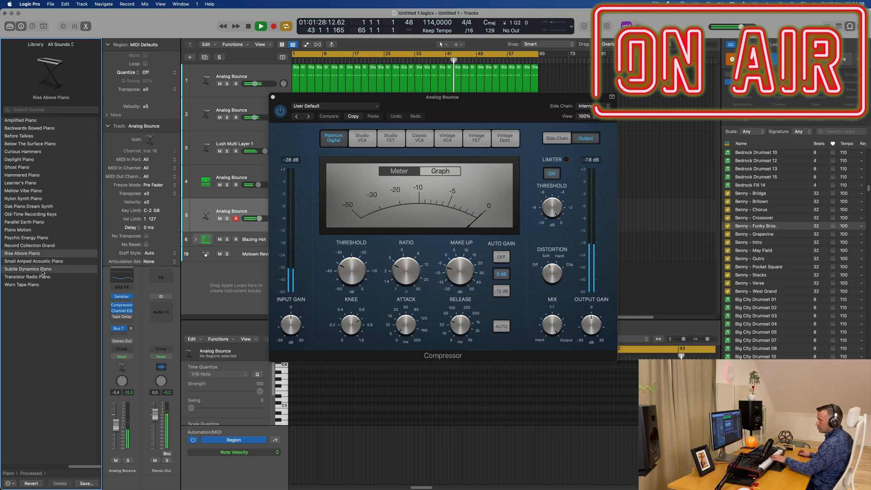
pyautogui.click(43, 269)
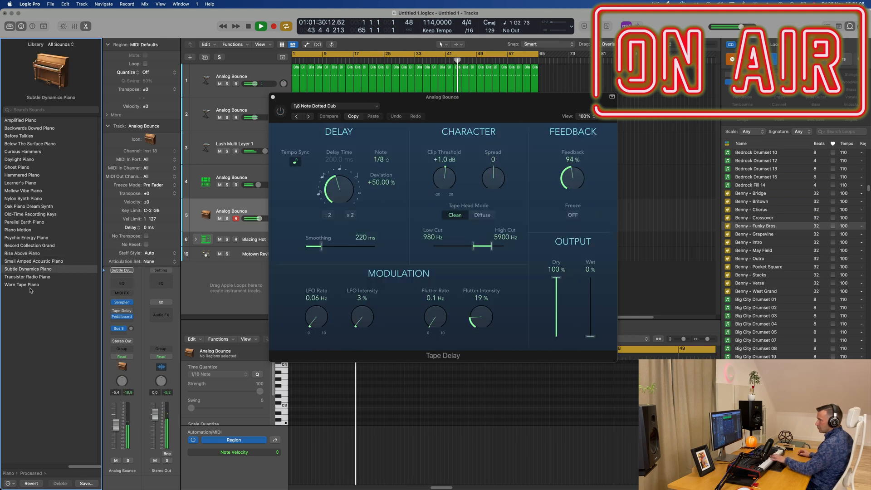
pyautogui.click(32, 285)
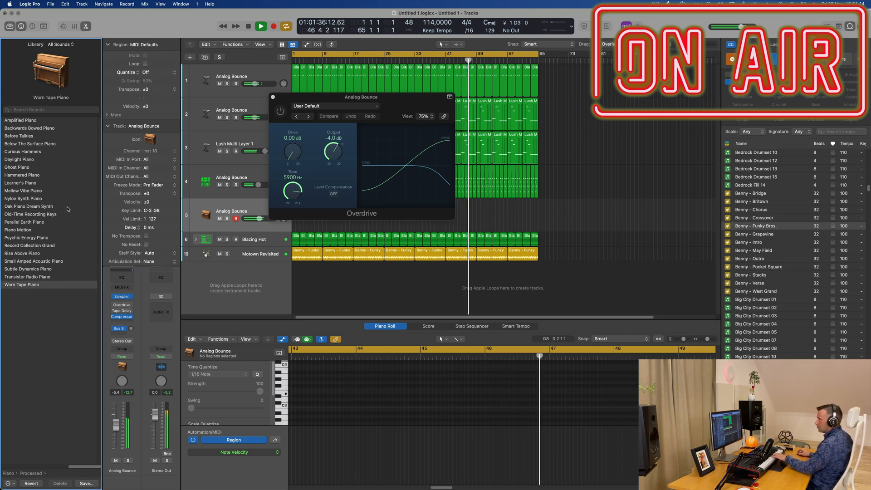
# Audition the processed piano patches Learner's Piano, Before Talkies and Curious Hammers on track 5
pyautogui.click(23, 182)
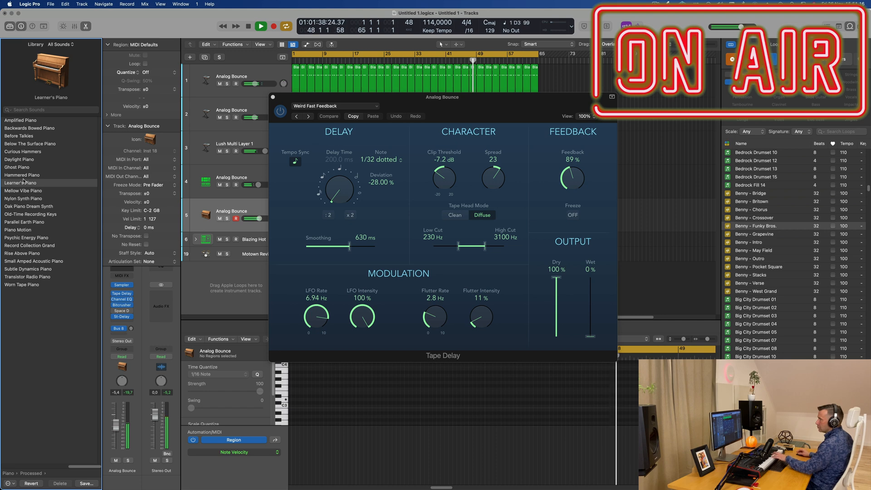
pyautogui.click(28, 129)
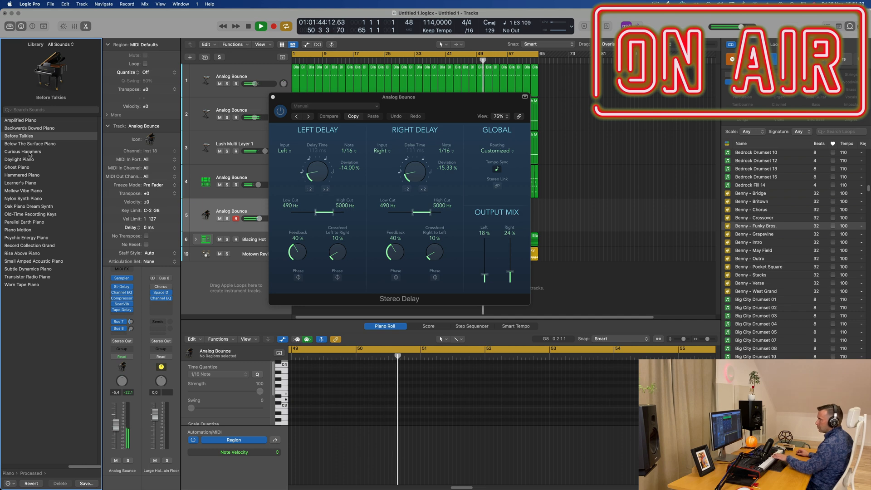
pyautogui.click(30, 153)
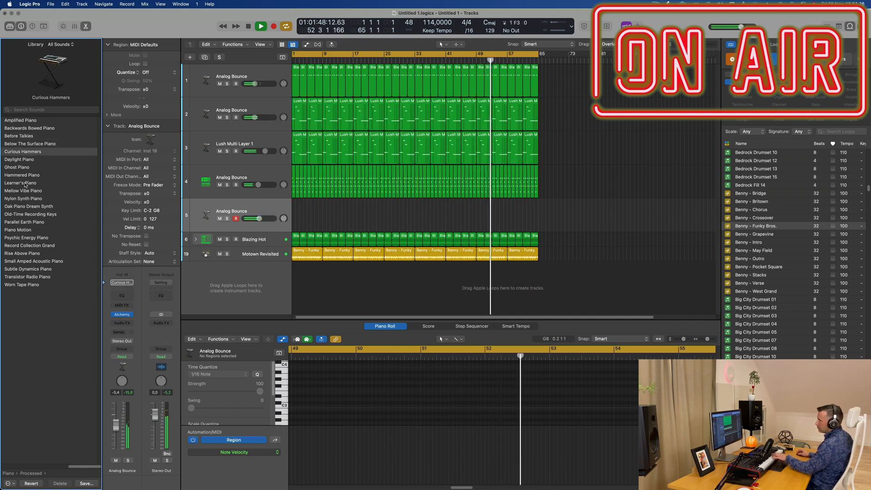
# Switch the sound library to the Vintage Clav category and try the Cop Show Clav patch on track 5
pyautogui.click(26, 474)
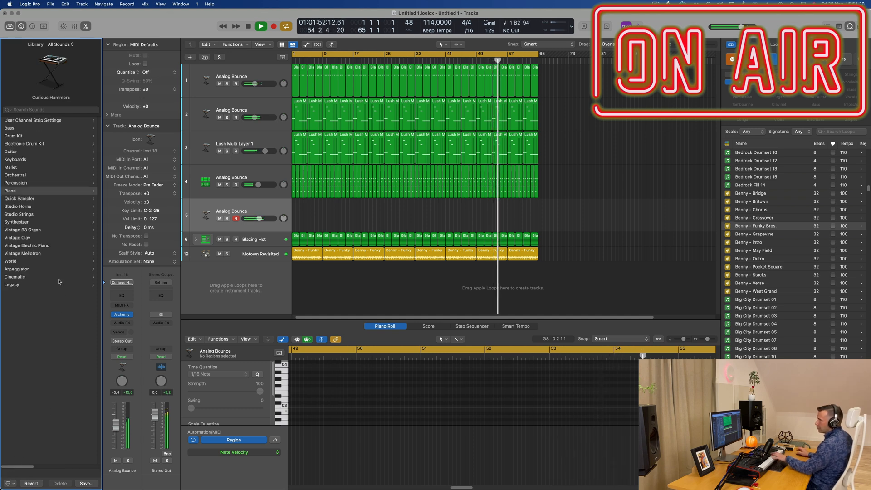
pyautogui.click(59, 237)
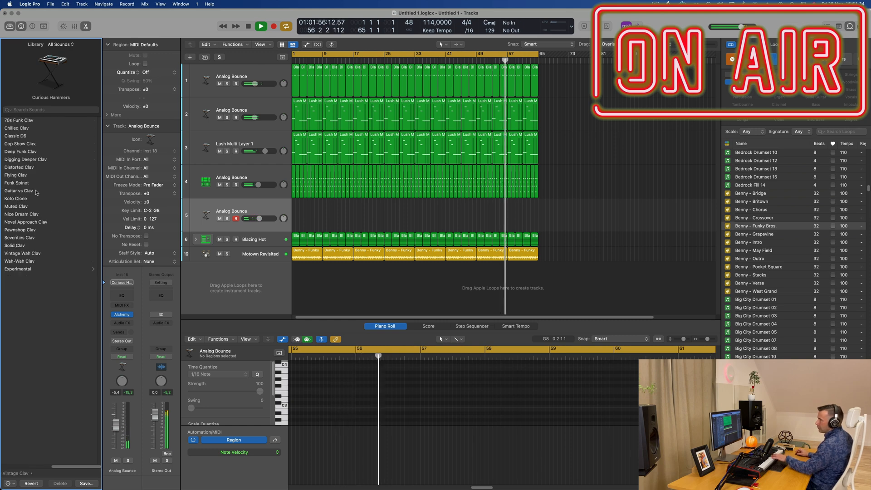
pyautogui.click(23, 144)
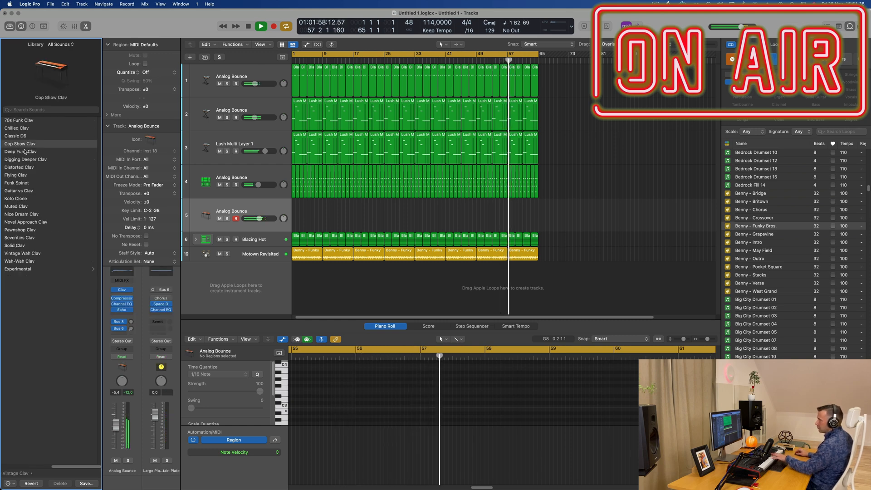
# Audition the Vintage Electric Piano patches Classic Electric Piano, Deluxe Classic and Wide Suitcase on track 5
pyautogui.click(14, 474)
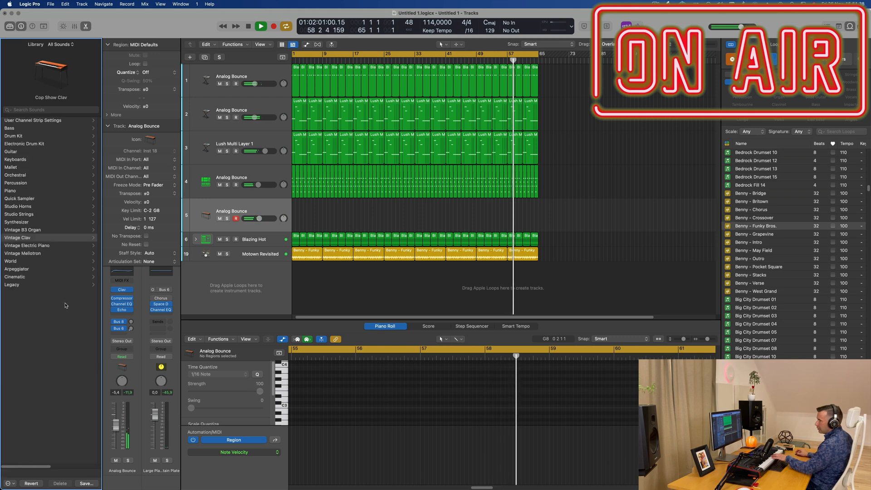
pyautogui.click(28, 245)
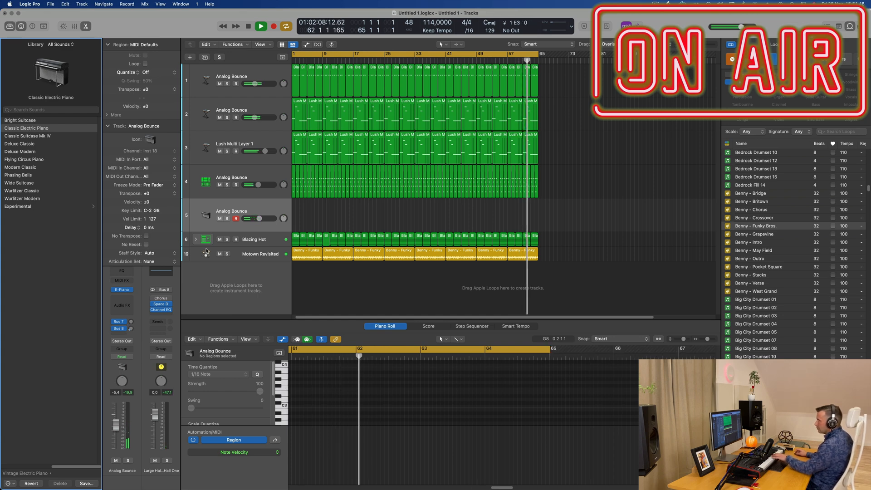
pyautogui.click(279, 207)
pyautogui.click(275, 179)
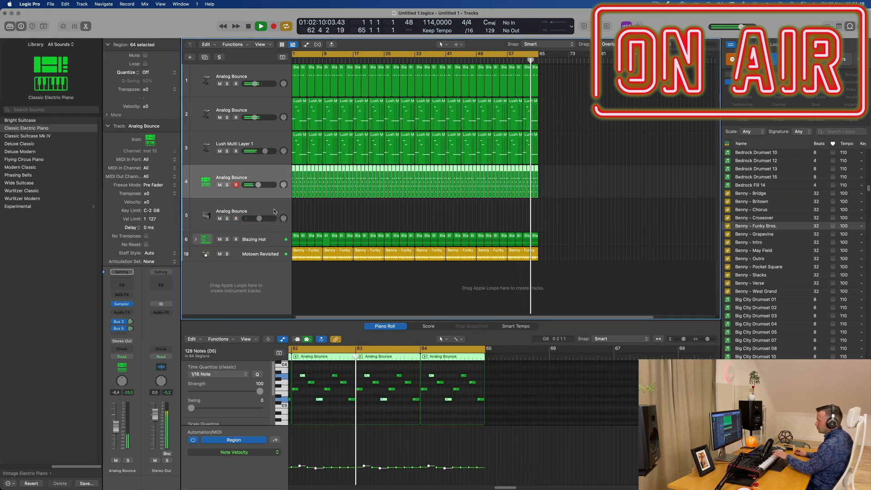
pyautogui.click(274, 211)
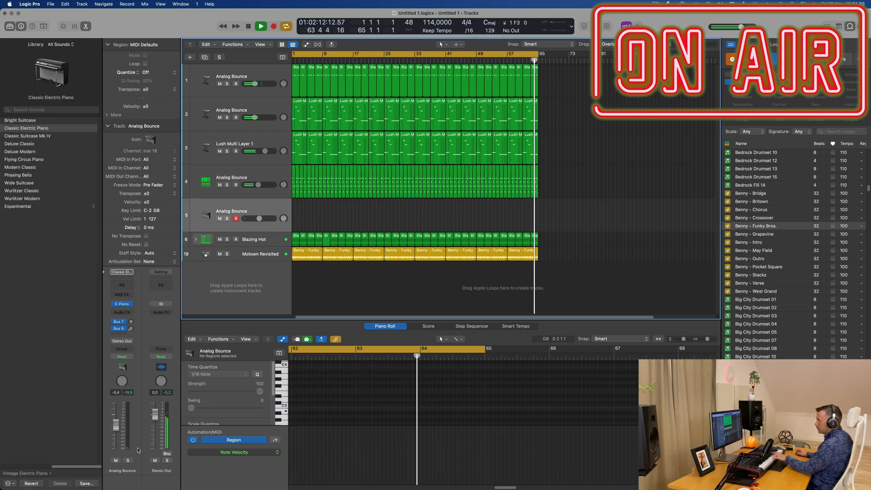
pyautogui.click(21, 145)
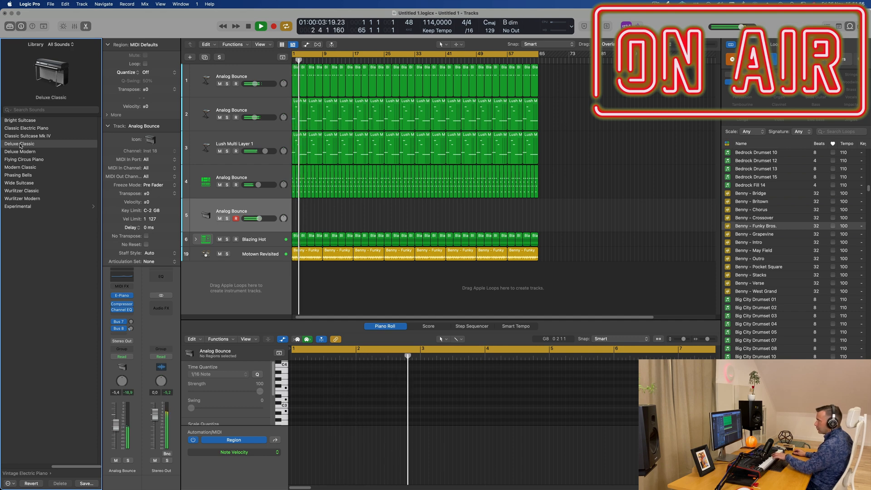
pyautogui.click(20, 183)
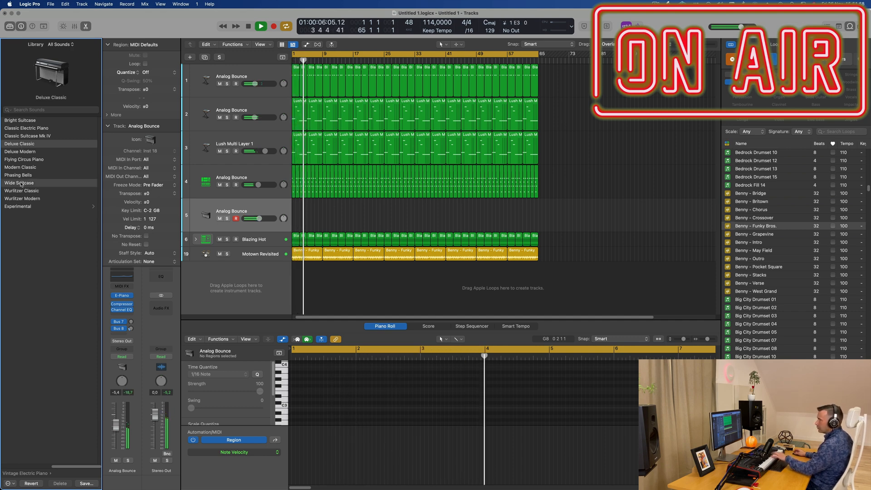
# Try the experimental electric piano patches Driven Wurlie and Reversed Suitcase on track 5
pyautogui.click(30, 207)
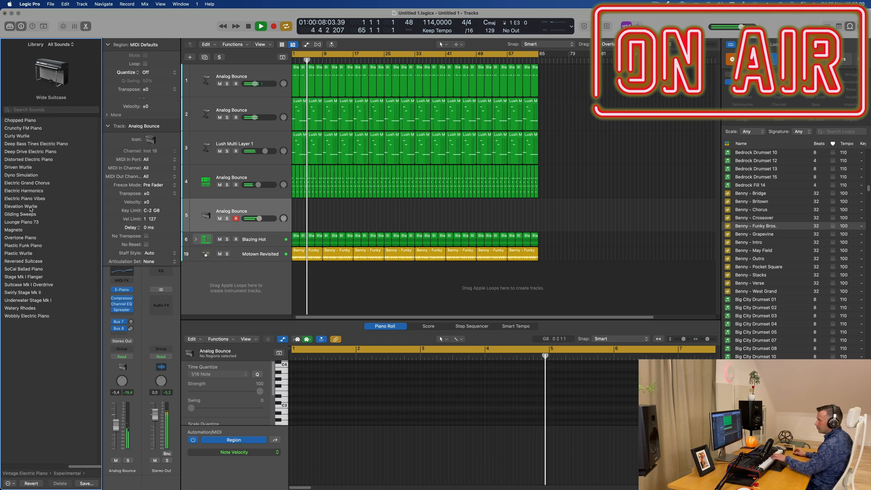
pyautogui.click(21, 167)
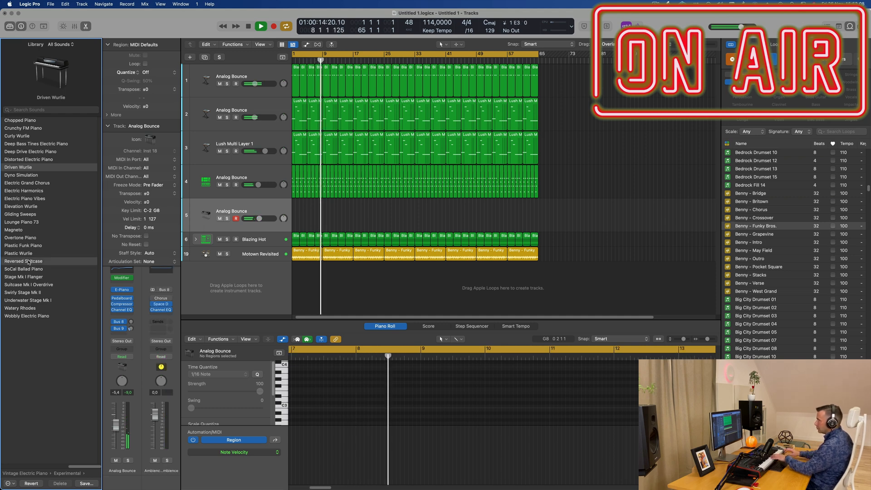
pyautogui.click(28, 261)
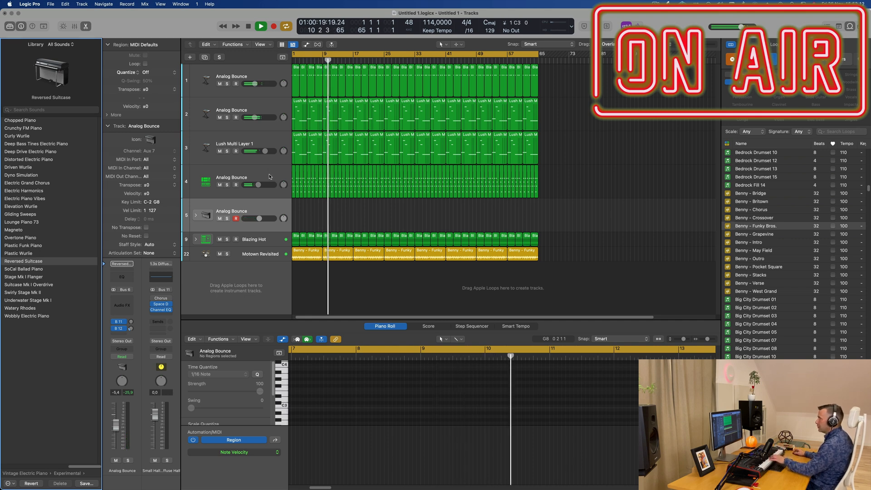
pyautogui.click(272, 177)
pyautogui.click(274, 215)
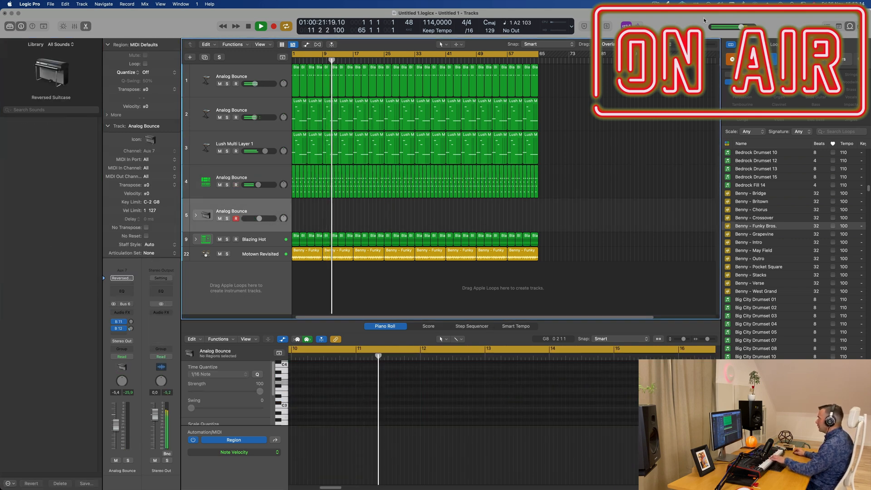
# Clear the active filter in the Apple Loops browser and close the browser
pyautogui.click(732, 59)
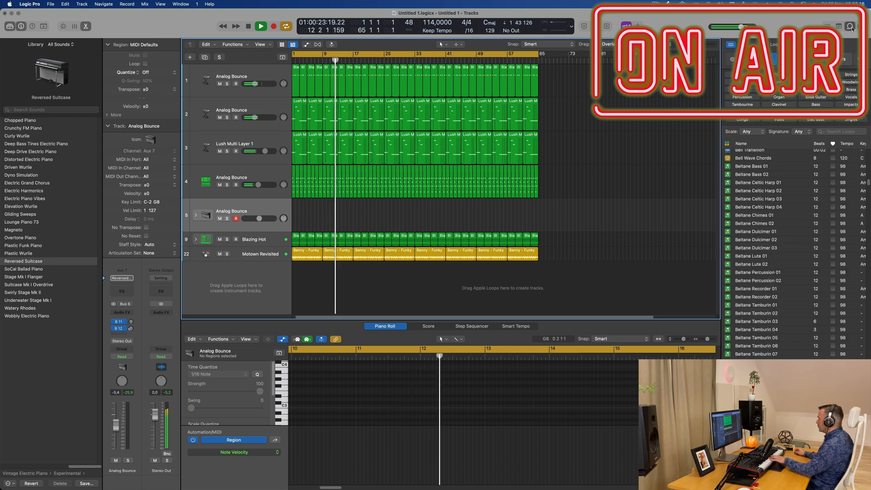
pyautogui.press('o')
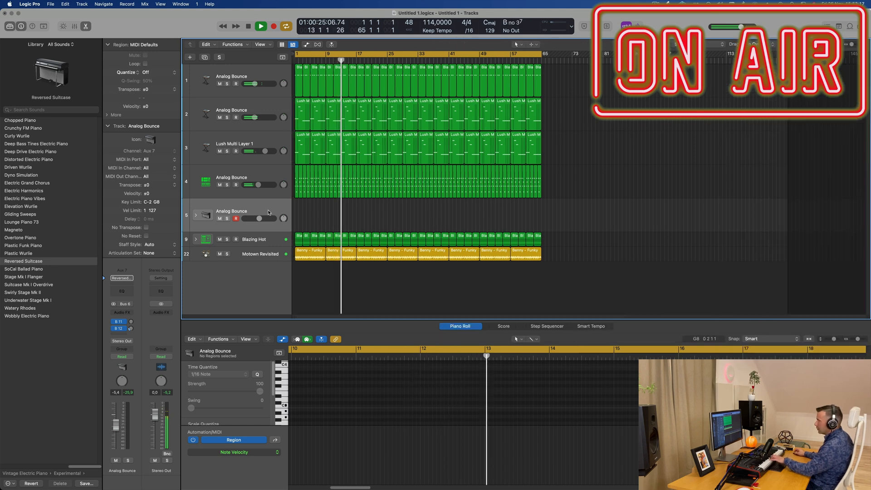
# Expand the track 5 stack and switch between its Reversed Suitcase subtrack and the main stack track
pyautogui.click(196, 215)
pyautogui.click(257, 244)
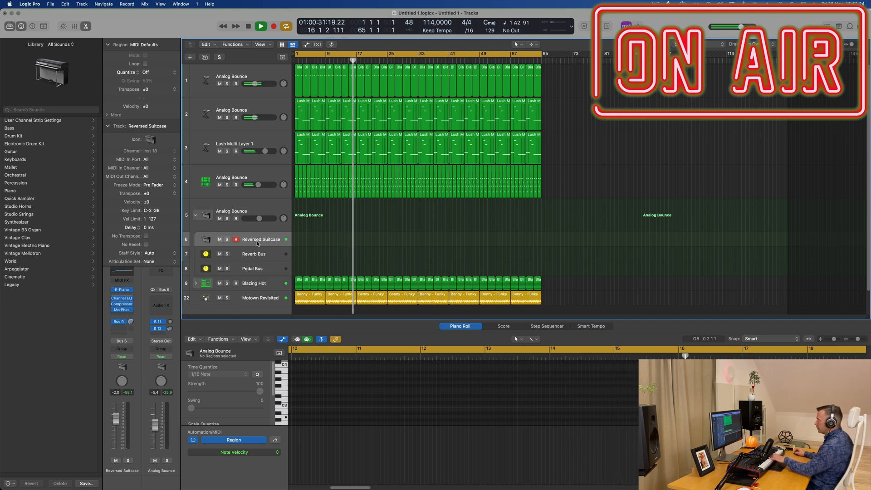
pyautogui.click(267, 210)
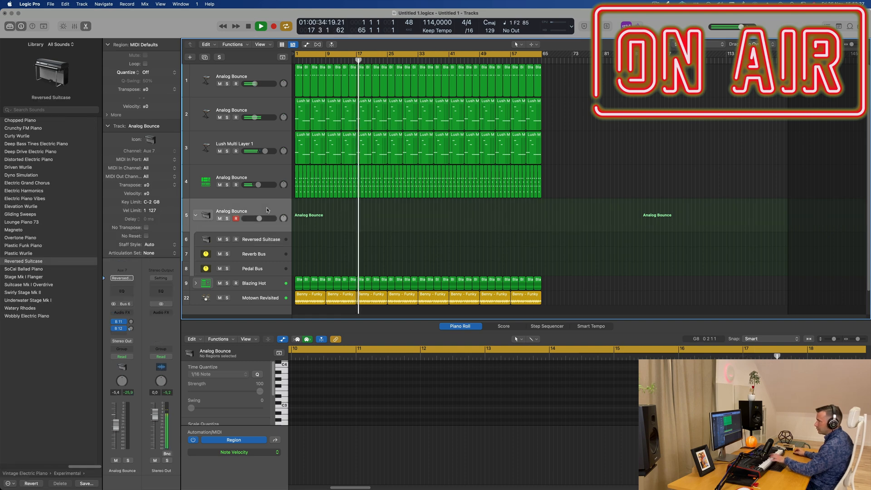
# Load the Suitcase Mk I Overdrive patch on the track 5 stack and raise its volume to -0.5 dB
pyautogui.click(26, 282)
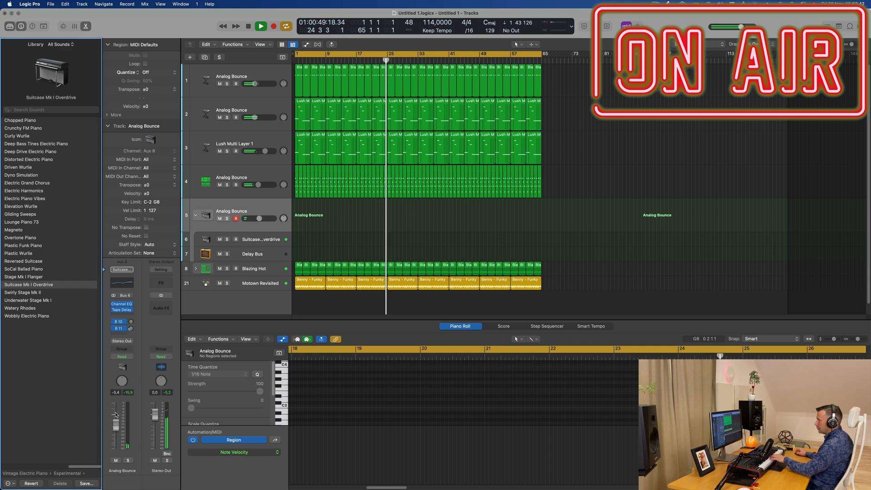
pyautogui.moveTo(116, 426)
pyautogui.mouseDown()
pyautogui.moveTo(119, 412)
pyautogui.moveTo(119, 424)
pyautogui.mouseUp()
# Delete the Suitcase Mk I Overdrive track stack above Blazing Hot
pyautogui.click(272, 205)
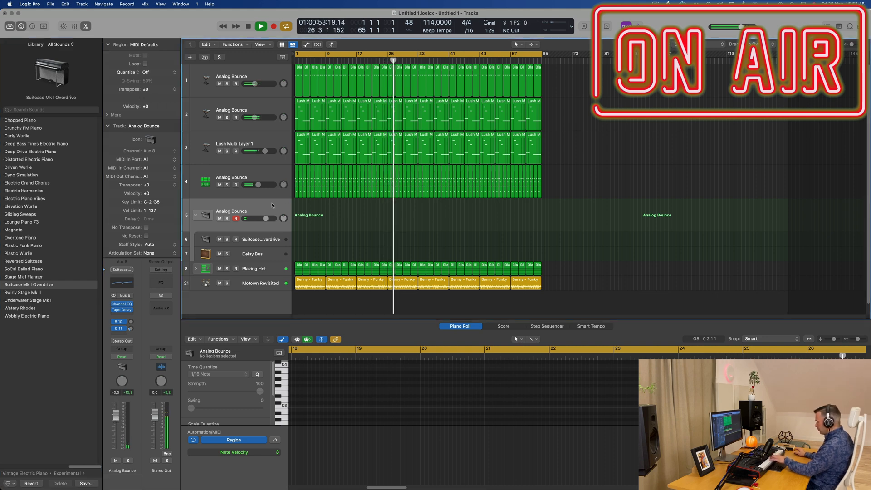
pyautogui.press('BackSpace')
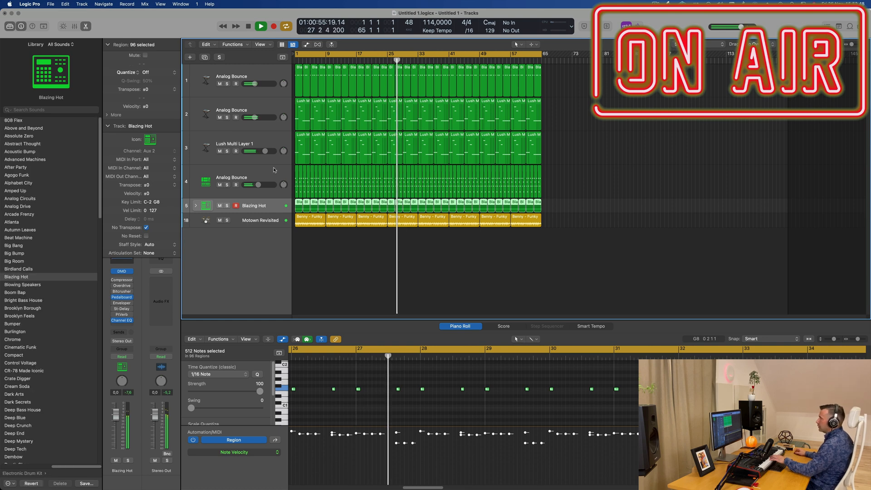
# Duplicate the first Analog Bounce track to add an empty instrument track with the same settings beneath it
pyautogui.click(274, 171)
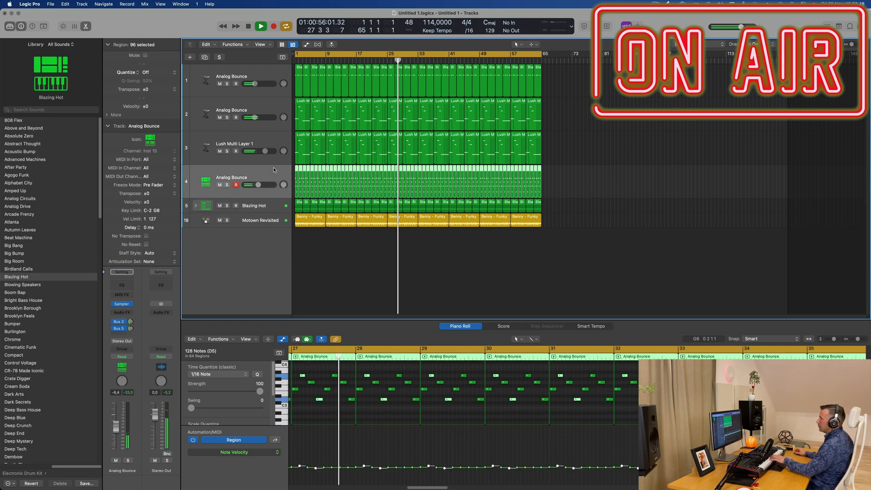
pyautogui.click(226, 71)
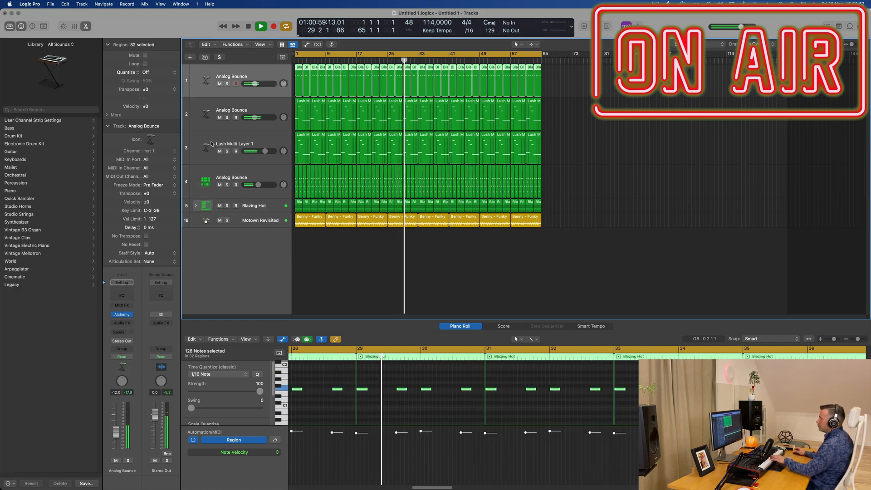
pyautogui.press('super+d')
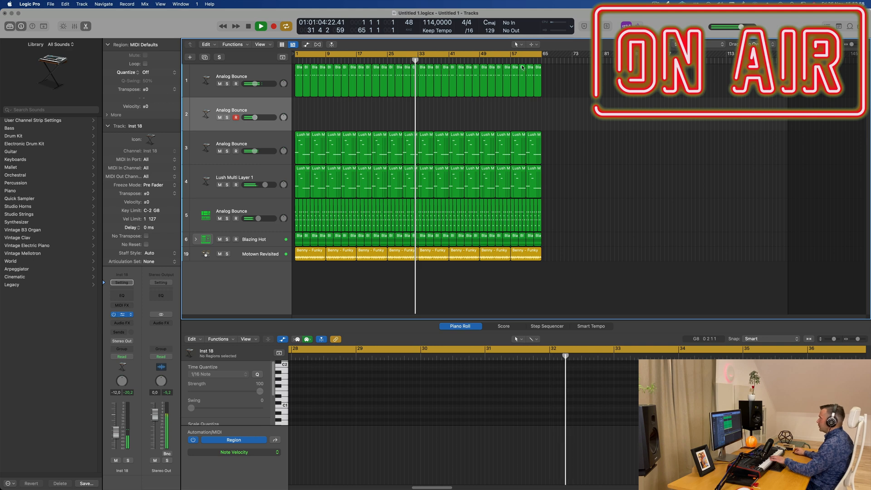
# Load the Curious Hammers preset from Alchemy's Keys category on the duplicated track
pyautogui.click(122, 315)
pyautogui.click(414, 80)
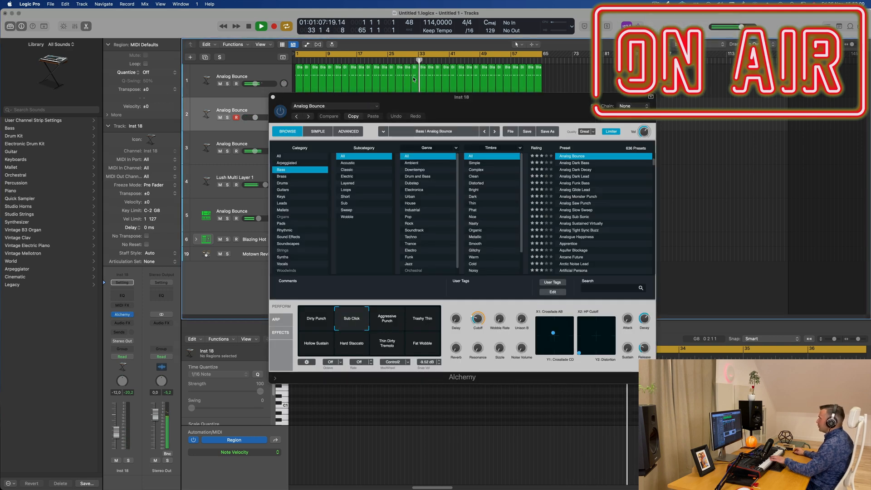
pyautogui.moveTo(529, 105); pyautogui.dragTo(461, 141)
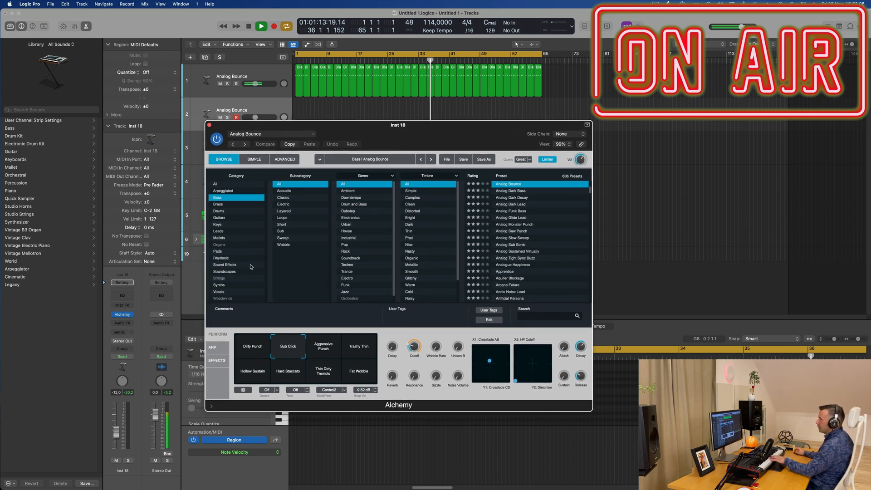
pyautogui.click(218, 224)
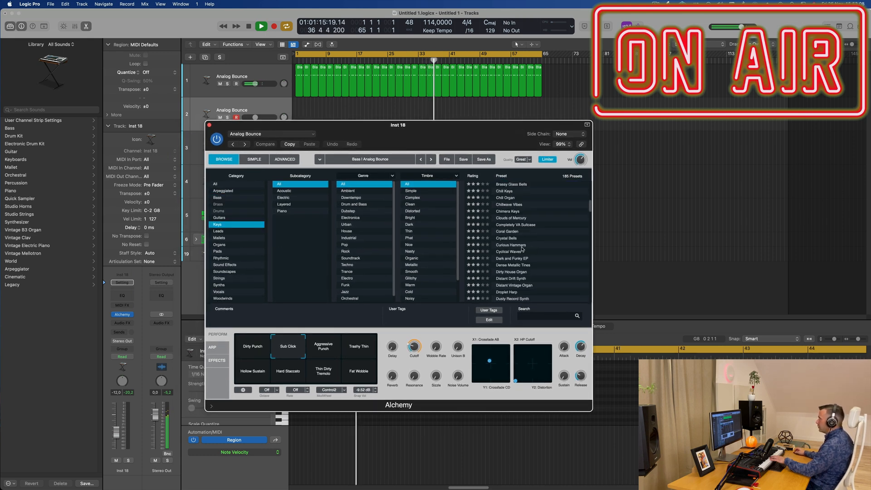
pyautogui.click(511, 245)
pyautogui.moveTo(451, 134); pyautogui.dragTo(549, 146)
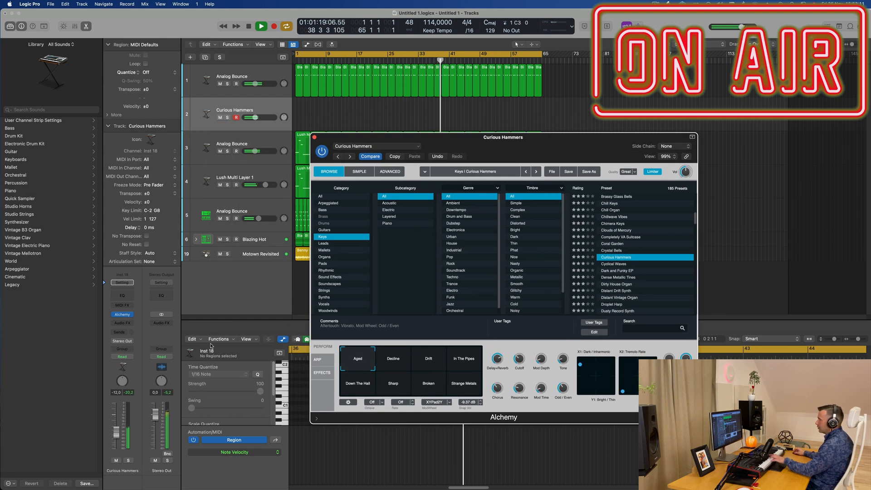
# Add Bus 3 and Bus 5 sends to the Curious Hammers channel and raise their send levels
pyautogui.click(128, 335)
pyautogui.moveTo(136, 343)
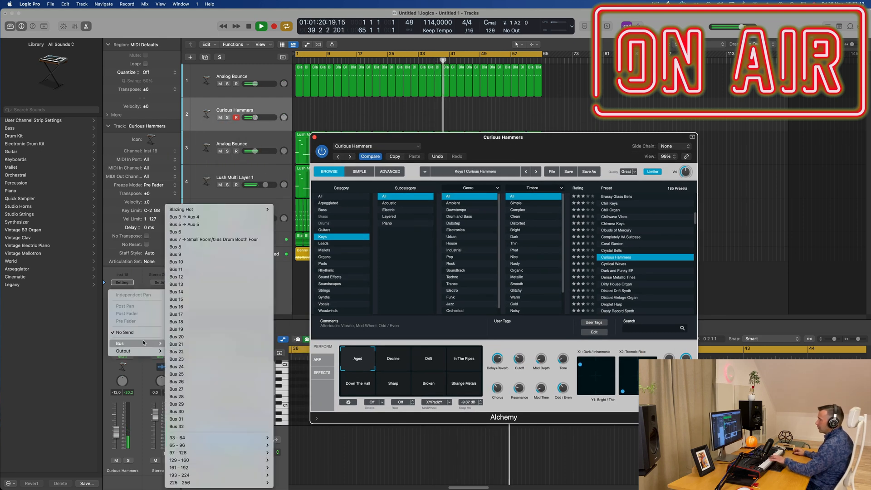
pyautogui.click(209, 217)
pyautogui.moveTo(134, 308); pyautogui.dragTo(134, 295)
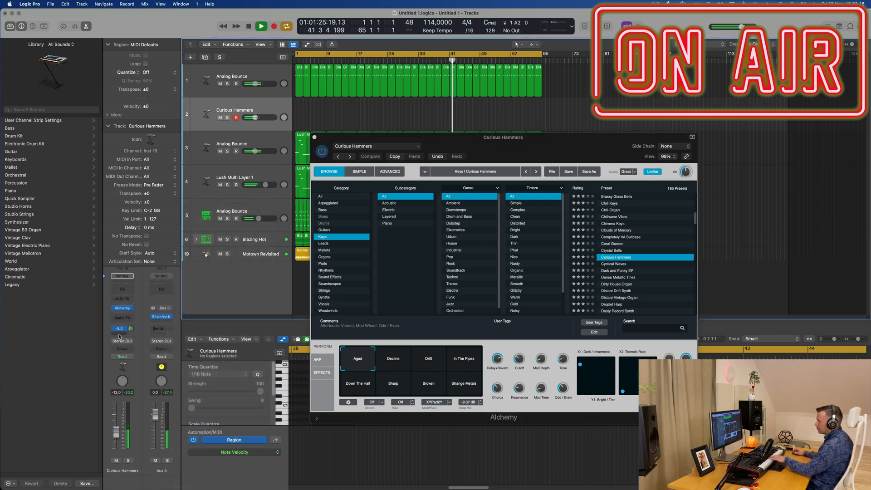
pyautogui.click(120, 336)
pyautogui.moveTo(136, 345)
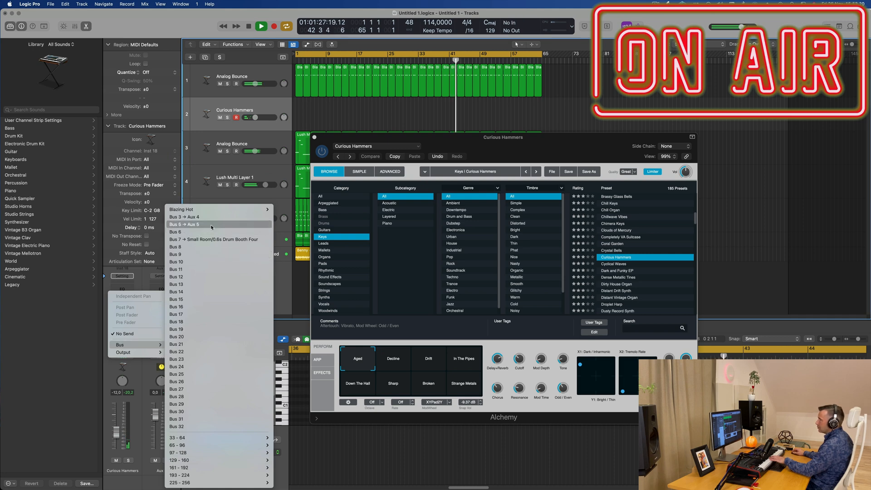
pyautogui.click(212, 224)
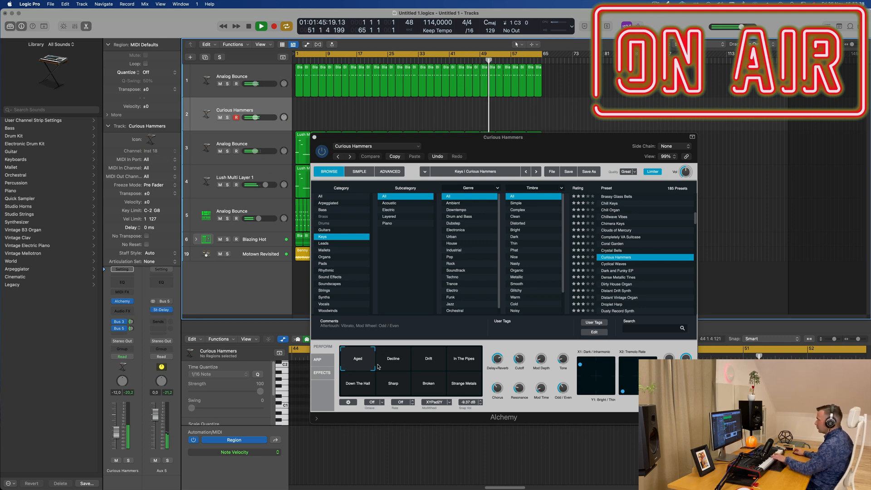
# Choose the Decline performance snapshot for Curious Hammers and balance the channel at -9.0 dB with its Bus 3 send
pyautogui.click(396, 362)
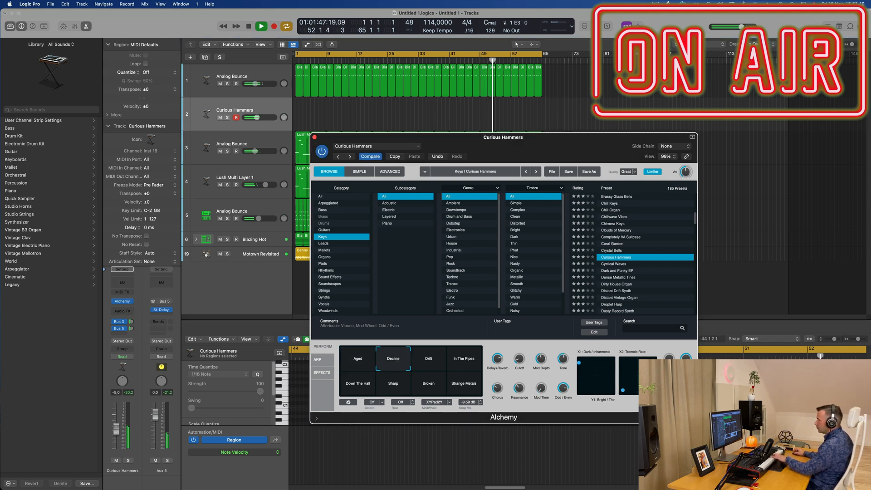
pyautogui.click(116, 428)
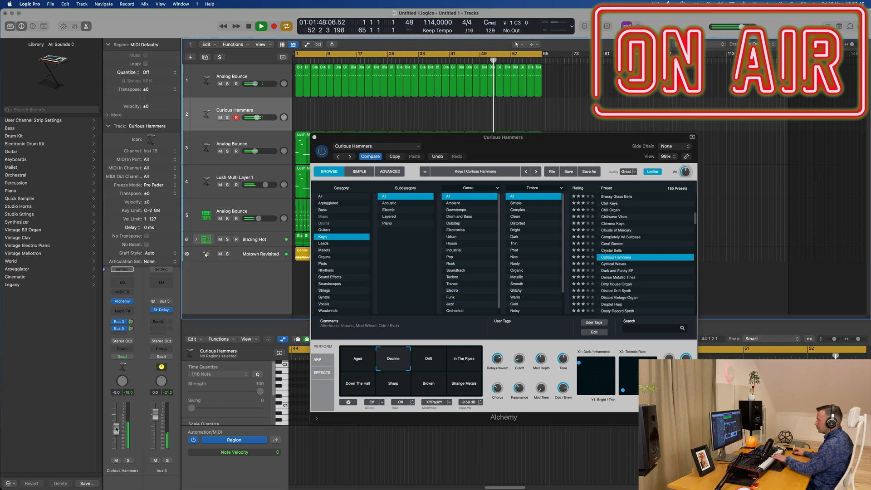
pyautogui.click(131, 322)
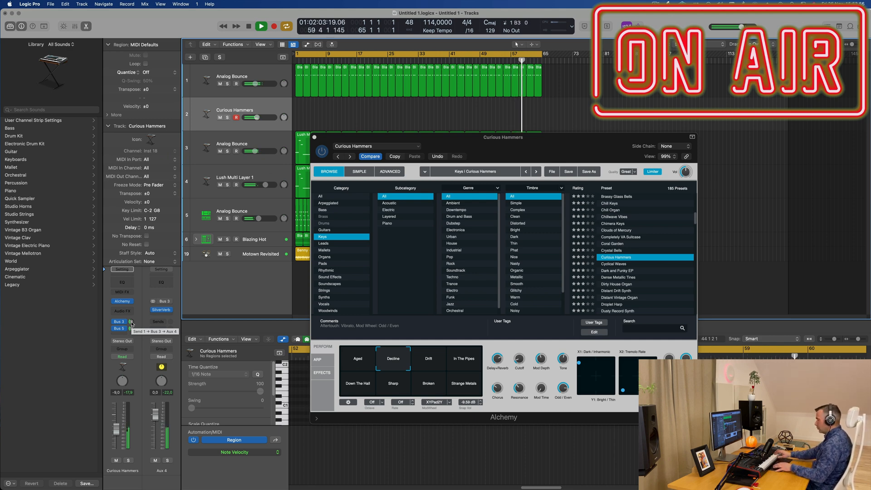
# Record a short melody on the Curious Hammers track near the loop's end and move its region to bar 1
pyautogui.press('r')
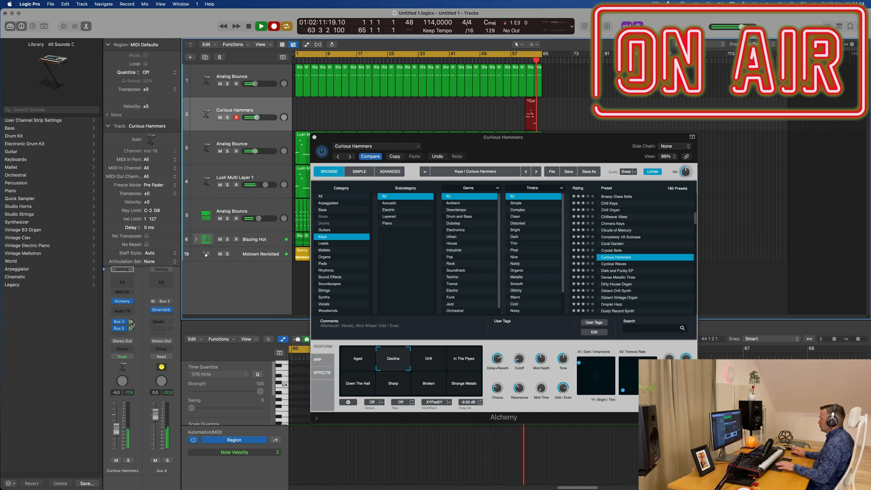
pyautogui.press('space')
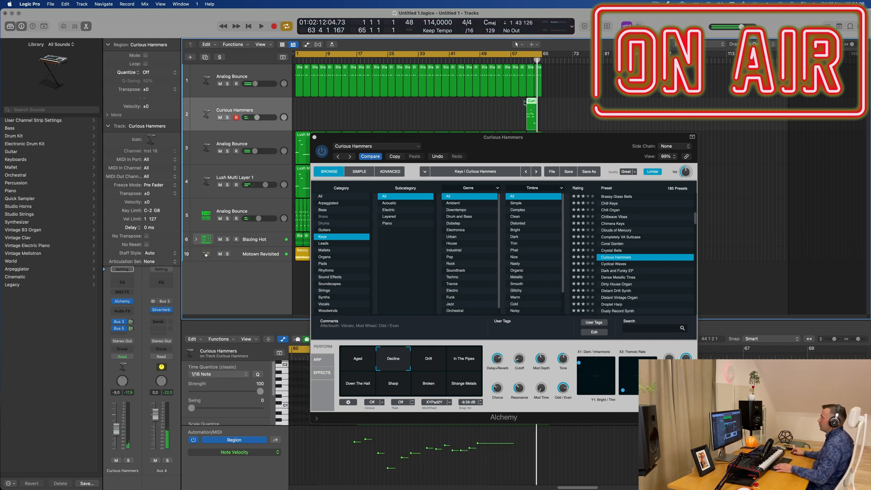
pyautogui.moveTo(531, 111); pyautogui.dragTo(300, 113)
pyautogui.moveTo(368, 139); pyautogui.dragTo(684, 110)
pyautogui.press('space')
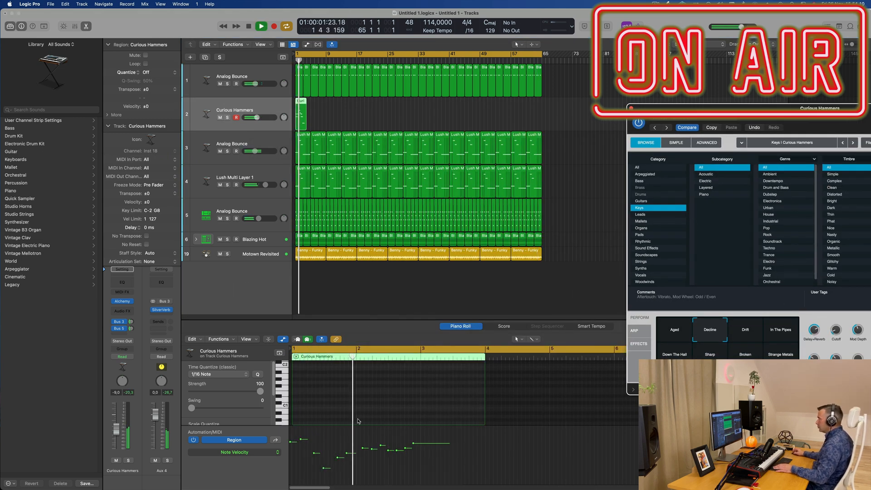
# Shorten the long final E3 note of the Curious Hammers melody to about the length of the other notes
pyautogui.scroll(3, 359, 421)
pyautogui.press('Return')
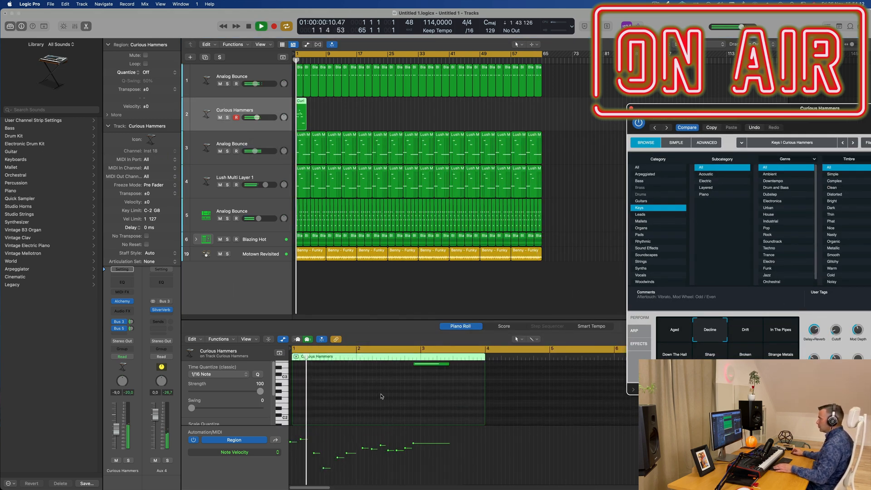
pyautogui.scroll(2, 381, 396)
pyautogui.click(446, 397)
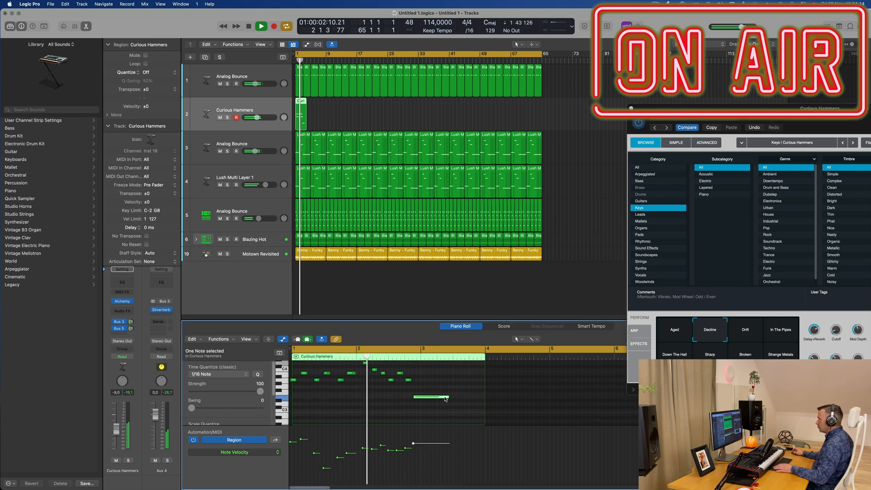
pyautogui.moveTo(445, 398); pyautogui.dragTo(367, 410)
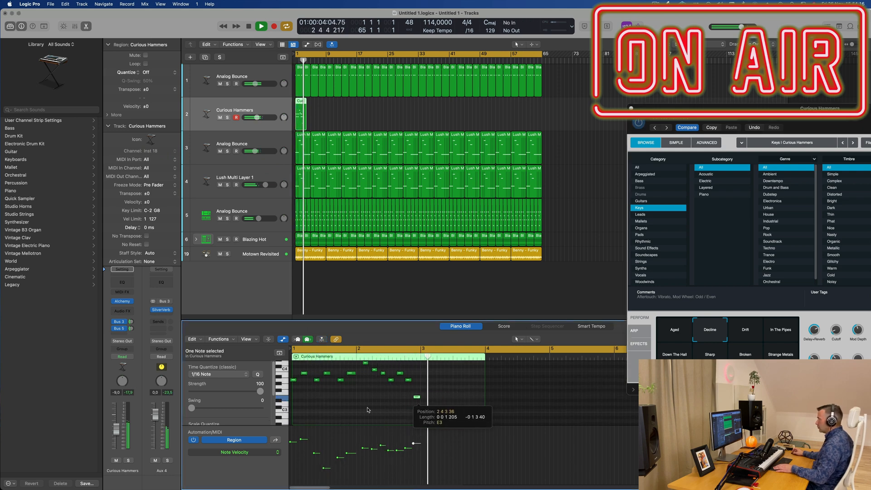
pyautogui.press('Return')
# Select all notes in the Curious Hammers region and replay it from the start to check their timing
pyautogui.press('super+a')
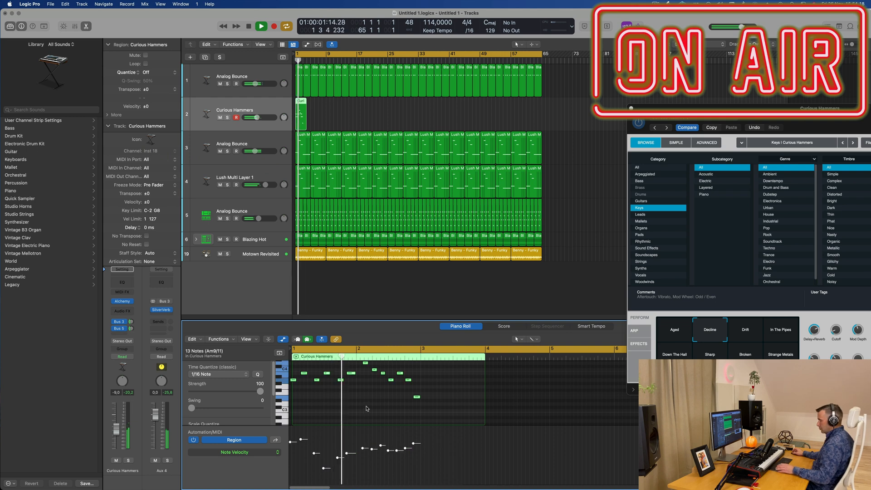
pyautogui.press('Return')
pyautogui.scroll(3, 355, 409)
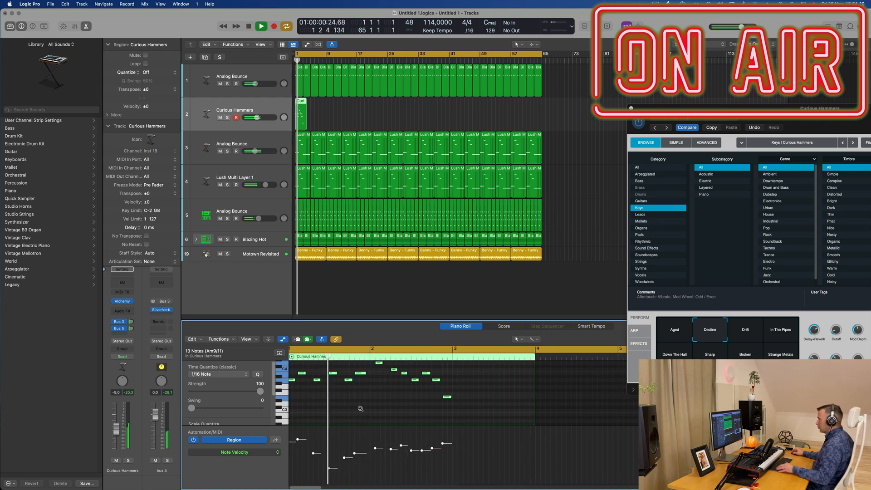
pyautogui.scroll(-1, 360, 409)
pyautogui.scroll(-1, 360, 410)
pyautogui.scroll(2, 352, 422)
pyautogui.press('Return')
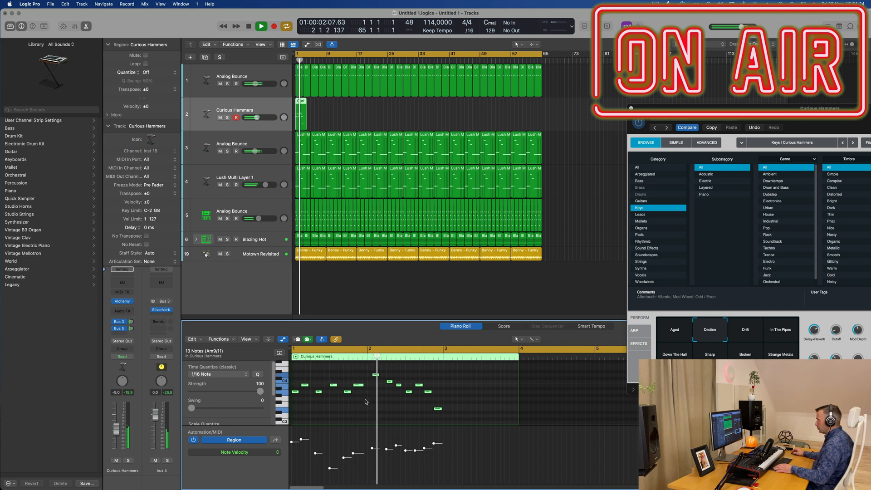
# Shift the highest melody note slightly earlier, close to the start of bar 2, and replay the region
pyautogui.moveTo(375, 376); pyautogui.dragTo(372, 376)
pyautogui.press('super+z')
pyautogui.click(375, 370)
pyautogui.press('space')
pyautogui.press('space')
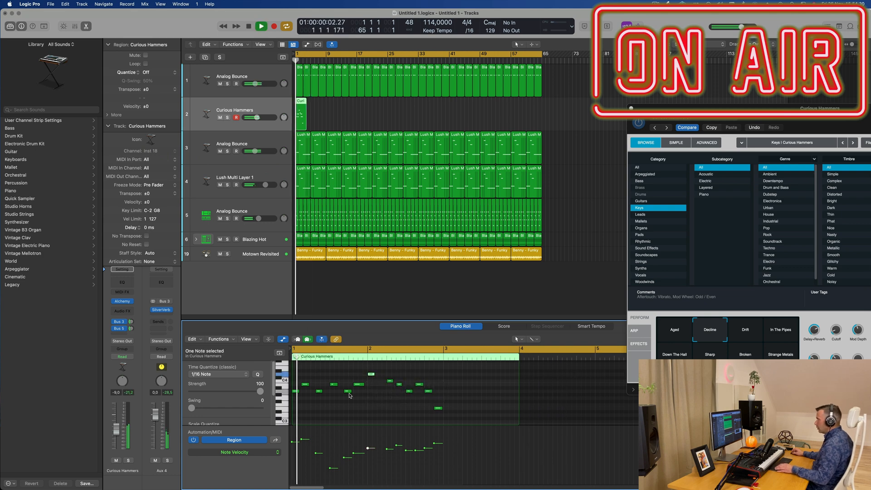
# Shift the second low note in bar 1 slightly earlier, close to beat 2, and replay the region
pyautogui.hscroll(1, 355, 406)
pyautogui.hscroll(-1, 355, 406)
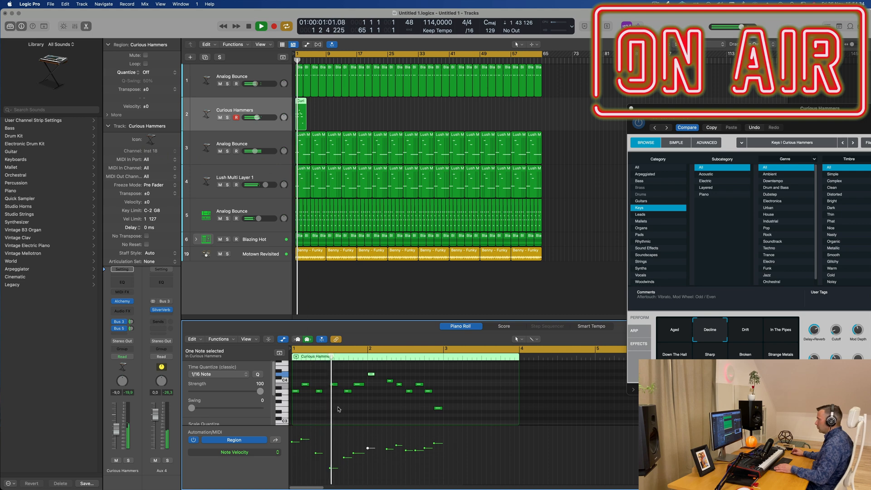
pyautogui.click(319, 391)
pyautogui.press('space')
pyautogui.hotkey('alt', 'Left')
pyautogui.press('space')
pyautogui.press('space')
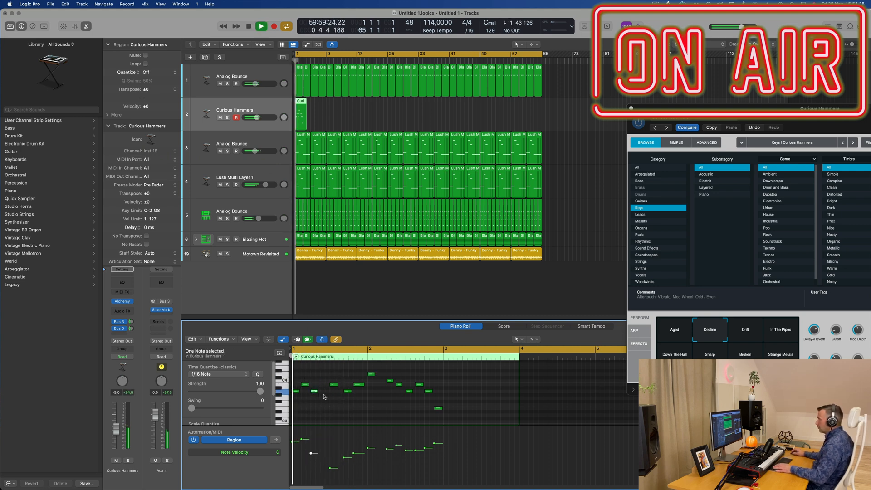
# Raise the velocity of the quietest note, on beat 3 of bar 1, to about its neighbours' level
pyautogui.click(348, 392)
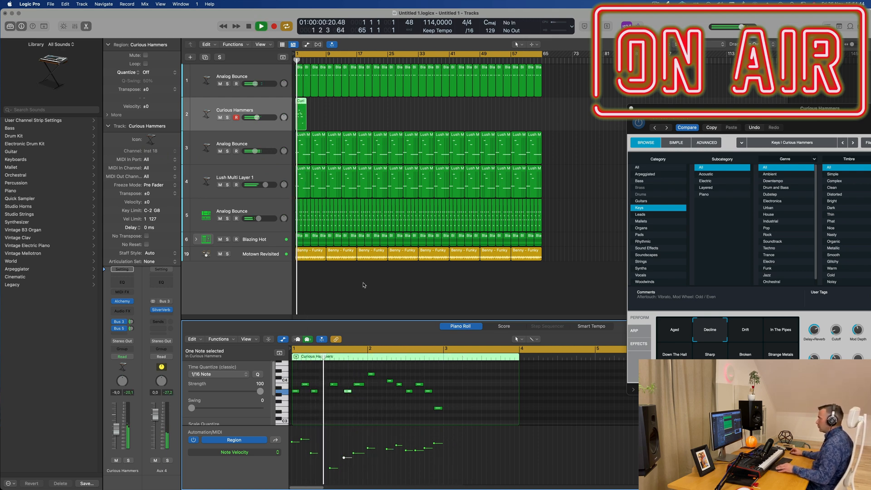
pyautogui.press('super+Right')
pyautogui.press('space')
pyautogui.press('space')
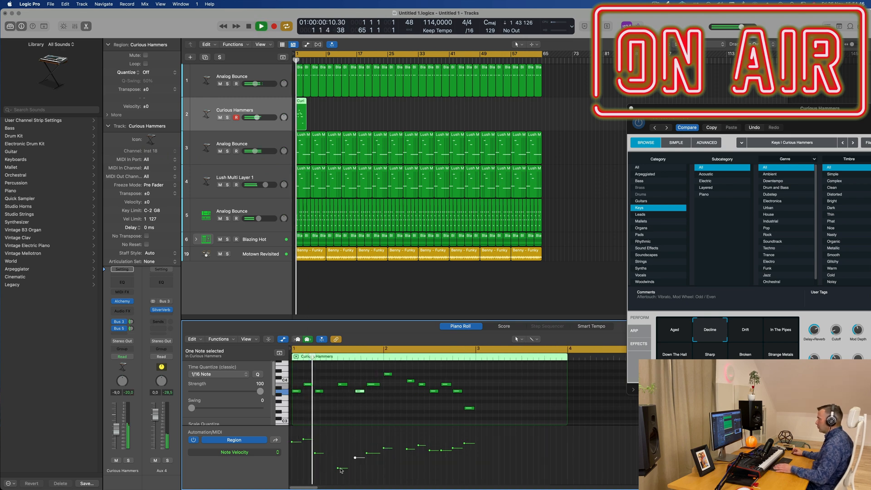
pyautogui.moveTo(340, 469); pyautogui.dragTo(337, 453)
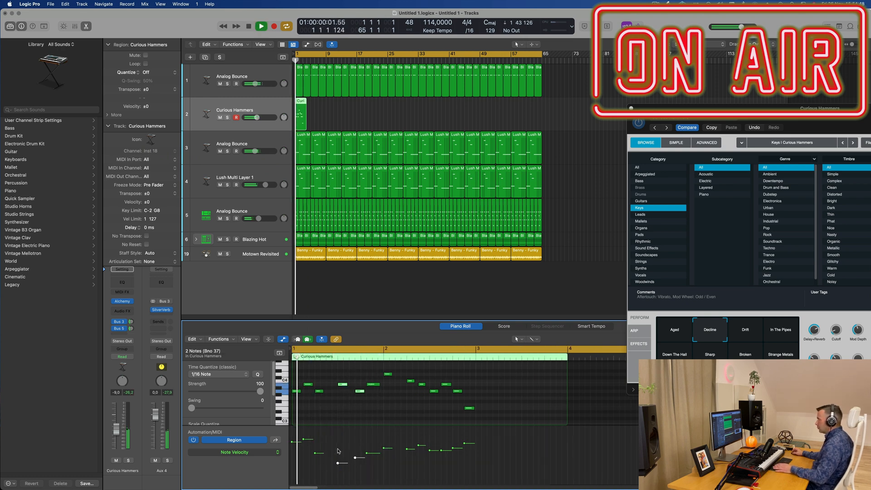
pyautogui.moveTo(343, 463); pyautogui.dragTo(343, 448)
pyautogui.press('space')
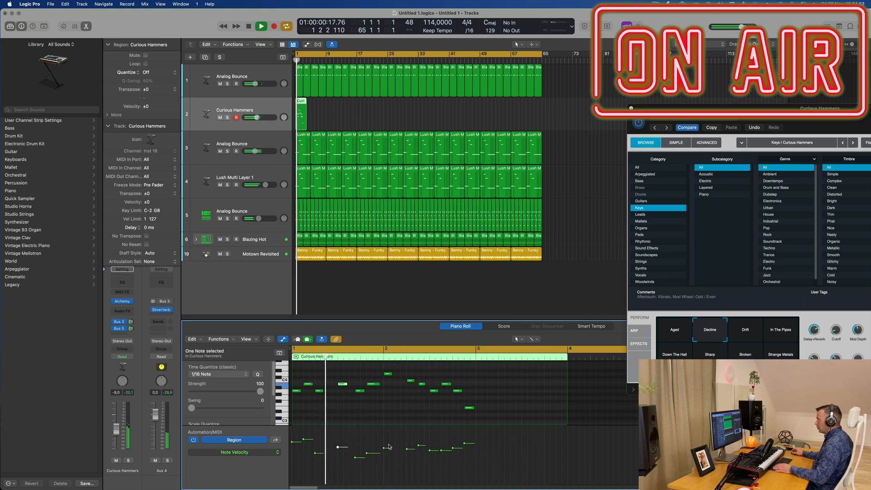
pyautogui.press('Return')
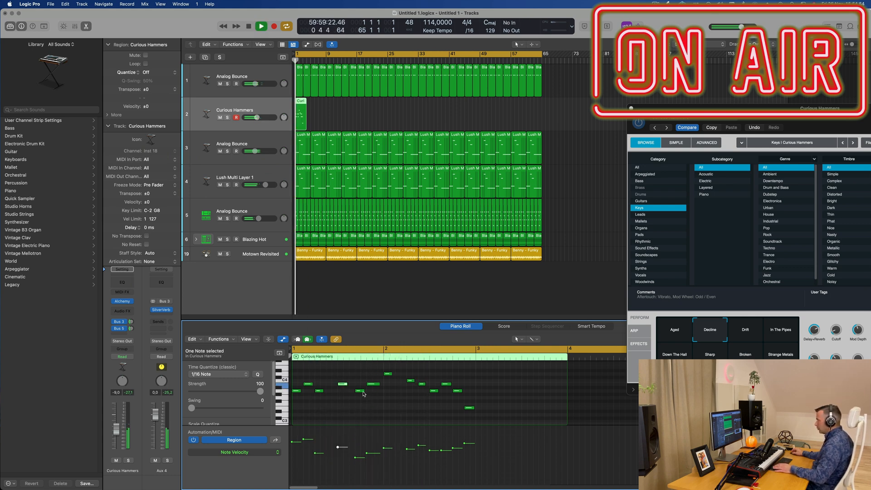
# Shift the last low note in bar 1 slightly earlier and raise its velocity and that of the following note
pyautogui.moveTo(361, 392); pyautogui.dragTo(355, 392)
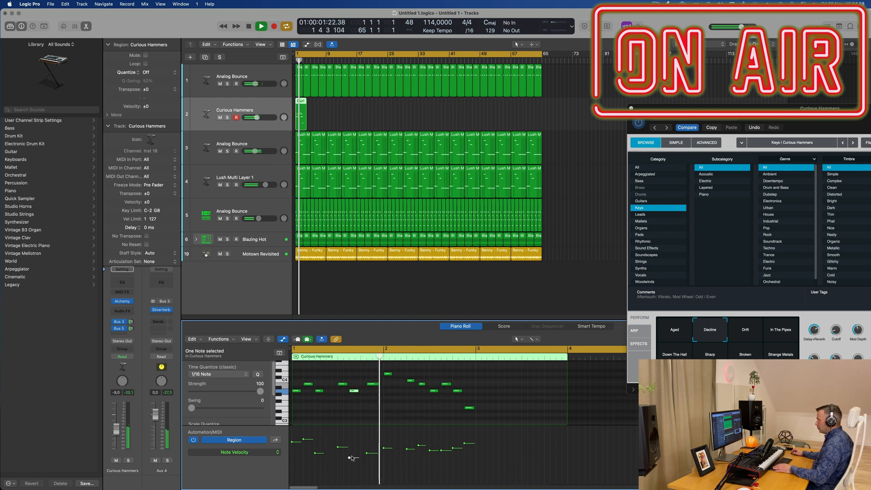
pyautogui.moveTo(352, 459); pyautogui.dragTo(351, 449)
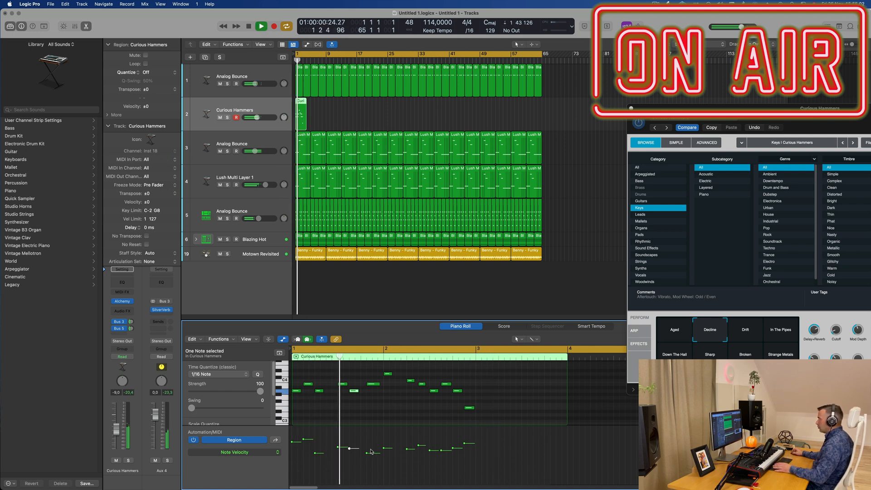
pyautogui.moveTo(371, 451); pyautogui.dragTo(371, 448)
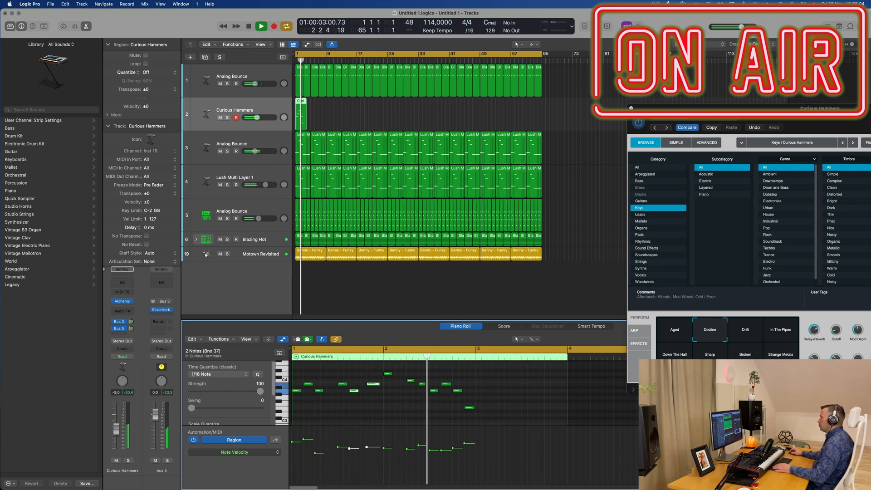
# Repeat the Curious Hammers region end to end four more times, up to about bar 16, and replay from the start
pyautogui.moveTo(331, 121); pyautogui.dragTo(283, 122)
pyautogui.press('Return')
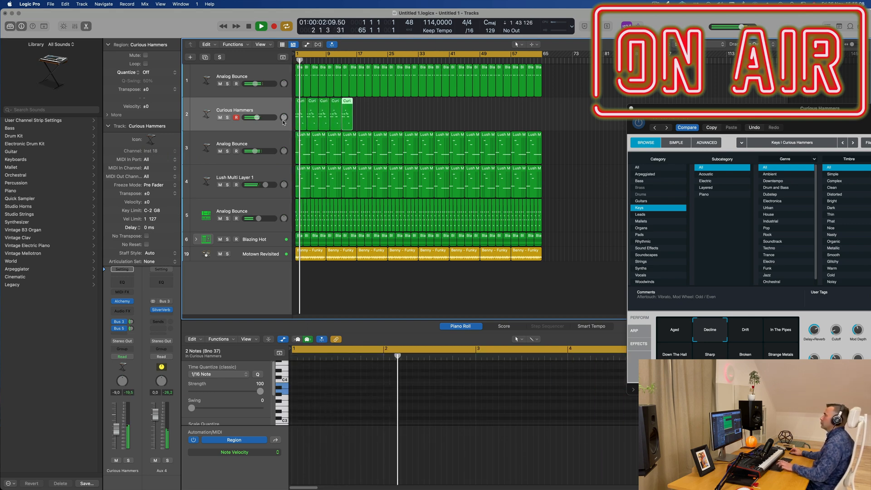
# Delete the four repeated Curious Hammers regions, keeping only the first one at bar 1
pyautogui.moveTo(383, 115); pyautogui.dragTo(310, 124)
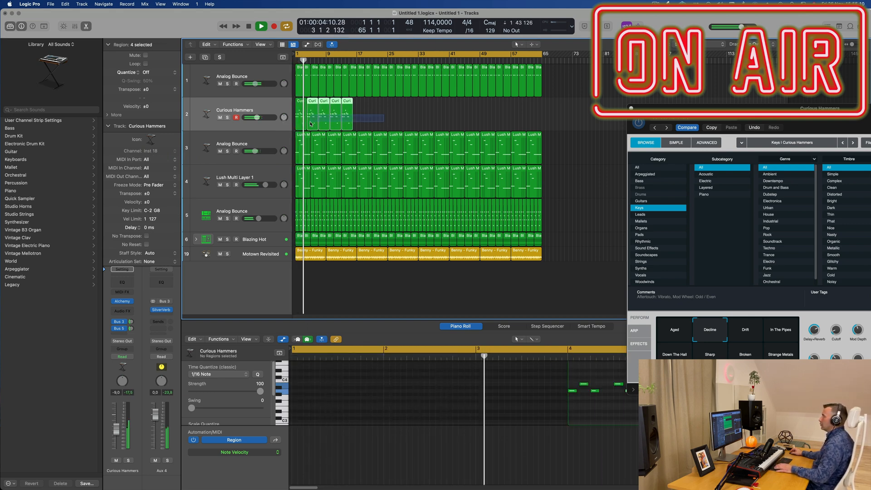
pyautogui.press('Delete')
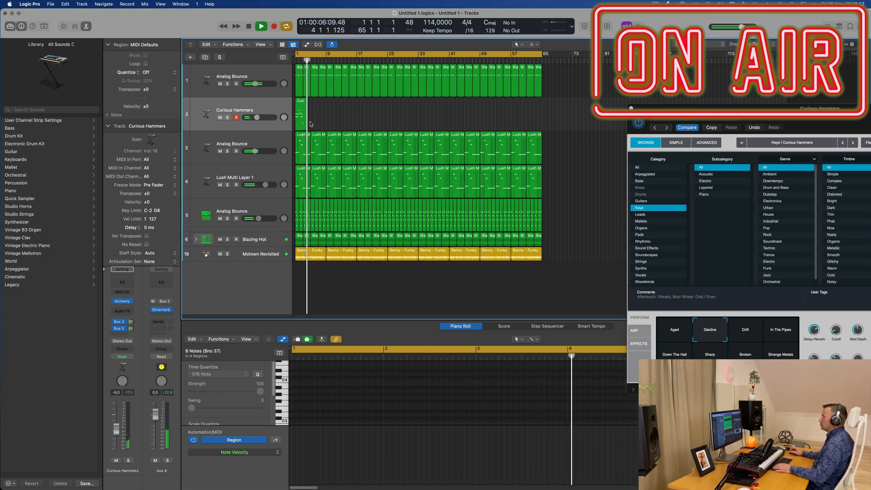
pyautogui.click(301, 106)
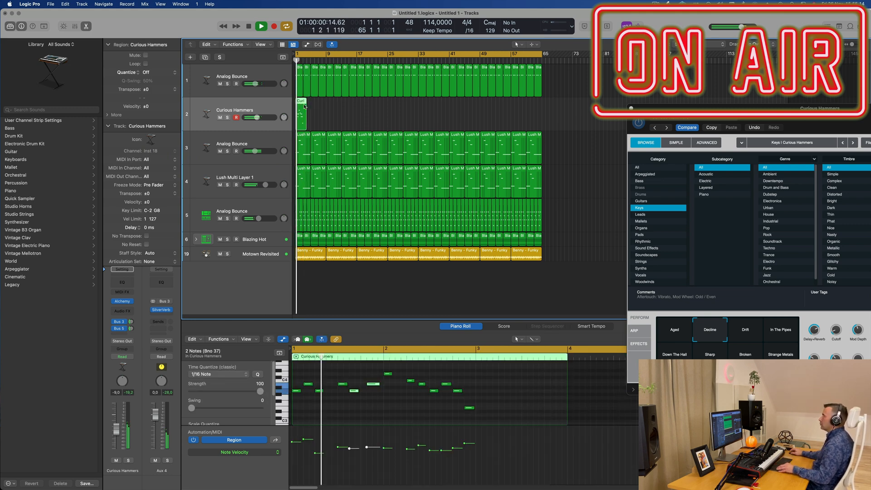
# Copy the Curious Hammers region to bar 9 and replay from the start
pyautogui.moveTo(305, 106); pyautogui.dragTo(317, 108)
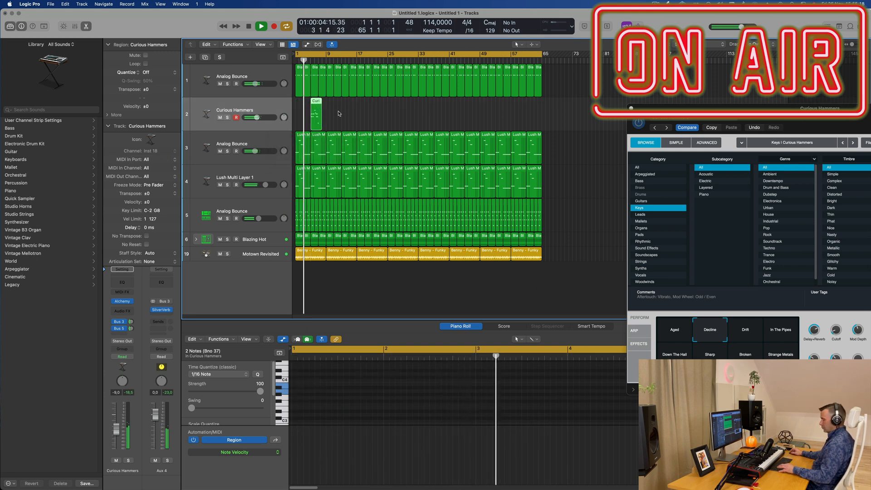
pyautogui.press('super+z')
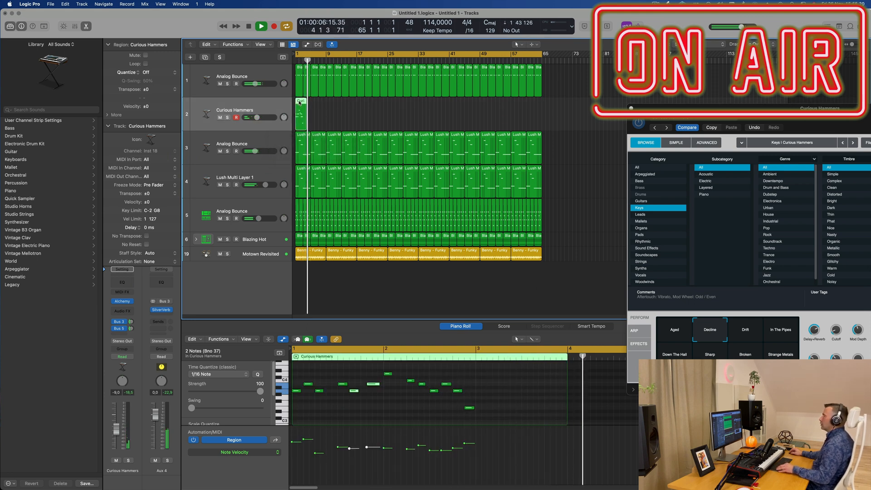
pyautogui.moveTo(299, 103); pyautogui.dragTo(330, 108)
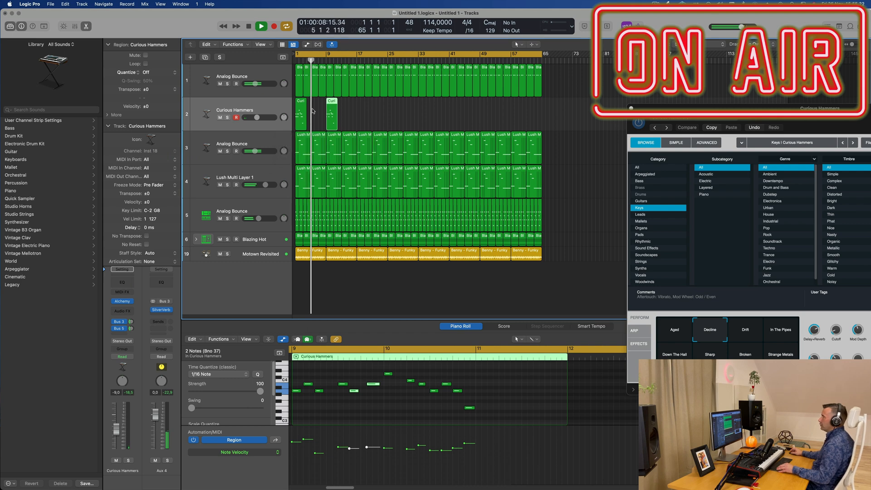
pyautogui.scroll(2, 306, 114)
pyautogui.scroll(-1, 318, 117)
pyautogui.press('space')
pyautogui.press('space')
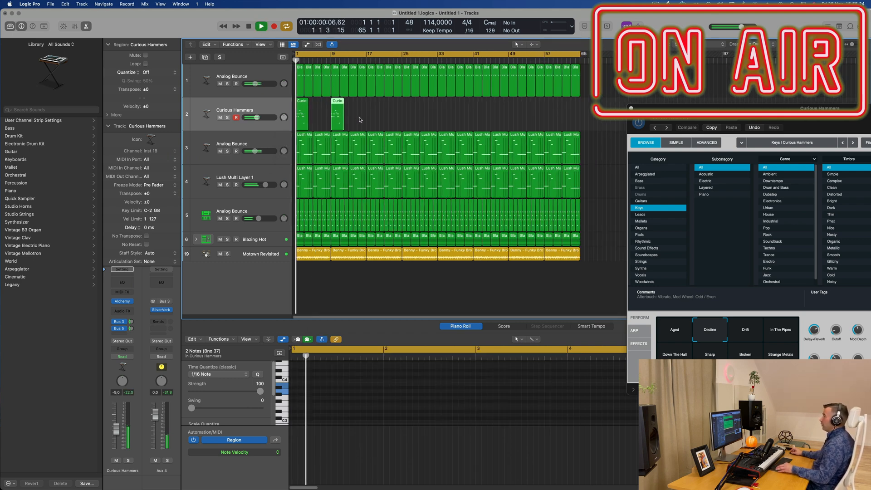
# Add two more copies of the Curious Hammers region, starting at bars 17 and 25
pyautogui.moveTo(362, 117); pyautogui.dragTo(378, 103)
pyautogui.press('super+r')
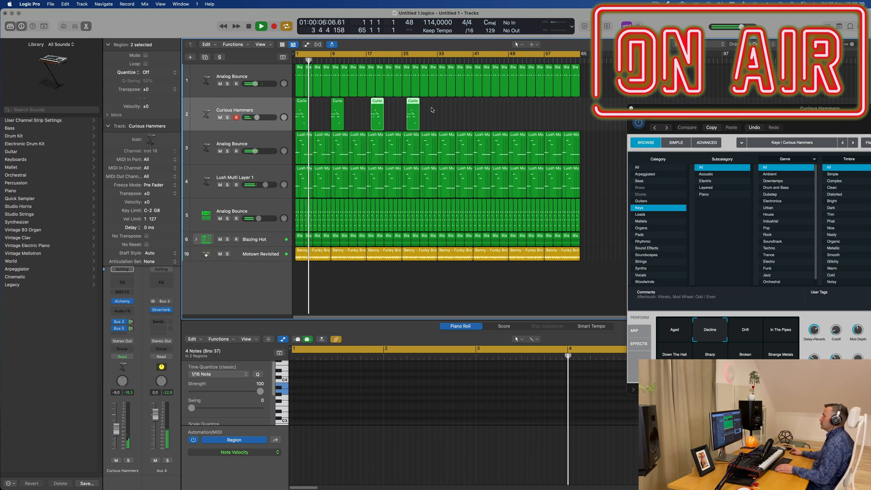
pyautogui.moveTo(374, 103); pyautogui.dragTo(369, 102)
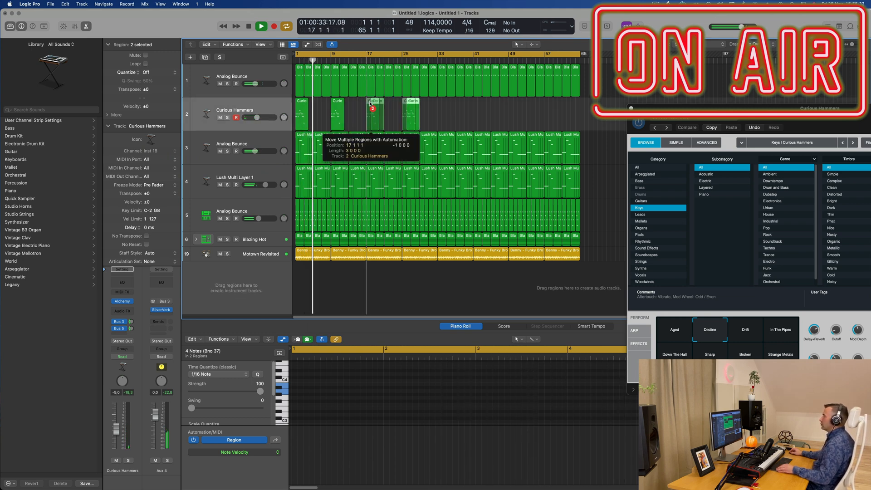
pyautogui.click(433, 107)
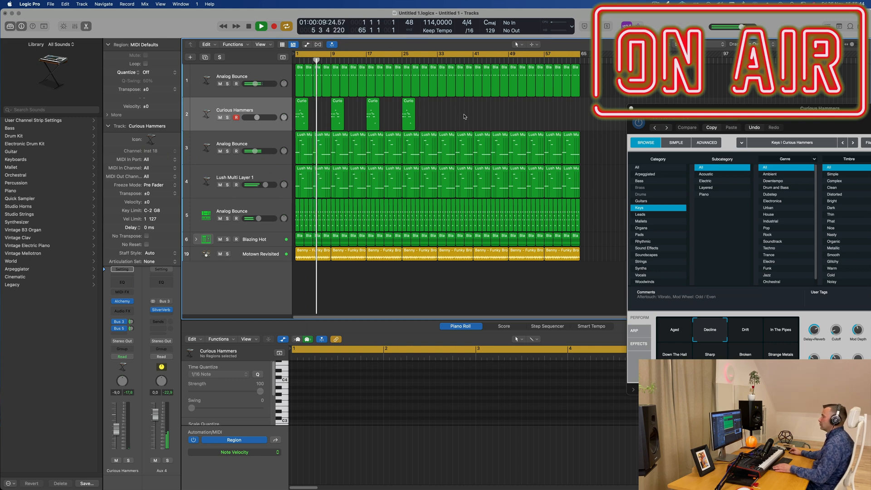
# Move the second Curious Hammers region to bar 5 and replay from the start
pyautogui.press('super+Right')
pyautogui.press('super+Right')
pyautogui.press('super+Right')
pyautogui.press('super+Right')
pyautogui.moveTo(377, 105); pyautogui.dragTo(504, 117)
pyautogui.press('Return')
pyautogui.press('super+Left')
pyautogui.click(382, 116)
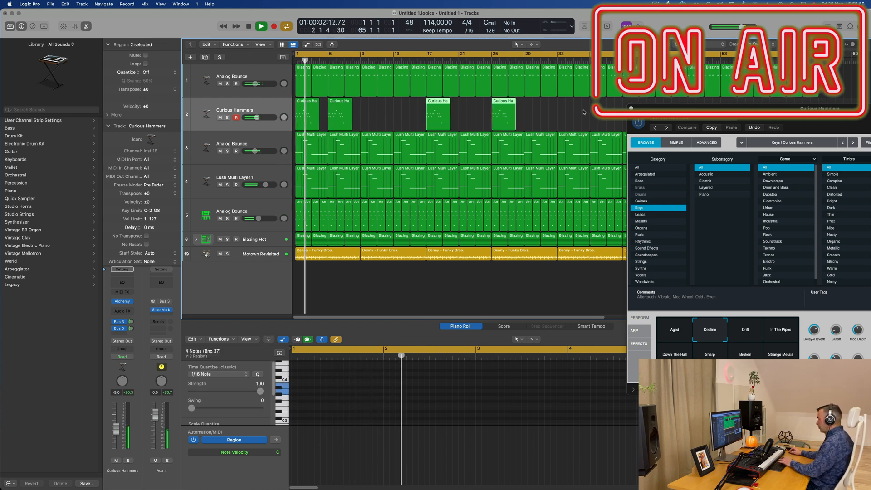
# Replace the Curious Hammers copies at bars 17 and 25 with repeats every four bars up to bar 29, and replay
pyautogui.press('Delete')
pyautogui.moveTo(369, 113); pyautogui.dragTo(405, 106)
pyautogui.press('super+Left')
pyautogui.press('super+Left')
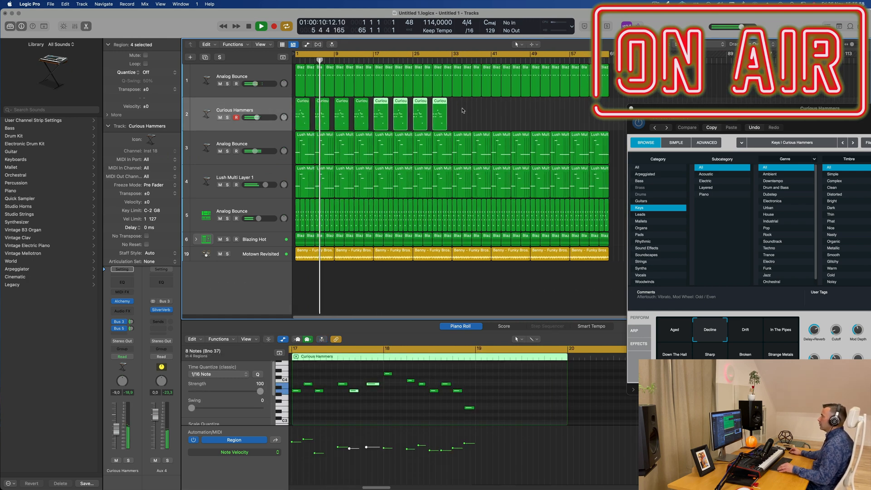
pyautogui.press('Return')
# Shift the B3 note just before bar 2 in the first Curious Hammers region slightly later and replay it
pyautogui.press('super+Right')
pyautogui.press('super+Right')
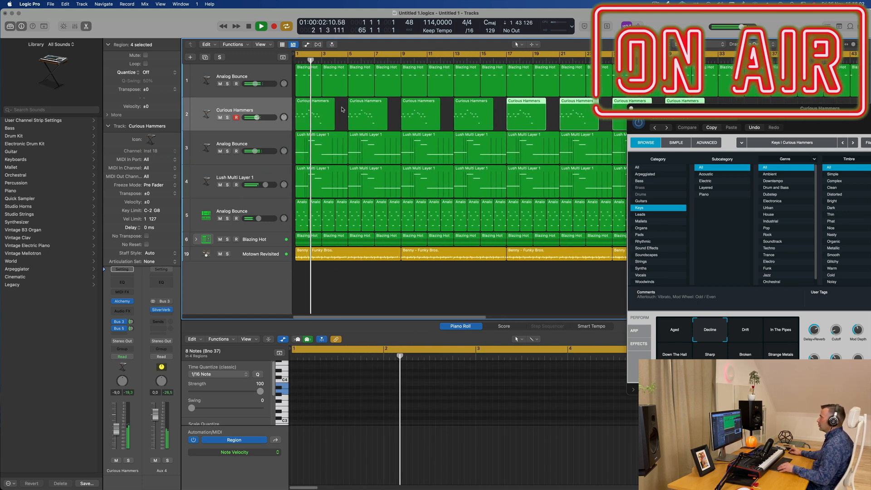
pyautogui.click(319, 114)
pyautogui.scroll(3, 349, 405)
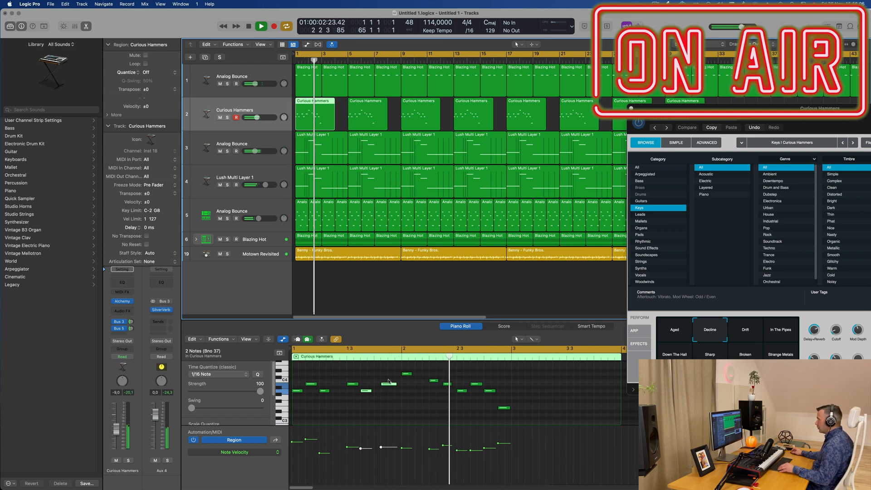
pyautogui.click(389, 384)
pyautogui.hotkey('alt', 'Right')
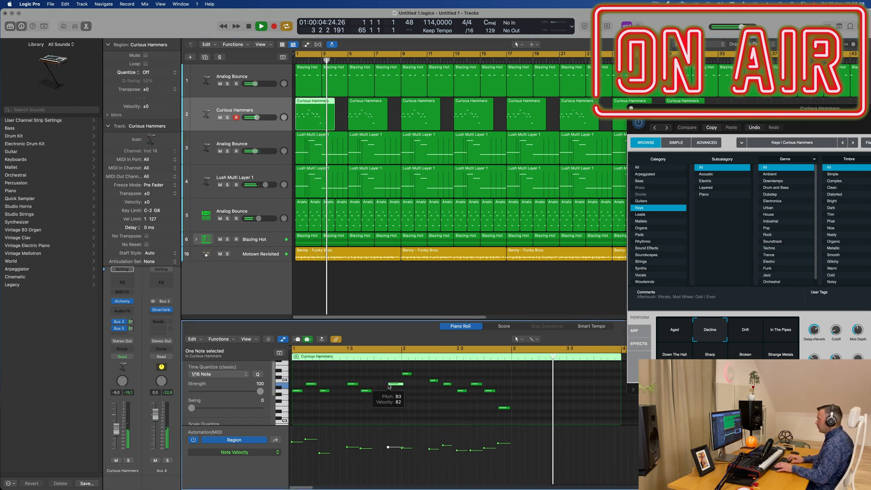
pyautogui.press('Return')
pyautogui.scroll(-2, 389, 384)
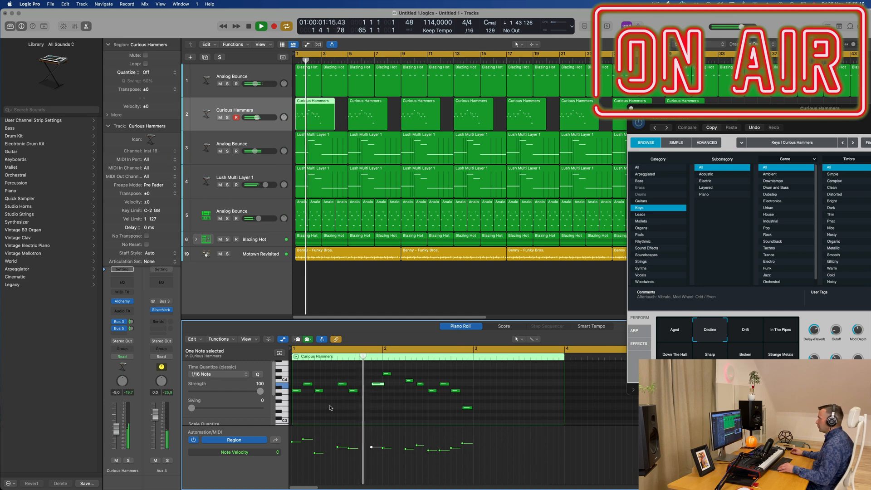
pyautogui.moveTo(382, 384); pyautogui.dragTo(380, 384)
pyautogui.scroll(-1, 392, 401)
pyautogui.scroll(-2, 392, 401)
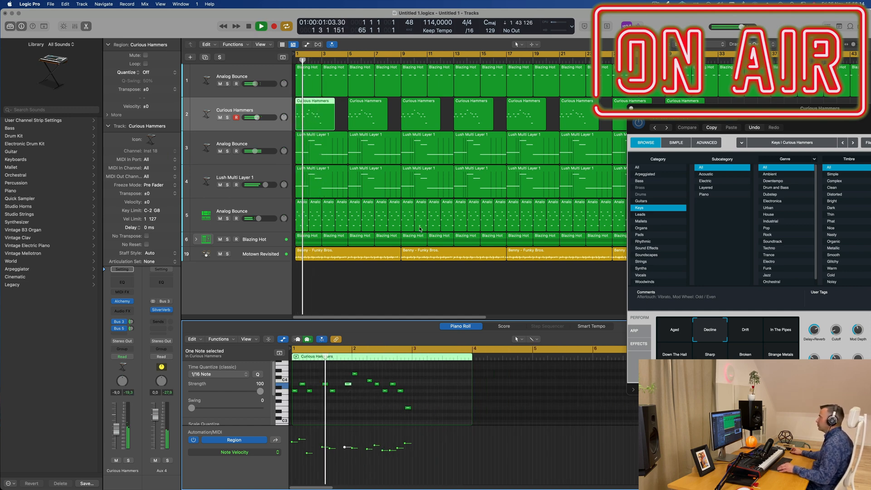
# Delete all Curious Hammers regions after the corrected first one
pyautogui.scroll(-4, 379, 102)
pyautogui.moveTo(511, 108); pyautogui.dragTo(343, 103)
pyautogui.press('Delete')
# Repeat the corrected Curious Hammers region every four bars along the whole 64-bar song
pyautogui.click(303, 102)
pyautogui.keyDown('shift'); pyautogui.click(310, 105); pyautogui.keyUp('shift')
pyautogui.moveTo(391, 121); pyautogui.dragTo(382, 102)
pyautogui.moveTo(493, 123); pyautogui.dragTo(465, 108)
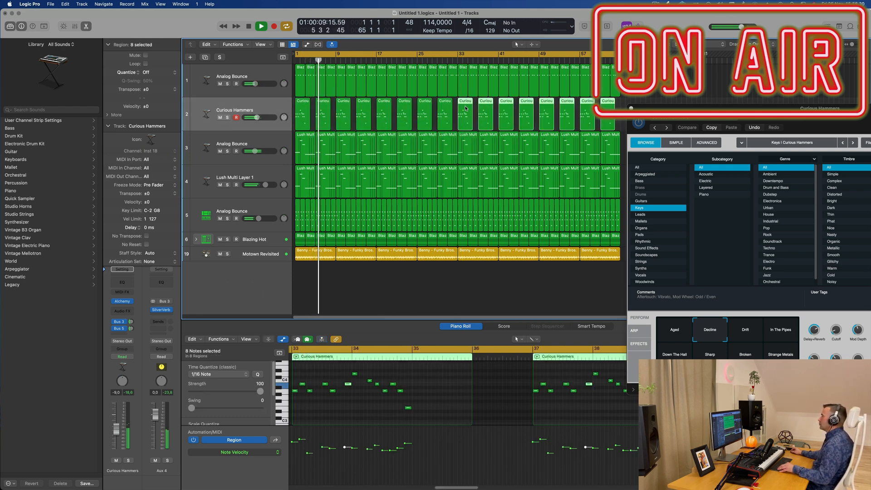
# Reduce the track heights, clear the region selection and move the Curious Hammers instrument window lower
pyautogui.press('super+Up')
pyautogui.press('super+Up')
pyautogui.click(404, 285)
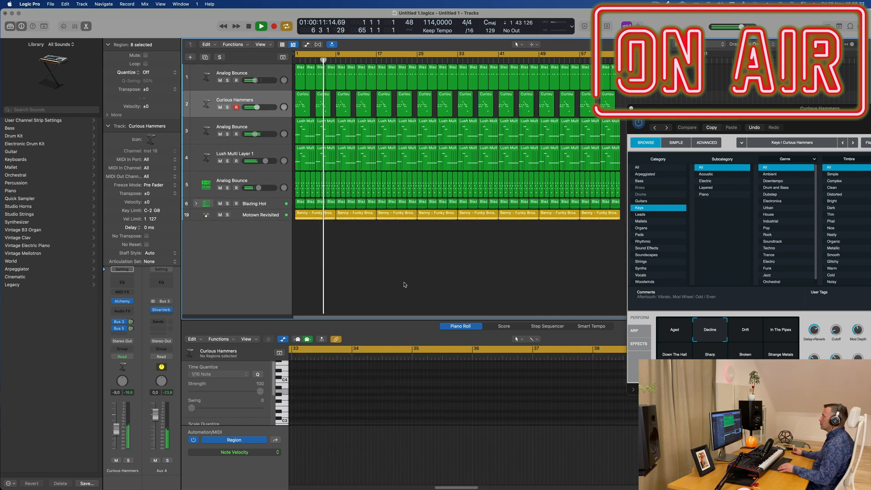
pyautogui.moveTo(682, 109); pyautogui.dragTo(671, 136)
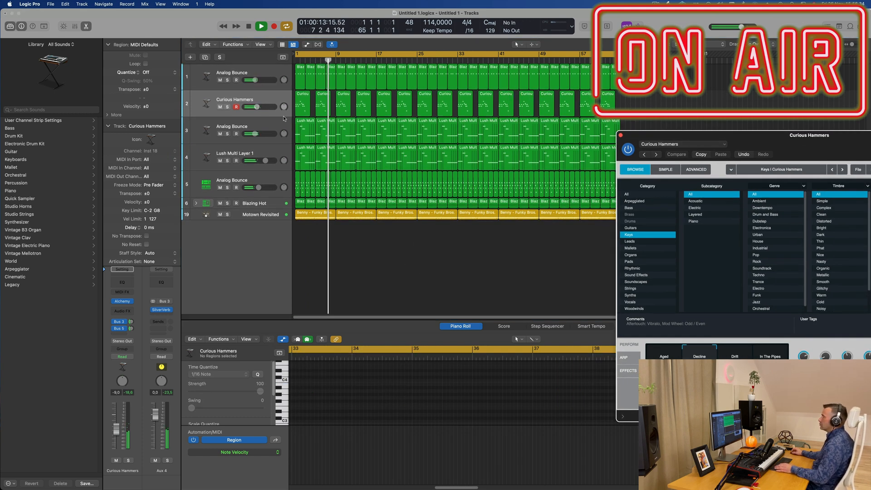
# Add a Channel EQ to the Analog Bounce track on row 3 and gently boost its 75 Hz low shelf
pyautogui.click(247, 128)
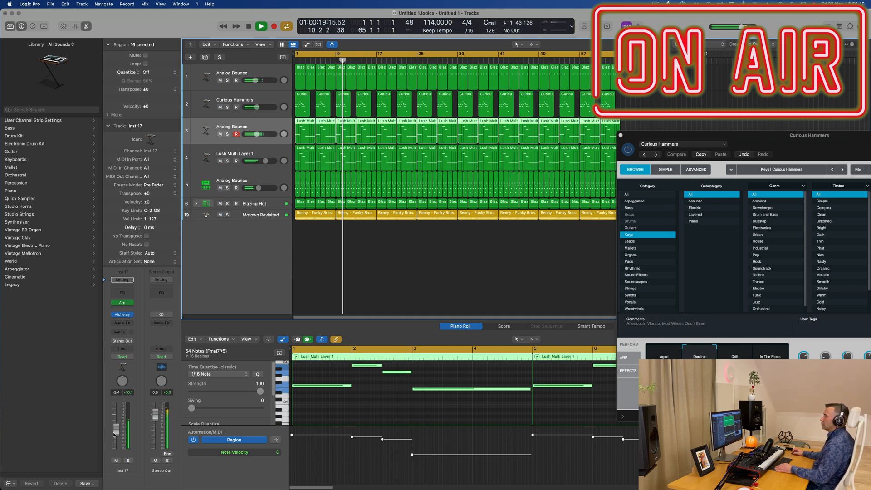
pyautogui.click(122, 293)
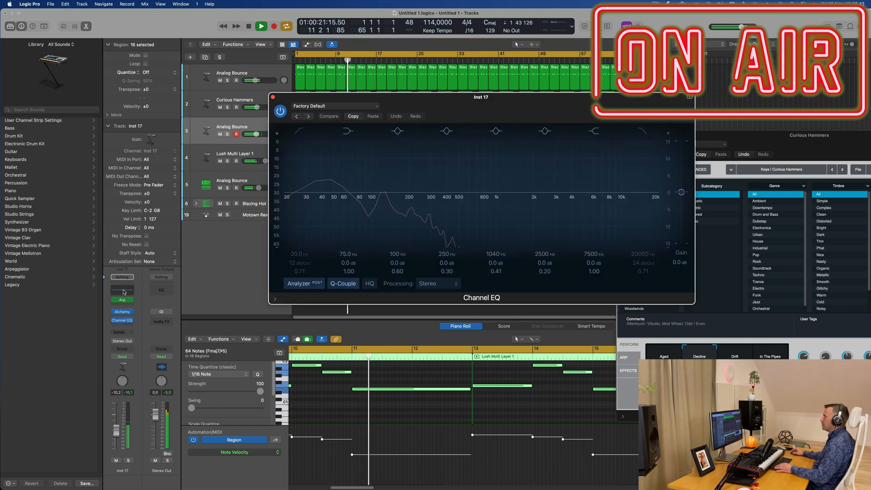
pyautogui.moveTo(355, 192); pyautogui.dragTo(356, 188)
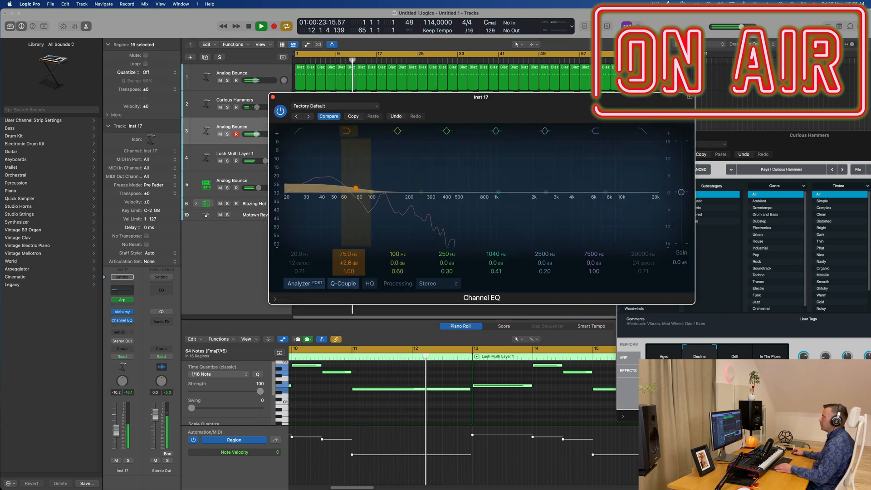
pyautogui.moveTo(348, 263); pyautogui.dragTo(348, 262)
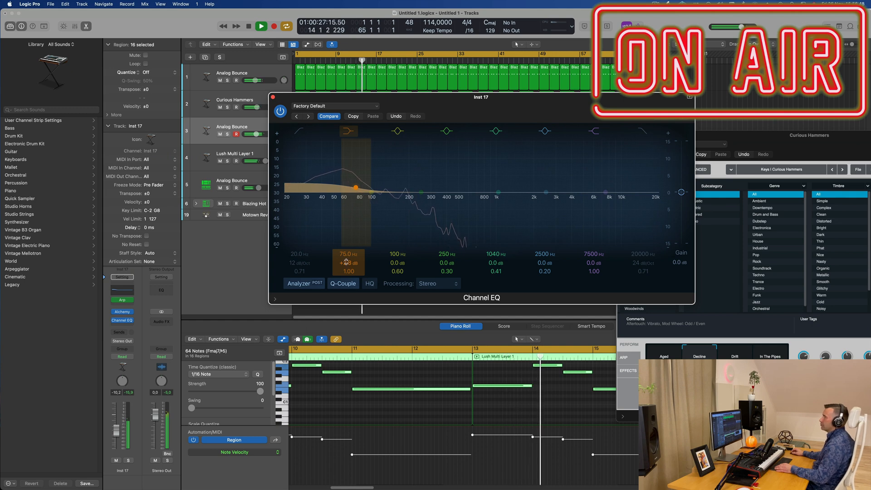
pyautogui.click(273, 97)
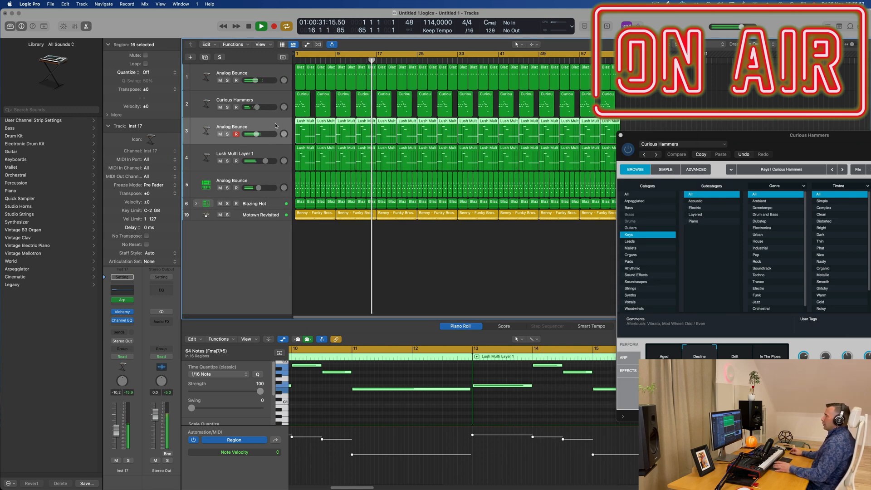
# Unfold the Blazing Hot drum stack, duplicate the stack as a new track and load the Deep End kit on it
pyautogui.click(196, 204)
pyautogui.click(273, 218)
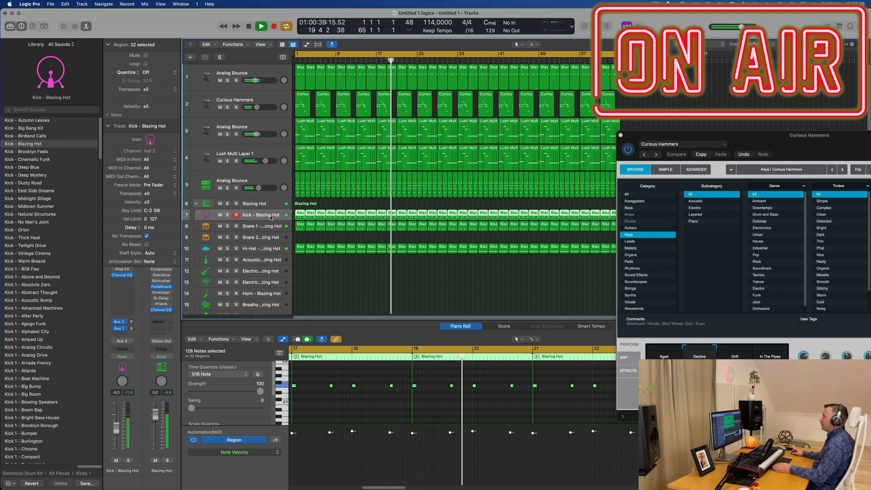
pyautogui.click(263, 205)
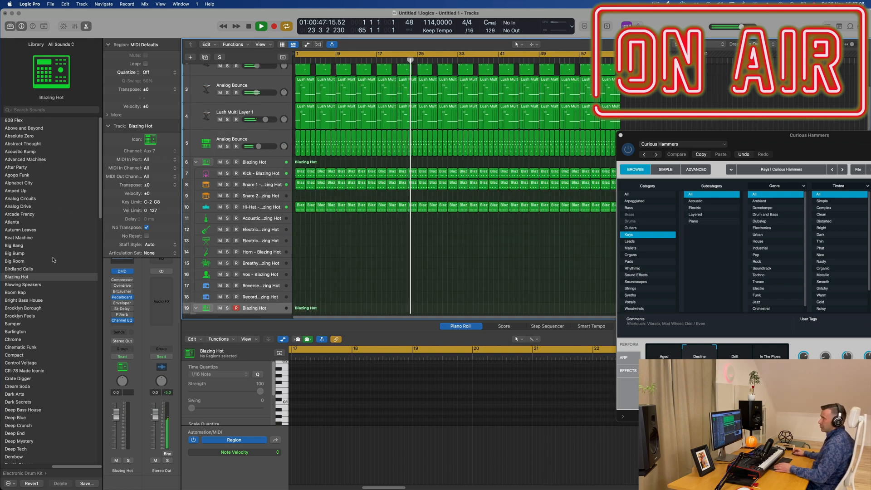
pyautogui.scroll(-3, 57, 292)
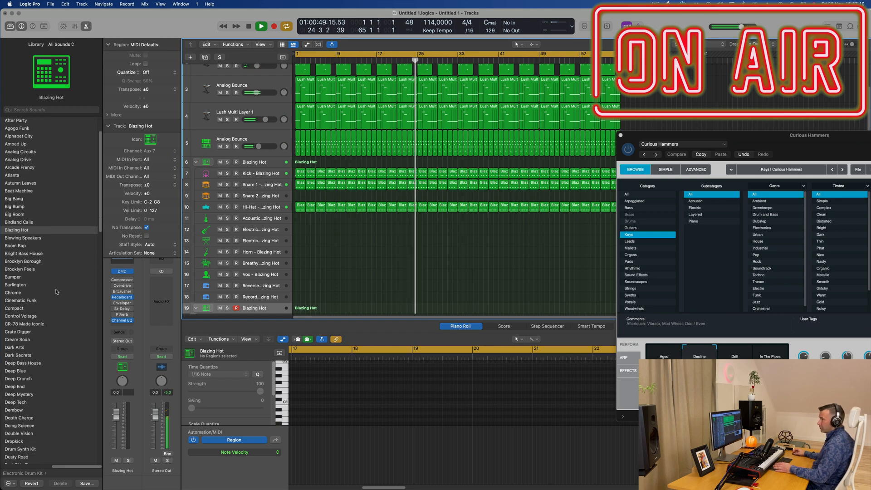
pyautogui.scroll(-5, 56, 291)
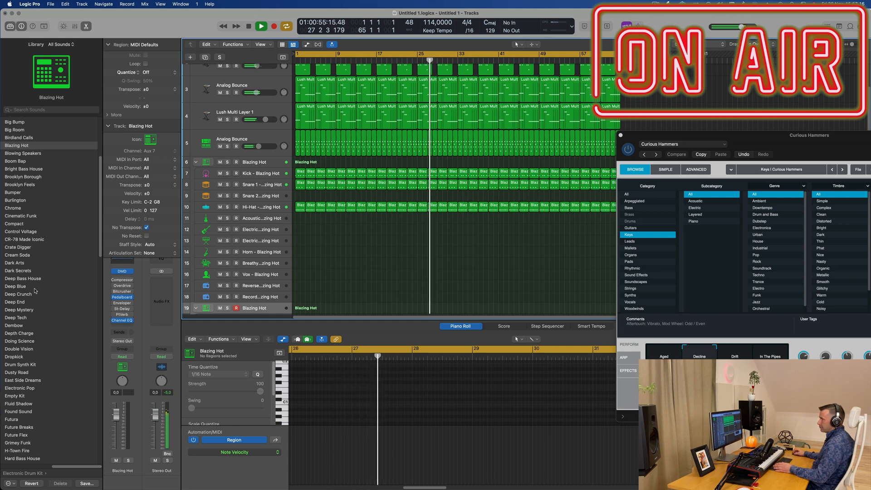
pyautogui.click(27, 301)
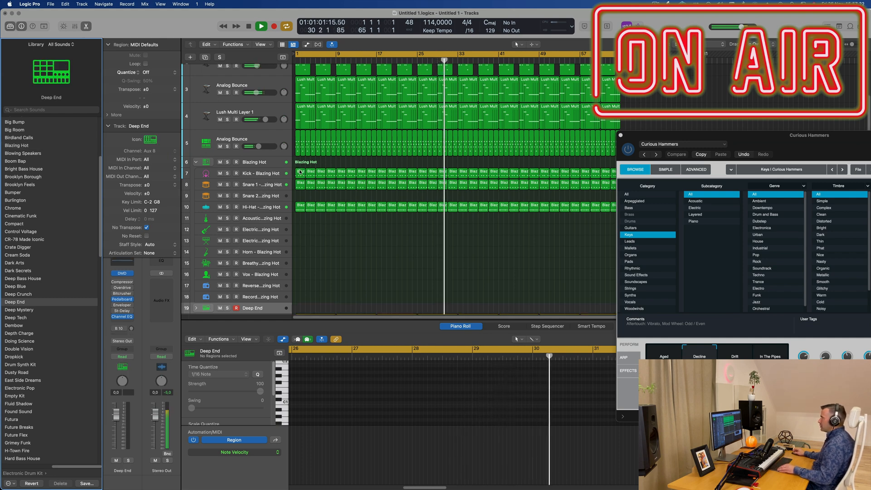
# Copy the first Blazing Hot kick region to bar 1 of the Deep End track and play from the start
pyautogui.moveTo(299, 171); pyautogui.dragTo(255, 299)
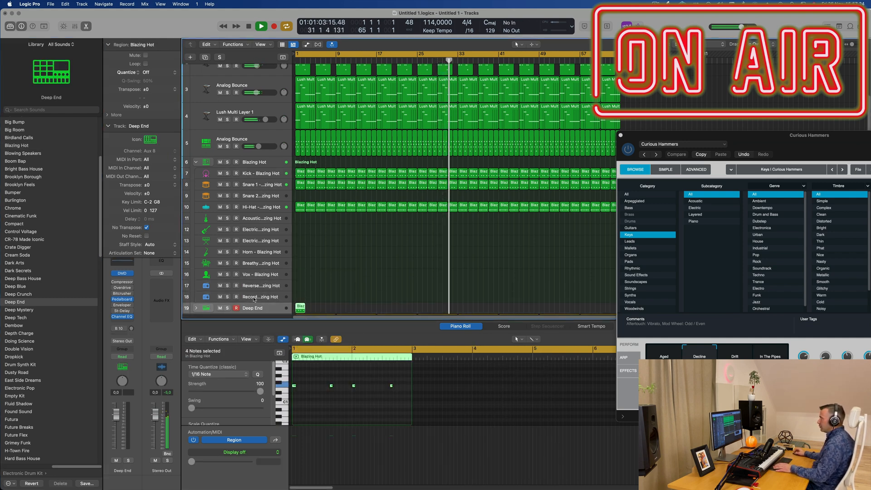
pyautogui.press('space')
pyautogui.press('Return')
pyautogui.press('space')
pyautogui.scroll(-3, 254, 299)
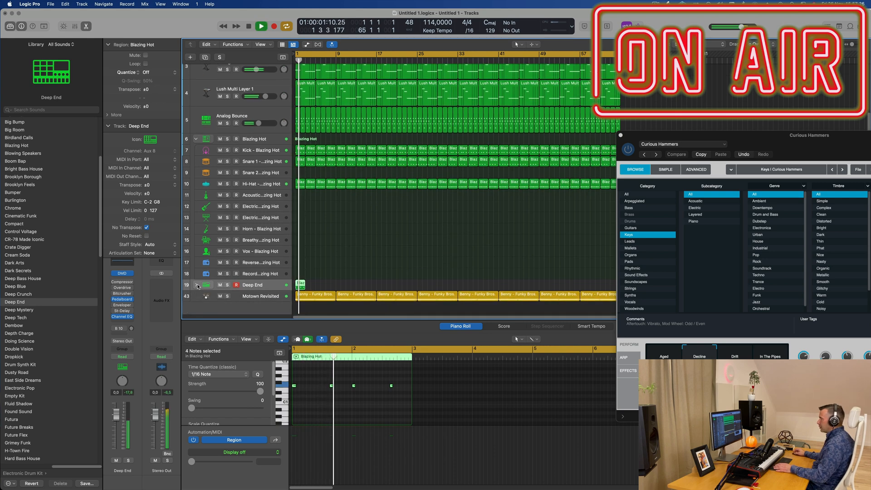
# Unfold the Deep End stack, move the copied kick region onto its Kick 1 track and audition it
pyautogui.click(197, 286)
pyautogui.scroll(-4, 408, 232)
pyautogui.press('space')
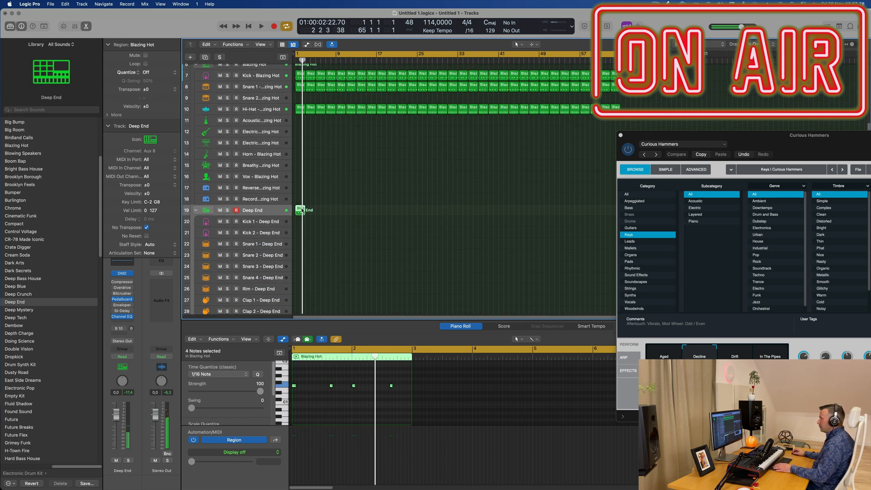
pyautogui.moveTo(302, 211); pyautogui.dragTo(317, 221)
pyautogui.press('space')
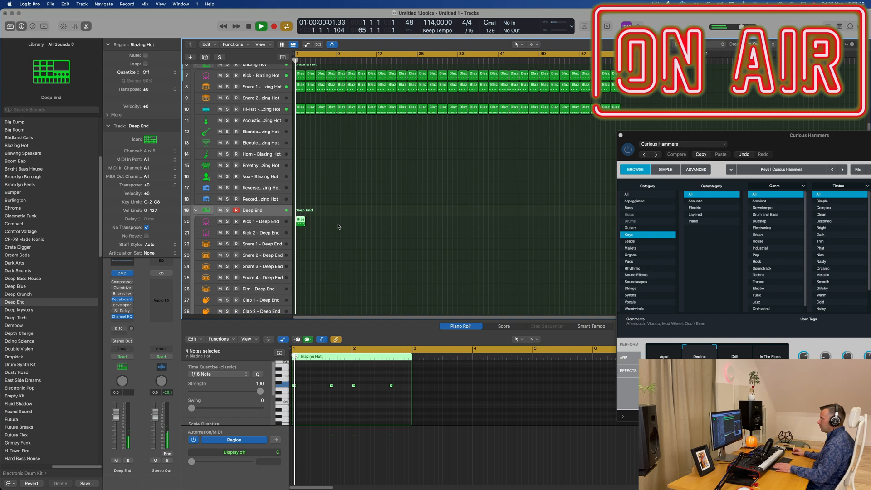
pyautogui.click(275, 223)
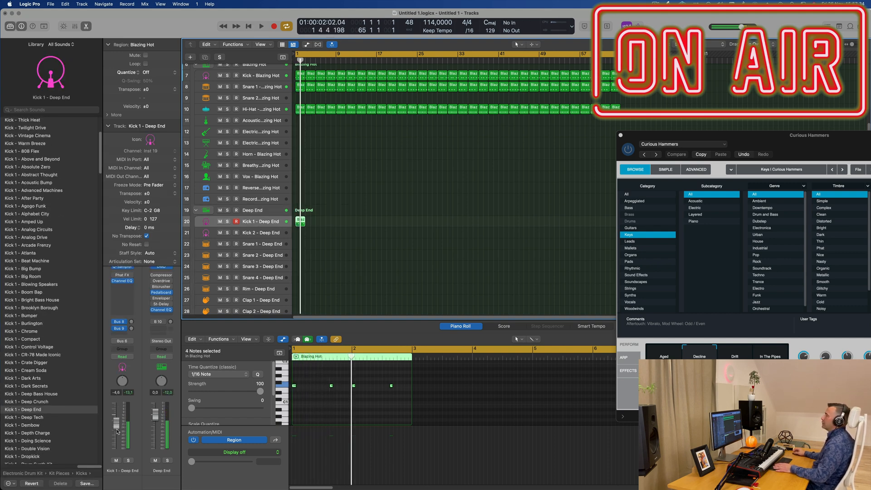
# Repeat the kick region along the Kick 1 - Deep End track to about bar 31 while the song plays
pyautogui.press('space')
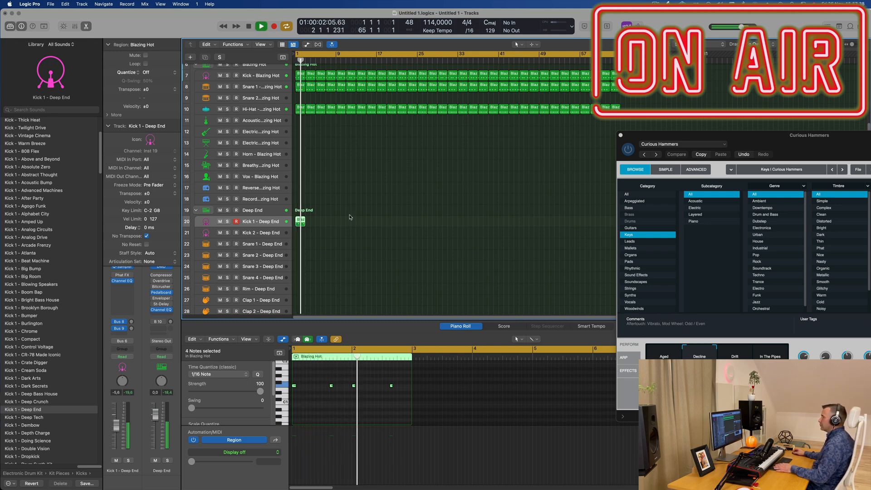
pyautogui.click(338, 222)
pyautogui.click(301, 221)
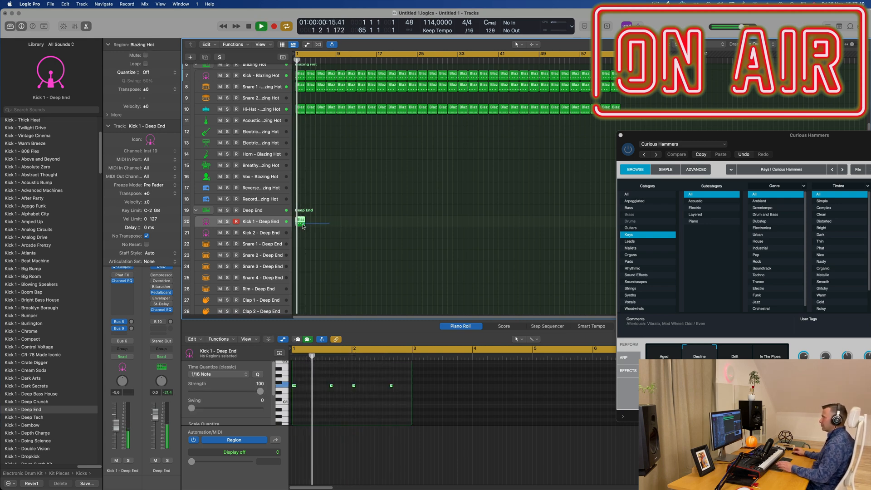
pyautogui.press('super+r')
pyautogui.press('super+r')
pyautogui.press('super+r')
pyautogui.press('super+r')
pyautogui.press('super+r')
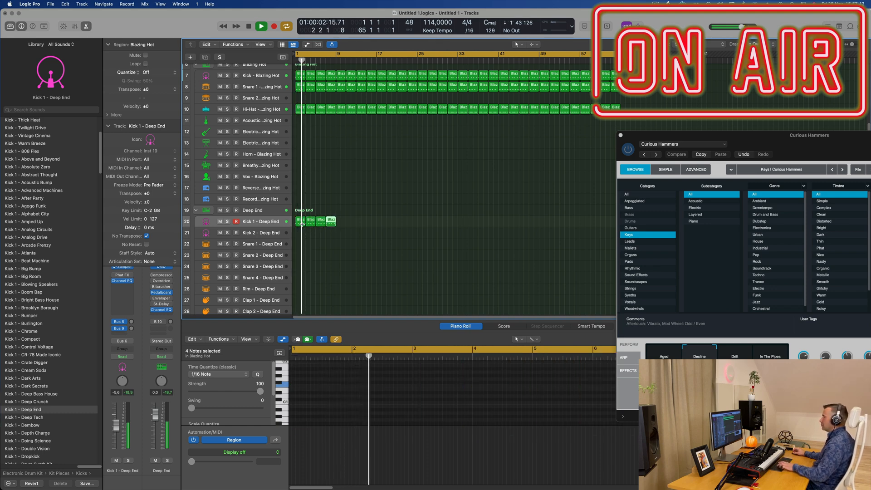
pyautogui.press('super+r')
pyautogui.press('super+r')
pyautogui.press('super+r')
pyautogui.press('super+r')
pyautogui.press('super+r')
pyautogui.press('super+r')
pyautogui.press('super+r')
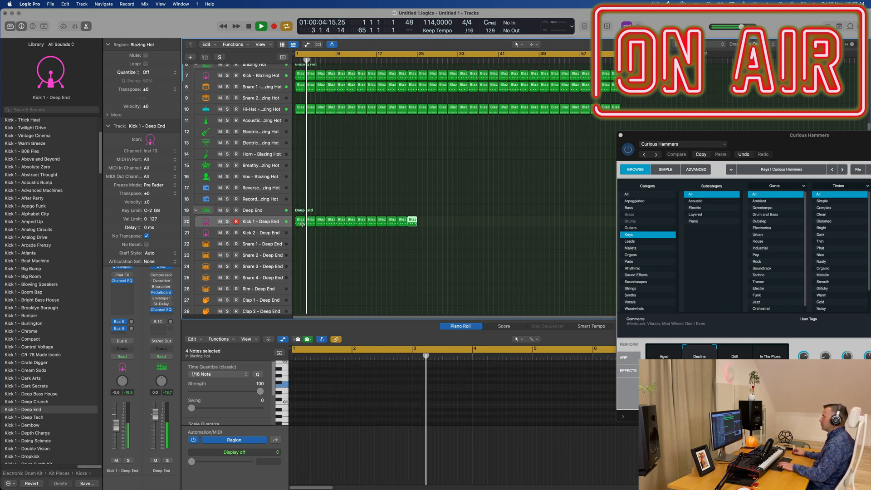
# Move the Curious Hammers window aside and examine the first Lush Multi Layer 1 region's notes while playing the song from the start
pyautogui.moveTo(674, 138); pyautogui.dragTo(799, 139)
pyautogui.scroll(-1, 389, 182)
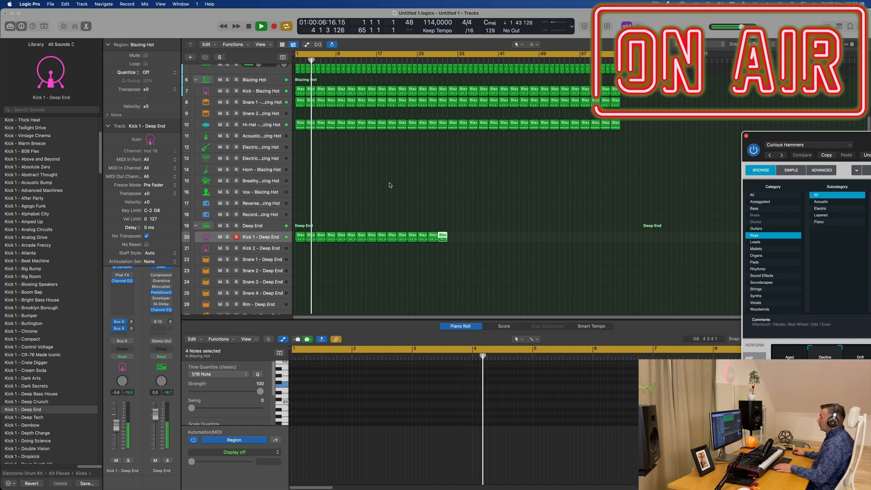
pyautogui.scroll(5, 389, 185)
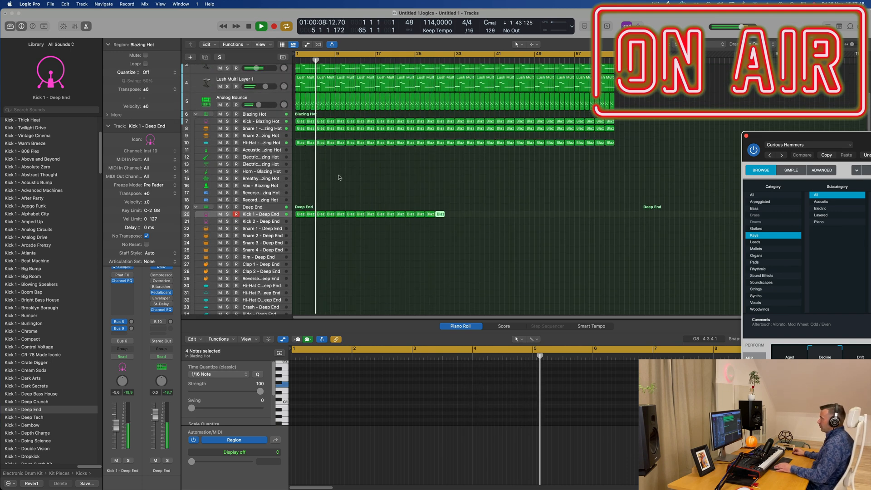
pyautogui.press('space')
pyautogui.press('space')
pyautogui.click(308, 92)
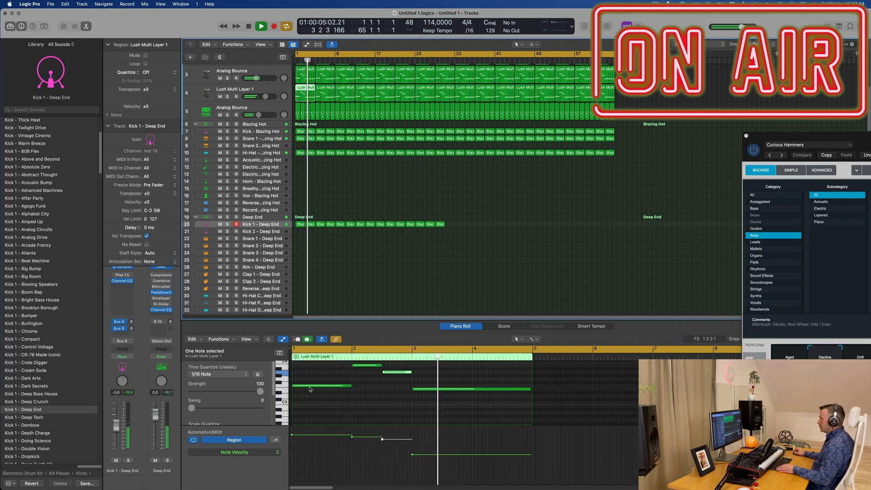
pyautogui.click(325, 242)
pyautogui.press('space')
pyautogui.press('space')
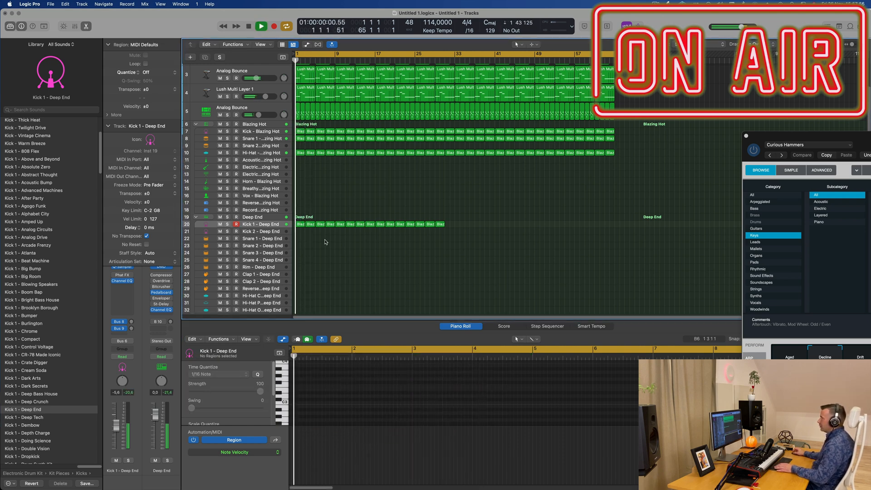
pyautogui.click(304, 95)
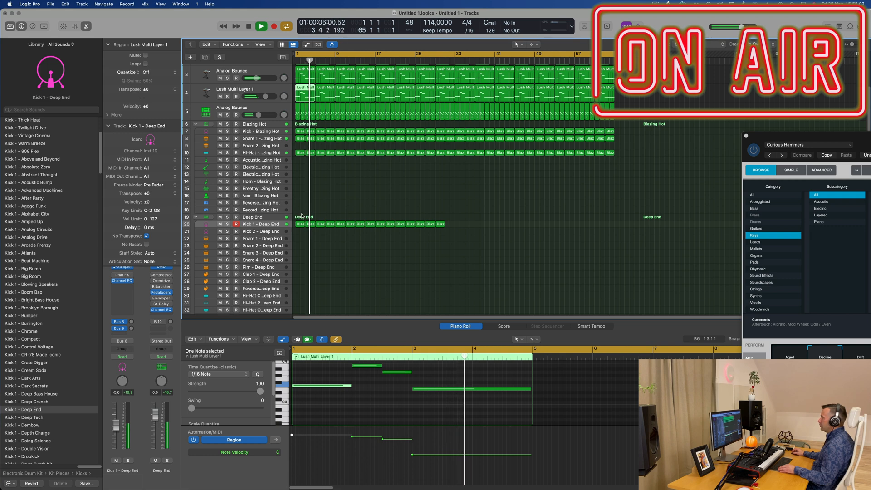
# Delete all kick regions on the Kick 1 - Deep End track and copy the first Lush Multi Layer 1 region there at bar 1
pyautogui.moveTo(297, 213); pyautogui.dragTo(487, 245)
pyautogui.press('Delete')
pyautogui.click(302, 93)
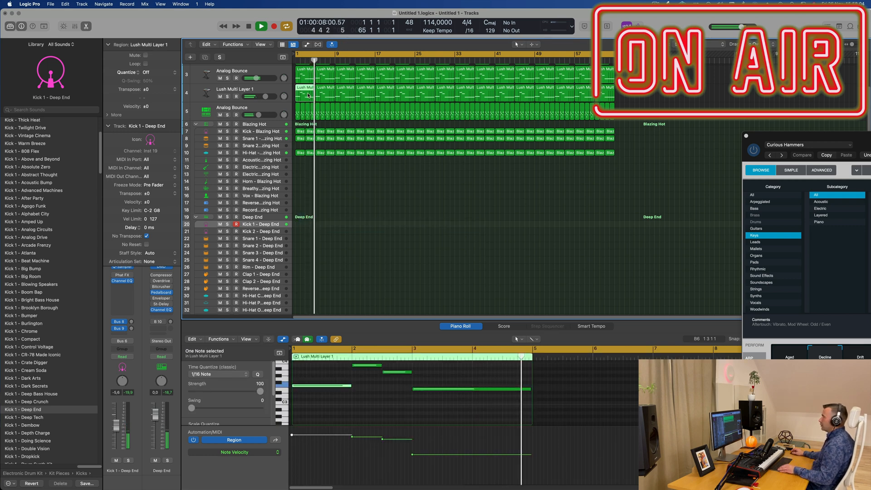
pyautogui.moveTo(302, 93); pyautogui.dragTo(307, 228)
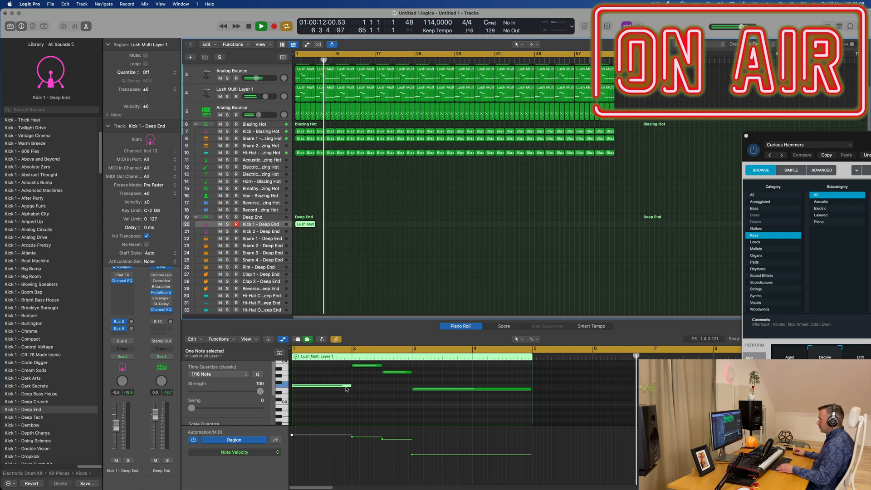
# Shorten the first note of the copied region on Kick 1 to about an eighth note and duplicate it at 1 3 3
pyautogui.moveTo(350, 386); pyautogui.dragTo(299, 390)
pyautogui.click(318, 399)
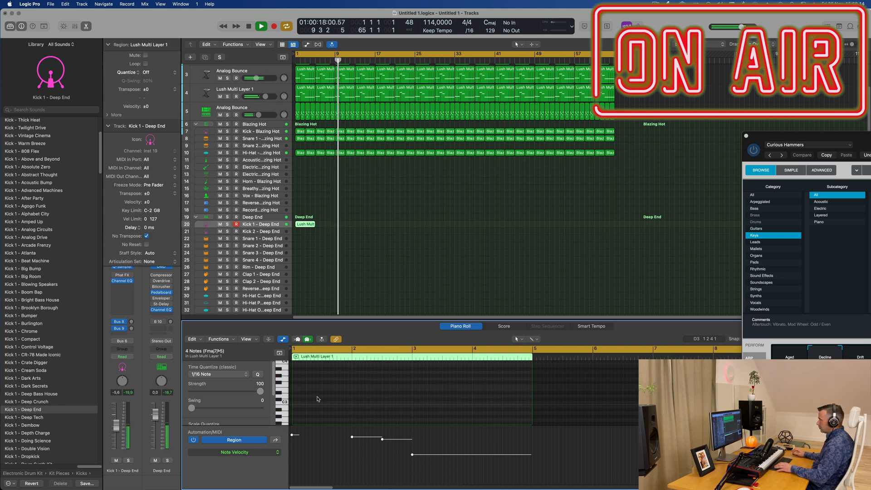
pyautogui.press('space')
pyautogui.scroll(-1, 311, 221)
pyautogui.click(307, 218)
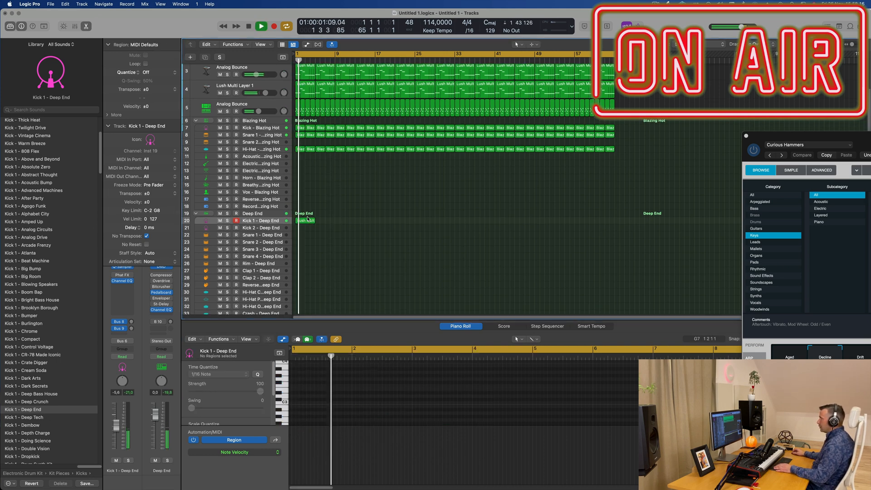
pyautogui.click(307, 221)
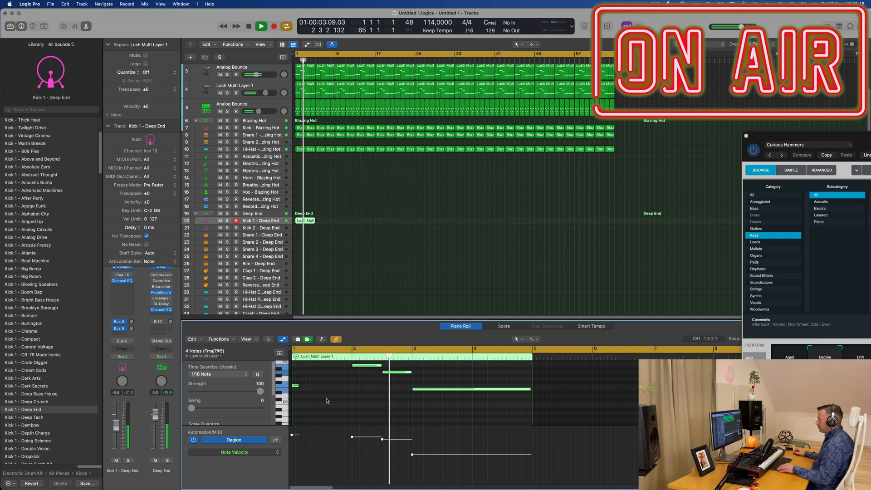
pyautogui.press('super+Right')
pyautogui.press('Return')
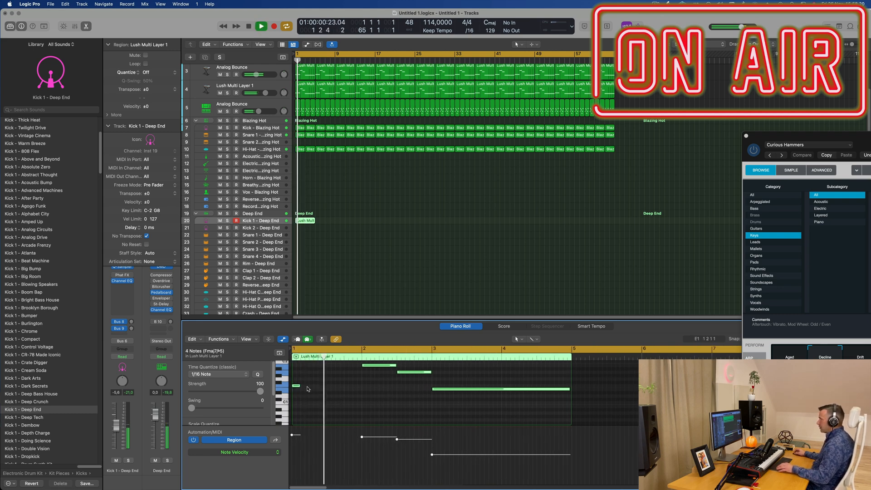
pyautogui.moveTo(296, 386)
pyautogui.mouseDown()
pyautogui.moveTo(341, 389)
pyautogui.moveTo(296, 386)
pyautogui.mouseUp()
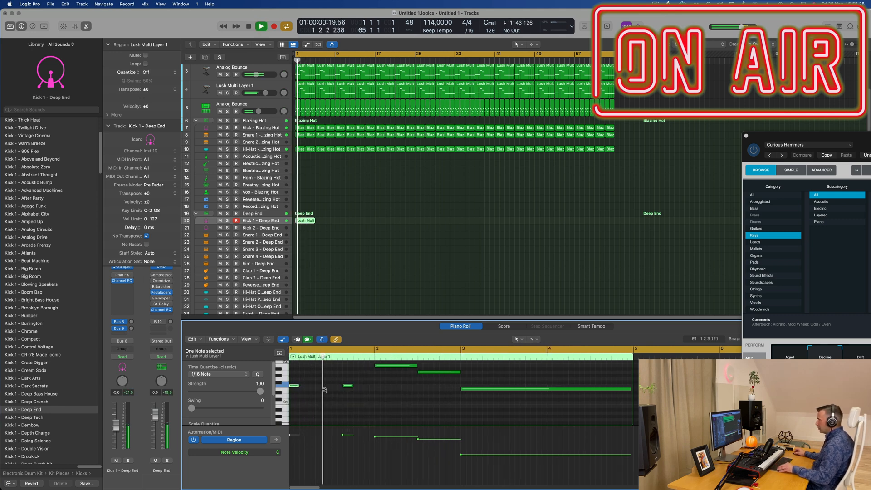
# Shorten both notes in bar 2 of the Kick 1 region to about eighth notes, shifting the second one slightly later
pyautogui.press('super+Left')
pyautogui.scroll(2, 350, 391)
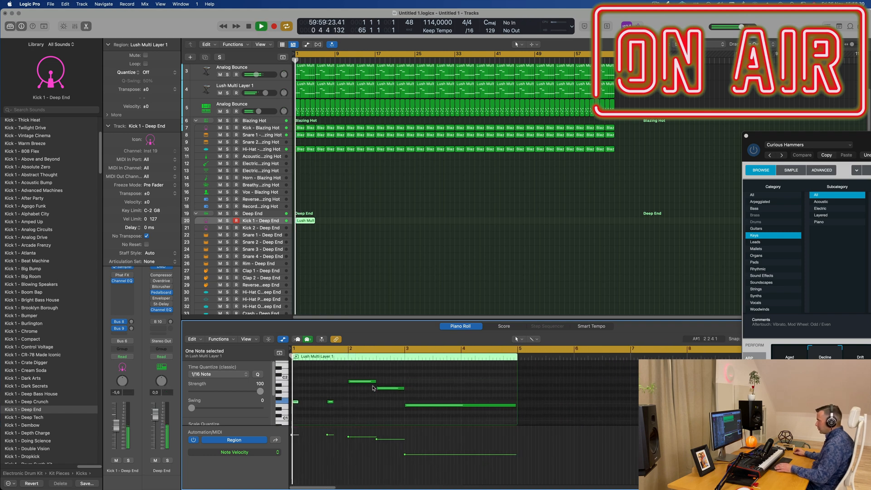
pyautogui.moveTo(373, 384); pyautogui.dragTo(357, 393)
pyautogui.scroll(-1, 366, 393)
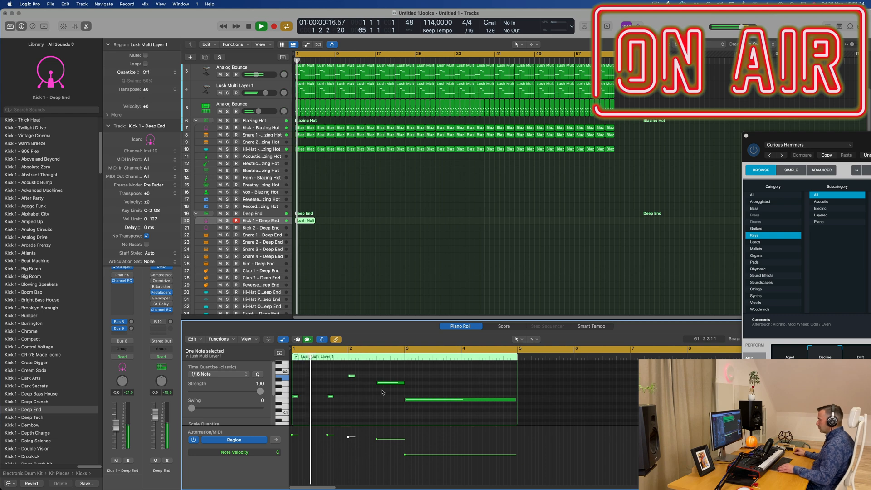
pyautogui.click(400, 383)
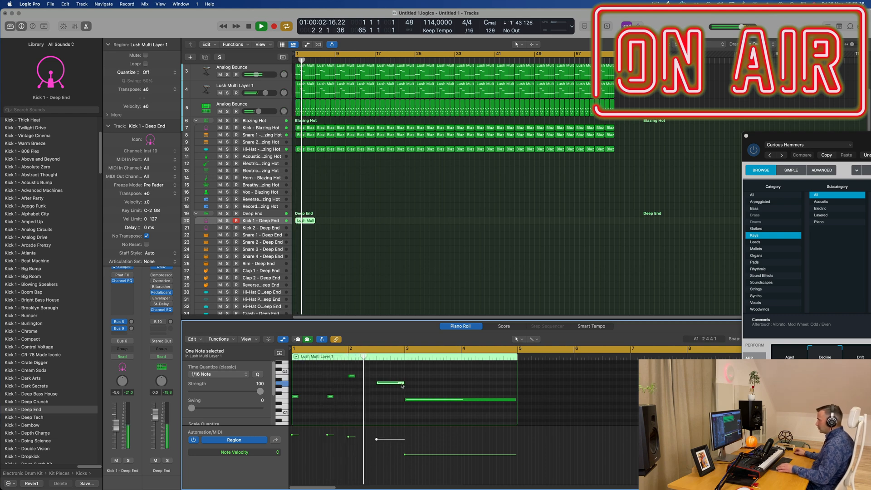
pyautogui.moveTo(402, 385); pyautogui.dragTo(385, 383)
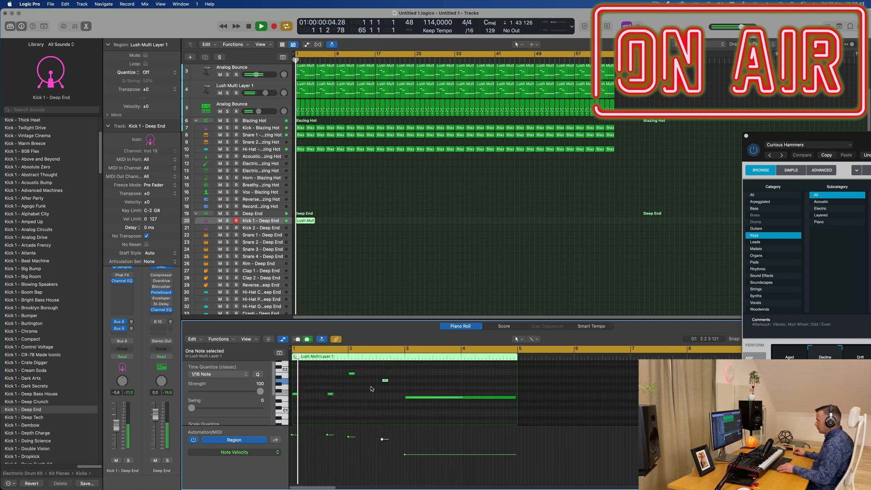
# Shorten the long E1 note at bar 3 of the Kick 1 region to about an eighth note
pyautogui.press('super+Left')
pyautogui.click(420, 395)
pyautogui.click(420, 398)
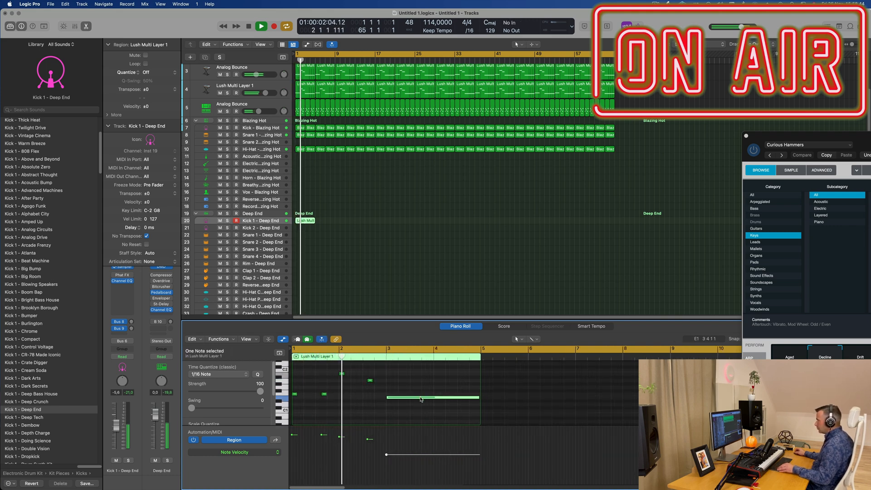
pyautogui.press('super+Left')
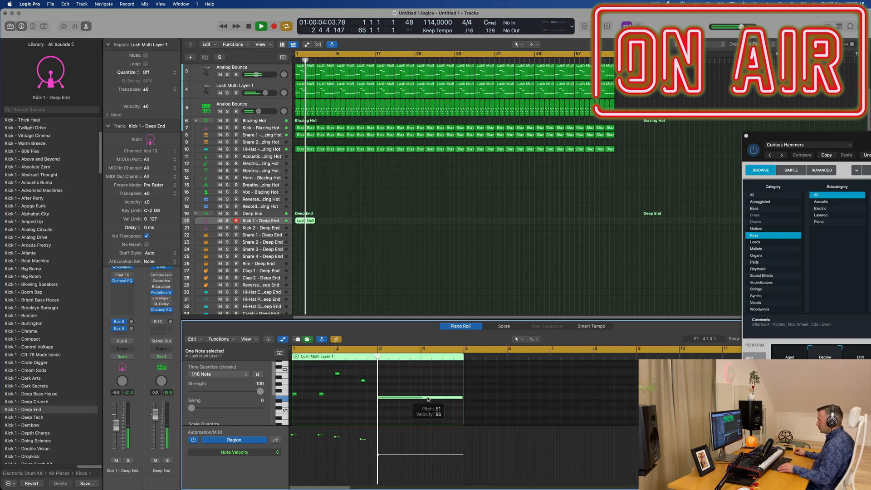
pyautogui.moveTo(461, 397); pyautogui.dragTo(383, 402)
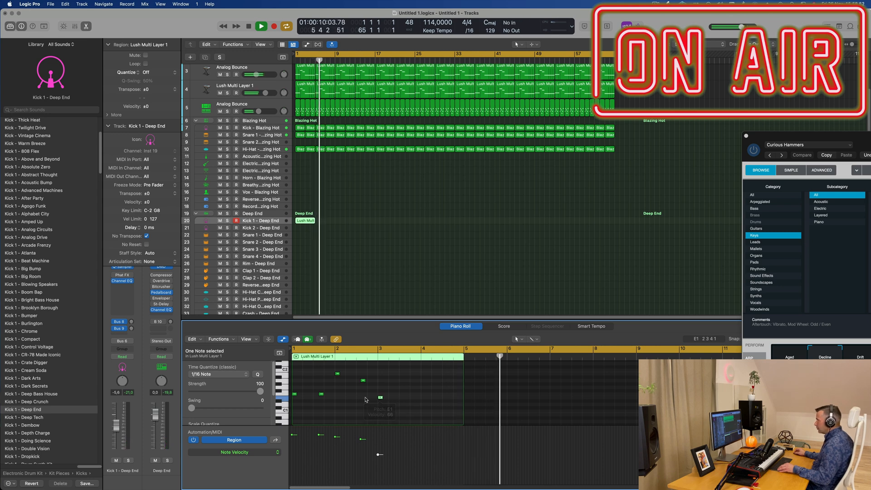
# Duplicate the short E1 note at 3 3 3, copy both bar 3 notes to bar 4 and audition the pattern
pyautogui.press('super+Right')
pyautogui.hscroll(-3, 367, 400)
pyautogui.press('space')
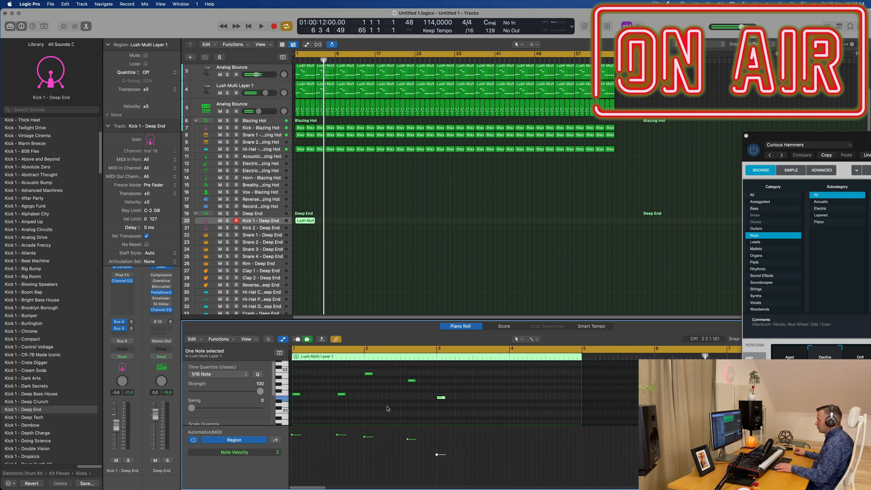
pyautogui.moveTo(443, 399); pyautogui.dragTo(506, 405)
pyautogui.moveTo(443, 401); pyautogui.dragTo(516, 400)
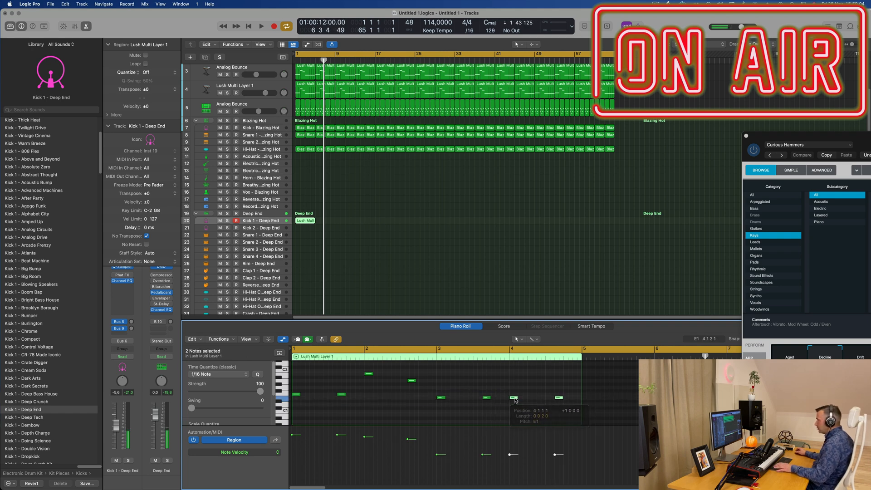
pyautogui.press('space')
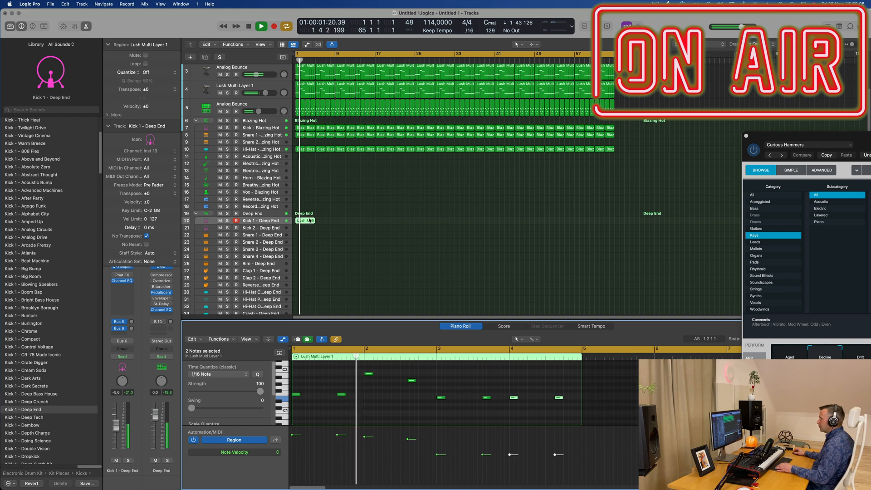
# Lengthen all eight notes of the Kick 1 region together to quarter notes and resume playback
pyautogui.press('space')
pyautogui.click(378, 402)
pyautogui.press('super+a')
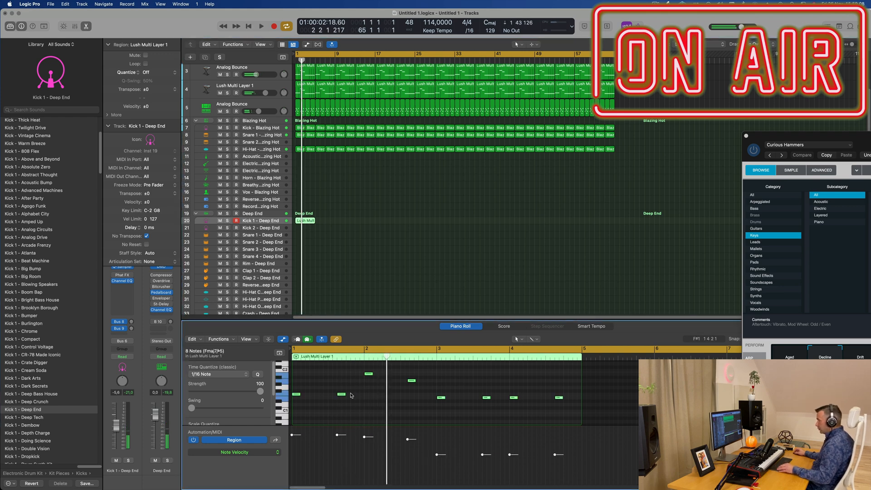
pyautogui.moveTo(346, 397); pyautogui.dragTo(355, 398)
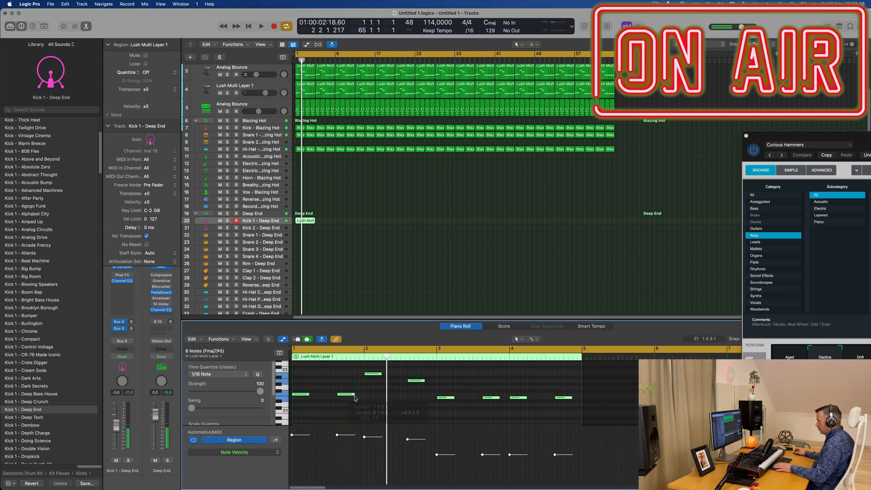
pyautogui.press('space')
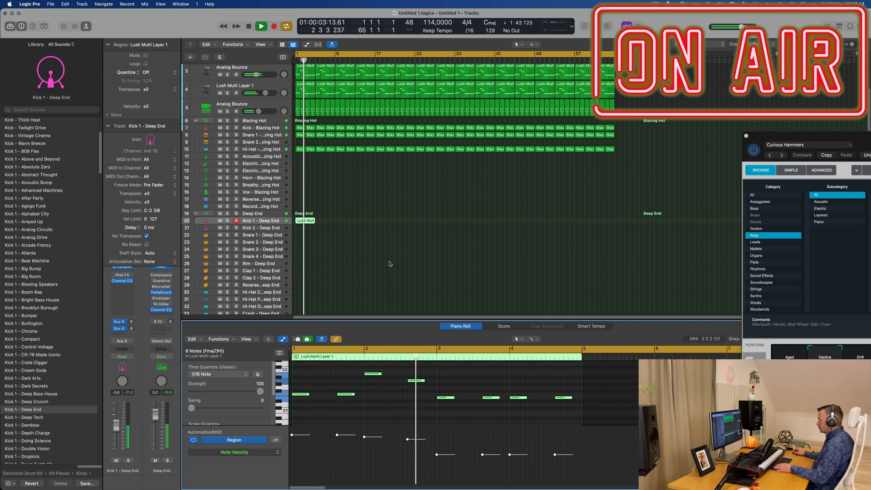
# Move the A1 note in the second half of bar 2 to position 2 3 3 1, checking its timing against playback
pyautogui.press('Return')
pyautogui.press('super+Right')
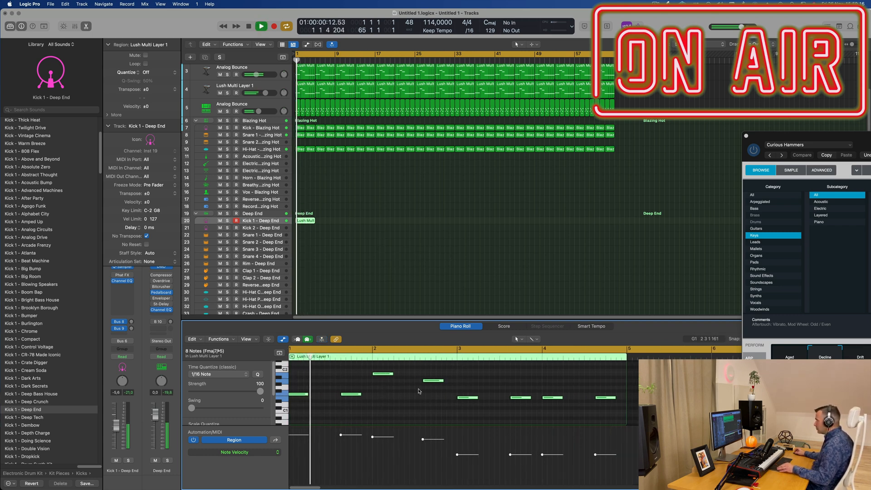
pyautogui.click(433, 380)
pyautogui.hotkey('alt', 'Right')
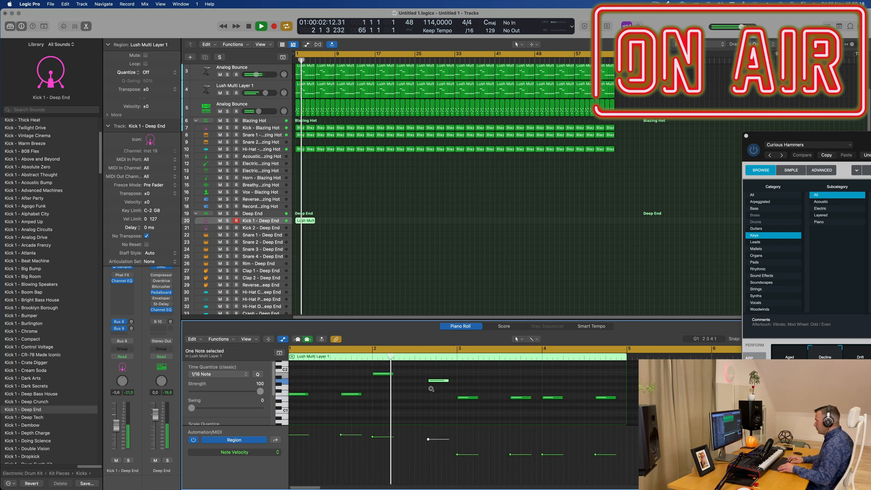
pyautogui.press('super+a')
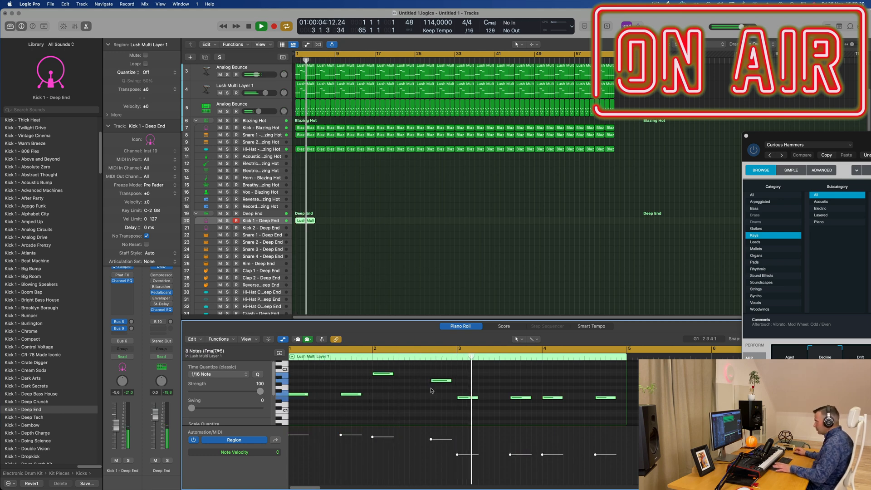
pyautogui.press('Return')
pyautogui.doubleClick(448, 384)
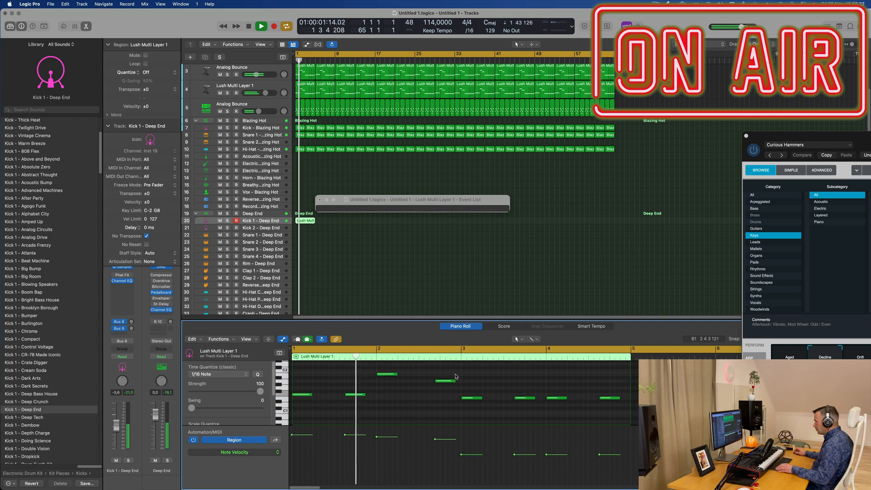
pyautogui.moveTo(447, 383); pyautogui.dragTo(442, 383)
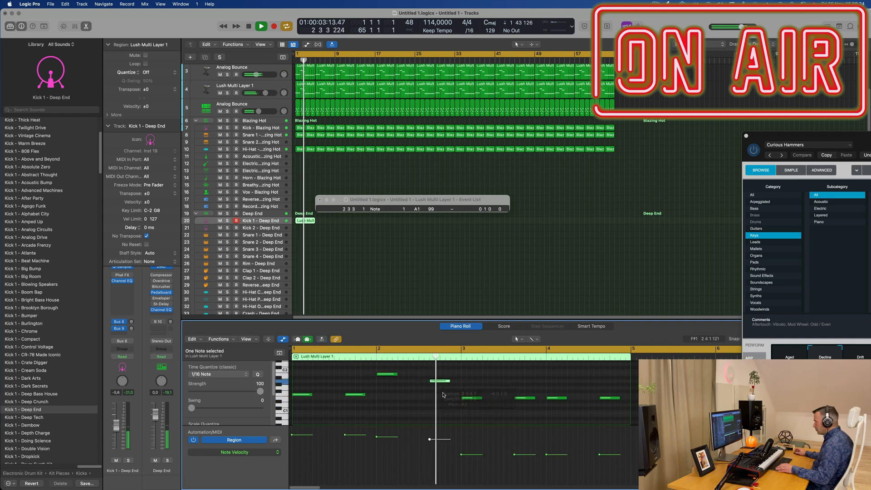
pyautogui.press('space')
pyautogui.press('super+Left')
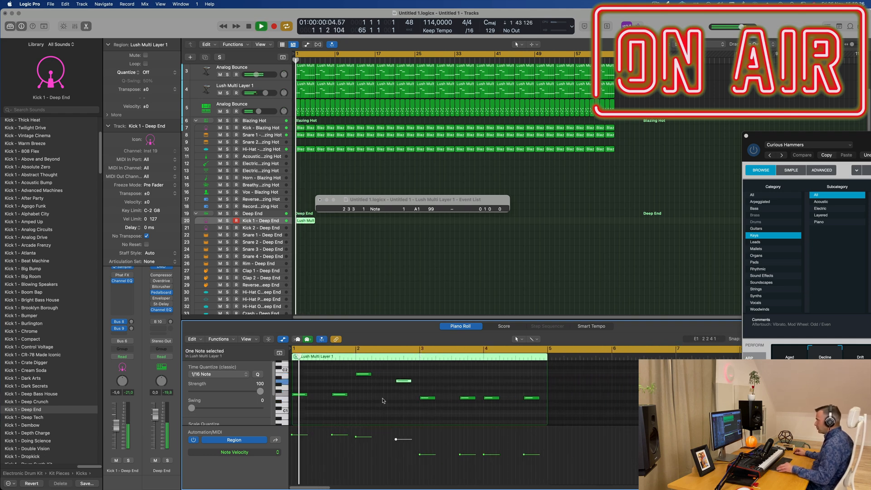
# Audition the Kick 1 pattern through its four bars and set the Kick 1 - Deep End channel volume to -4.4 dB
pyautogui.scroll(-2, 383, 401)
pyautogui.scroll(2, 381, 401)
pyautogui.scroll(-2, 380, 400)
pyautogui.scroll(4, 377, 400)
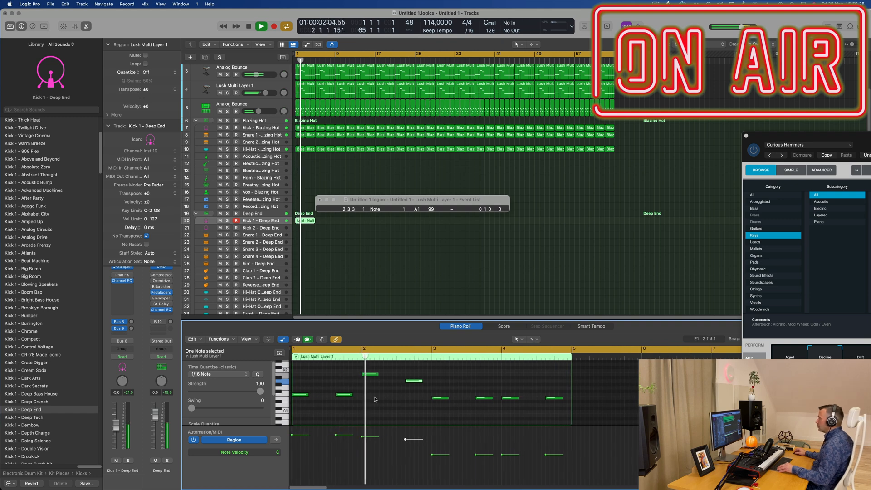
pyautogui.scroll(-1, 374, 399)
pyautogui.scroll(-2, 373, 402)
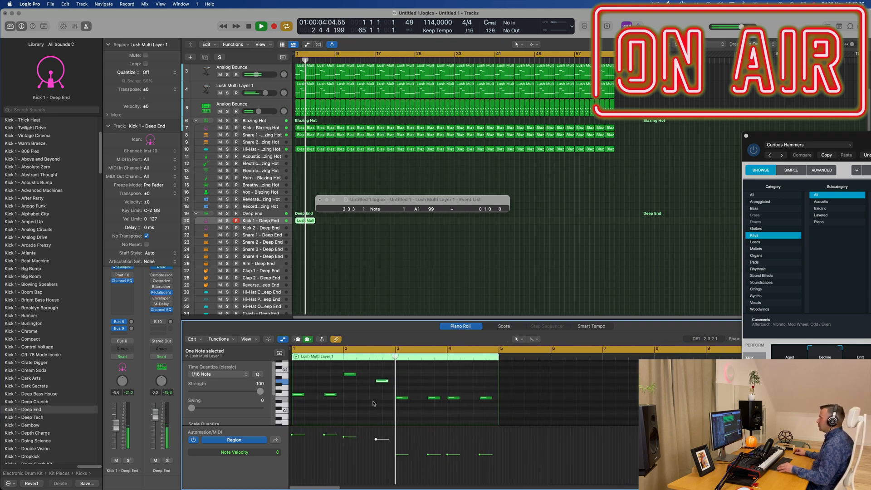
pyautogui.scroll(2, 377, 402)
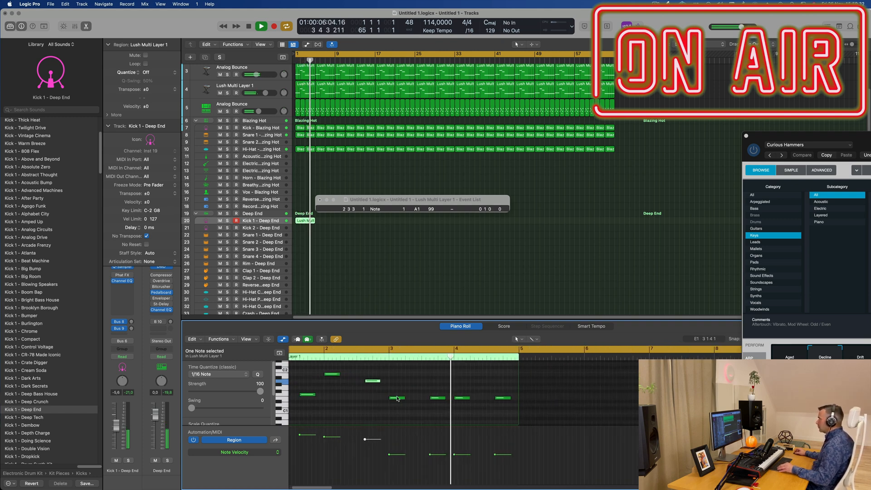
pyautogui.scroll(-2, 403, 397)
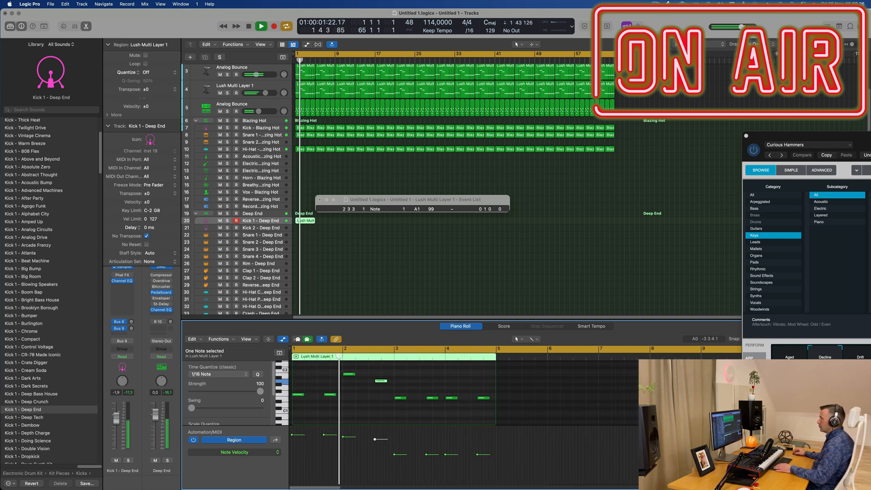
pyautogui.moveTo(116, 418); pyautogui.dragTo(120, 422)
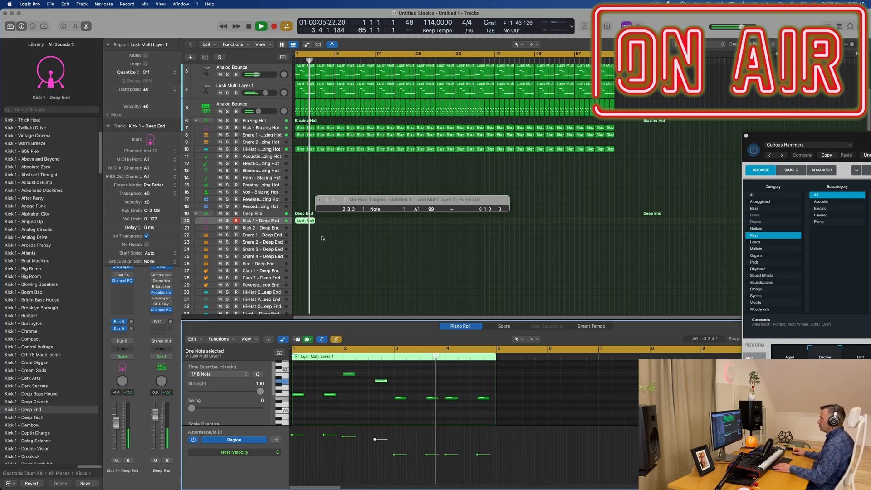
# Repeat the four-bar Kick 1 - Deep End region 15 times so it fills the 64-bar arrangement
pyautogui.moveTo(322, 239); pyautogui.dragTo(305, 221)
pyautogui.press('super+r')
pyautogui.press('super+r')
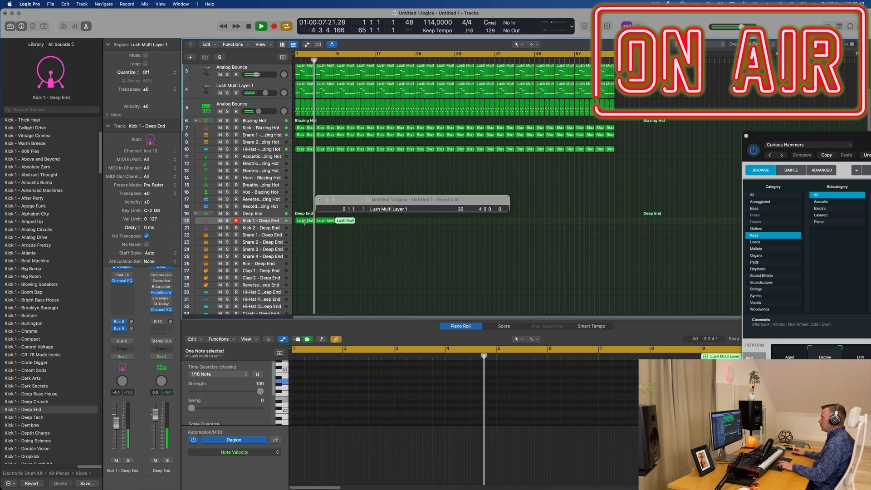
pyautogui.press('super+r')
pyautogui.press('super+r')
pyautogui.press('super+r')
pyautogui.press('super+r')
pyautogui.press('super+r')
pyautogui.press('super+r')
pyautogui.press('super+r')
pyautogui.press('super+r')
pyautogui.press('super+r')
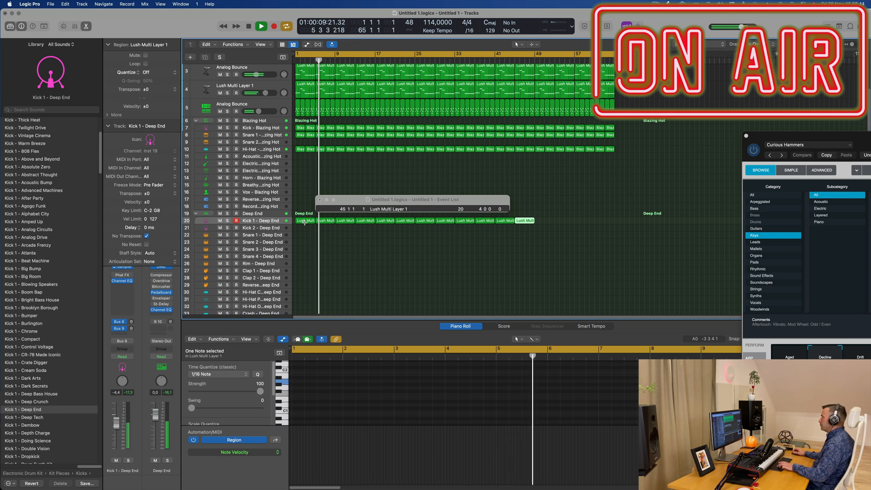
pyautogui.press('super+r')
pyautogui.press('super+r')
pyautogui.press('super+r')
pyautogui.press('super+r')
pyautogui.click(375, 178)
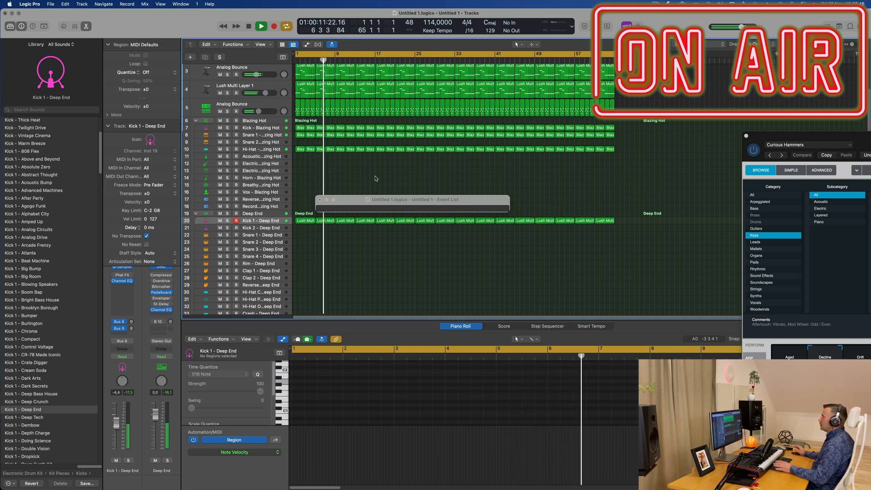
# Duplicate the Lush Multi Layer 1 track, copy its first region onto the new track at bar 1 and stop playback
pyautogui.scroll(3, 354, 208)
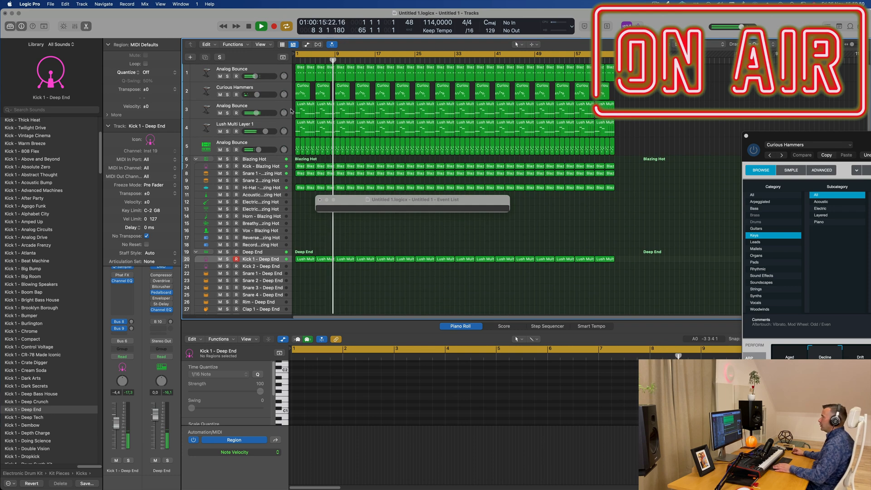
pyautogui.click(273, 124)
pyautogui.press('Return')
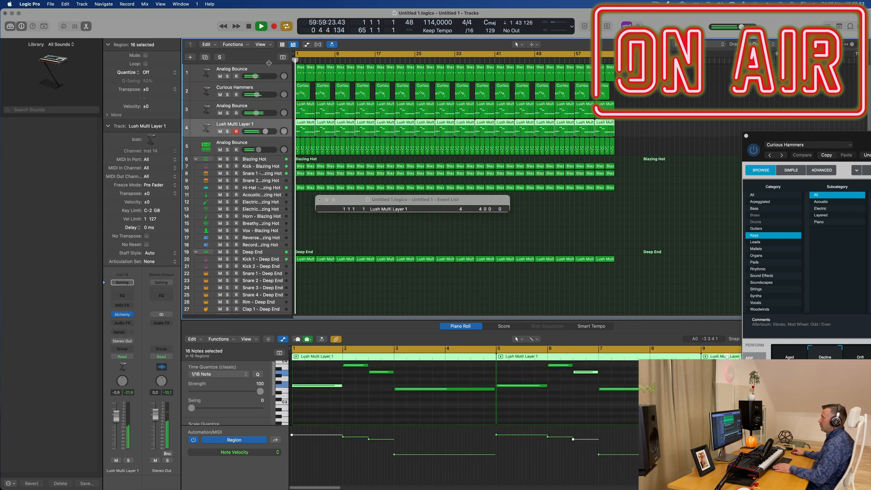
pyautogui.press('super+d')
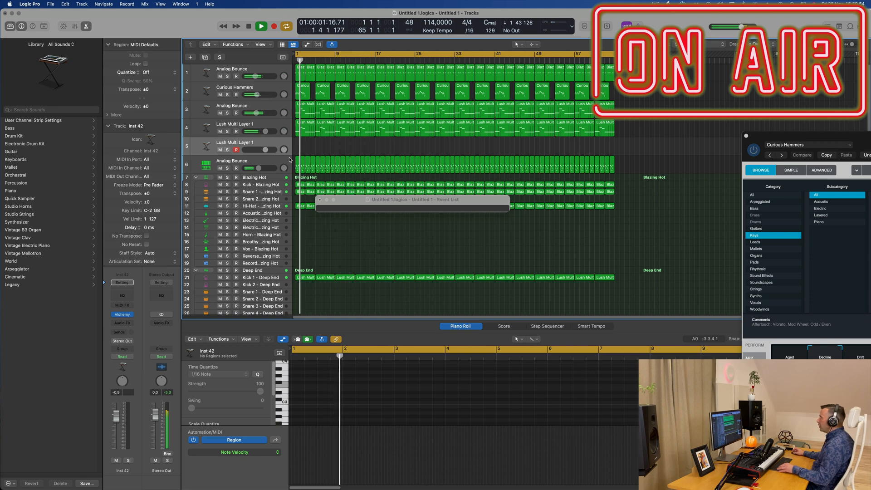
pyautogui.moveTo(301, 128); pyautogui.dragTo(299, 151)
pyautogui.press('space')
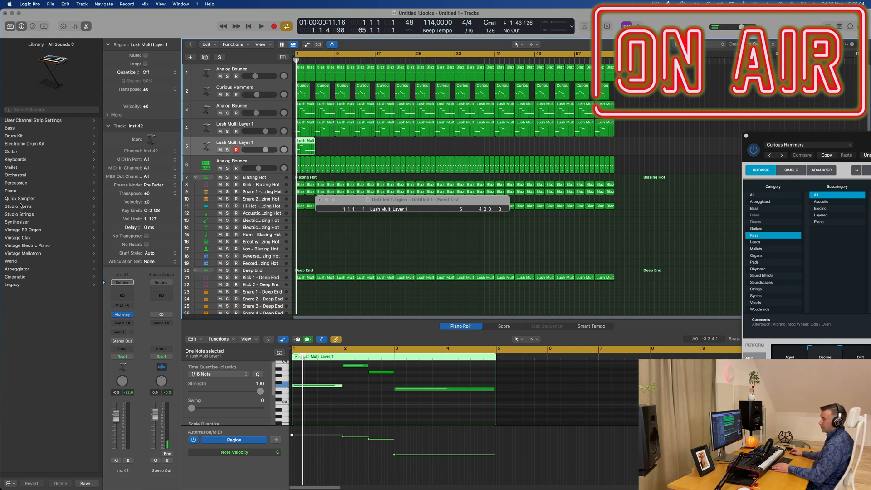
# Load the French Horn Solo patch from Orchestral Brass on the duplicate track and close the floating Event List
pyautogui.click(13, 177)
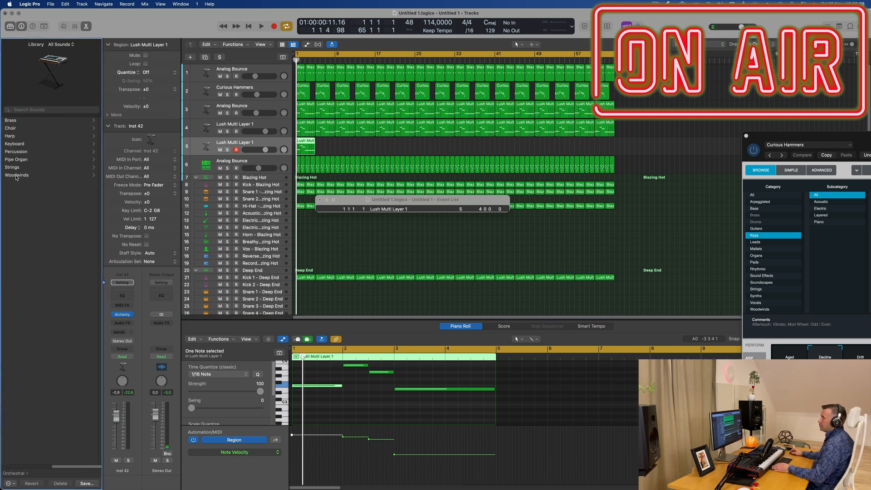
pyautogui.click(13, 121)
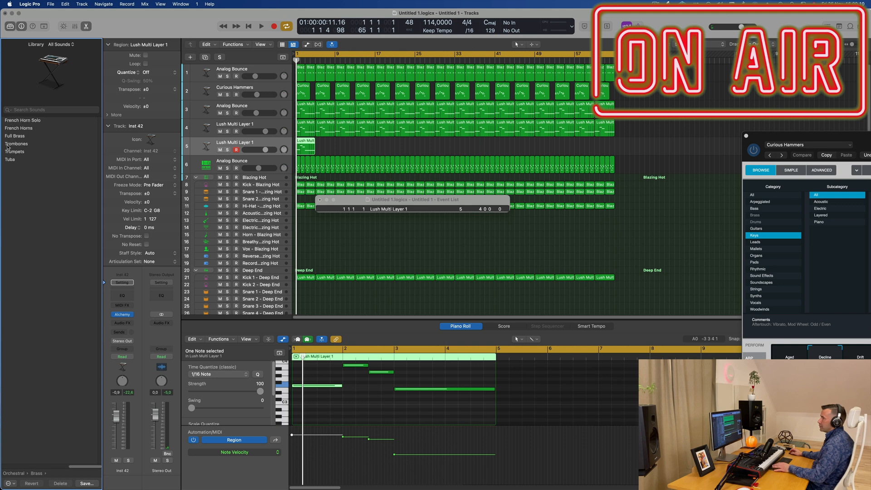
pyautogui.click(24, 122)
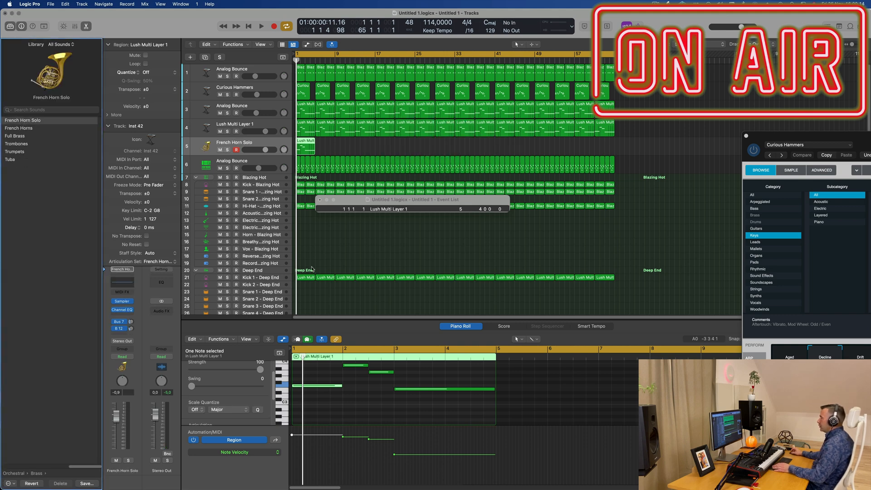
pyautogui.click(376, 407)
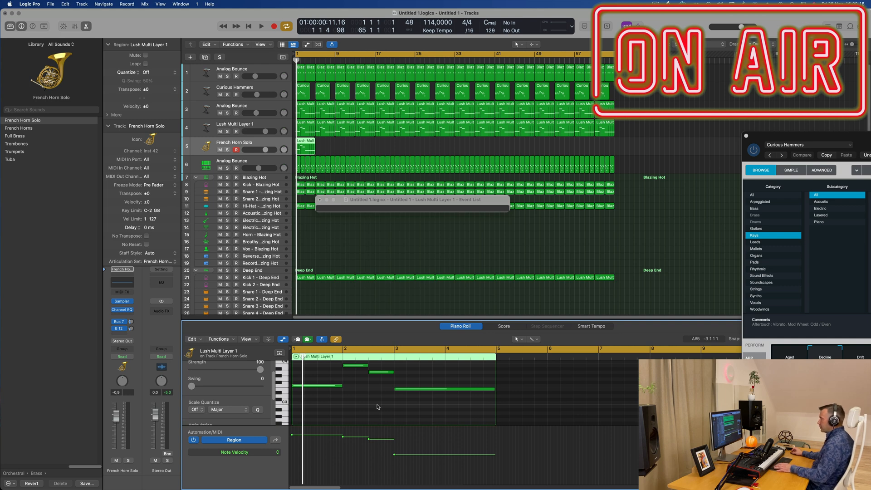
pyautogui.click(320, 200)
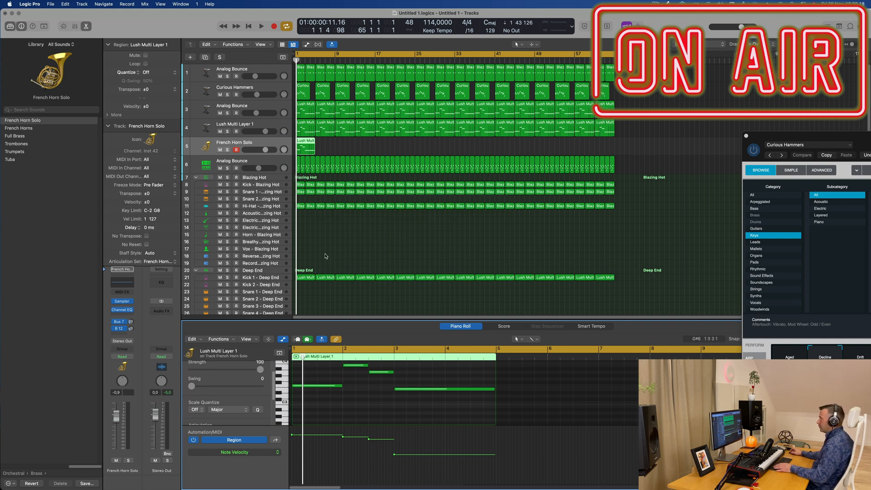
# Transpose the French Horn Solo region's four notes up one octave and lower its channel volume to -12.4 dB while auditioning
pyautogui.press('space')
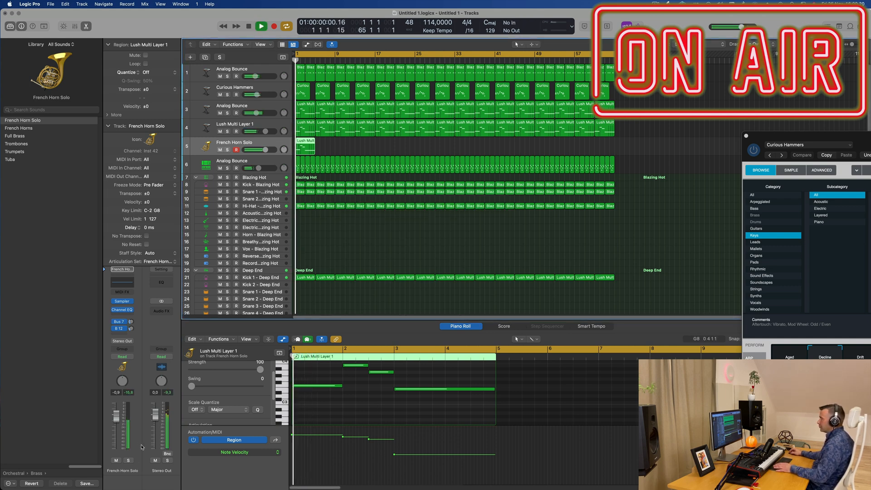
pyautogui.press('space')
pyautogui.press('super+a')
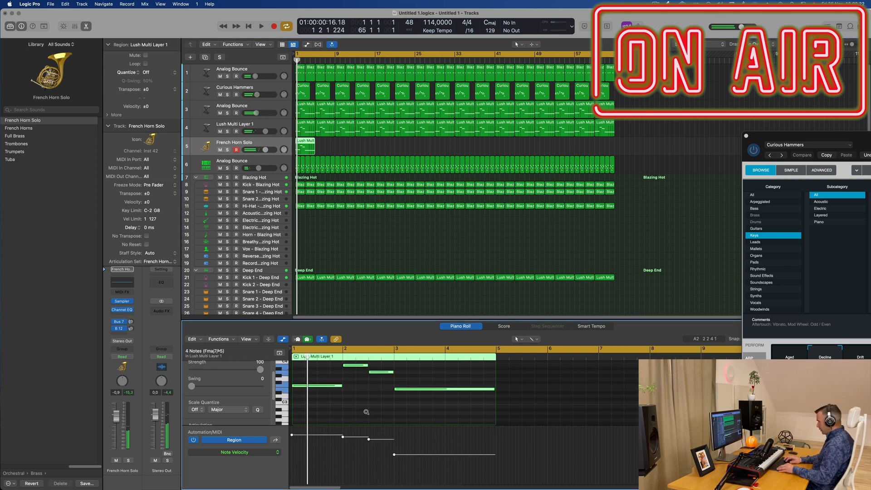
pyautogui.press('Delete')
pyautogui.press('space')
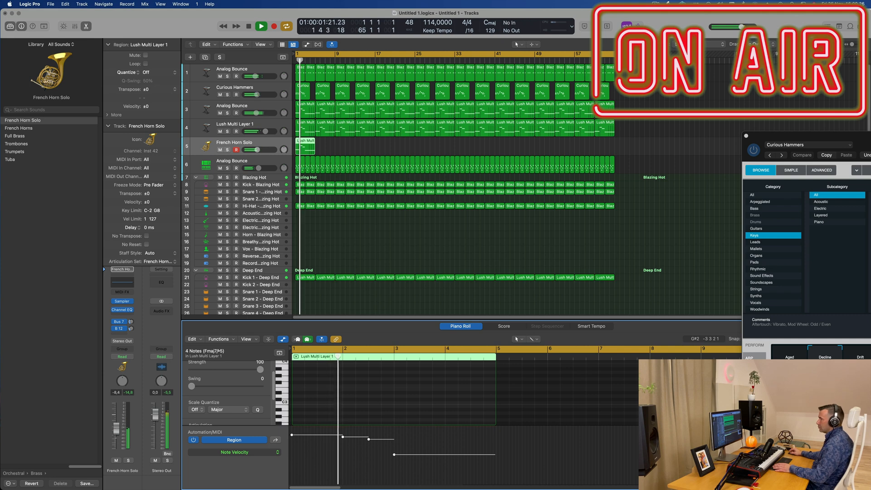
pyautogui.click(372, 397)
pyautogui.scroll(4, 372, 397)
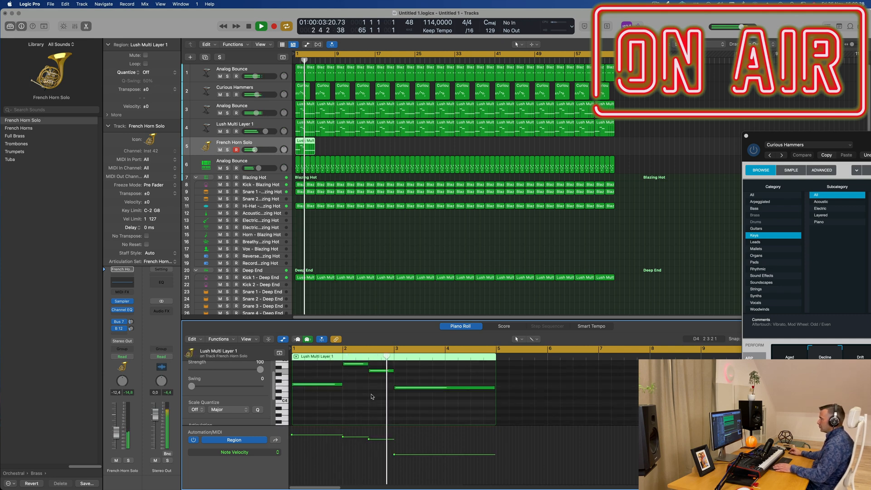
# Transpose all four French Horn Solo notes down two octaves and audition them from the start of the track
pyautogui.press('super+a')
pyautogui.scroll(3, 372, 396)
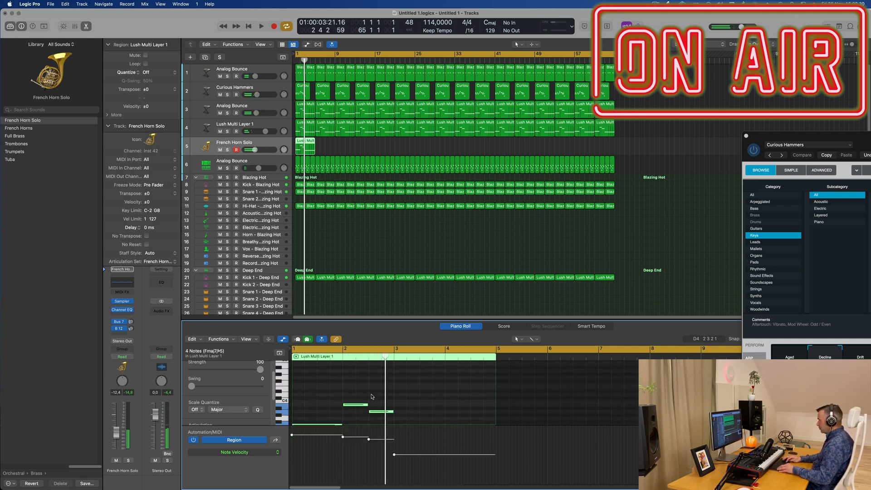
pyautogui.press('space')
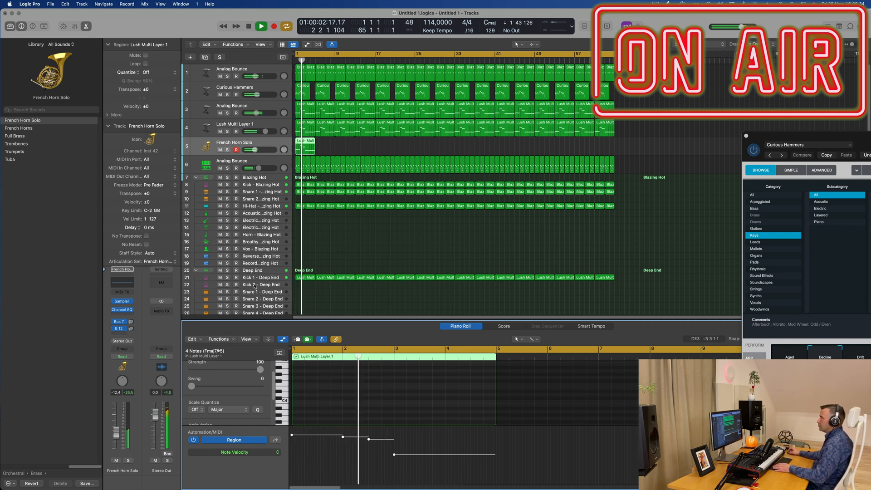
pyautogui.press('space')
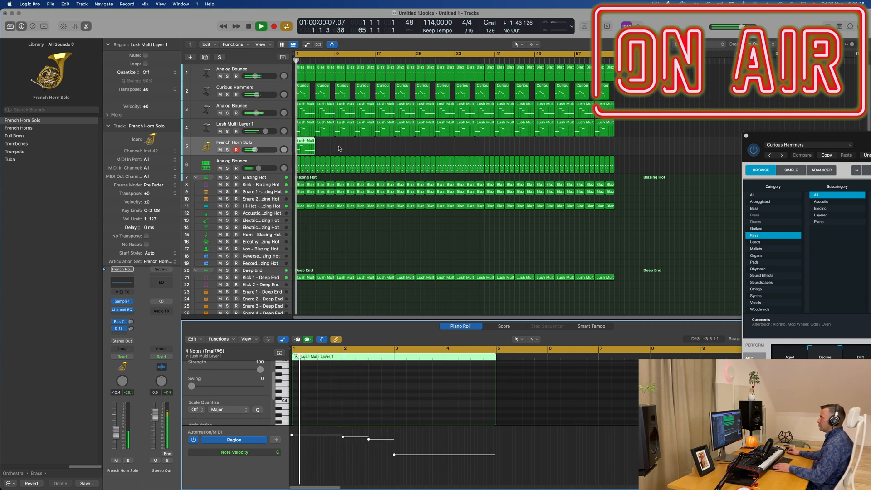
pyautogui.scroll(-5, 363, 390)
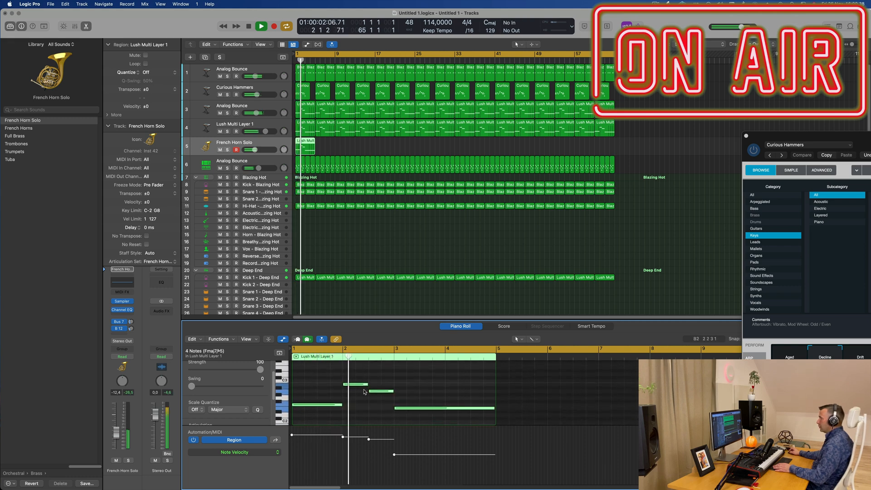
# Transpose all four notes of the French Horn Solo region back up one octave
pyautogui.click(365, 399)
pyautogui.press('super+a')
pyautogui.hotkey('alt', 'shift', 'Up')
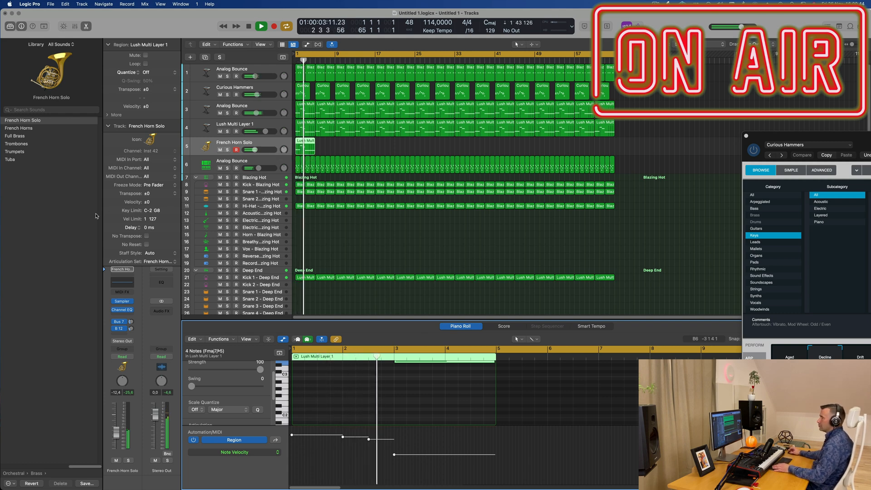
# Replace the French Horn Solo patch with Full Brass, set its channel volume to -16.8 dB and audition it
pyautogui.click(16, 137)
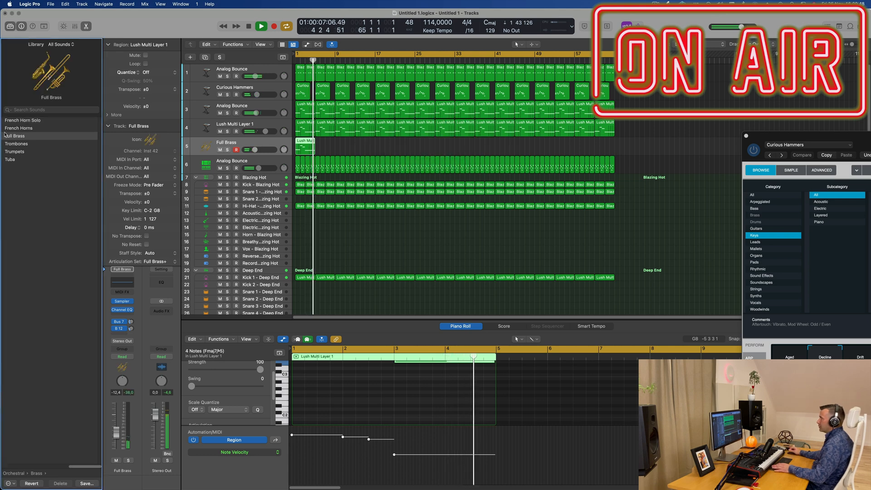
pyautogui.press('space')
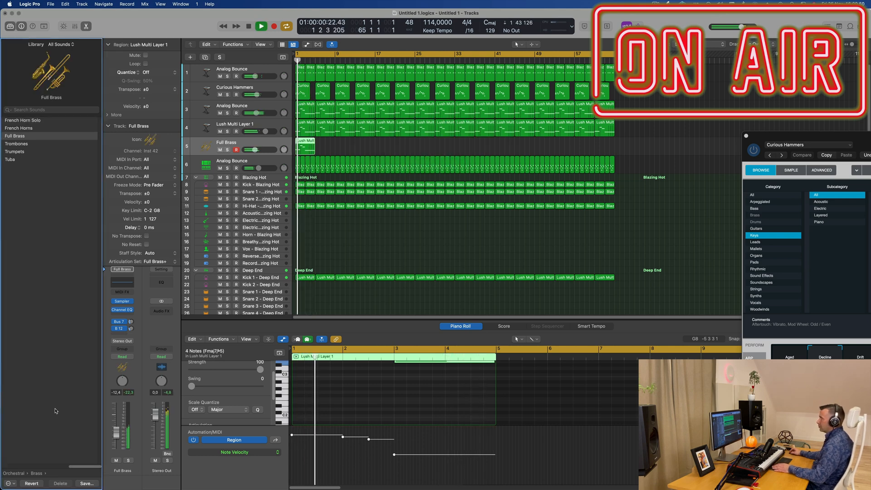
pyautogui.moveTo(117, 439); pyautogui.dragTo(118, 439)
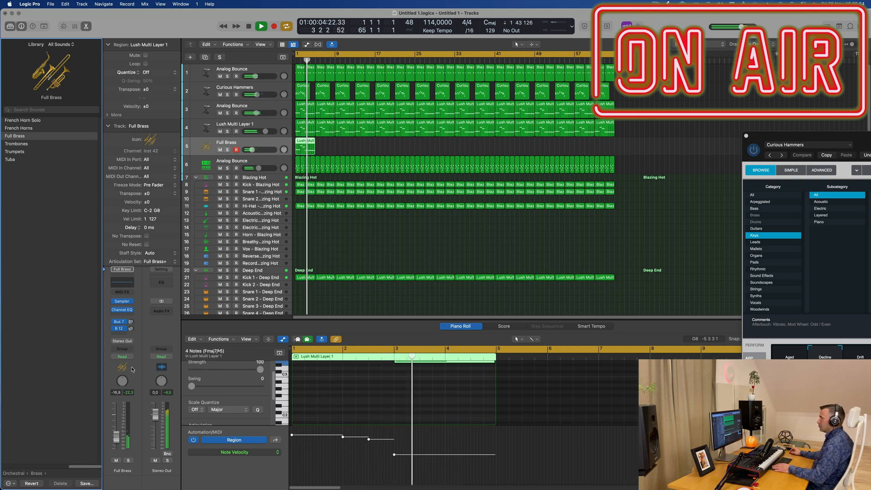
pyautogui.press('space')
pyautogui.press('space')
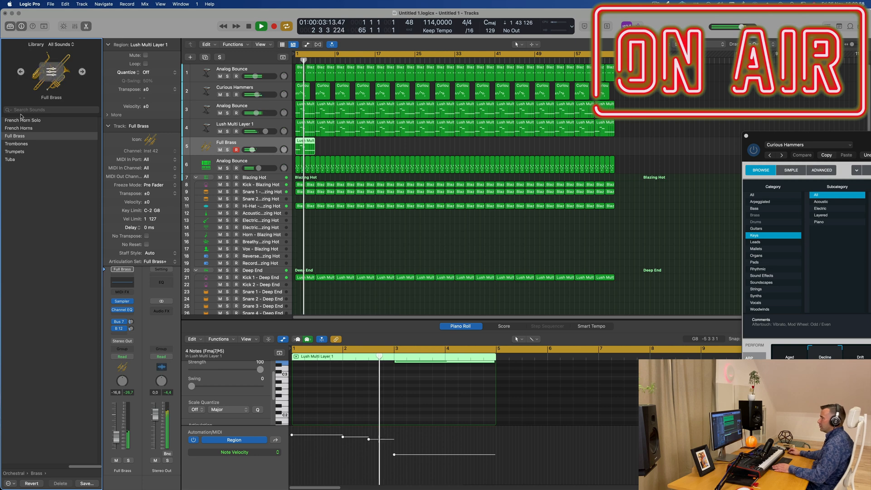
# Replace the Full Brass patch with Full Strings from Orchestral Strings and restart playback from the beginning
pyautogui.hscroll(-10, 44, 292)
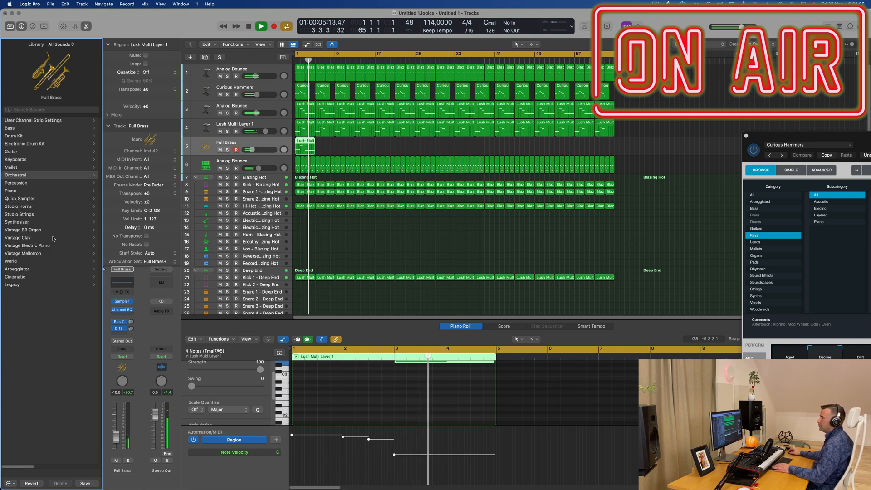
pyautogui.click(22, 177)
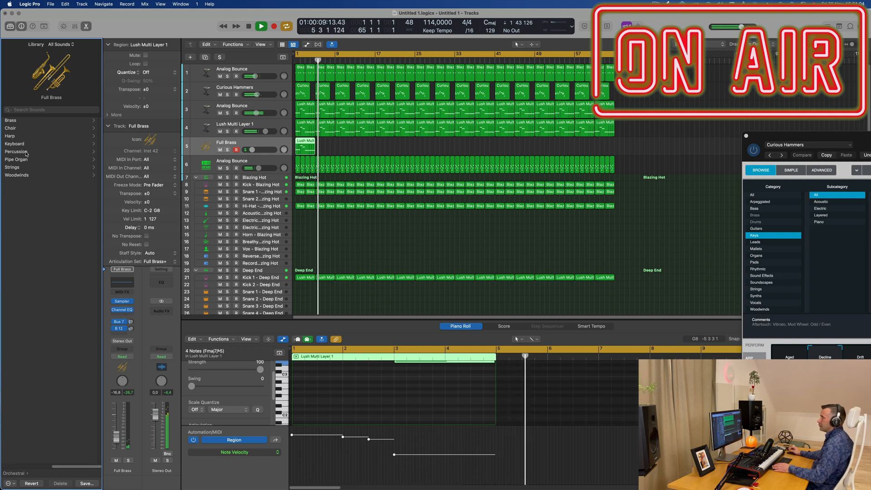
pyautogui.click(13, 167)
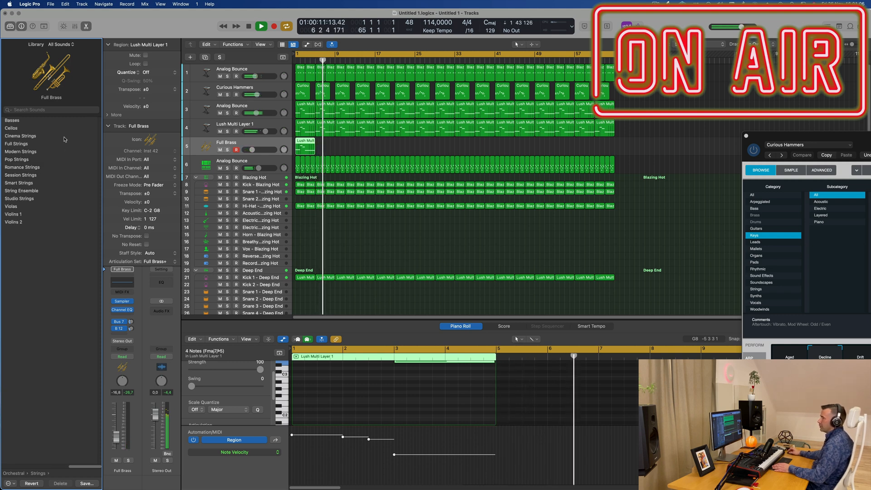
pyautogui.click(68, 144)
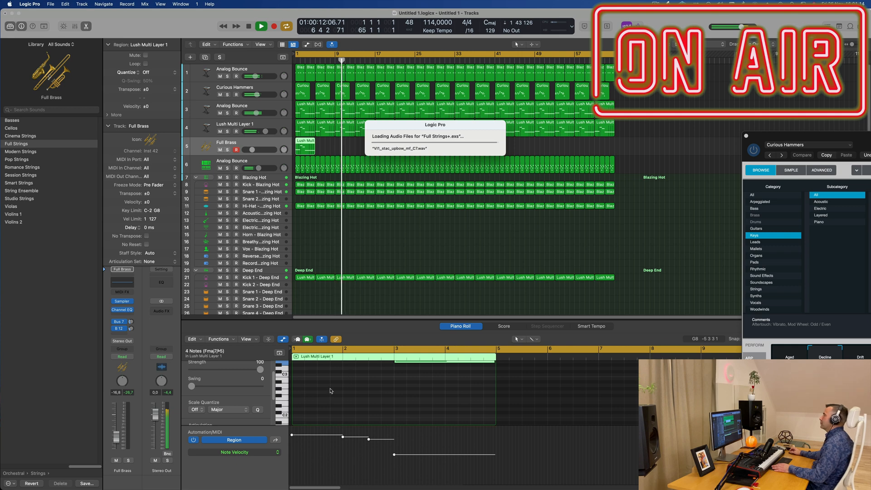
pyautogui.press('Return')
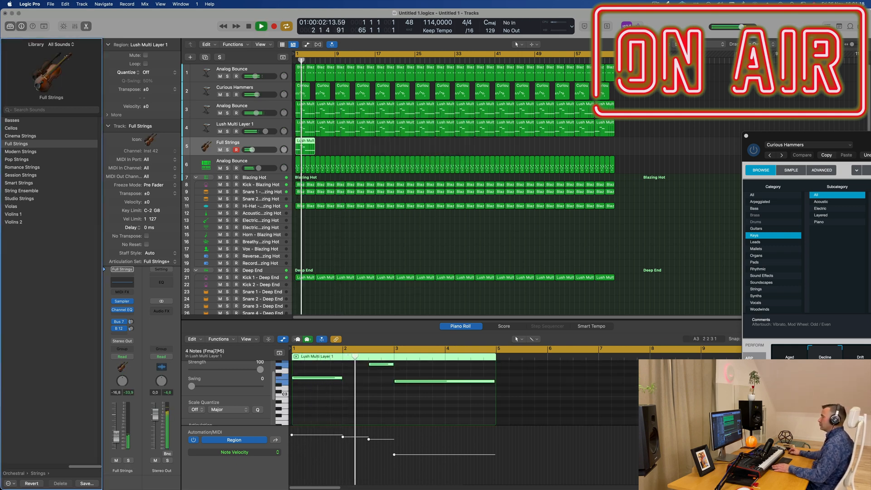
# Deselect the notes of the Full Strings region and audition it from the beginning
pyautogui.scroll(2, 384, 399)
pyautogui.click(375, 402)
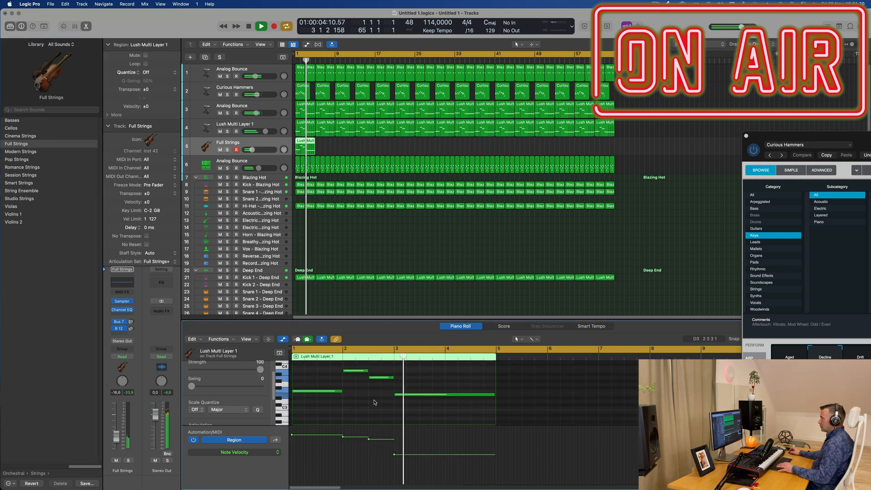
pyautogui.press('space')
pyautogui.press('space')
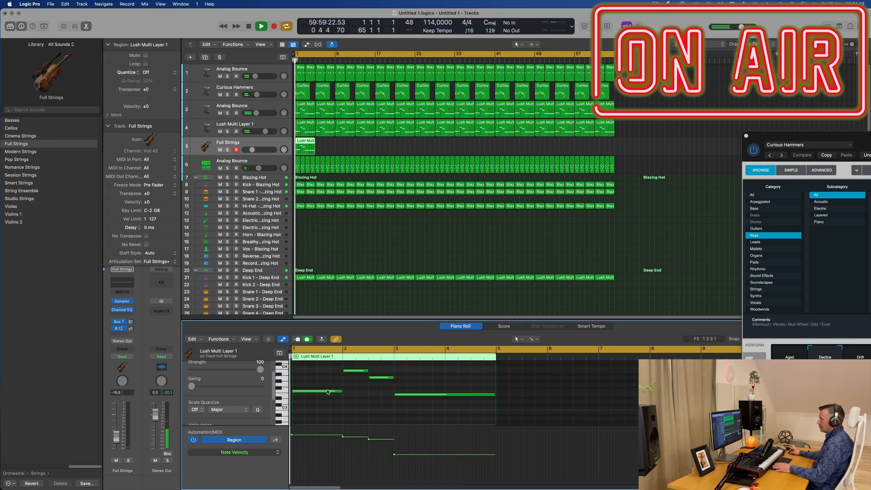
pyautogui.press('space')
# Repeat the four-bar Full Strings region end to end until it fills all 64 bars like the tracks above it
pyautogui.click(326, 146)
pyautogui.click(311, 149)
pyautogui.press('super+r')
pyautogui.press('super+r')
pyautogui.press('super+r')
pyautogui.press('super+r')
pyautogui.press('super+r')
pyautogui.press('super+r')
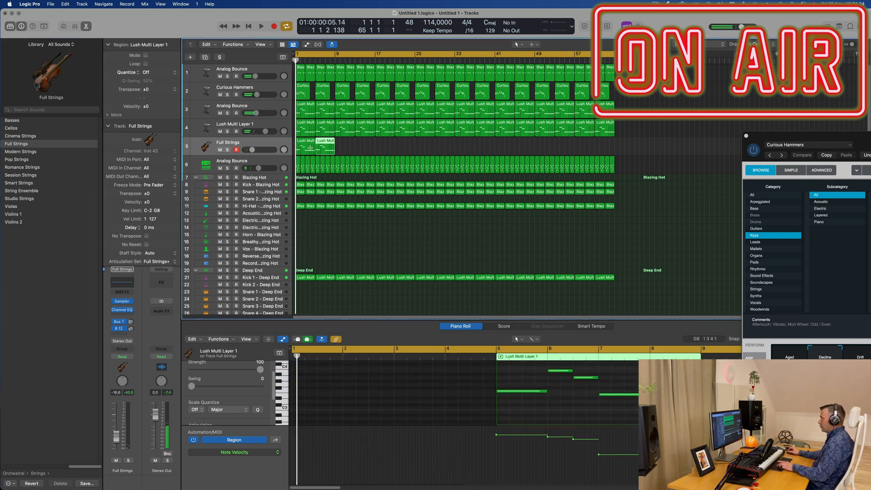
pyautogui.press('super+r')
pyautogui.press('super+r')
pyautogui.press('super+r')
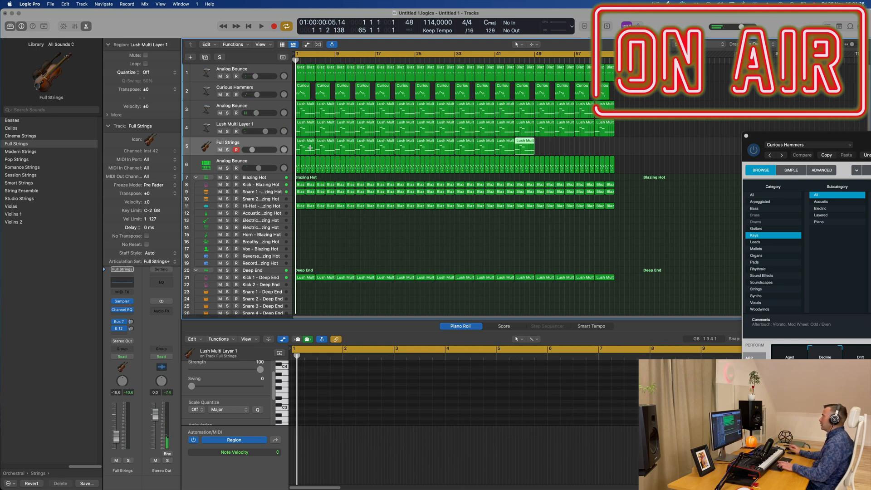
pyautogui.press('super+r')
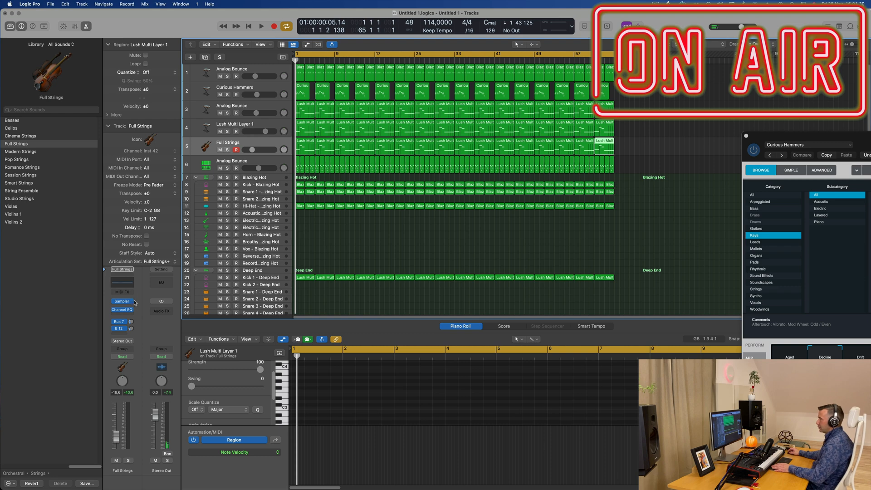
# Insert the Chord Trigger MIDI effect on the Full Strings channel and audition its Factory Default setting
pyautogui.click(128, 293)
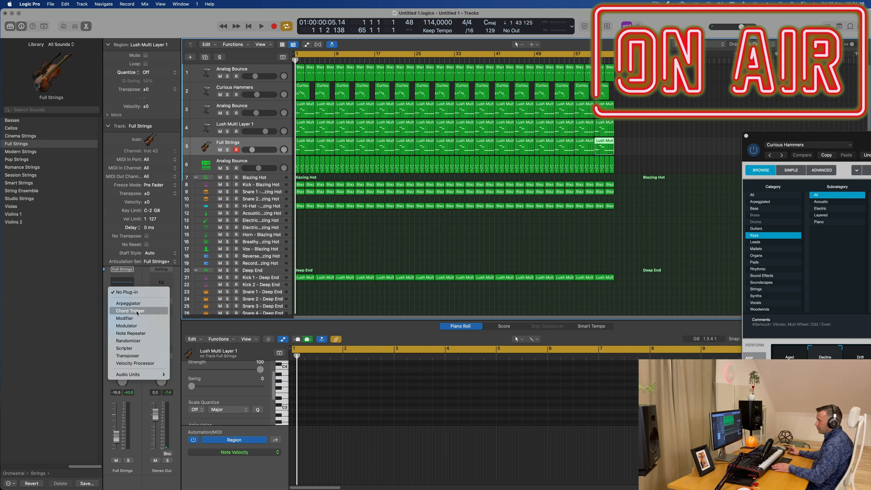
pyautogui.click(138, 312)
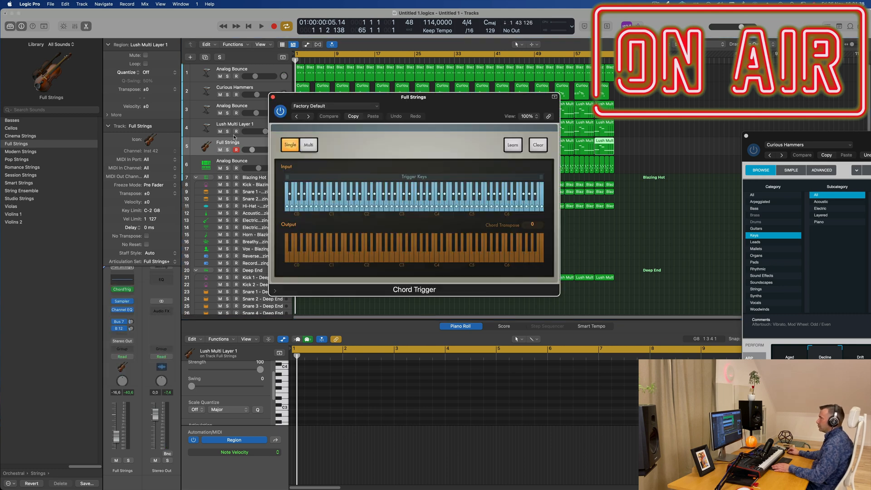
pyautogui.press('space')
pyautogui.moveTo(445, 103); pyautogui.dragTo(493, 159)
pyautogui.press('space')
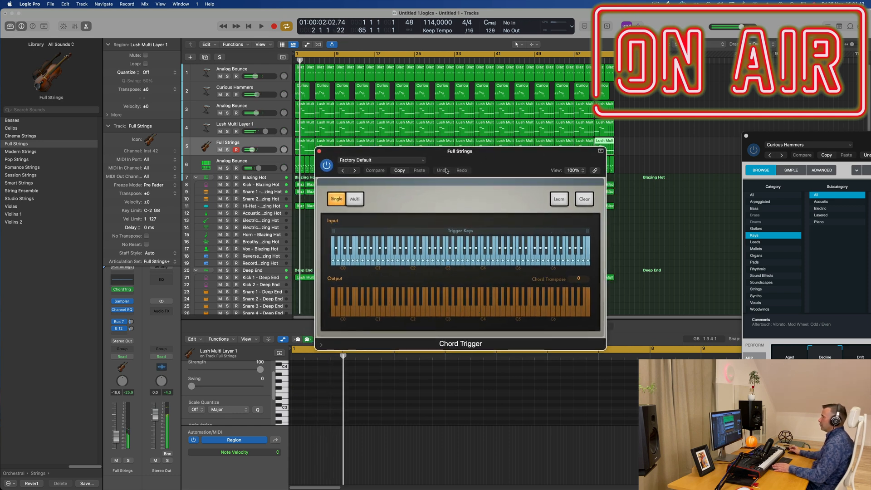
pyautogui.press('space')
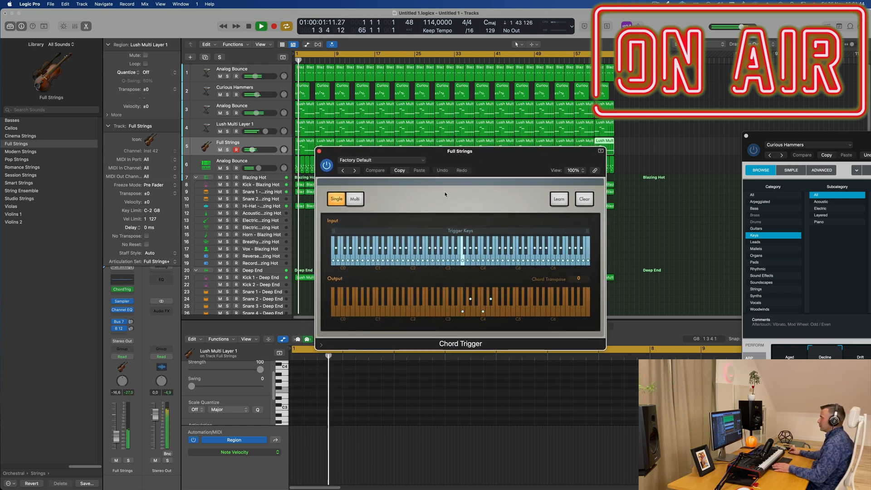
pyautogui.moveTo(514, 158); pyautogui.dragTo(490, 154)
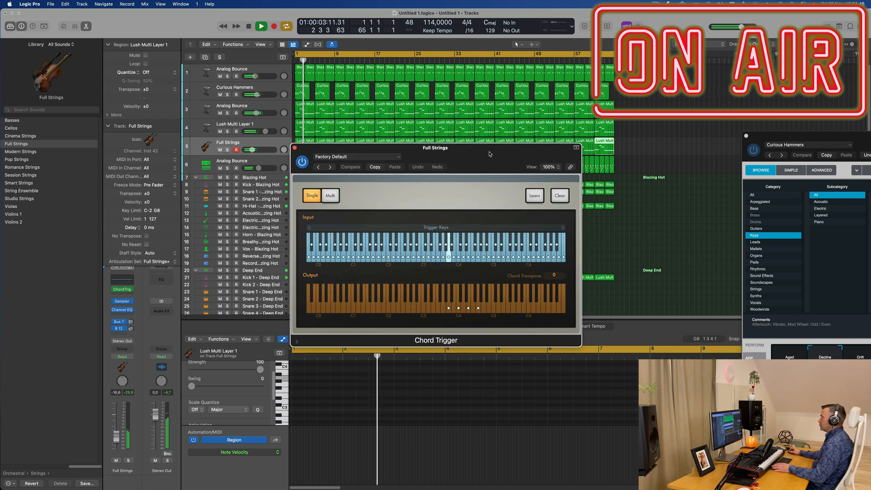
pyautogui.moveTo(420, 154); pyautogui.dragTo(446, 153)
pyautogui.press('space')
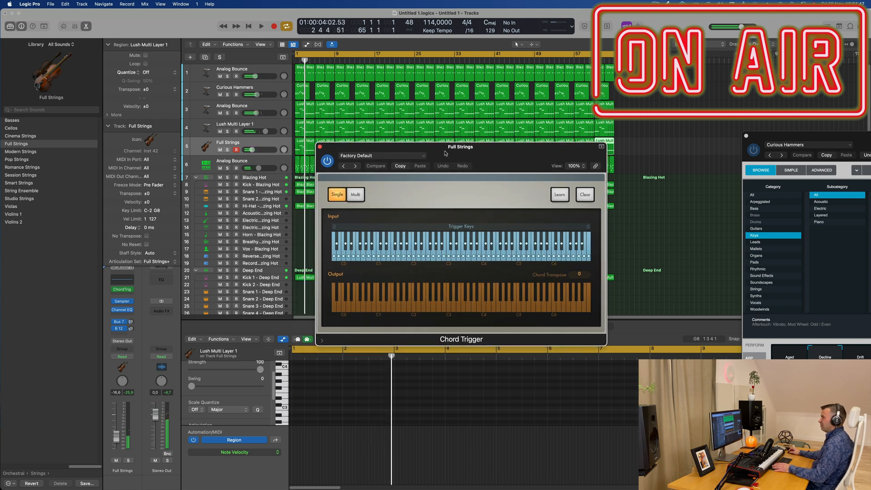
# Load the single-chord Extended Harmonies preset Major 7th in Chord Trigger and audition it from the beginning
pyautogui.click(392, 155)
pyautogui.moveTo(422, 300)
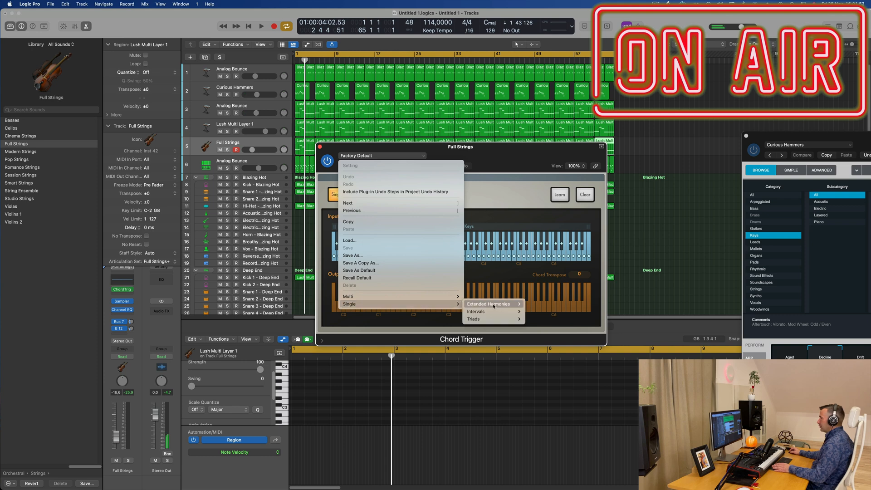
pyautogui.moveTo(497, 306)
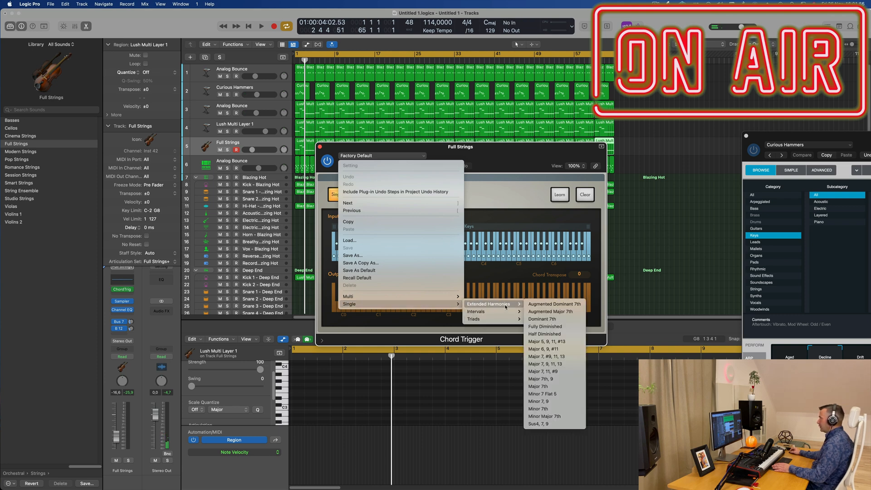
pyautogui.moveTo(396, 299)
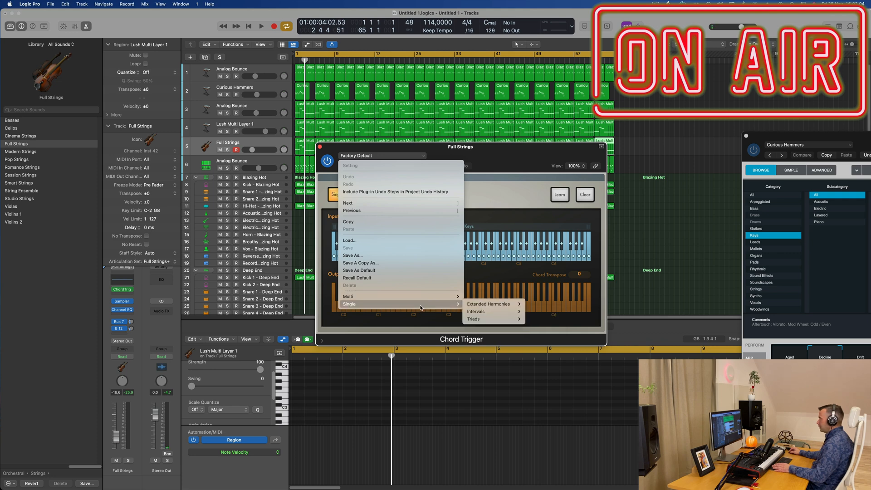
pyautogui.moveTo(449, 304)
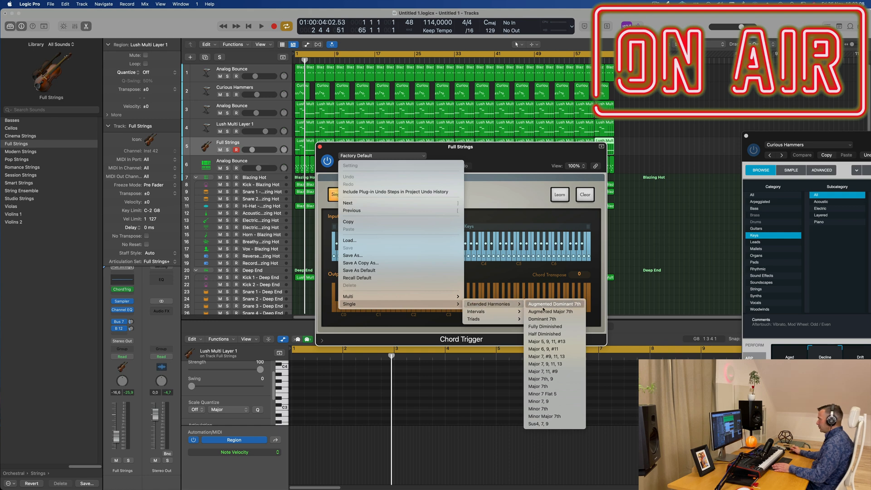
pyautogui.click(546, 386)
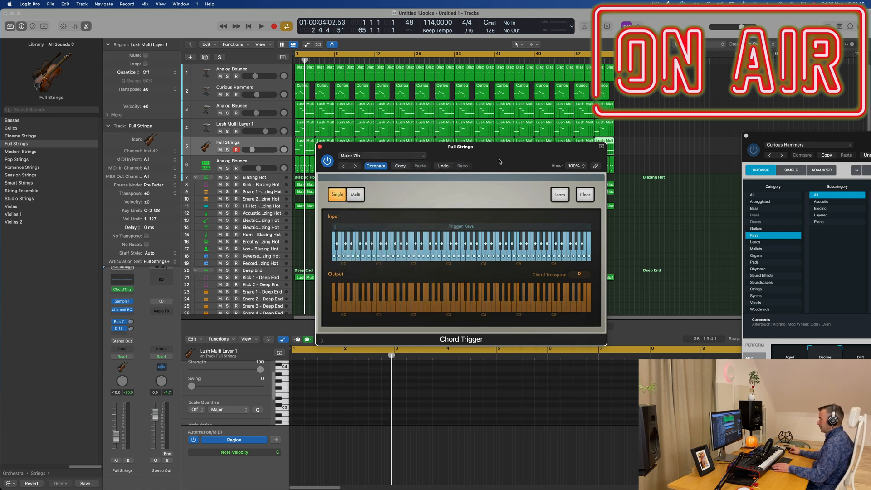
pyautogui.moveTo(502, 159); pyautogui.dragTo(641, 129)
pyautogui.press('space')
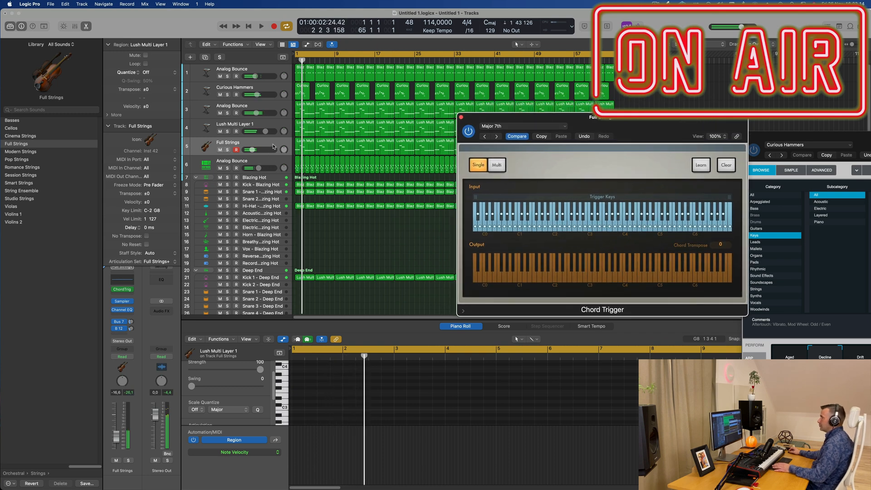
pyautogui.press('space')
pyautogui.press('Return')
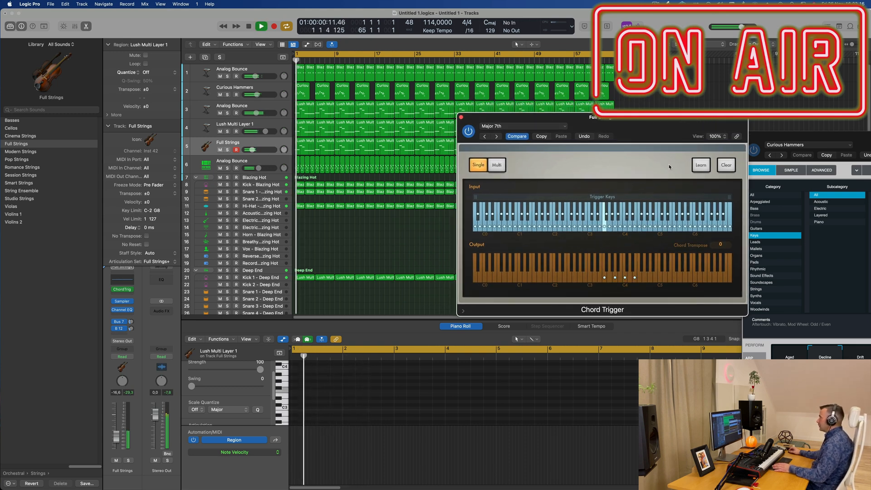
# Try Chord Trigger's Multi mode with the trigger key range shifted higher, then restore the range and return to Single mode
pyautogui.click(699, 167)
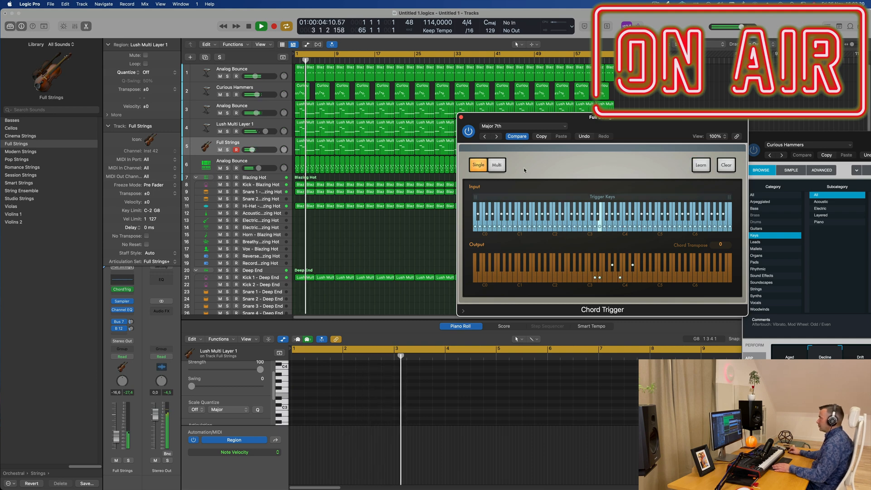
pyautogui.click(497, 165)
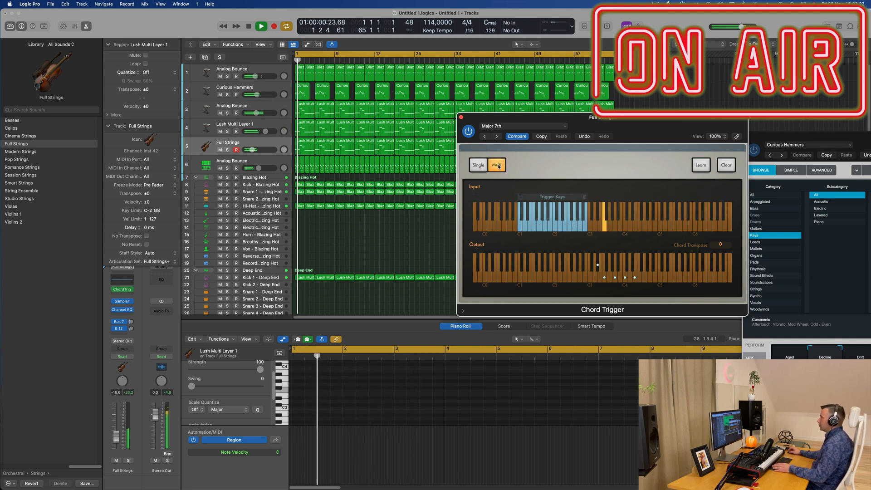
pyautogui.press('space')
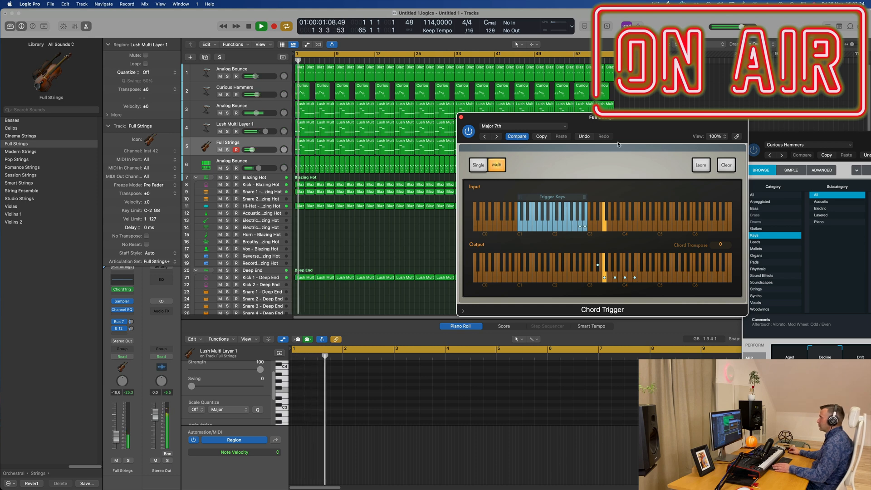
pyautogui.moveTo(643, 127); pyautogui.dragTo(545, 128)
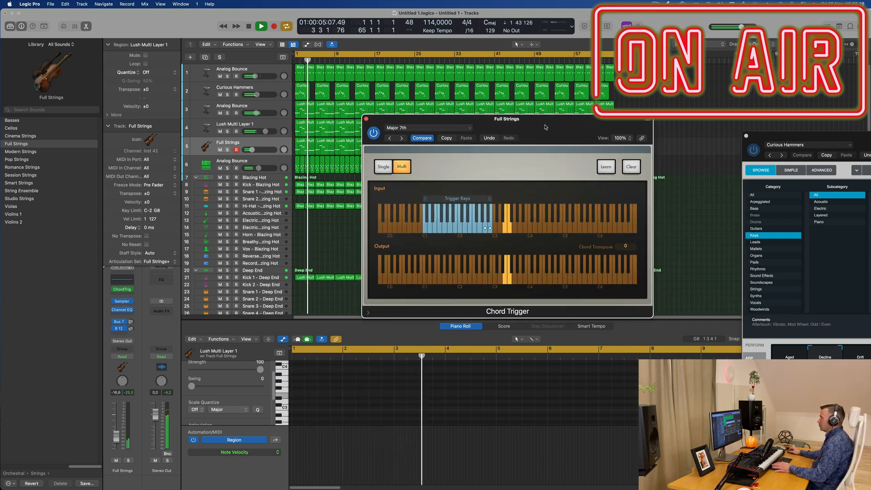
pyautogui.moveTo(474, 198); pyautogui.dragTo(523, 199)
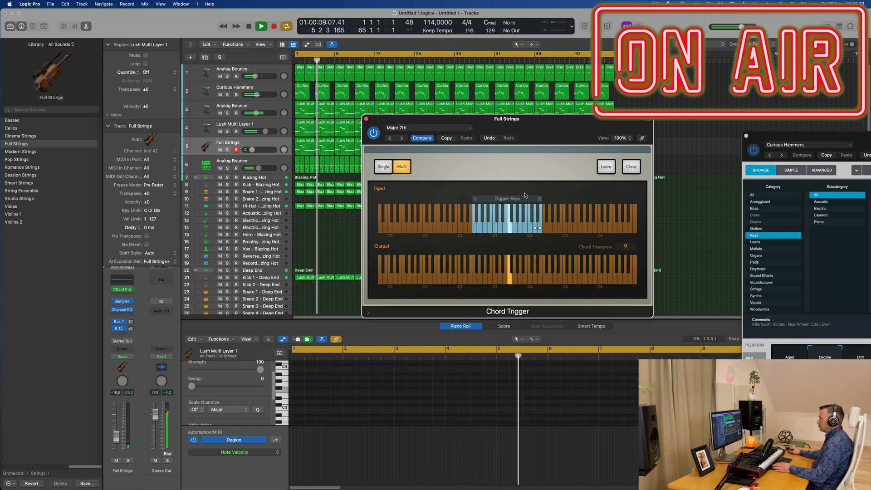
pyautogui.press('Return')
pyautogui.moveTo(520, 201); pyautogui.dragTo(468, 201)
pyautogui.click(384, 167)
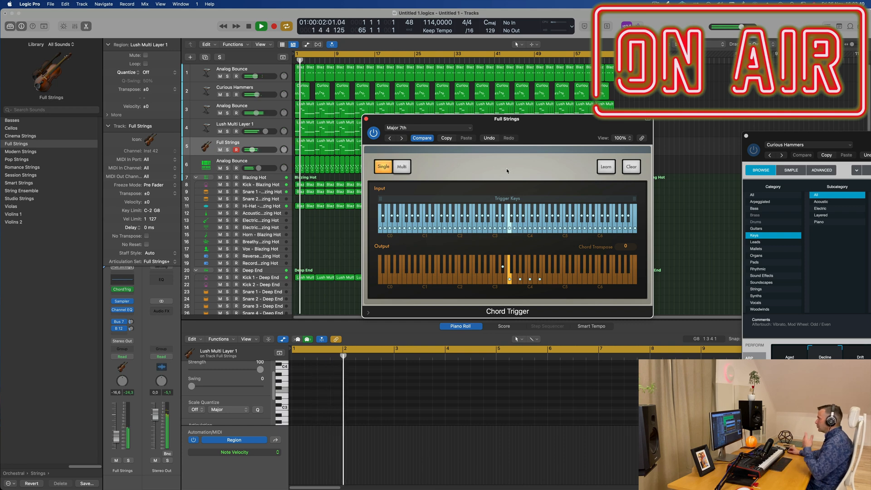
pyautogui.press('space')
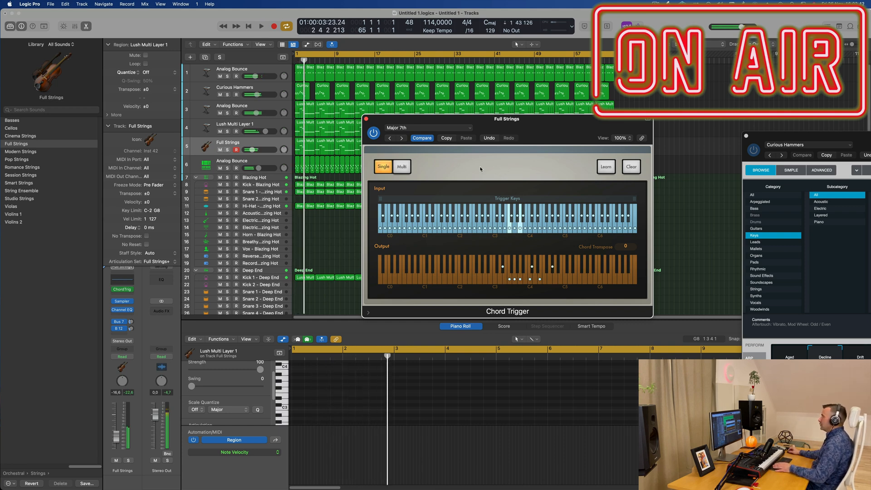
# Load the Extended Harmonies preset Fully Diminished in Chord Trigger and audition it
pyautogui.click(439, 130)
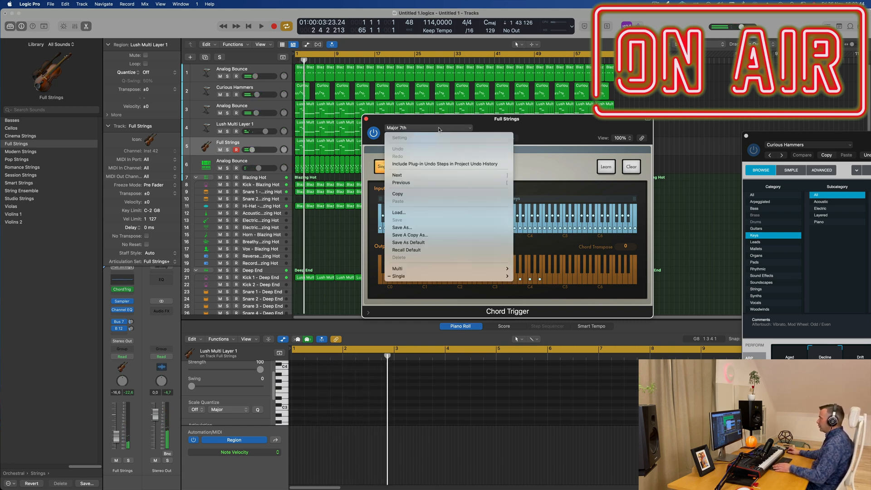
pyautogui.moveTo(442, 276)
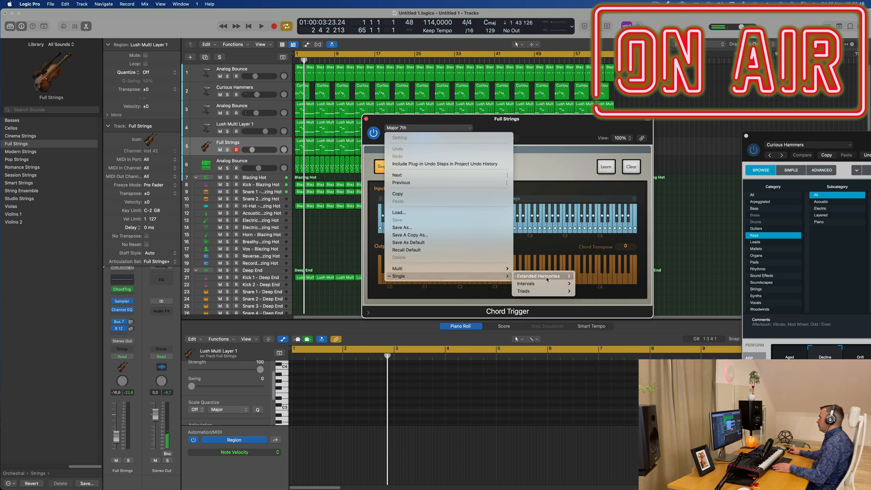
pyautogui.moveTo(544, 276)
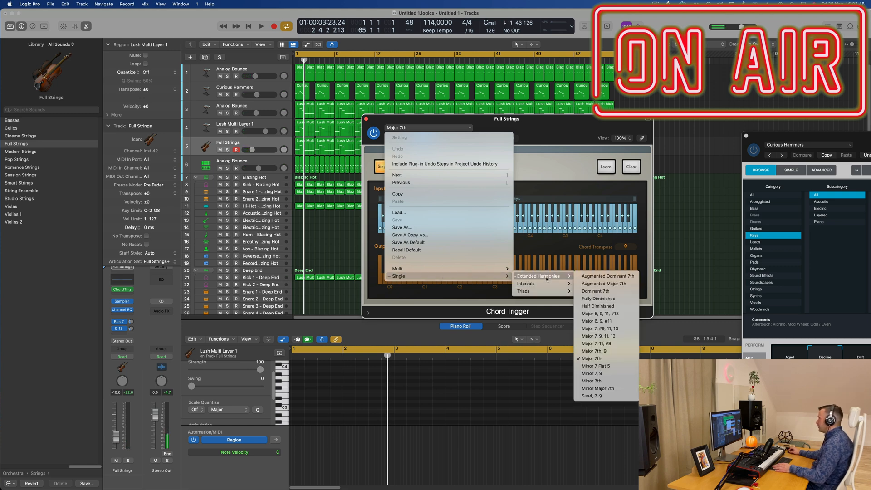
pyautogui.click(612, 299)
pyautogui.press('space')
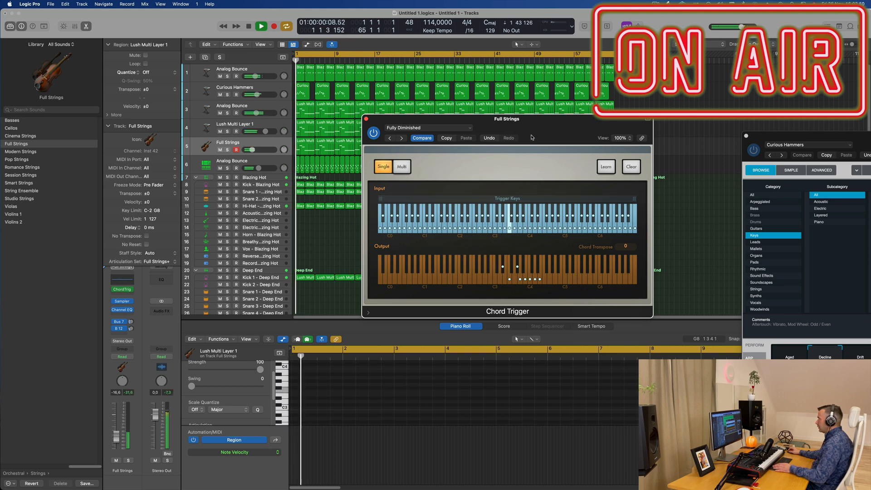
pyautogui.moveTo(543, 128)
pyautogui.mouseDown()
pyautogui.moveTo(565, 130)
pyautogui.moveTo(524, 132)
pyautogui.moveTo(532, 132)
pyautogui.mouseUp()
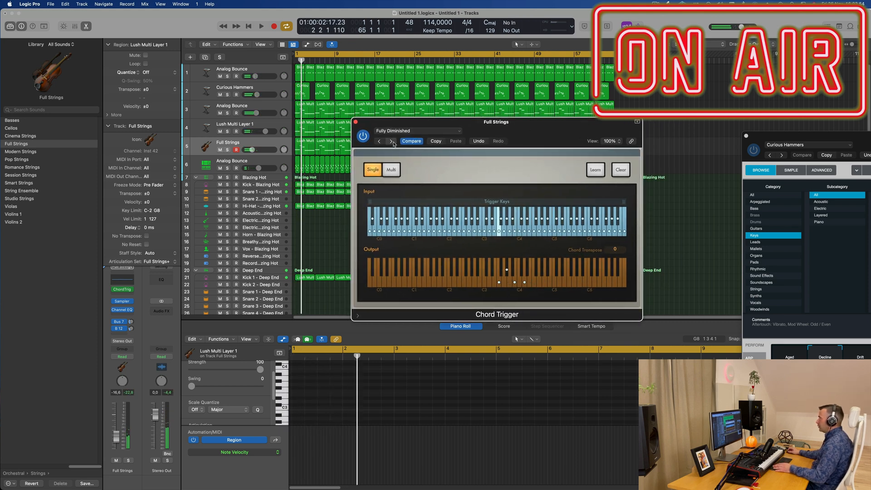
# Advance Chord Trigger through the presets Major 5, 9, 11, #13, Major 6, 9, #11 and Major 7, #9, 11, 13, auditioning each
pyautogui.click(392, 142)
pyautogui.press('space')
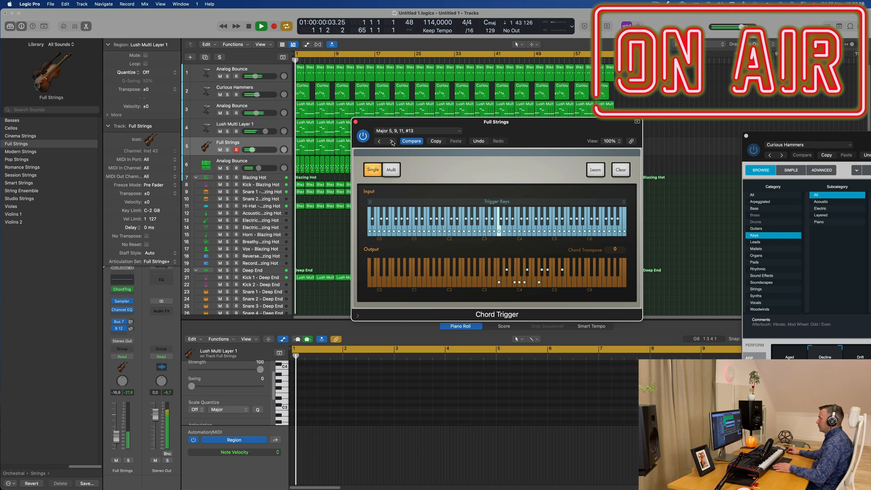
pyautogui.click(392, 142)
pyautogui.press('space')
pyautogui.press('space')
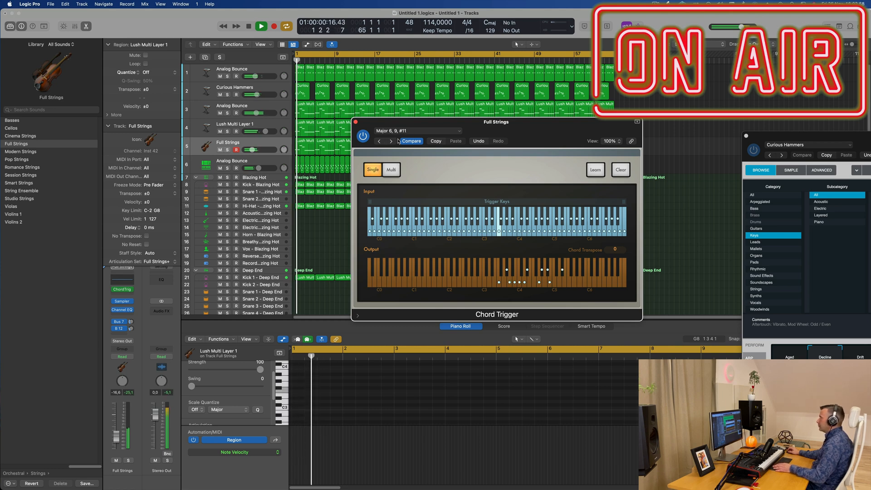
pyautogui.click(392, 141)
pyautogui.press('space')
pyautogui.press('space')
pyautogui.press('space')
# Load the multi-chord Guitar Voicings preset Guitar Open Chords in Chord Trigger and start playback
pyautogui.click(424, 131)
pyautogui.moveTo(446, 272)
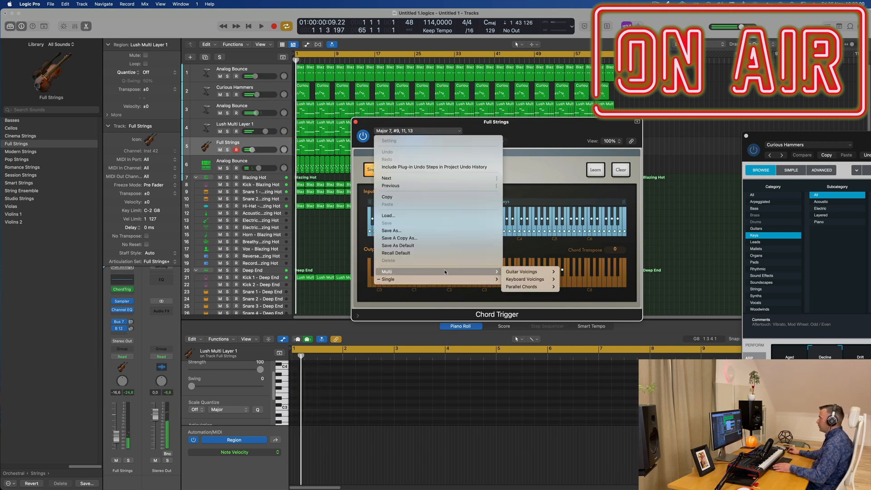
pyautogui.moveTo(550, 271)
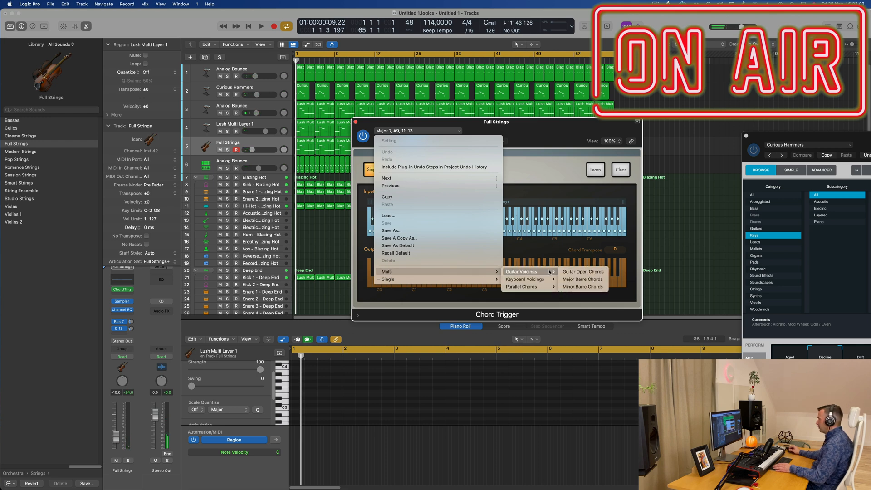
pyautogui.click(577, 272)
pyautogui.press('space')
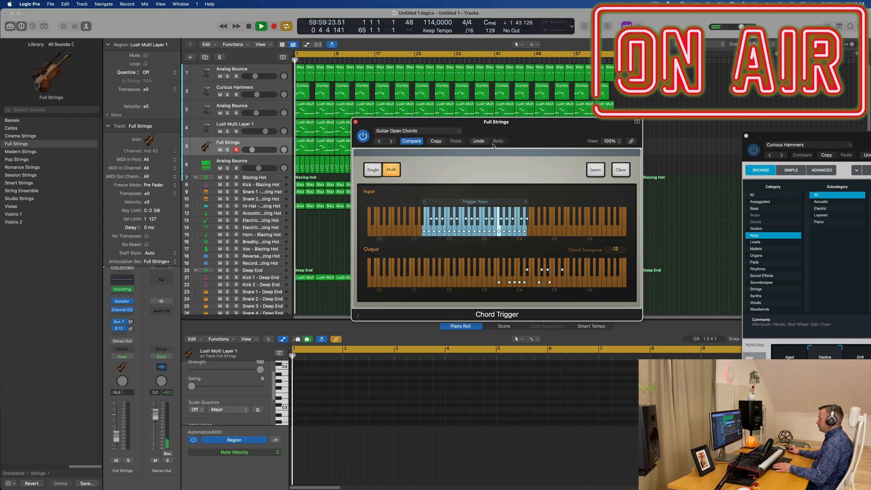
# Audition Guitar Open Chords, load and audition the Major Barre Chords preset in Chord Trigger, and close the plug-in
pyautogui.moveTo(520, 127)
pyautogui.mouseDown()
pyautogui.moveTo(503, 128)
pyautogui.moveTo(521, 126)
pyautogui.mouseUp()
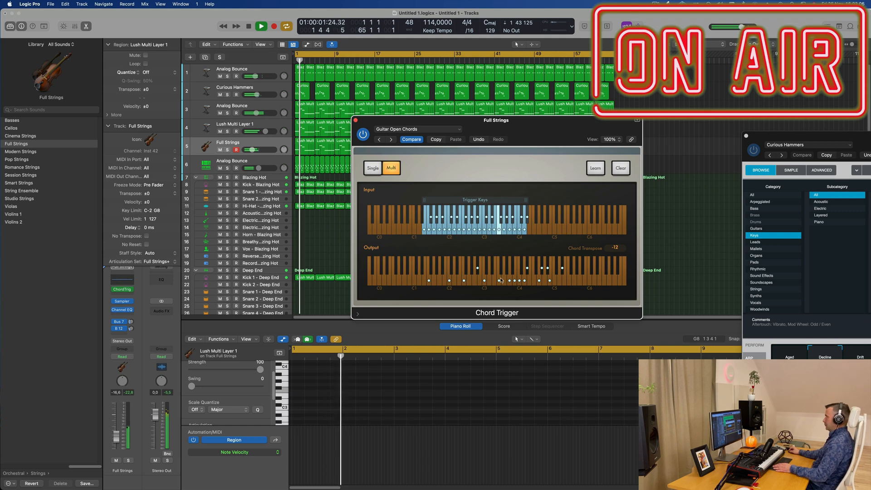
pyautogui.press('space')
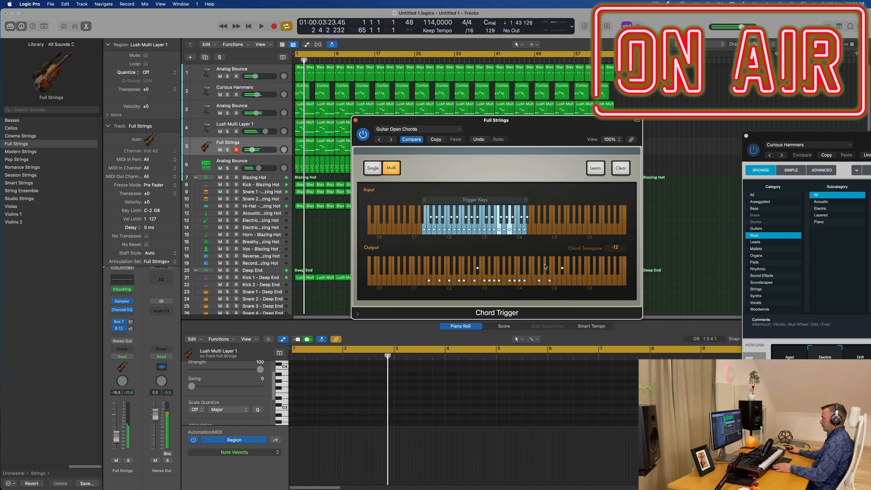
pyautogui.click(392, 140)
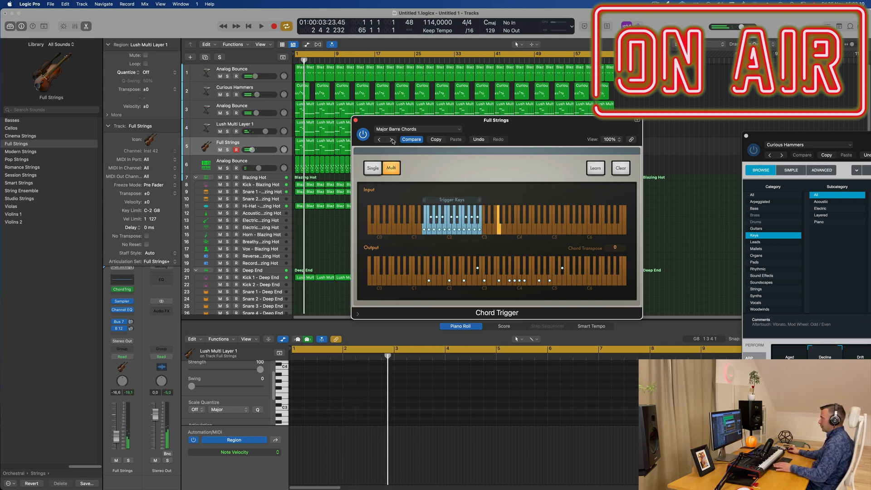
pyautogui.press('space')
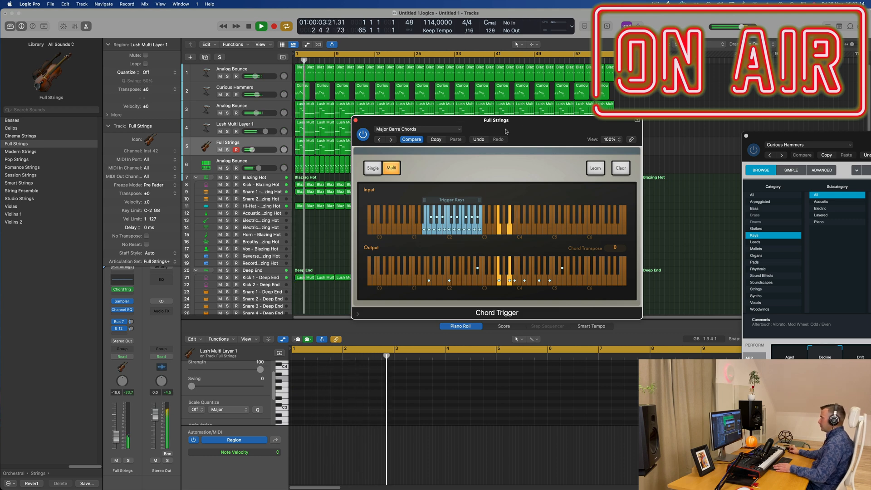
pyautogui.click(356, 120)
pyautogui.press('space')
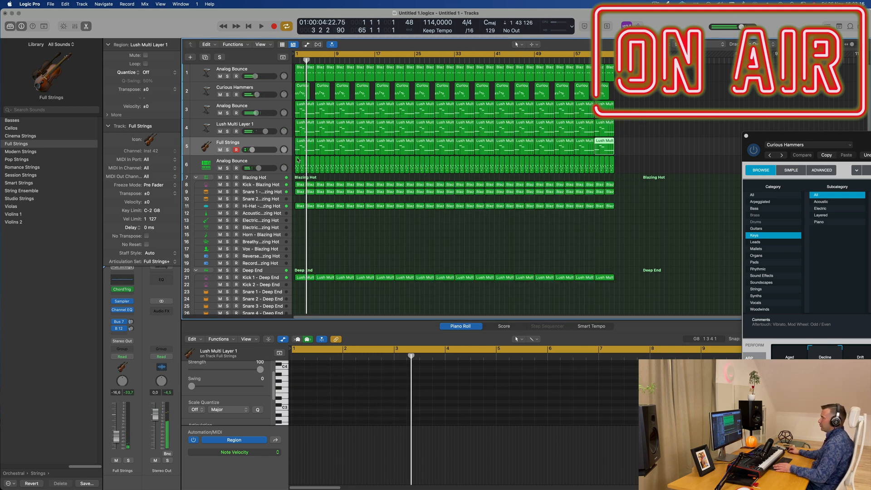
# Bypass Chord Trigger and duplicate all notes in the Full Strings regions one octave higher
pyautogui.click(270, 145)
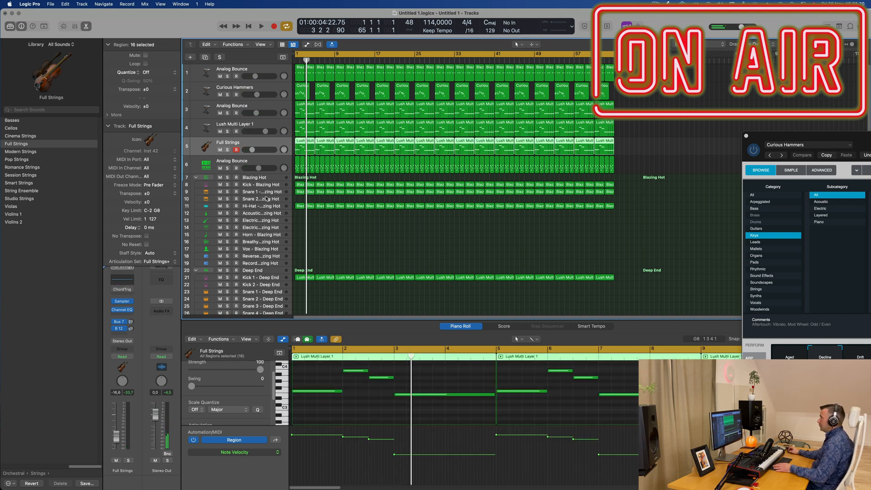
pyautogui.press('super+a')
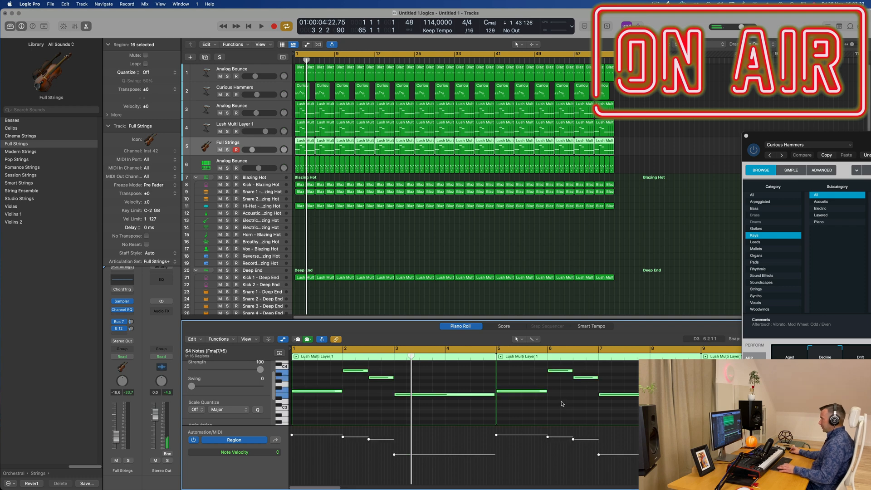
pyautogui.scroll(-2, 481, 406)
pyautogui.scroll(-5, 426, 405)
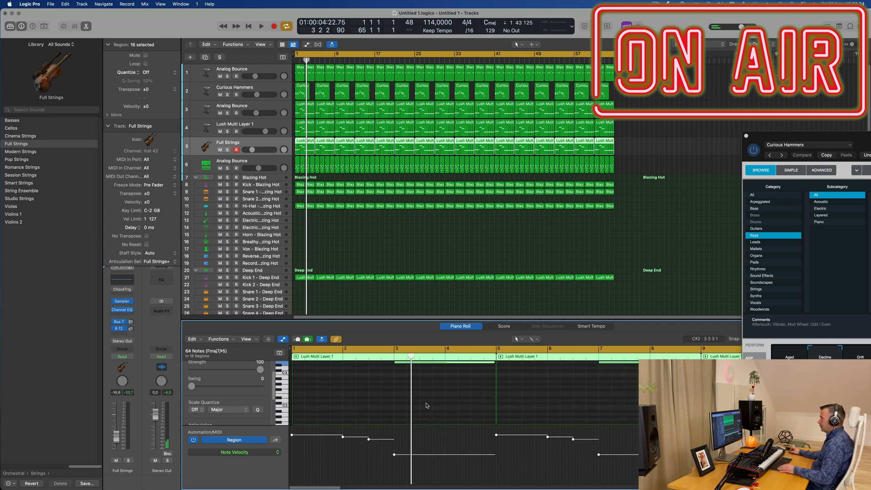
pyautogui.scroll(6, 426, 405)
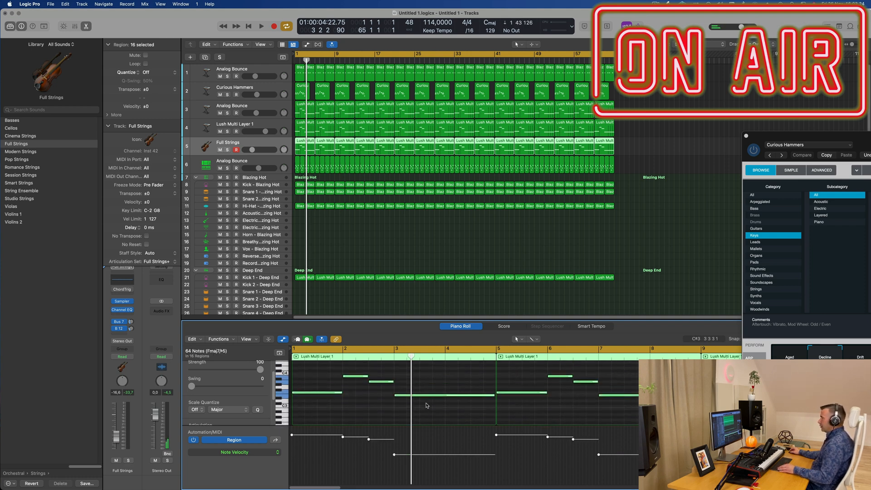
pyautogui.scroll(2, 316, 406)
pyautogui.moveTo(317, 412); pyautogui.dragTo(315, 381)
pyautogui.click(316, 393)
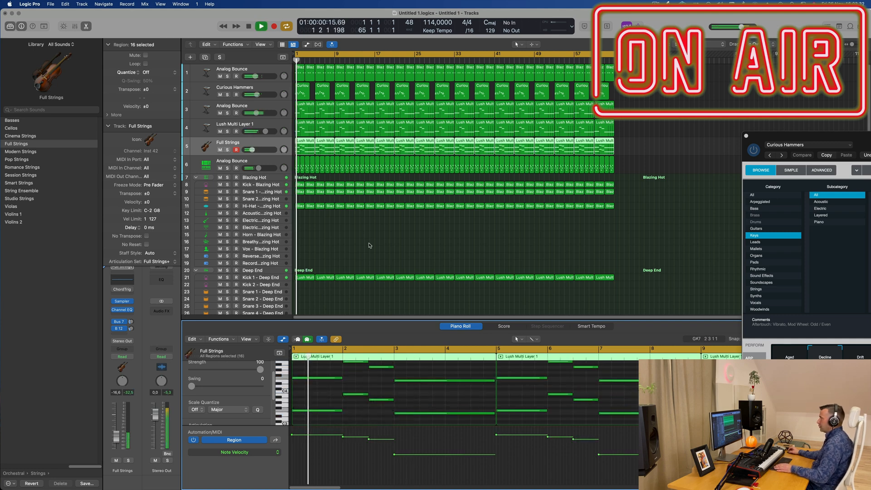
# Play from the start and move all Full Strings notes, originals and copies together, down one octave
pyautogui.scroll(-2, 356, 251)
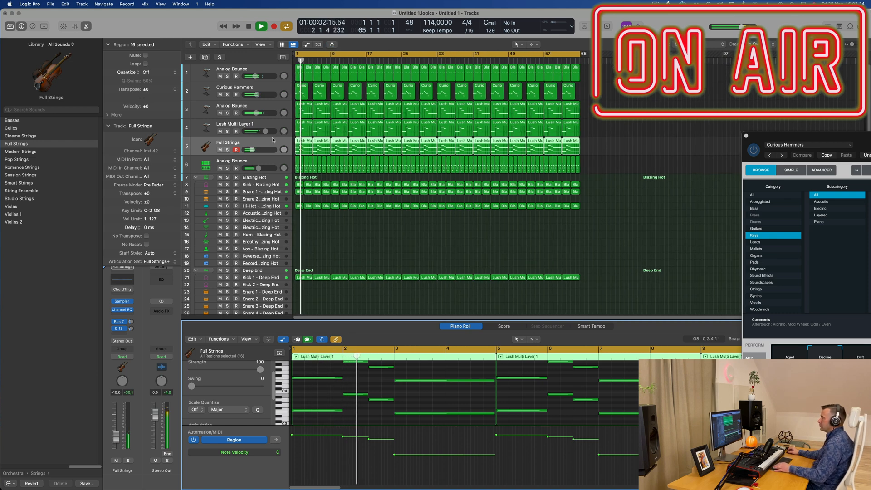
pyautogui.press('Return')
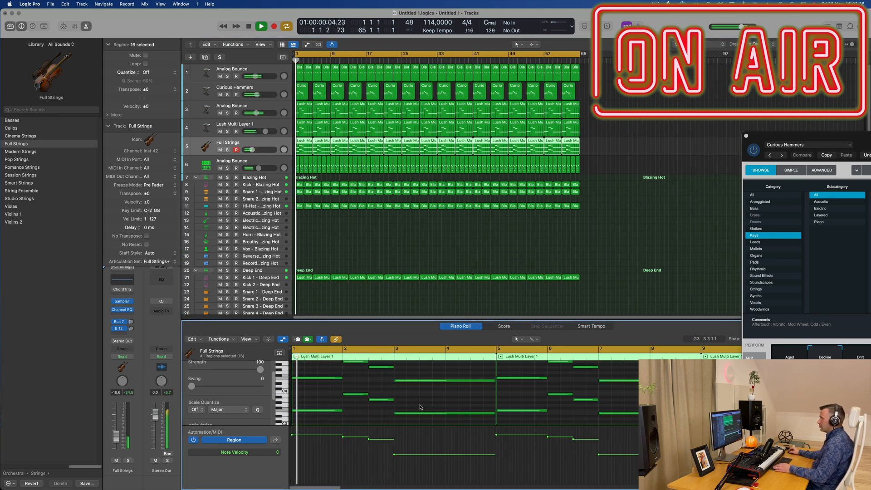
pyautogui.press('super+a')
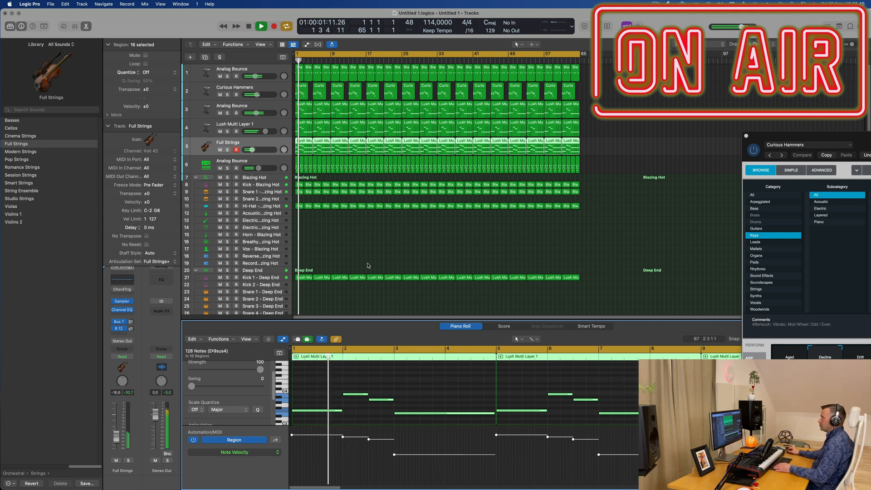
# Replace the Full Strings patch with String Ensemble and raise the track's volume to -11.2 dB
pyautogui.moveTo(117, 436); pyautogui.dragTo(116, 431)
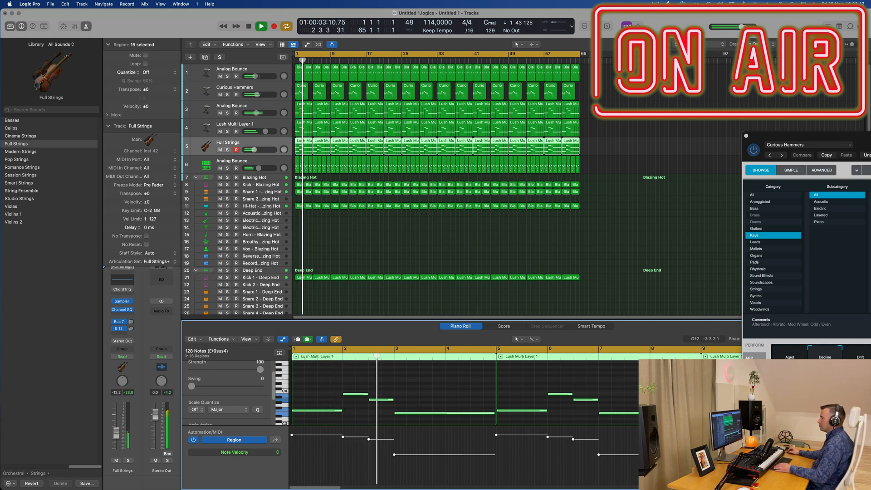
pyautogui.press('space')
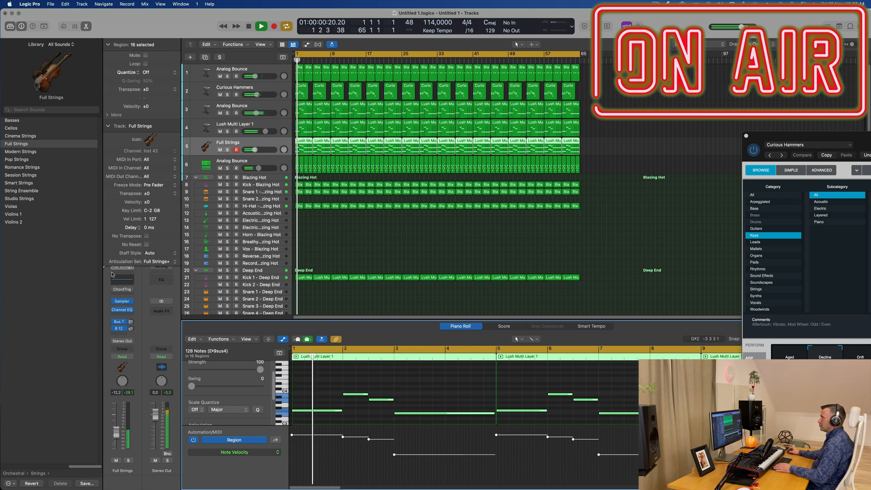
pyautogui.click(27, 167)
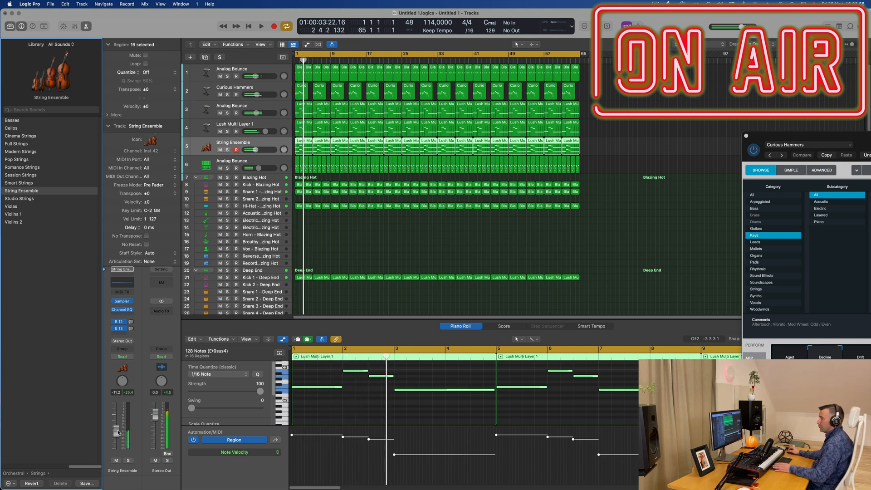
# Add a Bus 3 send to Aux 4 on the String Ensemble channel and adjust its level during playback
pyautogui.click(122, 334)
pyautogui.moveTo(131, 345)
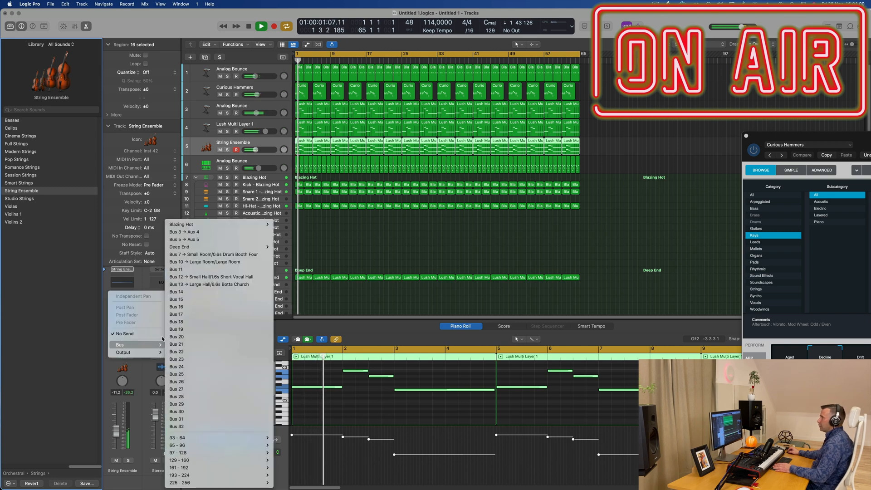
pyautogui.click(198, 233)
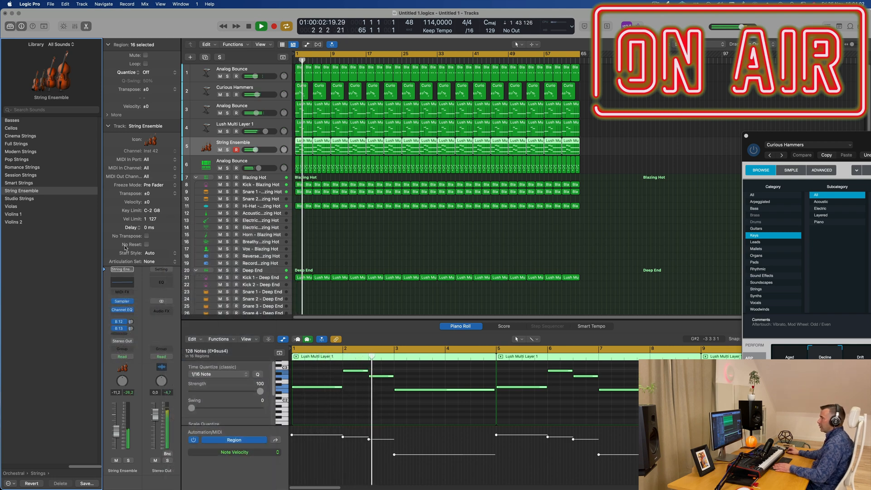
pyautogui.press('Return')
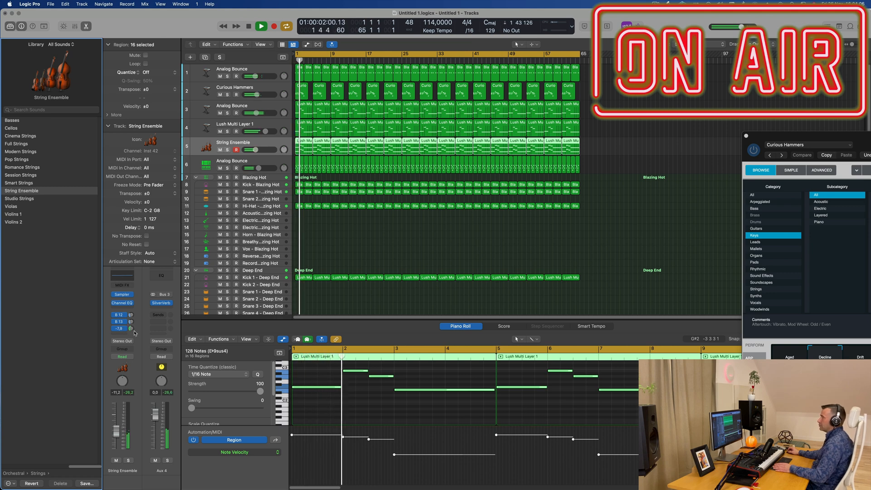
pyautogui.click(389, 253)
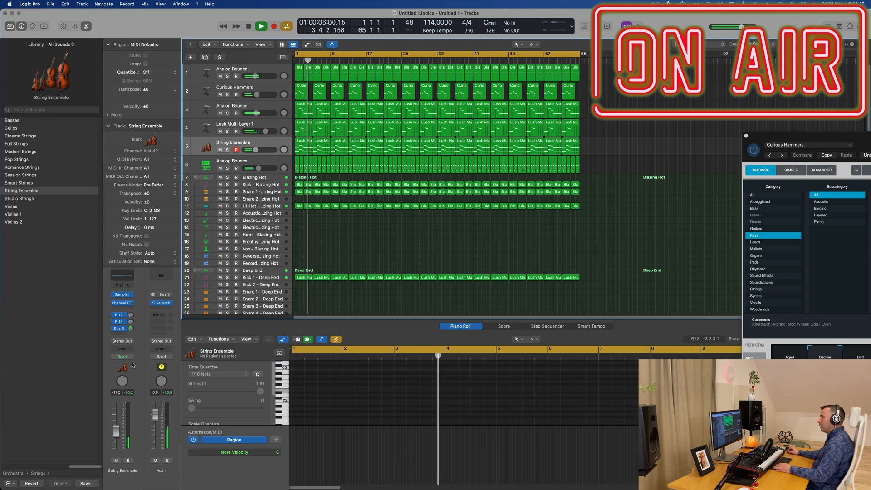
pyautogui.moveTo(130, 332); pyautogui.dragTo(129, 328)
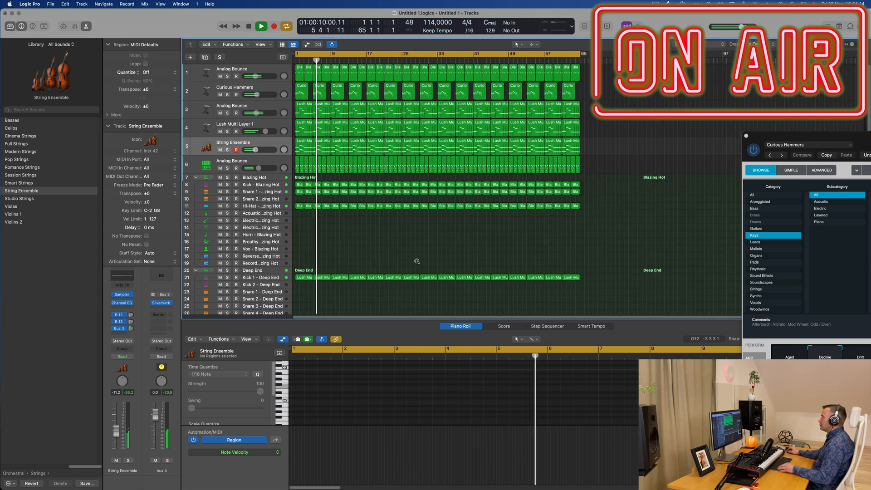
pyautogui.scroll(3, 418, 263)
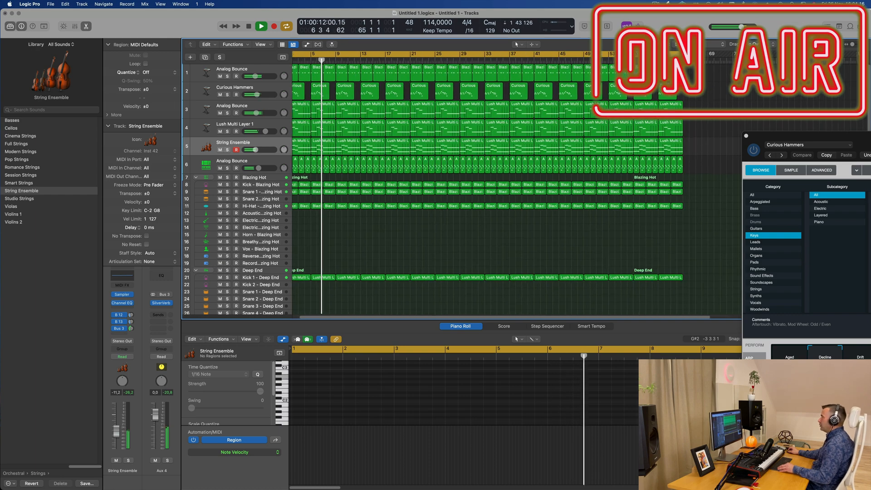